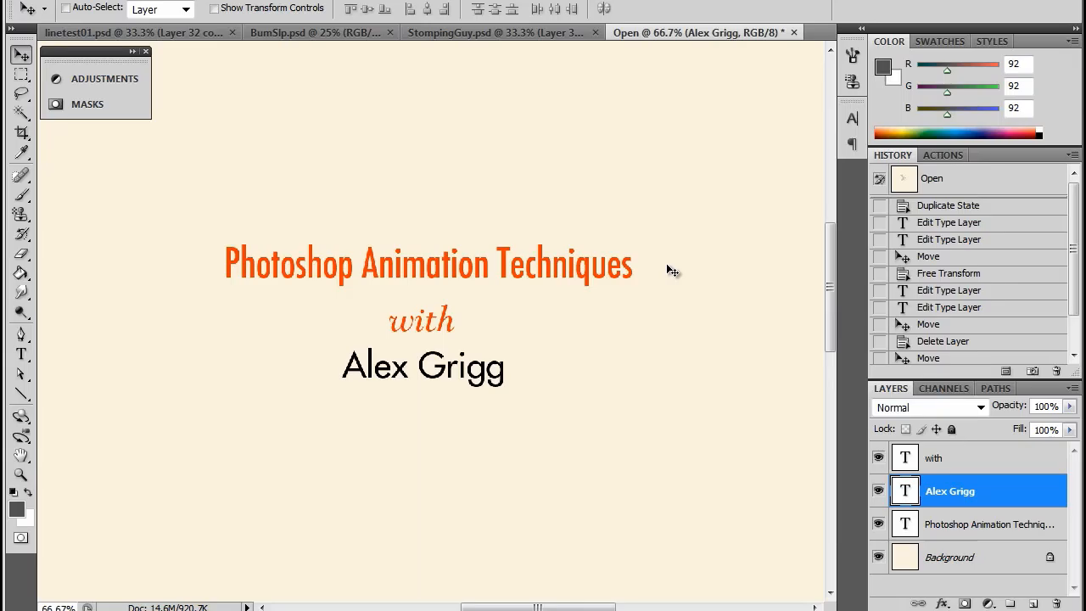
Look through the open animation documents linetest01.psd, BumSlp.psd and StompingGuy.psd, and return to the title document.
left_click(207, 28)
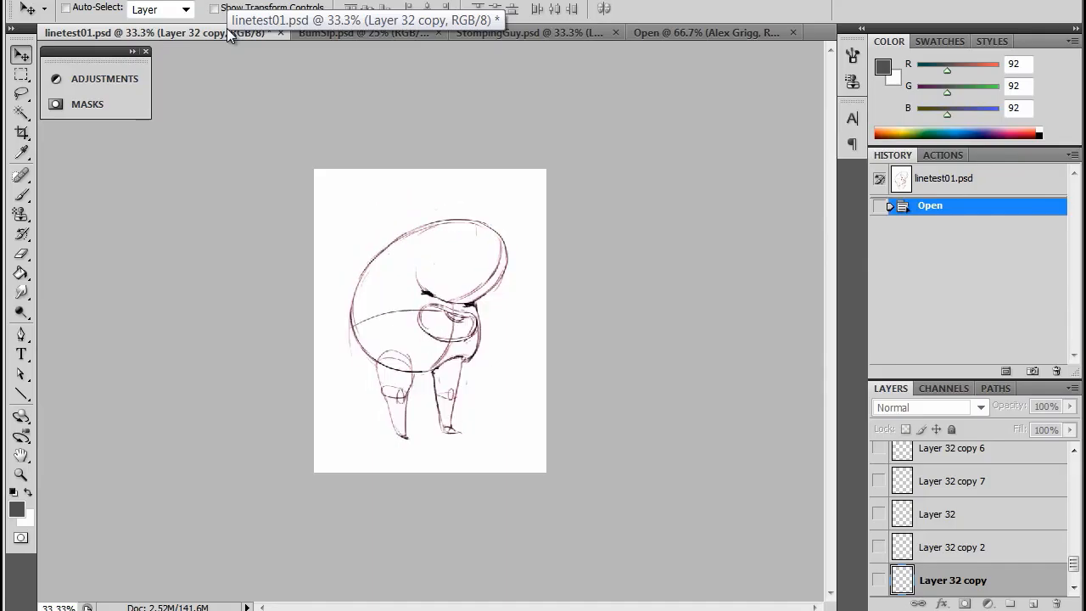
left_click(420, 32)
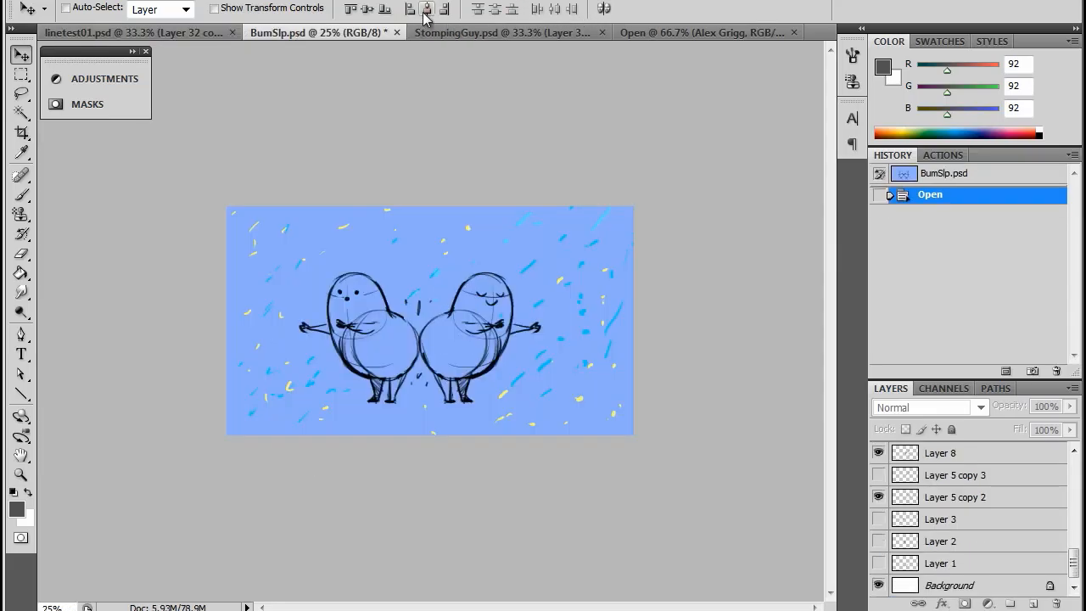
left_click(482, 30)
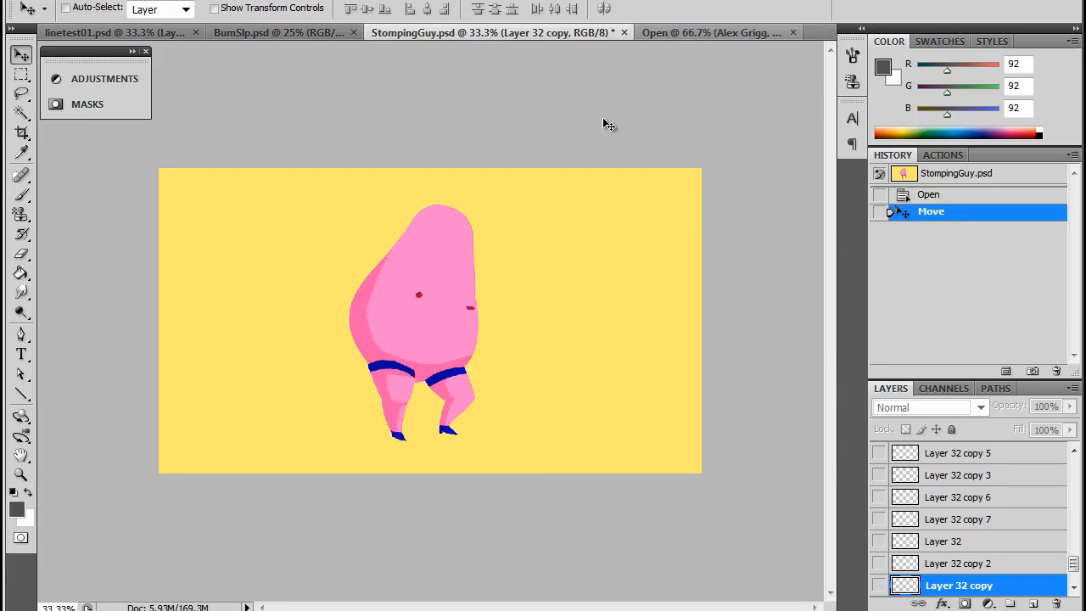
left_click(704, 33)
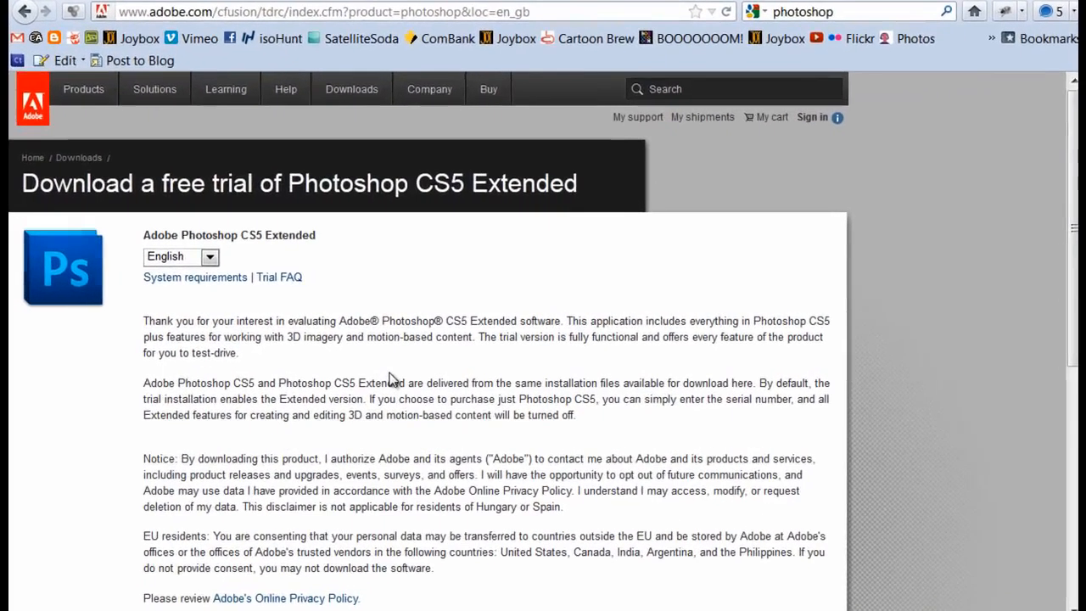
Review the Photoshop CS5 Extended free trial download page on Adobe's website in the web browser.
scroll(387, 374, "down", 2)
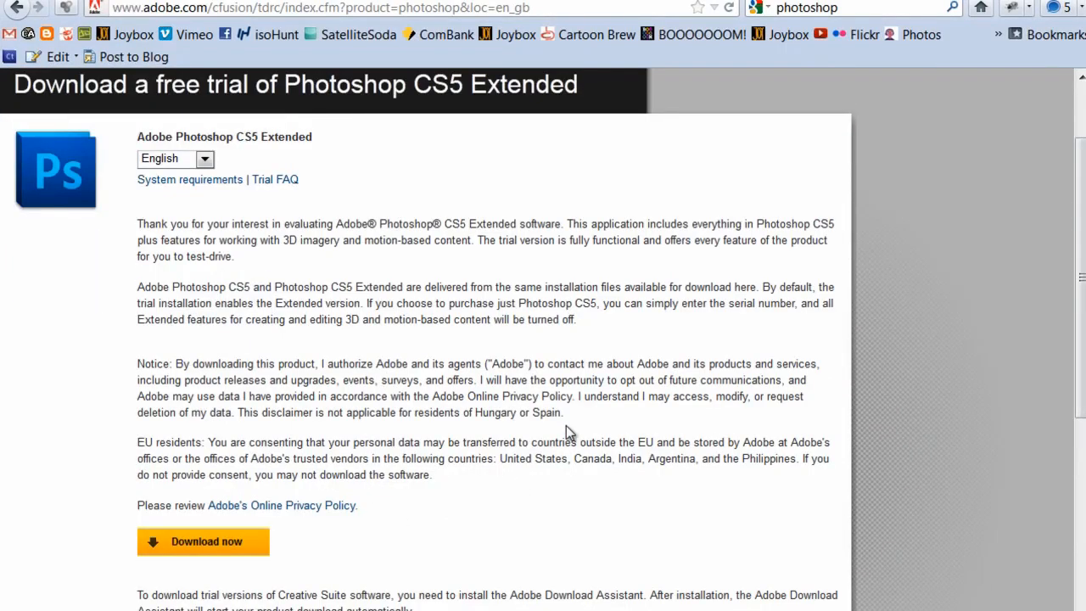
scroll(566, 427, "up", 2)
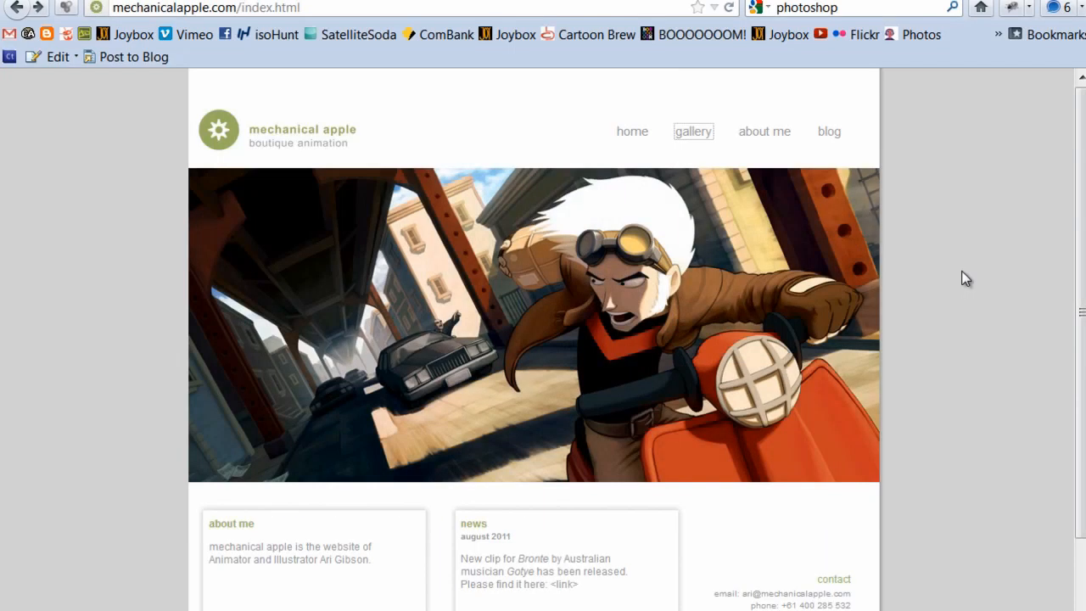
Open the Mechanical Apple site's blog and enlarge the first image of the post "The Audreys Sometimes the Stars: A Retrospective".
right_click(964, 276)
left_click(961, 240)
left_click(828, 137)
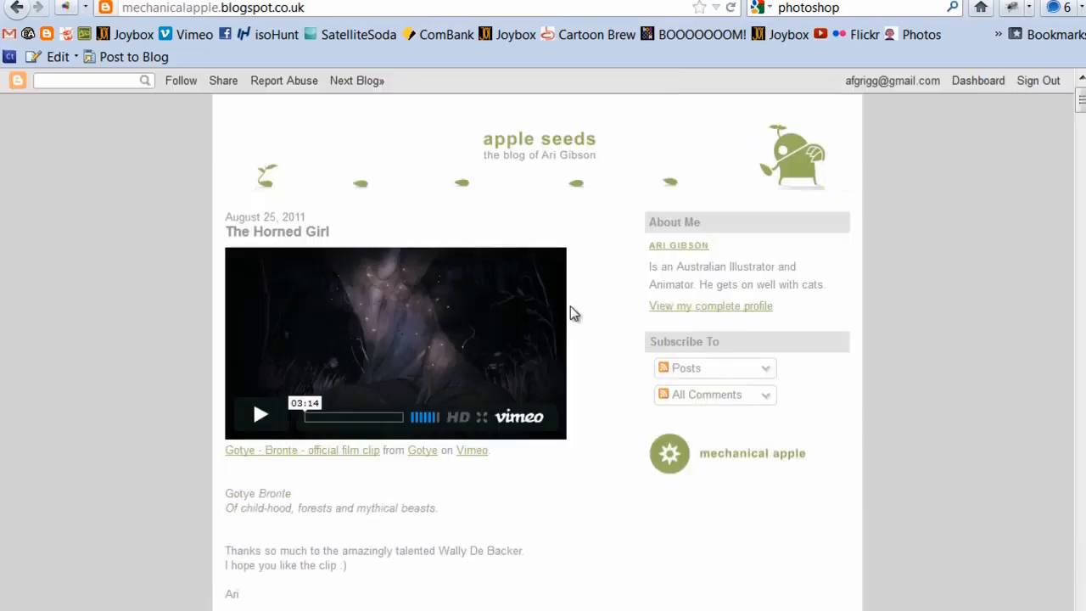
scroll(570, 305, "down", 15)
middle_click(570, 306)
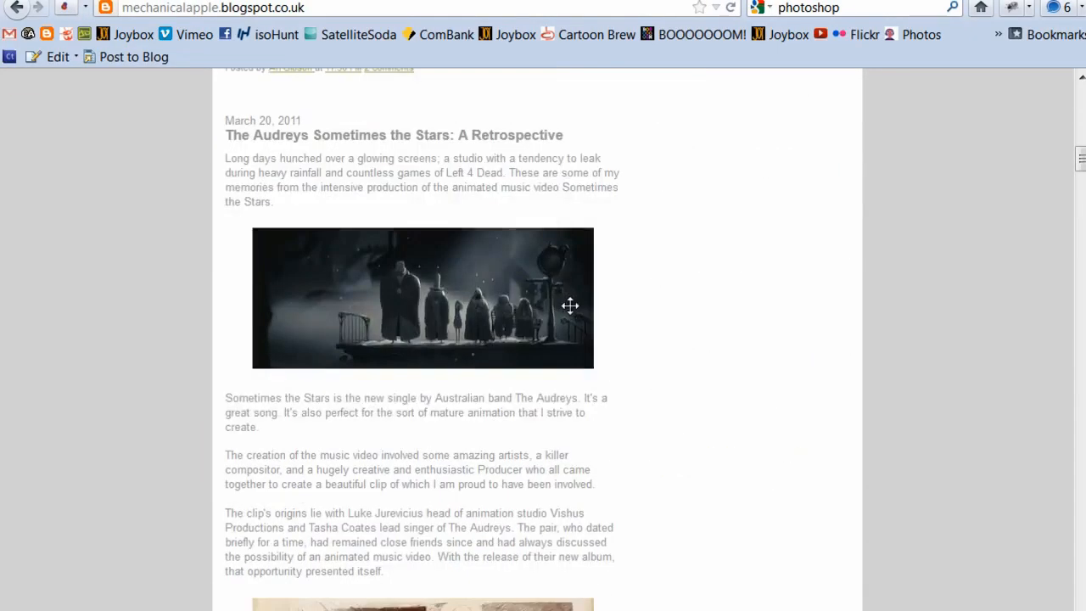
scroll(532, 300, "down", 8)
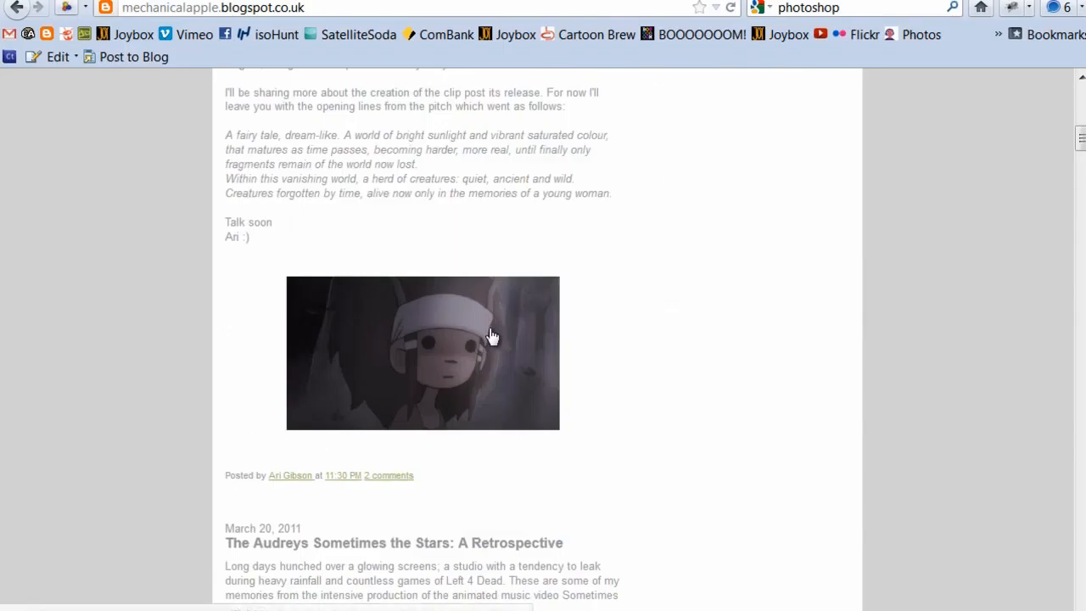
scroll(487, 356, "down", 4)
middle_click(487, 351)
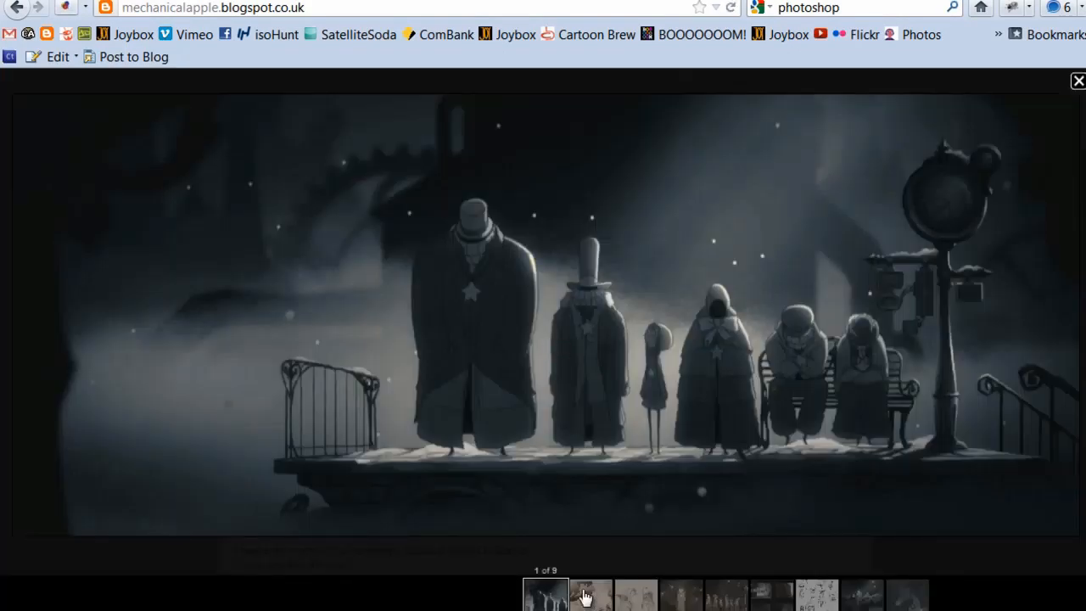
View several more artworks from the Audreys post in the image viewer and close the viewer.
left_click(585, 596)
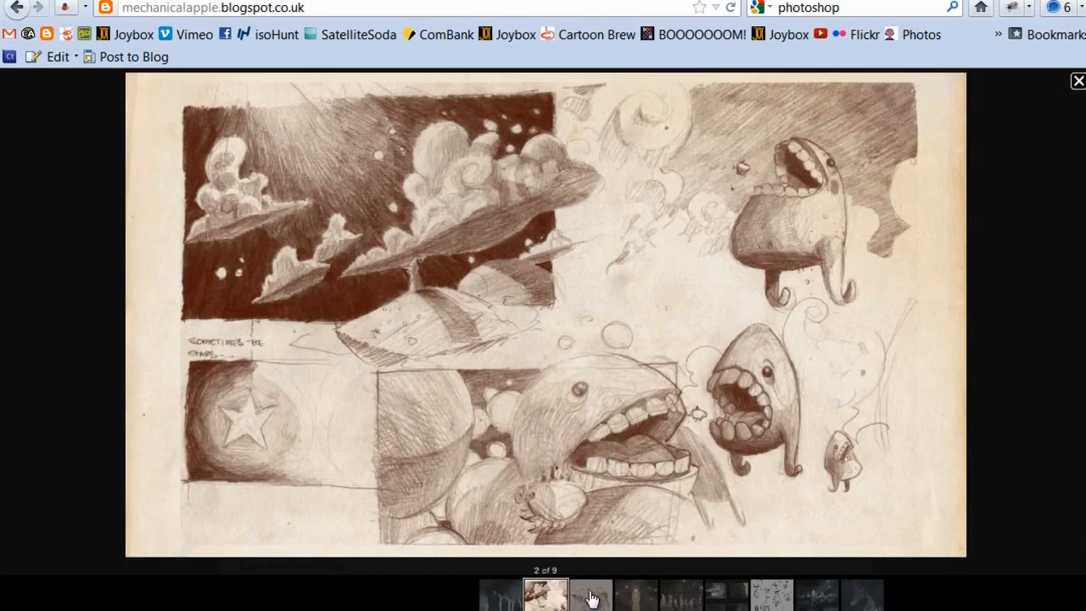
left_click(683, 602)
left_click(641, 601)
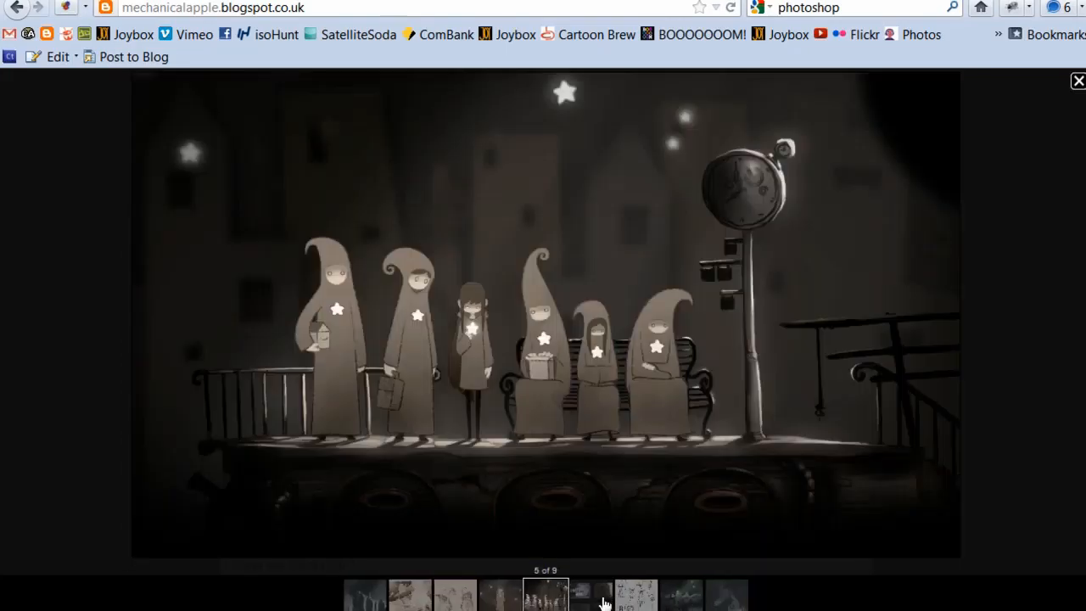
left_click(1078, 80)
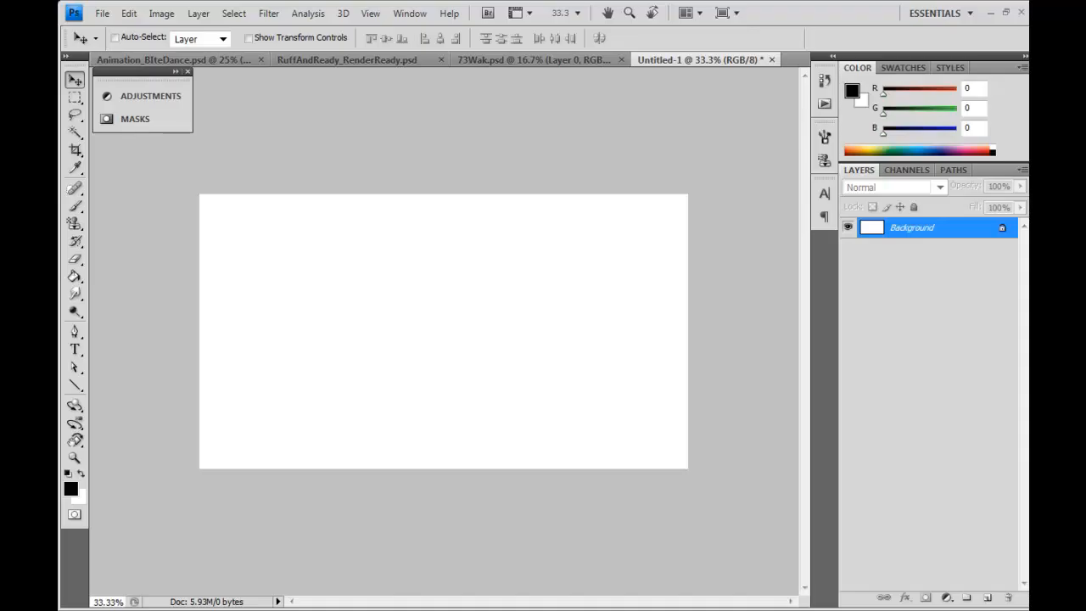
Start a new document of 1280 by 720 pixels with a pixel aspect ratio of Square Pixels.
left_click(101, 14)
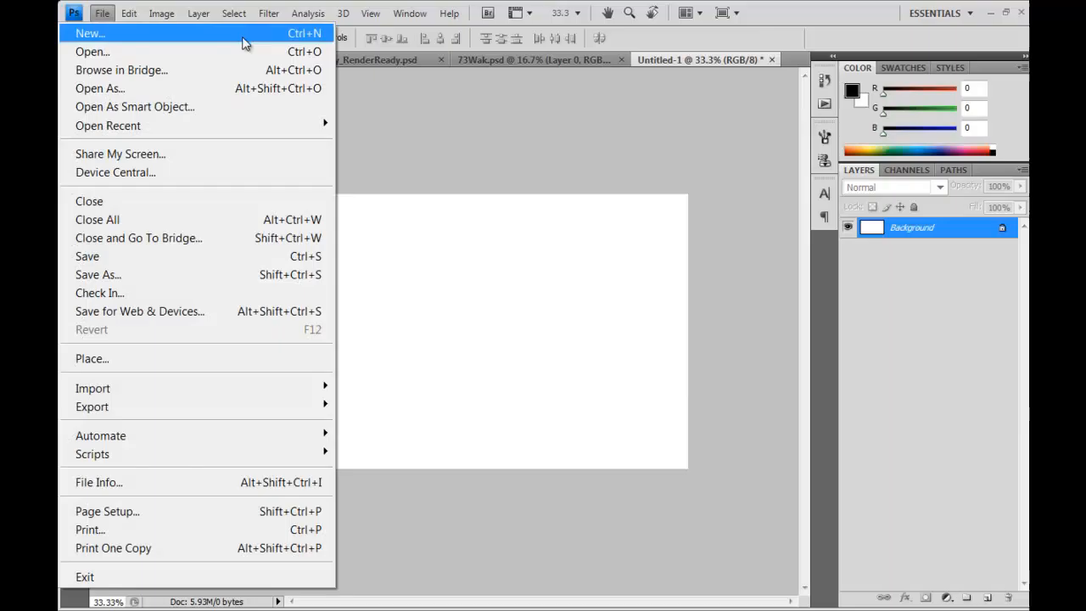
left_click(246, 35)
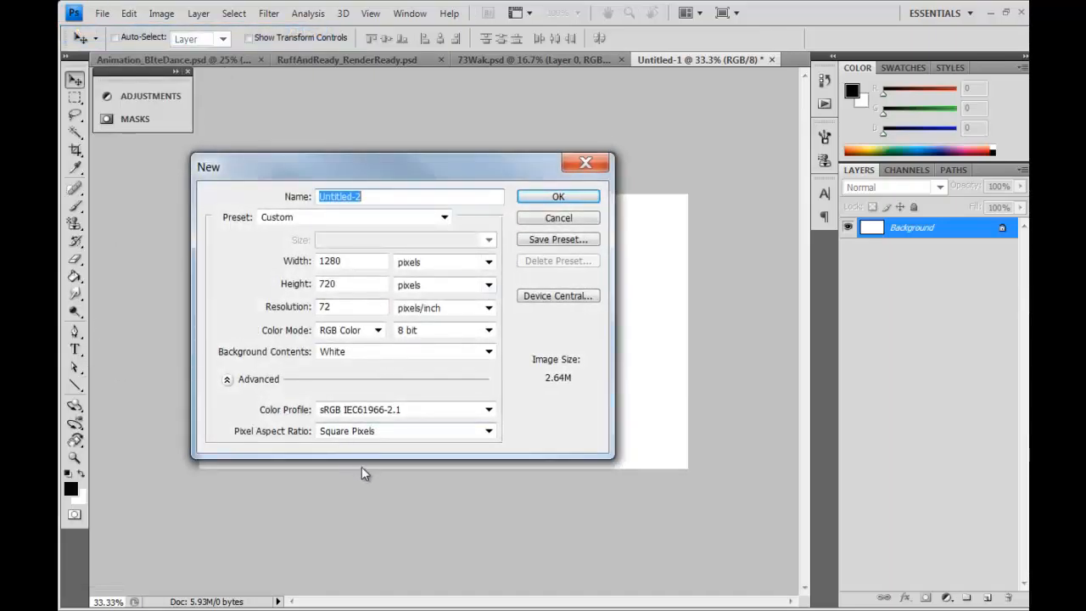
double_click(351, 284)
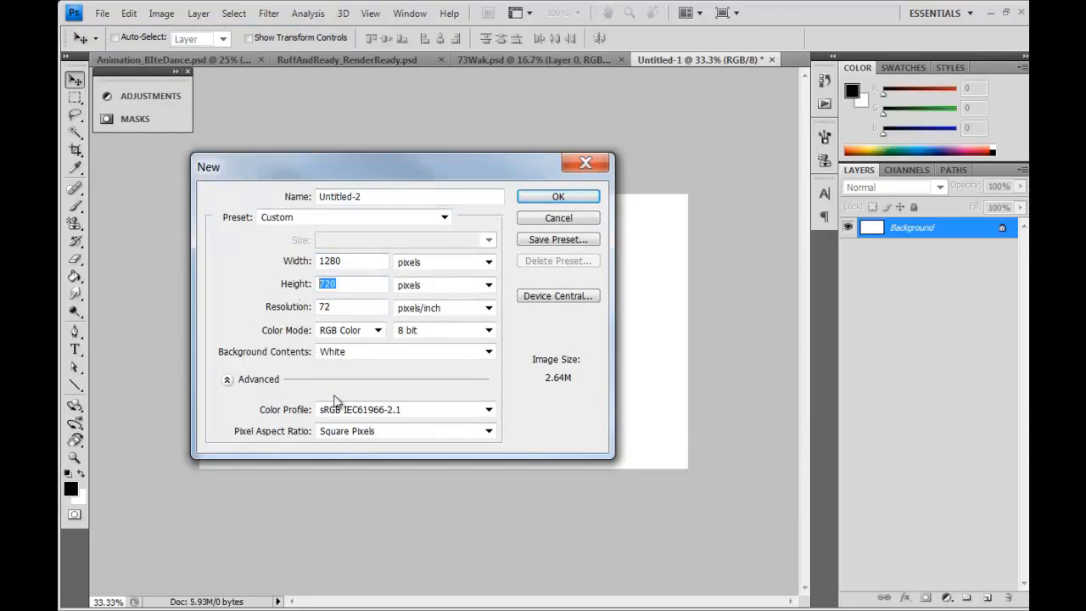
double_click(357, 263)
key("Tab")
left_click(454, 432)
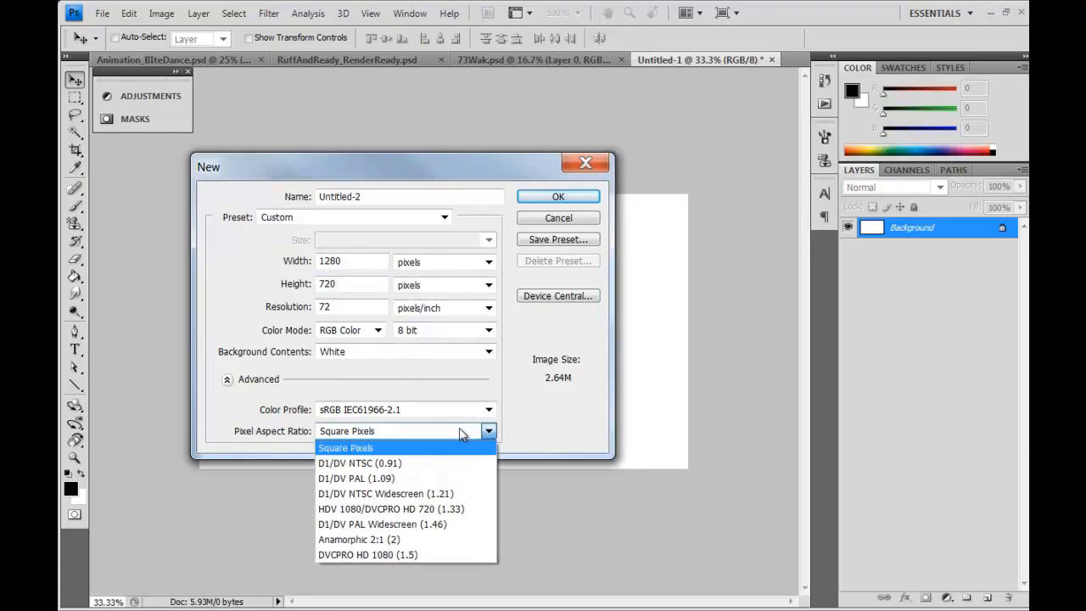
left_click(477, 447)
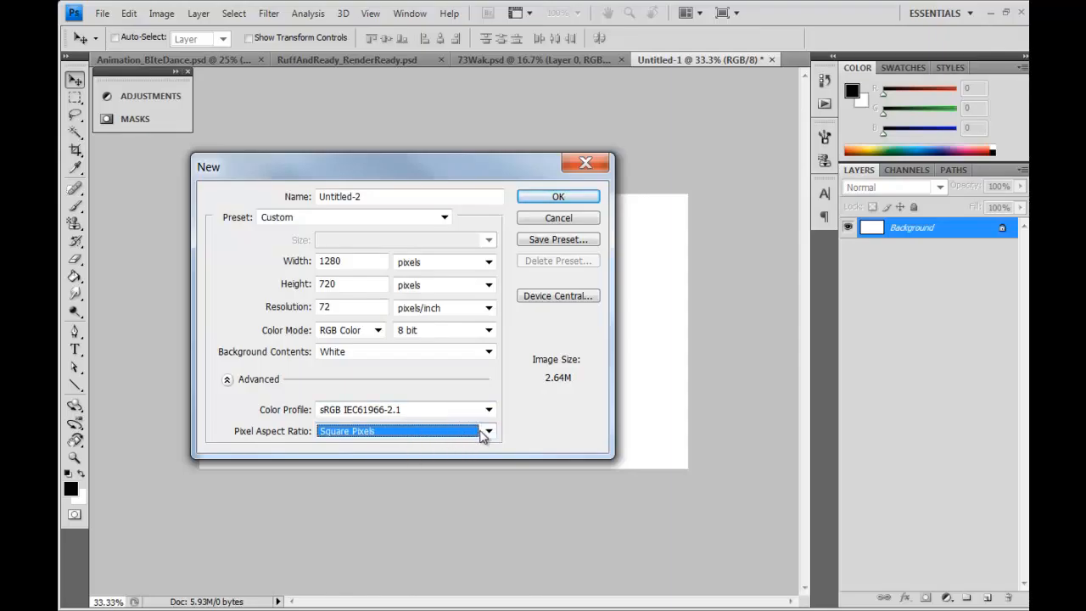
left_click(489, 431)
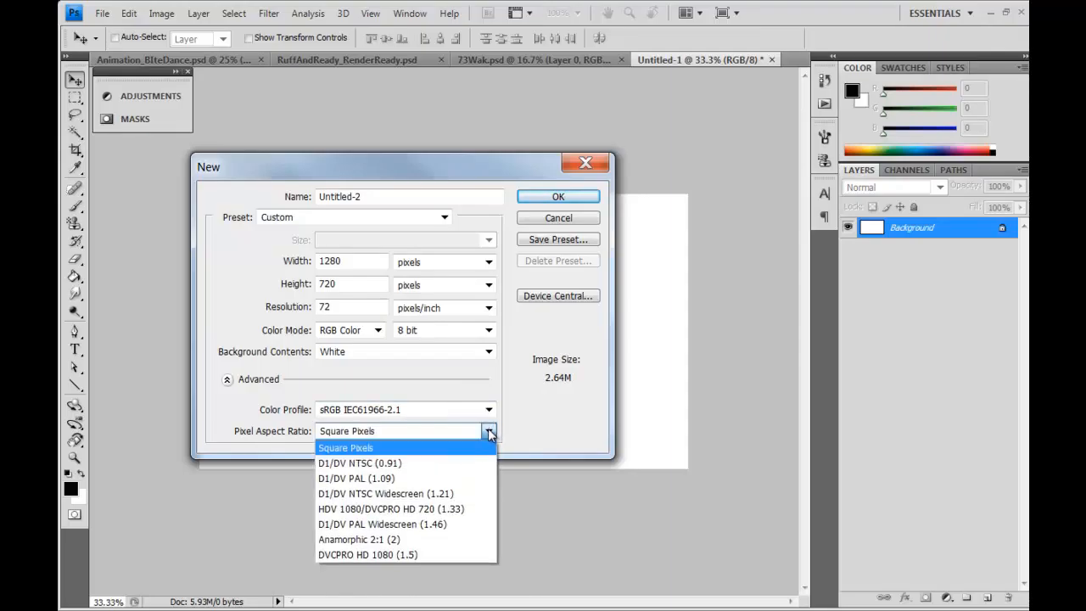
left_click(488, 431)
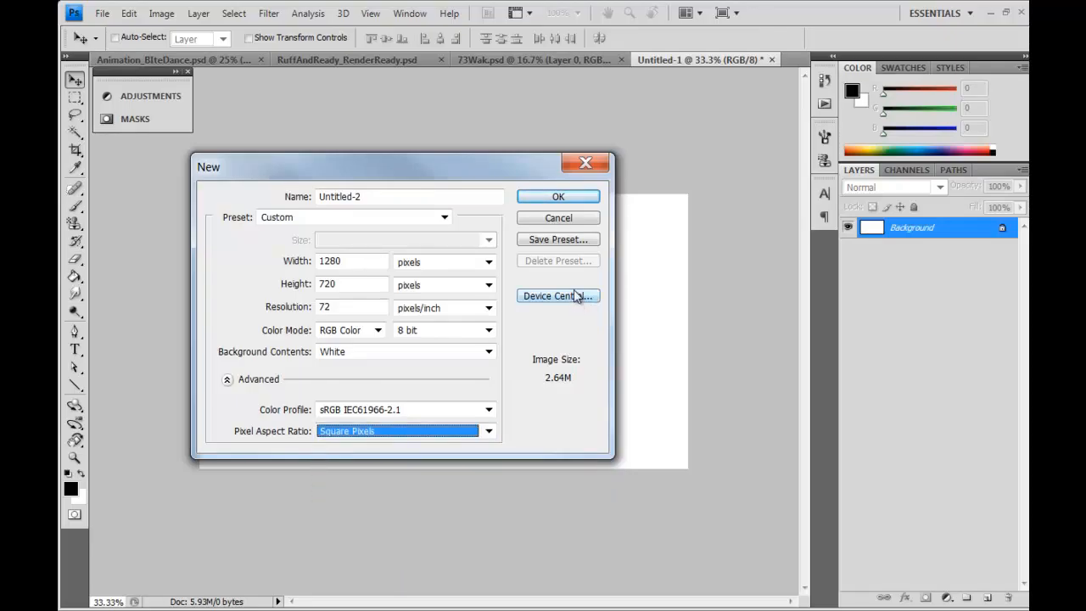
Name the new document Blinky and create it.
left_click(371, 197)
left_click_drag(370, 197, 261, 213)
type("Bo")
key("BackSpace")
type("linky")
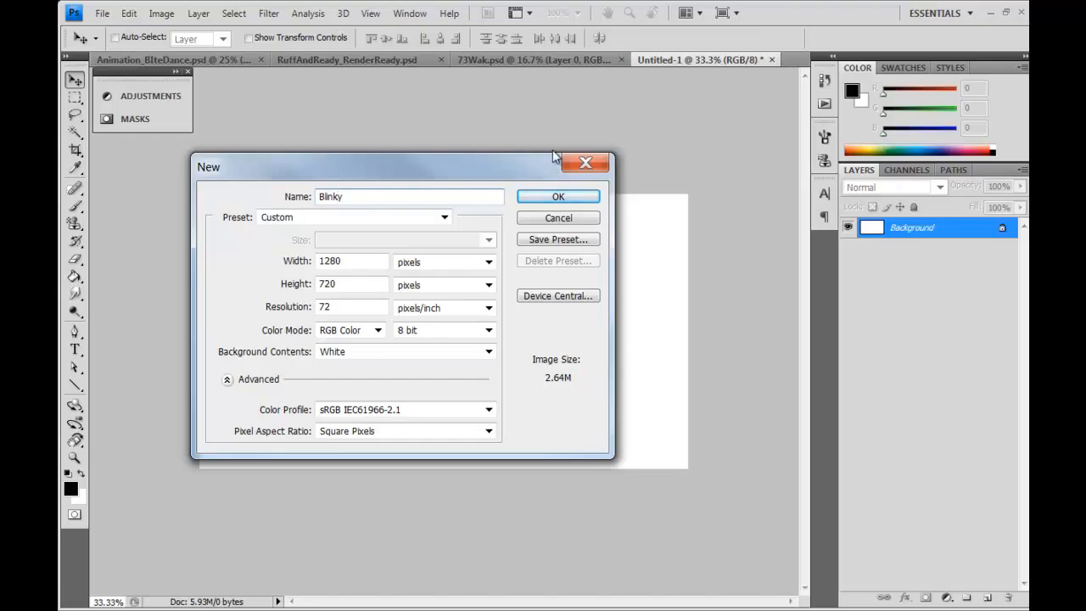
left_click(583, 197)
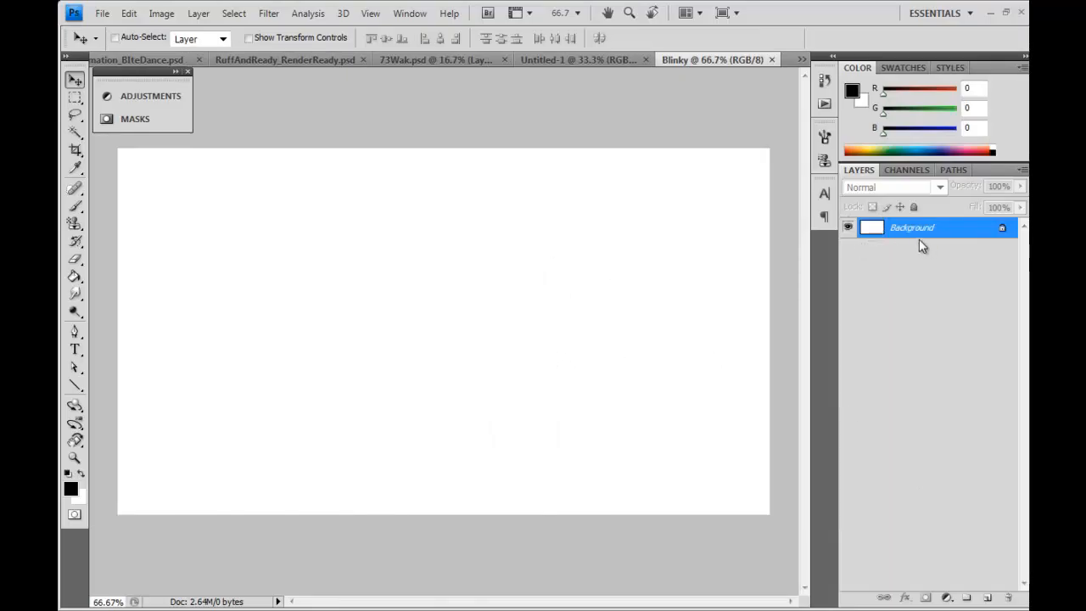
Show the Animation panel, convert it to frame animation and place it lower over the canvas.
left_click(411, 14)
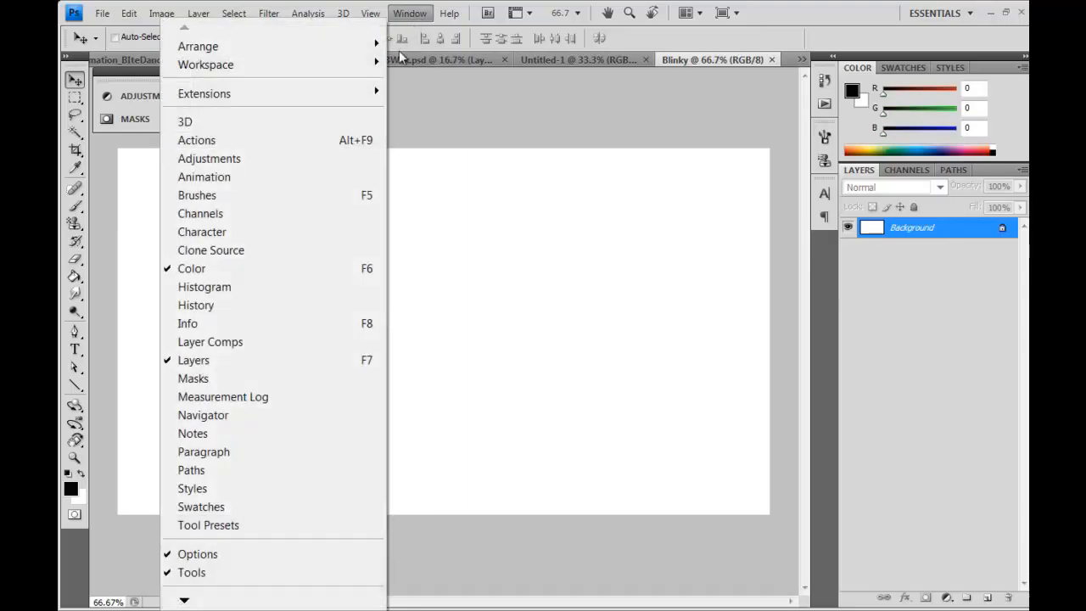
left_click(259, 177)
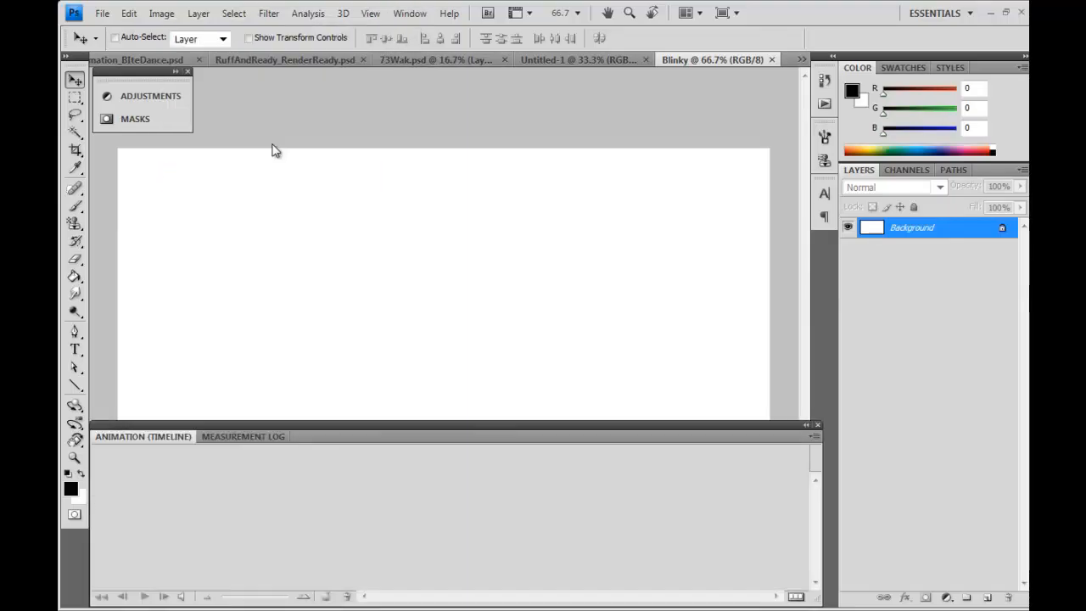
left_click(813, 436)
left_click(498, 571)
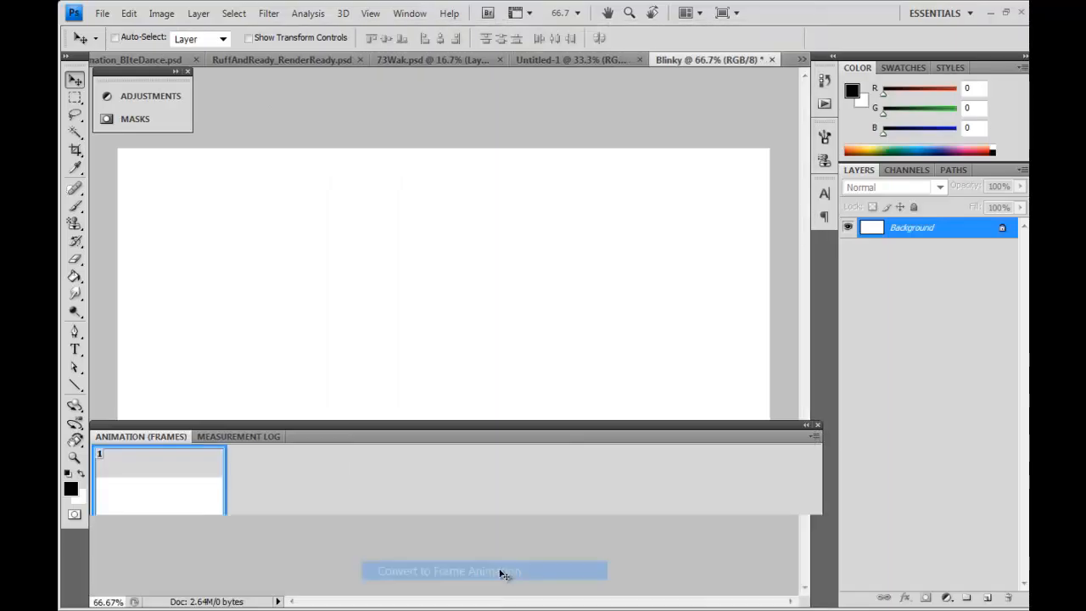
left_click_drag(508, 423, 511, 483)
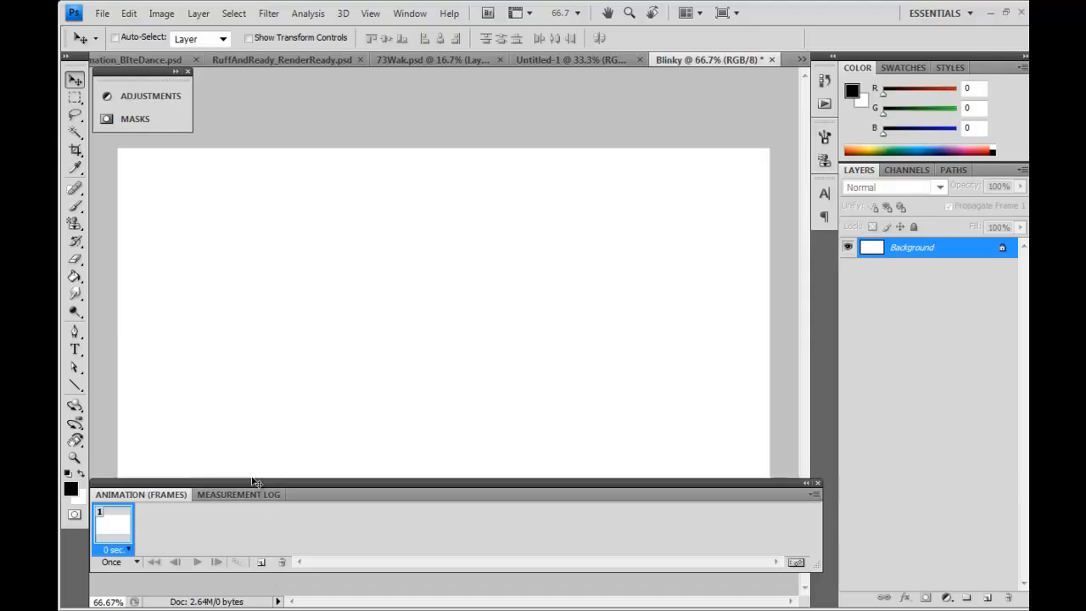
Convert the frame animation back to a timeline and reposition the Animation panel so it fits on screen.
left_click(812, 493)
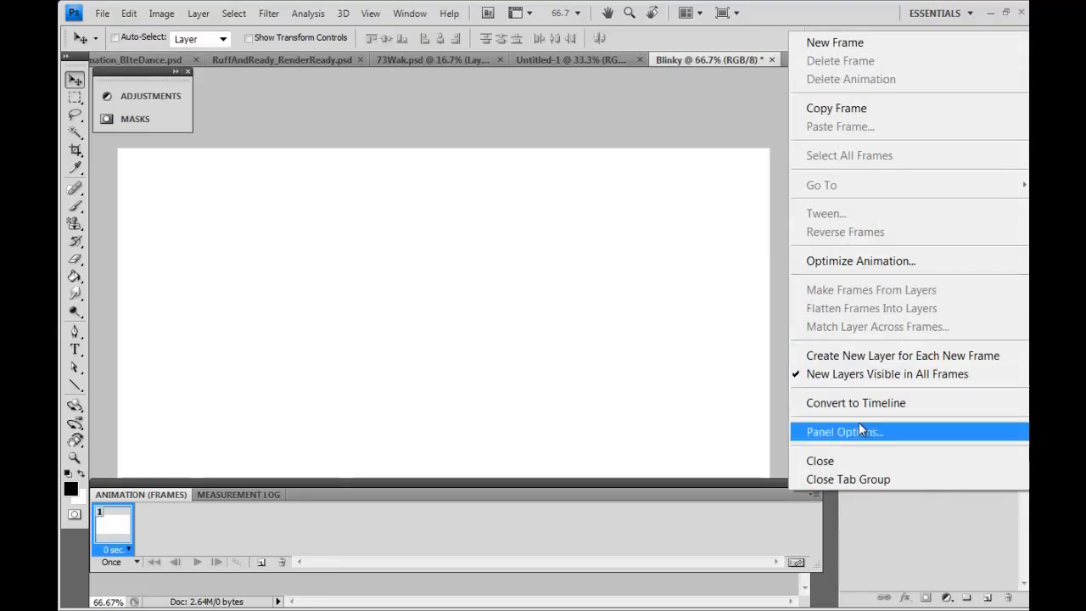
left_click(784, 536)
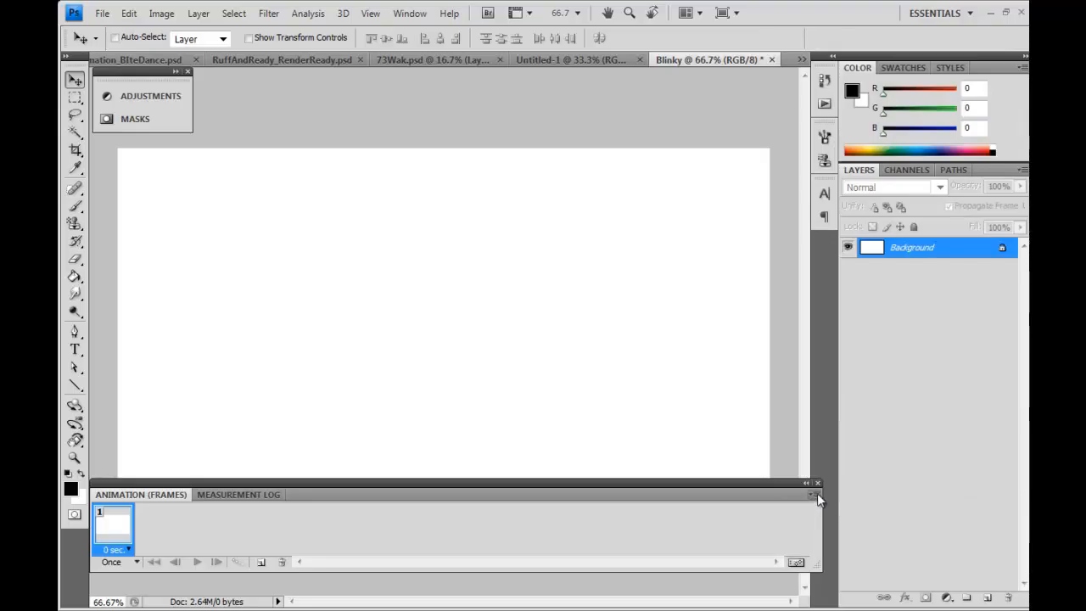
left_click(814, 494)
left_click(881, 411)
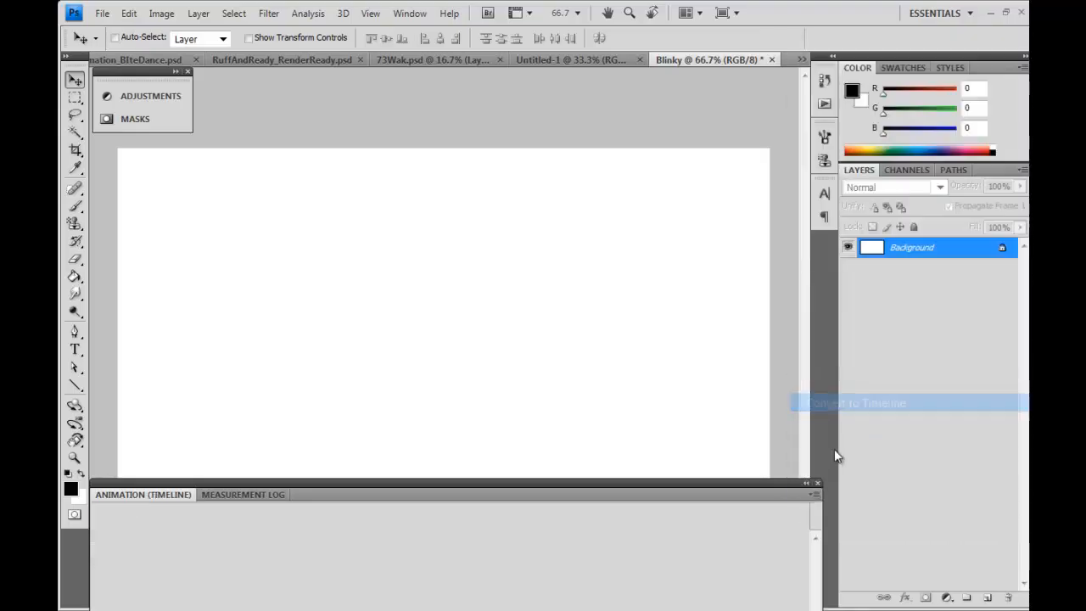
left_click_drag(778, 500, 535, 431)
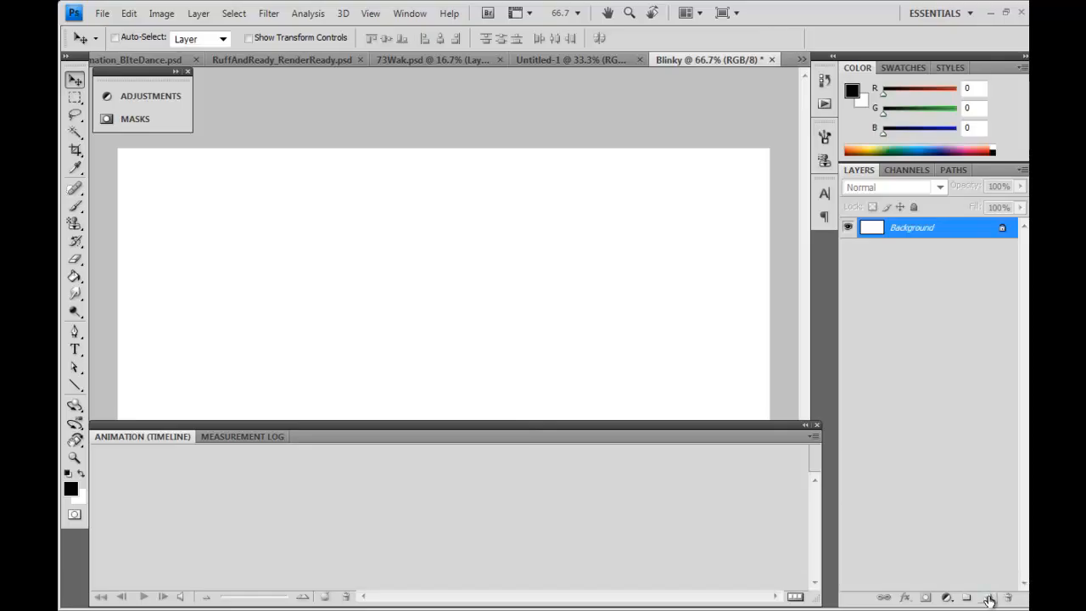
Set the document timeline's duration to 0;00;1;00 and its frame rate to 25 fps.
left_click(813, 439)
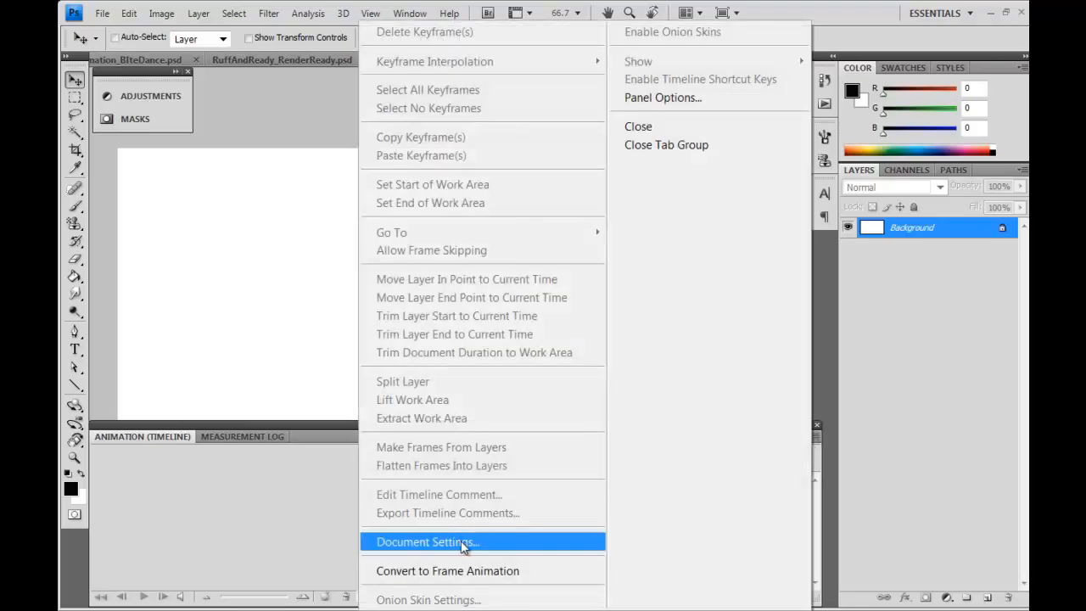
left_click(817, 436)
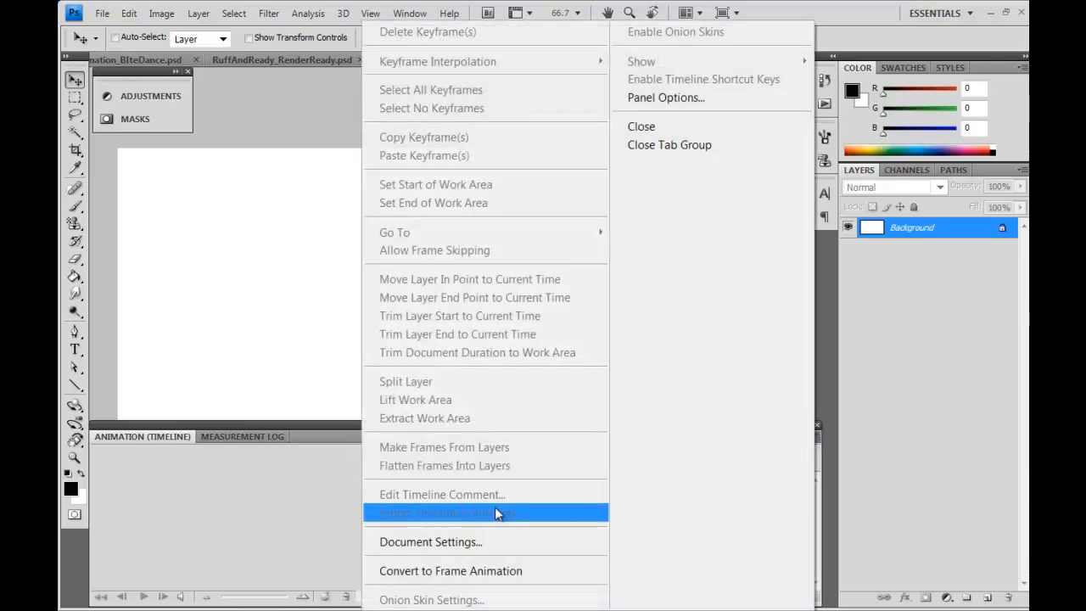
left_click(472, 543)
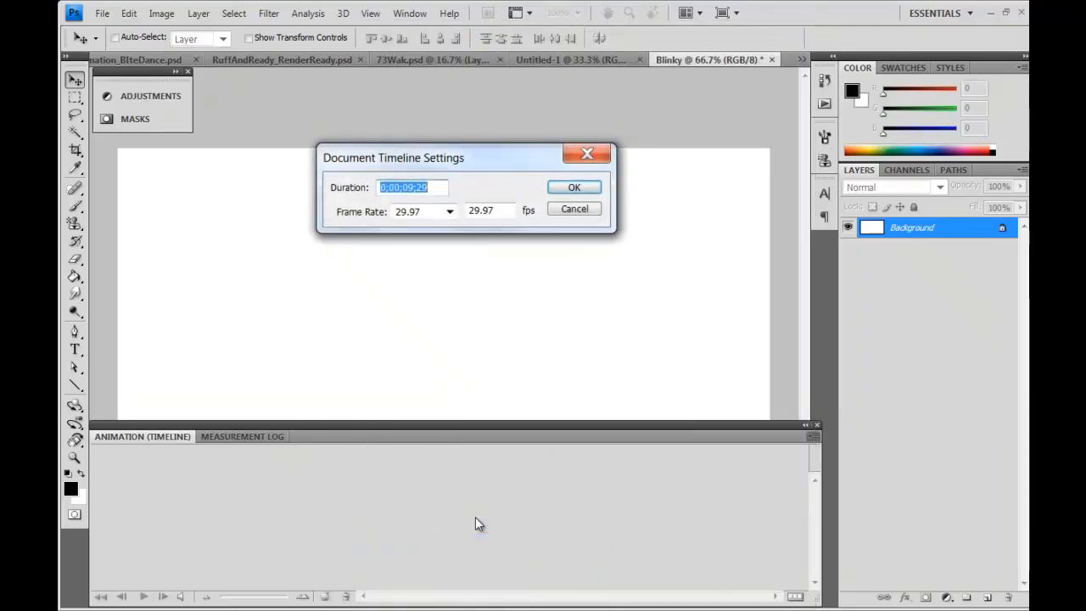
double_click(409, 187)
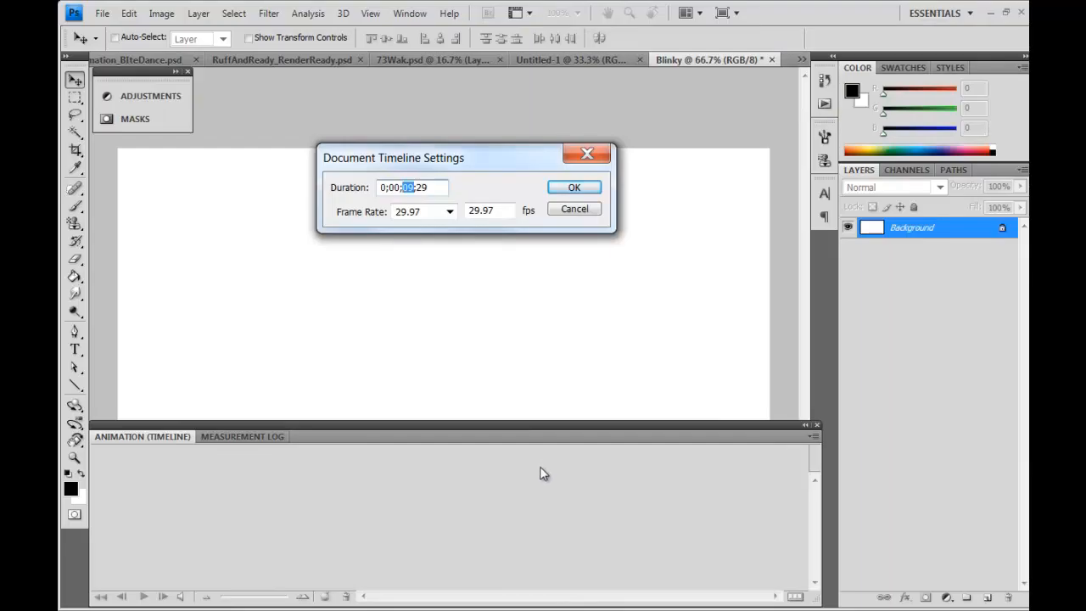
type("1")
double_click(416, 186)
type("00")
left_click(450, 212)
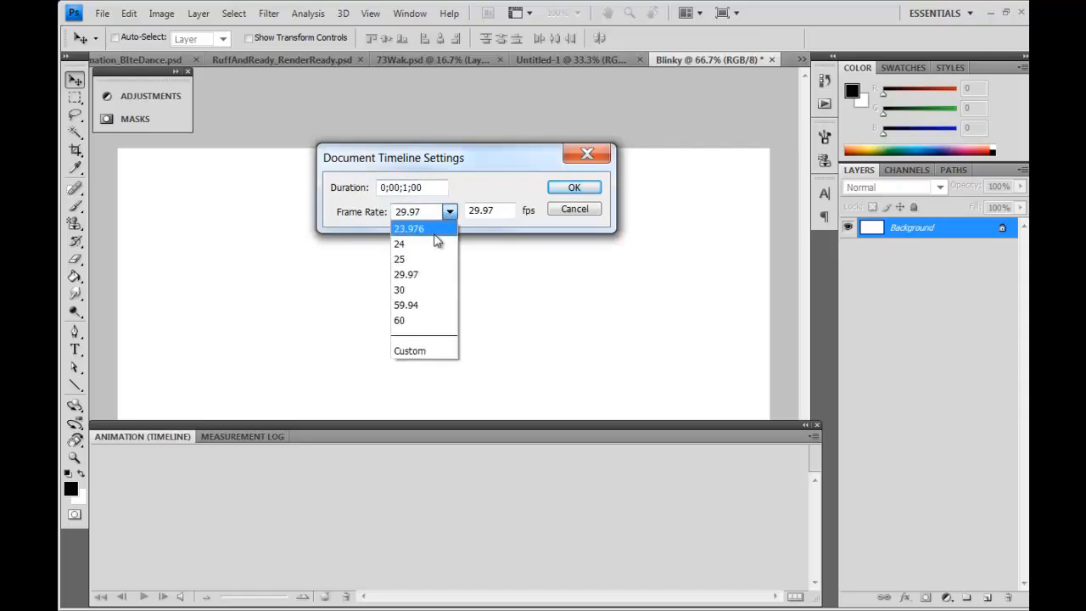
left_click(424, 258)
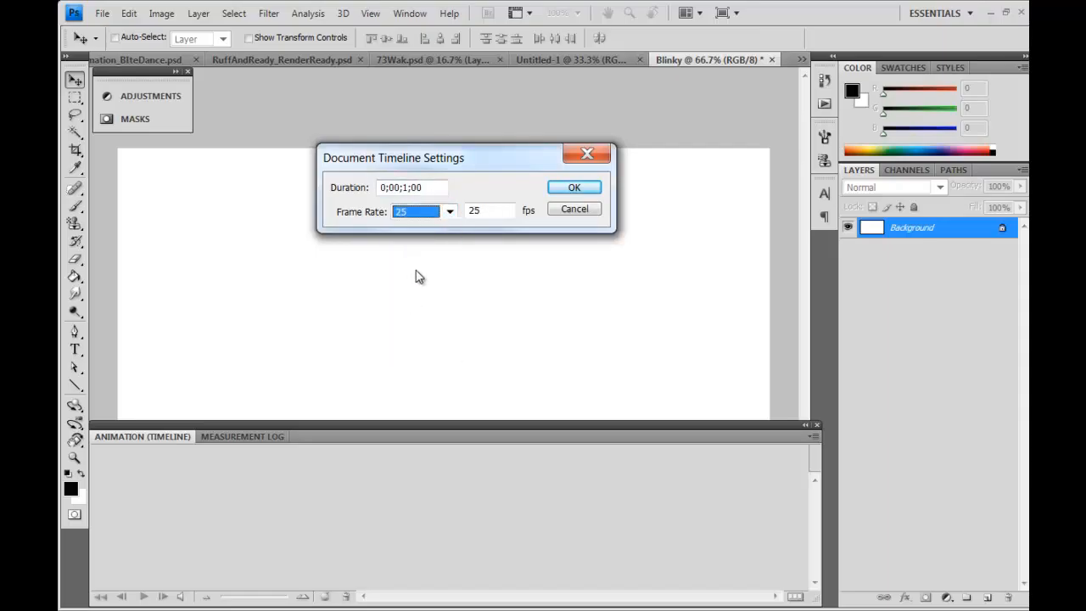
left_click(585, 188)
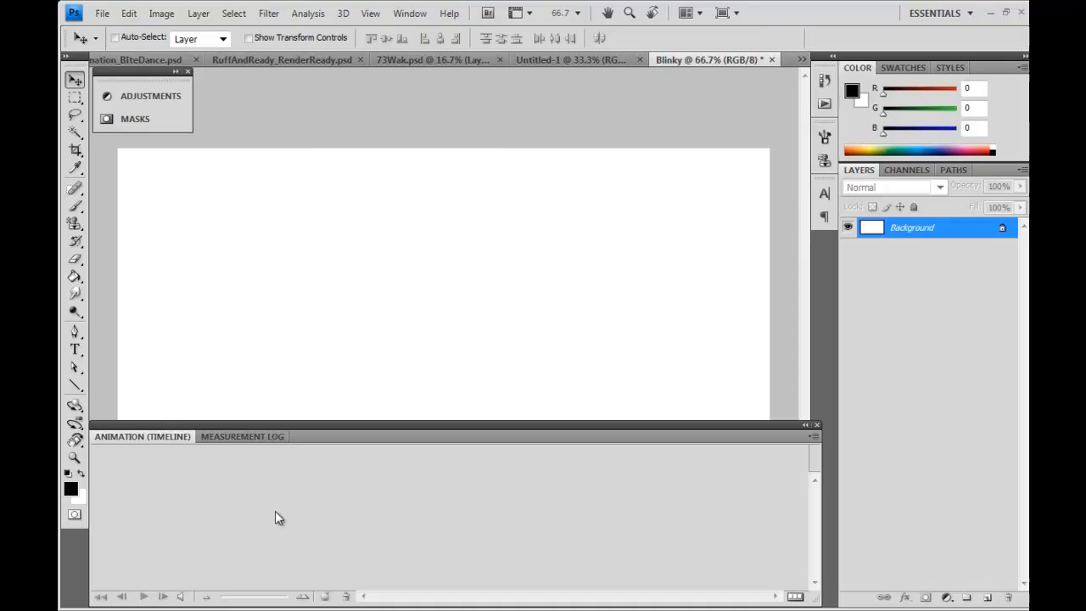
Add a new layer above the Background and make that new layer active.
left_click(987, 597)
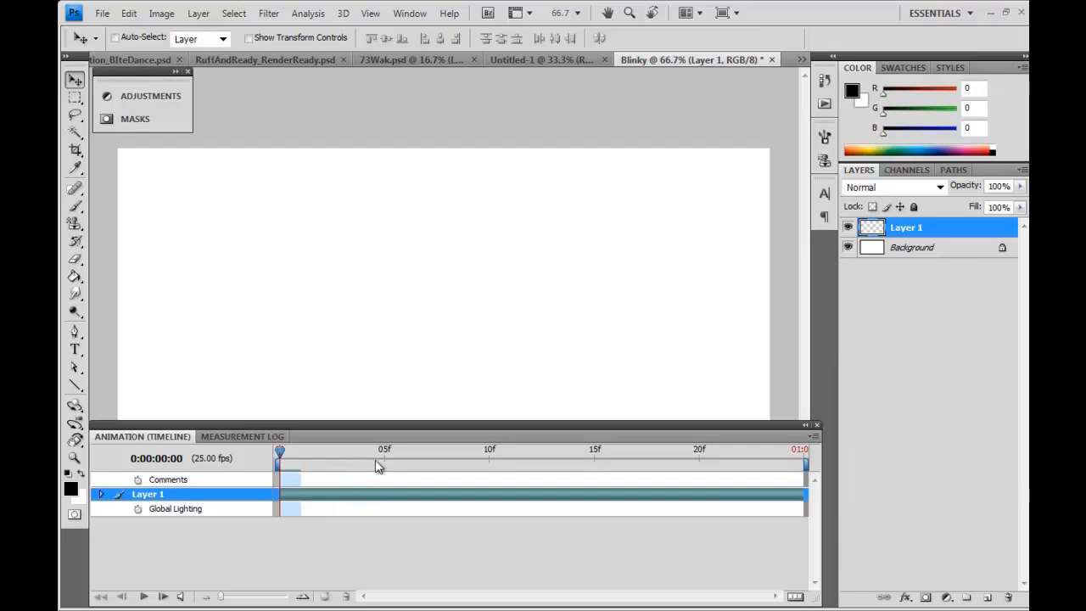
left_click(935, 252)
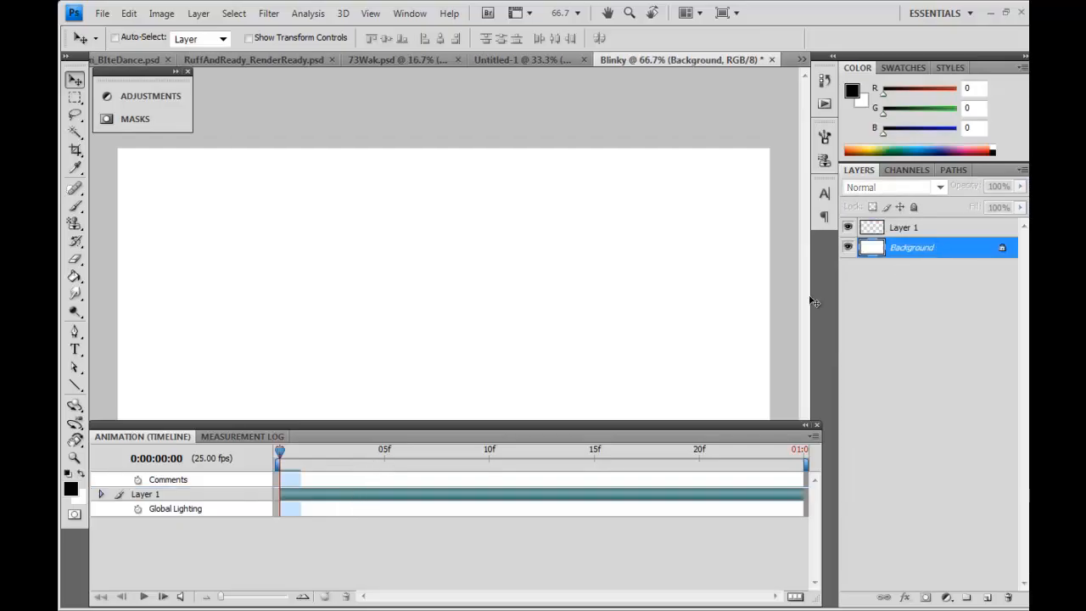
left_click(503, 532)
left_click(934, 249)
left_click(571, 534)
left_click(933, 228)
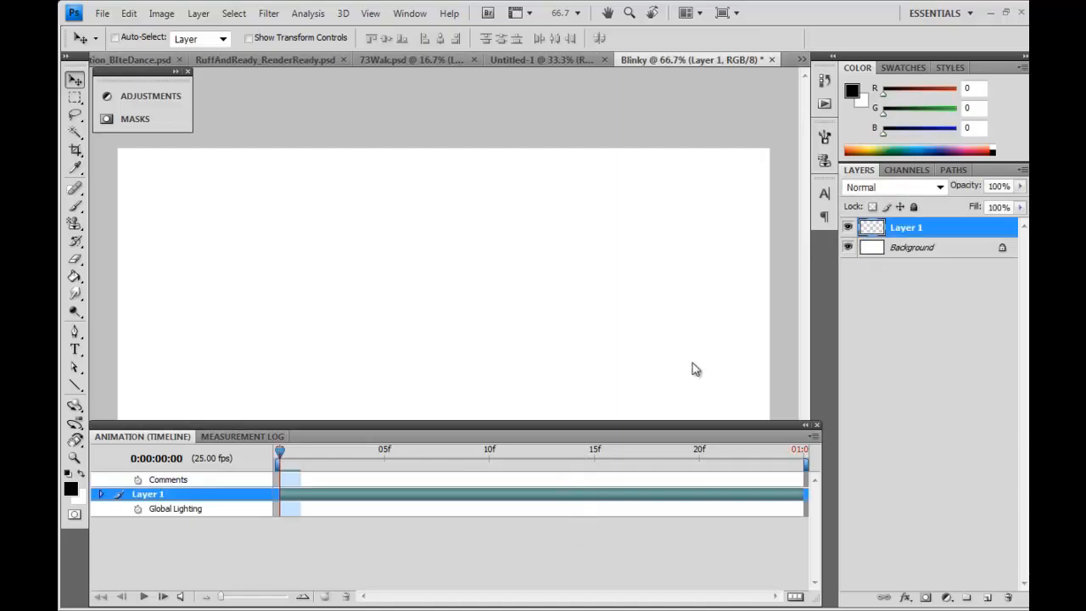
Scrub the playhead back and forth through the timeline and park it at frame 10.
left_click_drag(281, 452, 801, 413)
left_click_drag(783, 451, 254, 483)
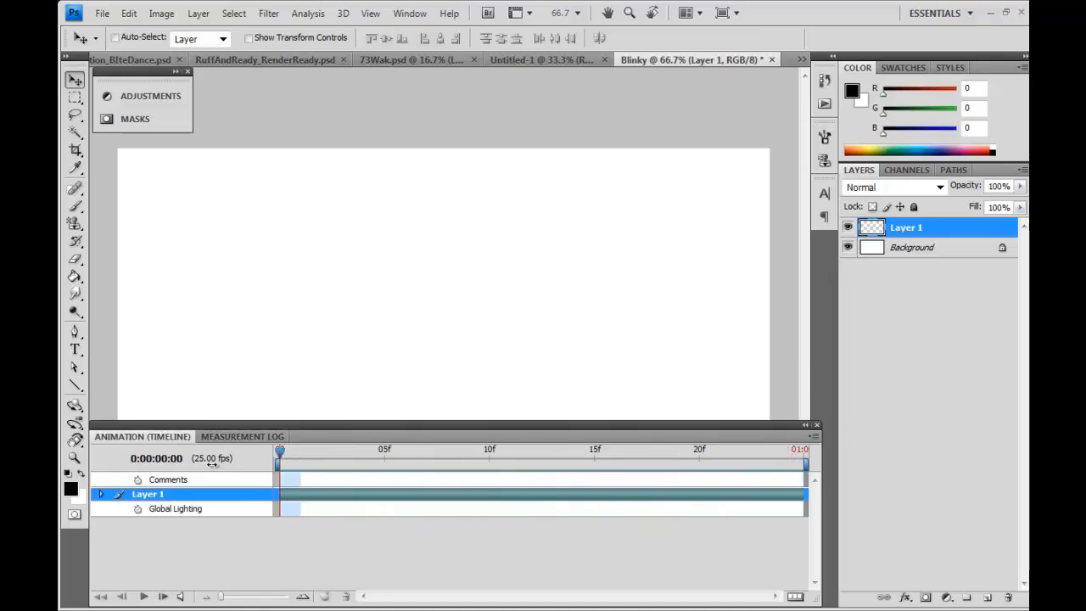
left_click_drag(279, 449, 276, 509)
left_click_drag(805, 494, 387, 485)
left_click_drag(282, 452, 804, 492)
left_click_drag(364, 452, 281, 492)
left_click(487, 463)
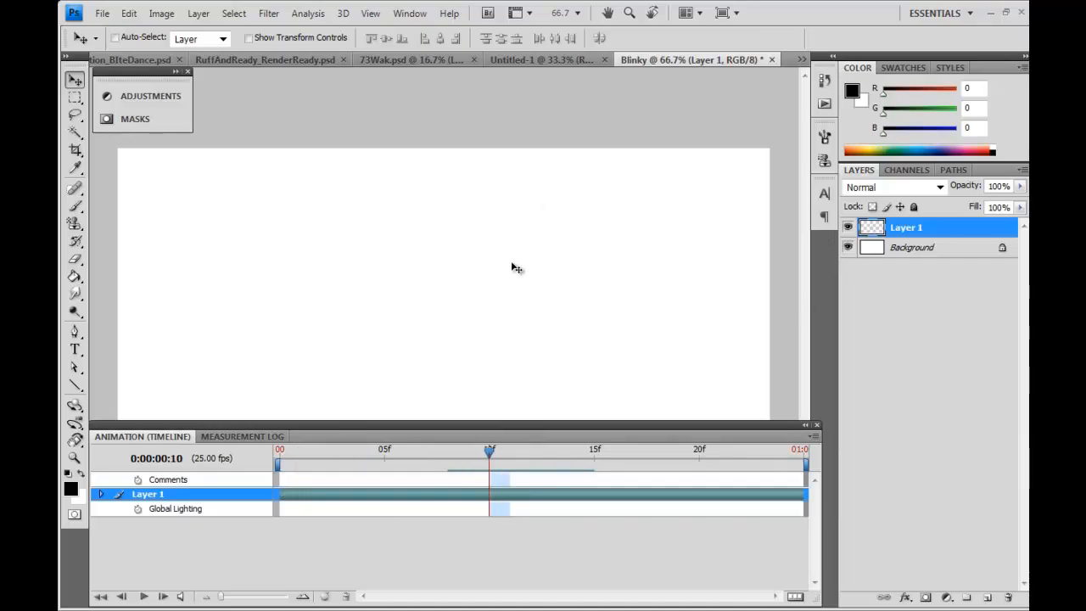
Activate the Brush tool and show the canvas in black full-screen mode without panels, fitted to the screen.
key("b")
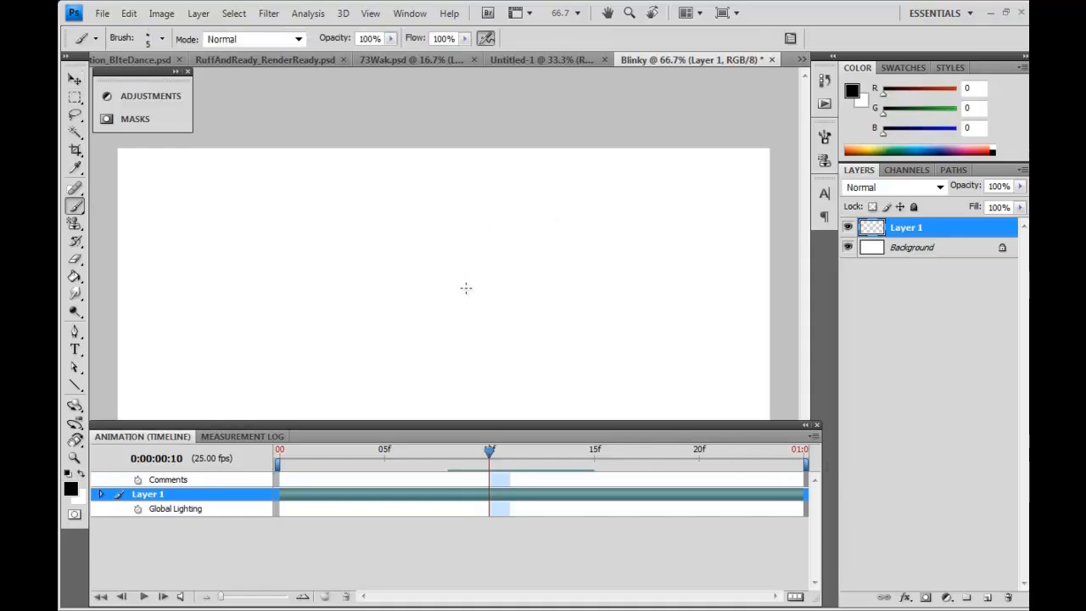
key("ctrl+plus")
key("ctrl+minus")
key("Tab")
key("ctrl+plus")
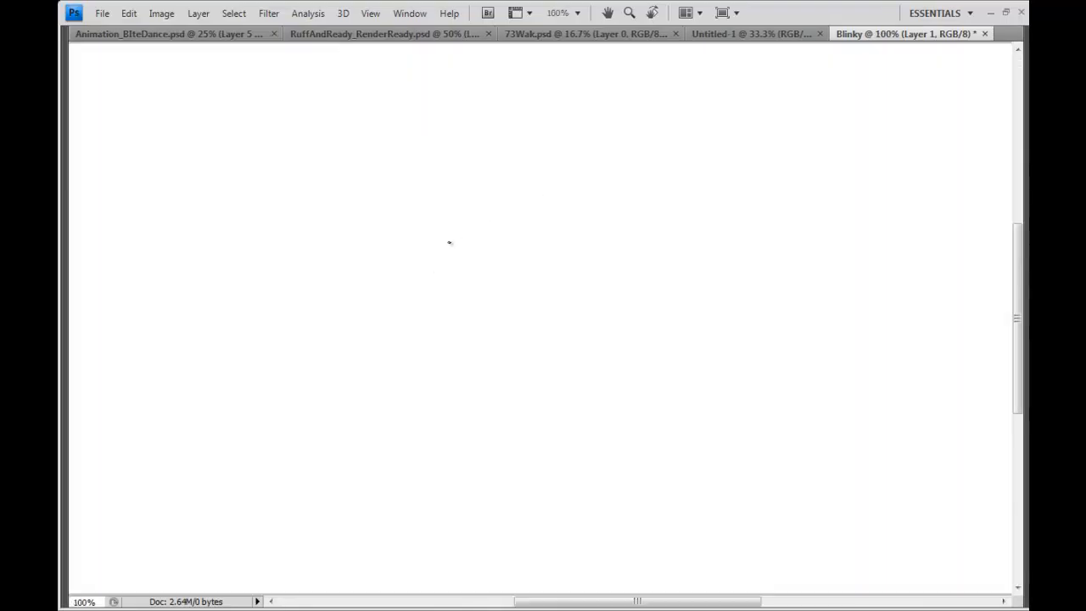
key("ctrl+minus")
key("Tab")
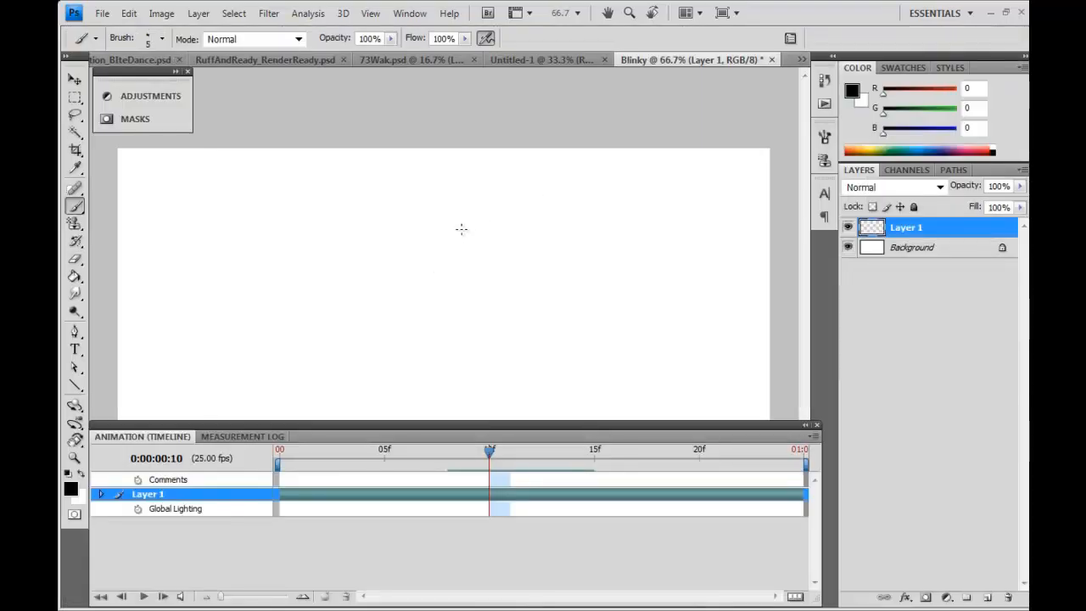
key("f")
key("f")
left_click_drag(569, 322, 529, 268)
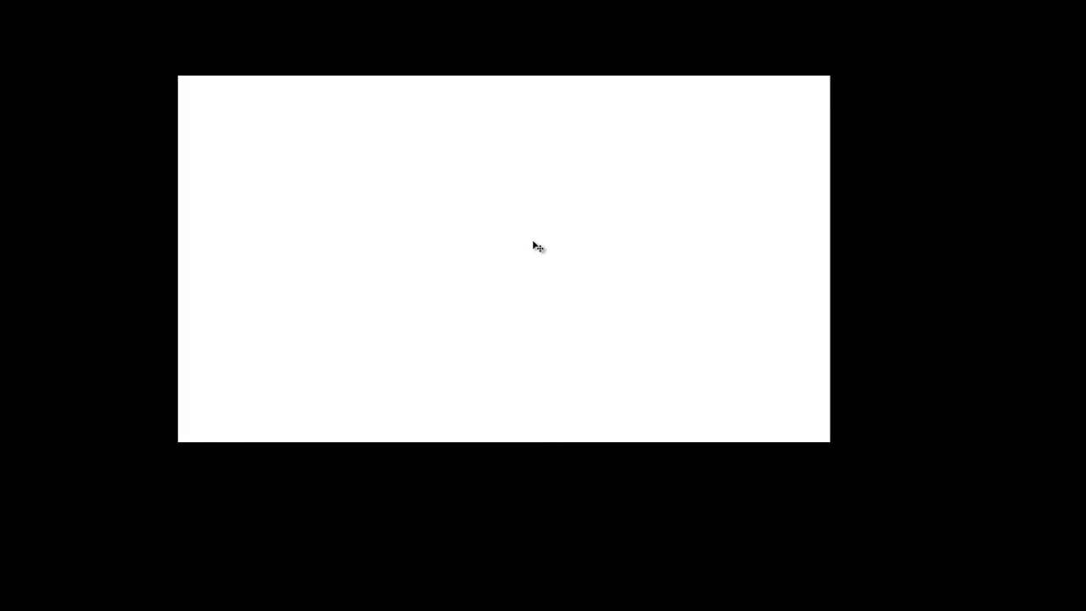
key("ctrl+0")
Sketch a simple face on Layer 1 with an egg-shaped head, open dot eyes, brows, nose, smile and ears.
left_click_drag(464, 118, 493, 220)
left_click_drag(525, 103, 556, 173)
left_click_drag(450, 216, 500, 219)
left_click_drag(443, 185, 555, 162)
key("ctrl+z")
mouse_move(438, 184)
left_mouse_down()
mouse_move(451, 226)
mouse_move(554, 158)
left_mouse_up()
left_click_drag(515, 232, 557, 173)
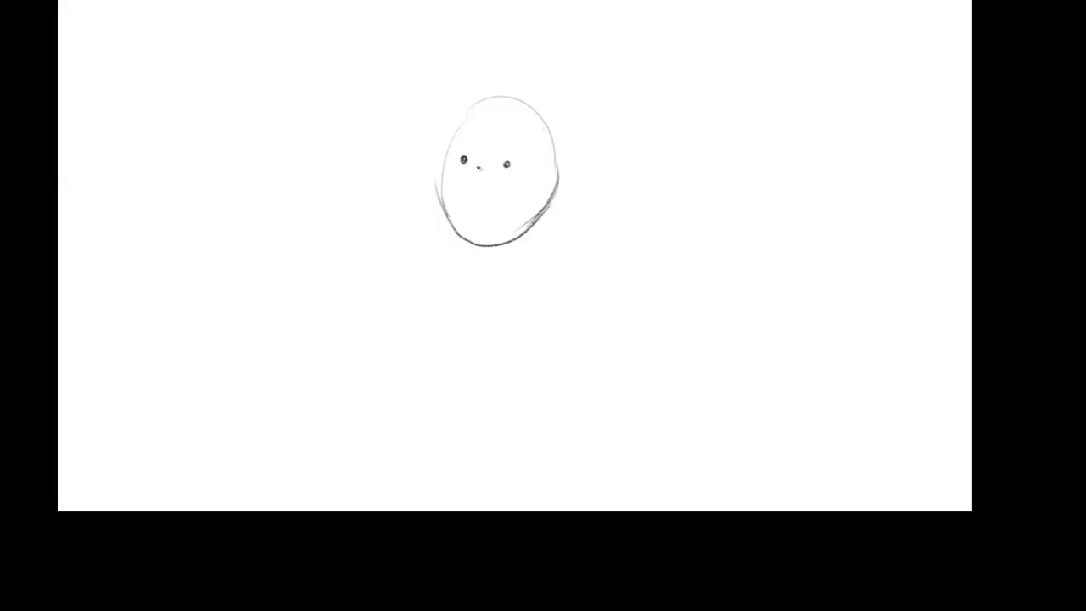
key("ctrl+z")
left_click_drag(431, 182, 438, 215)
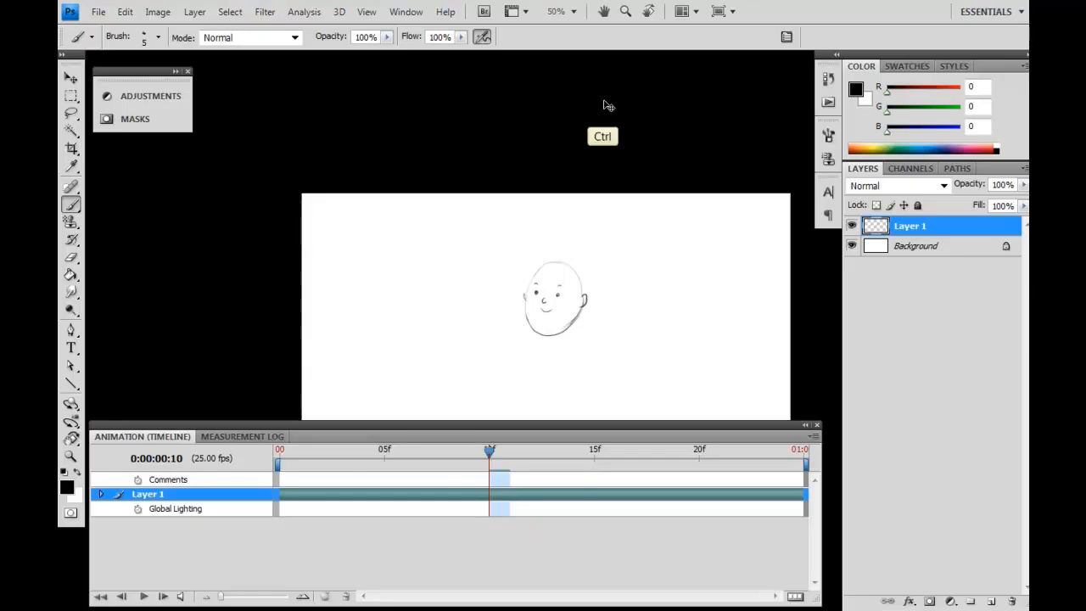
Add a second empty layer above the face sketch.
key("ctrl+plus")
left_click_drag(686, 356, 669, 300)
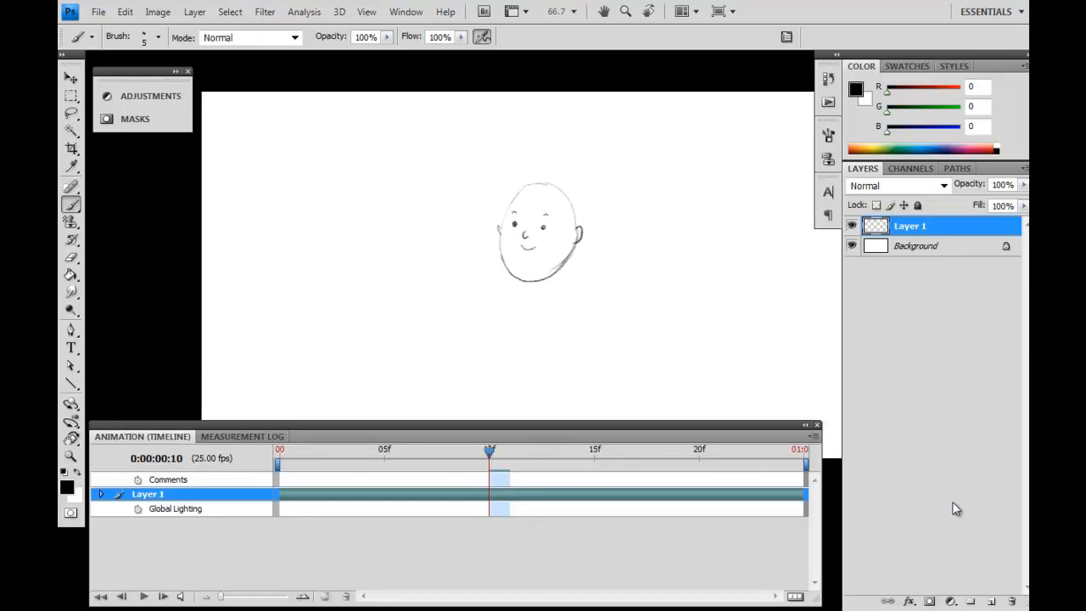
left_click(991, 603)
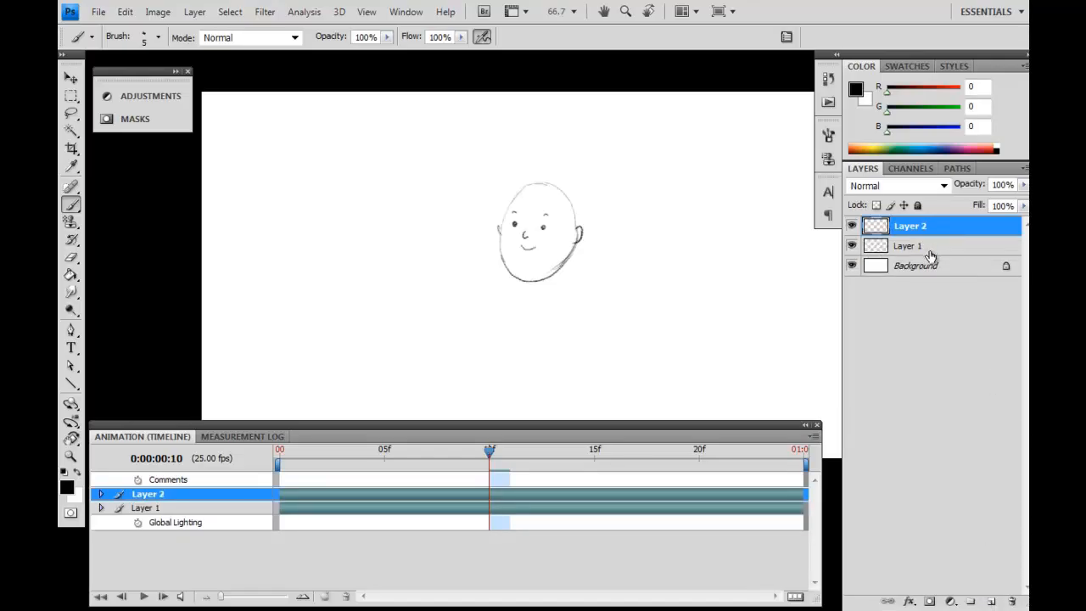
left_click(488, 507)
left_click(495, 494)
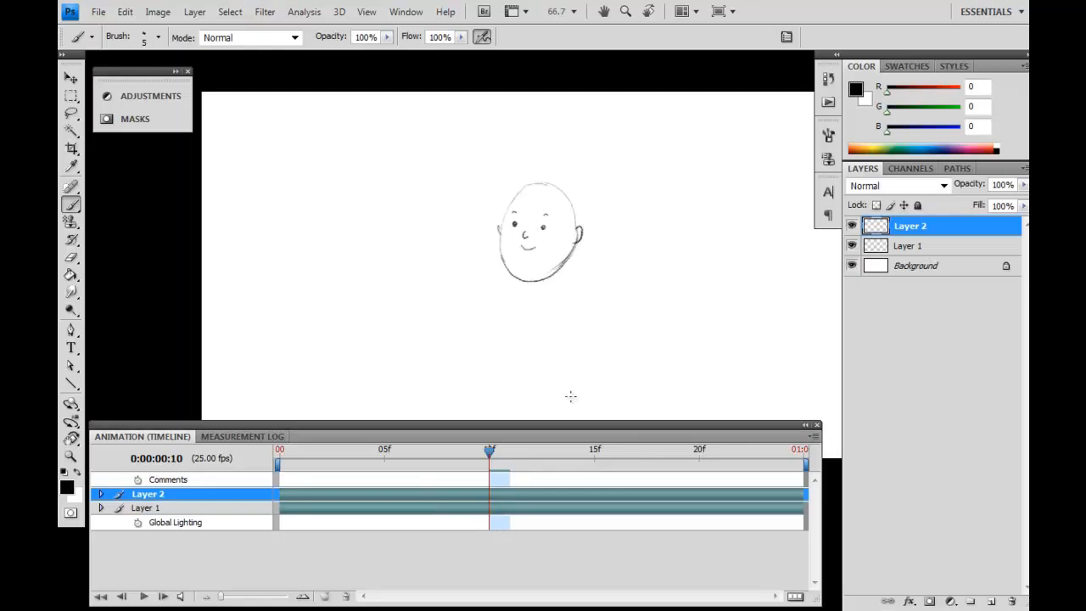
Reduce Layer 1's opacity to 30% so the first sketch serves as a faint tracing guide.
left_click(963, 245)
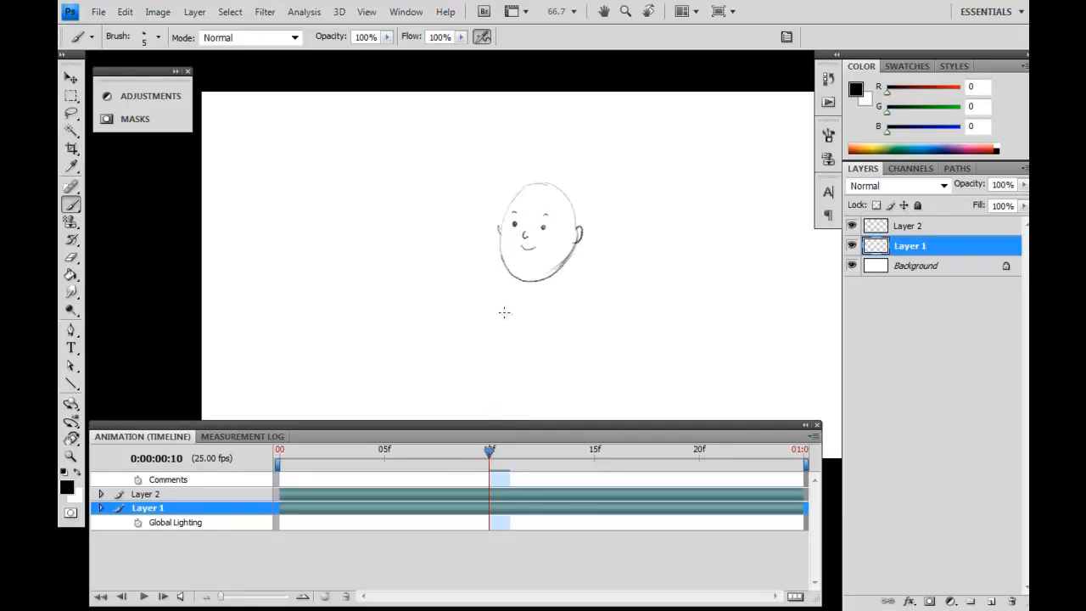
key("ctrl+plus")
left_click_drag(668, 225, 640, 296)
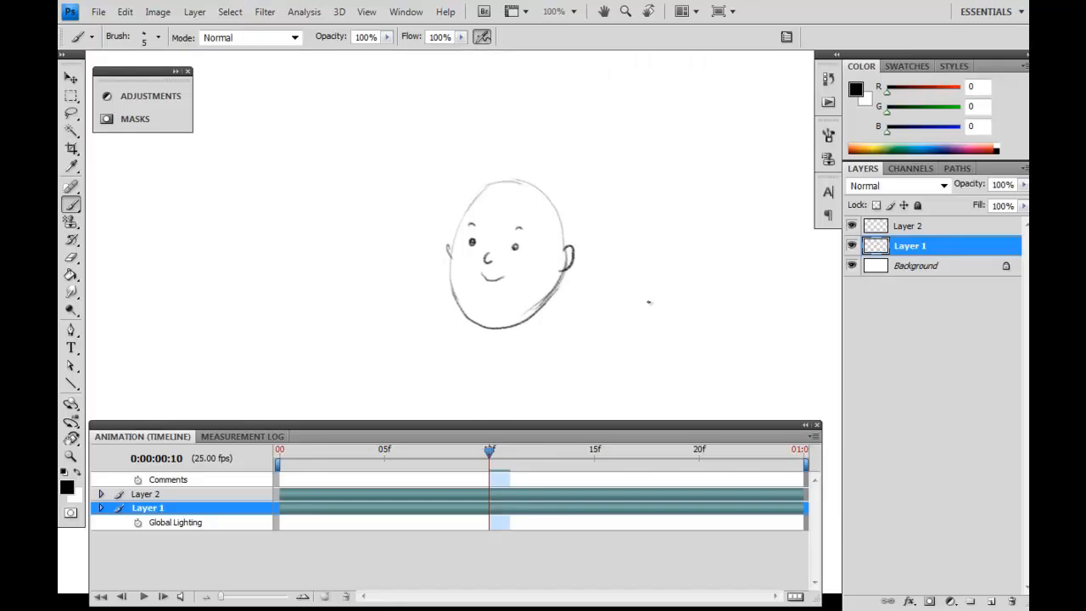
key("v")
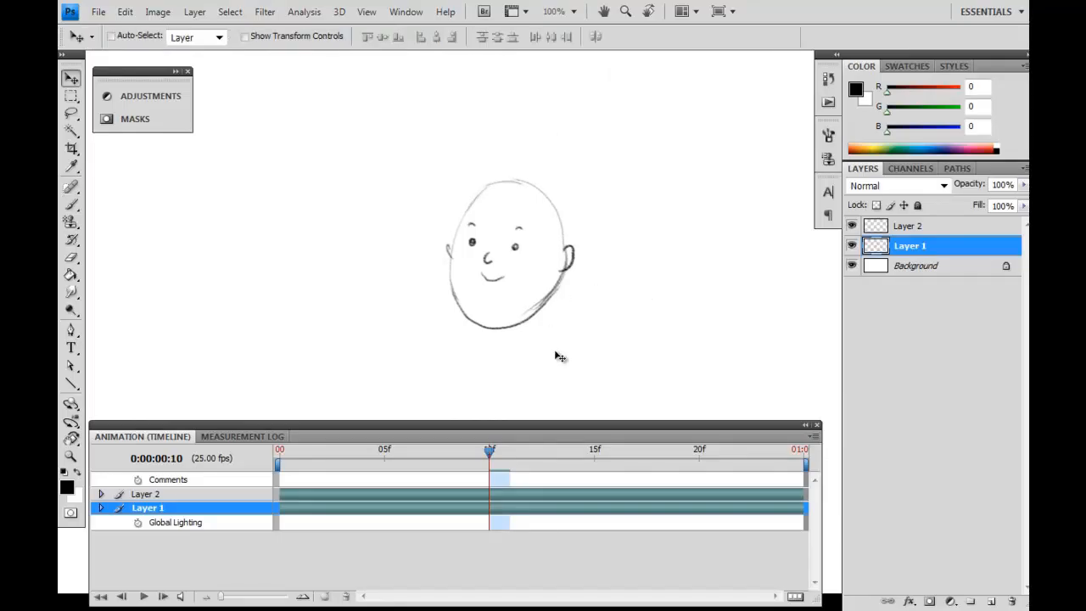
key("3")
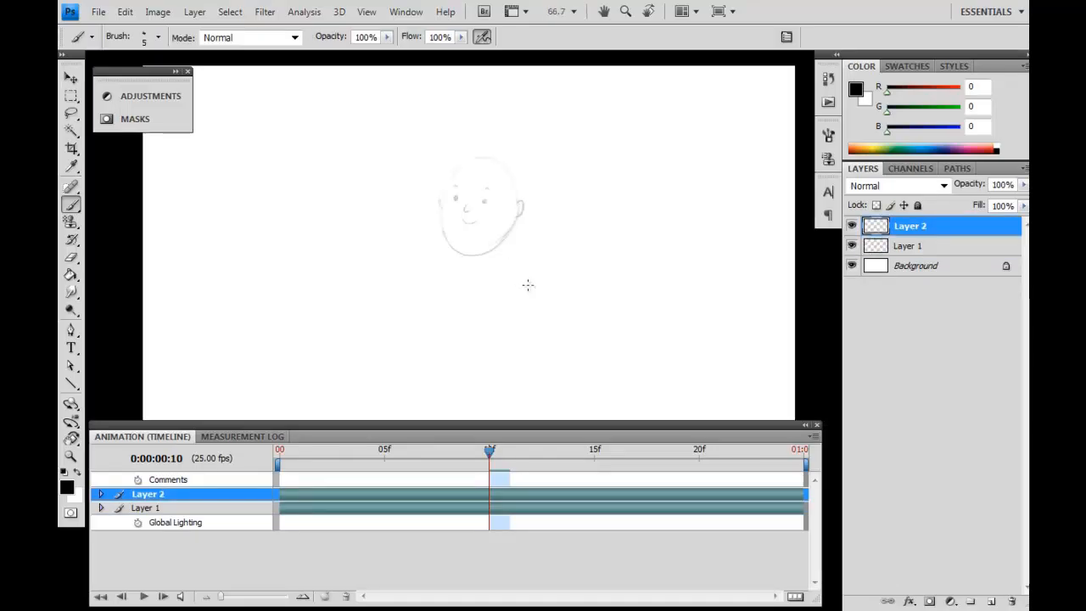
Draw closed eyes, the nose and straight lowered eyebrows on Layer 2 over the faded face.
left_click_drag(542, 262, 541, 291)
key("ctrl+plus")
key("ctrl+plus")
left_click_drag(471, 171, 622, 383)
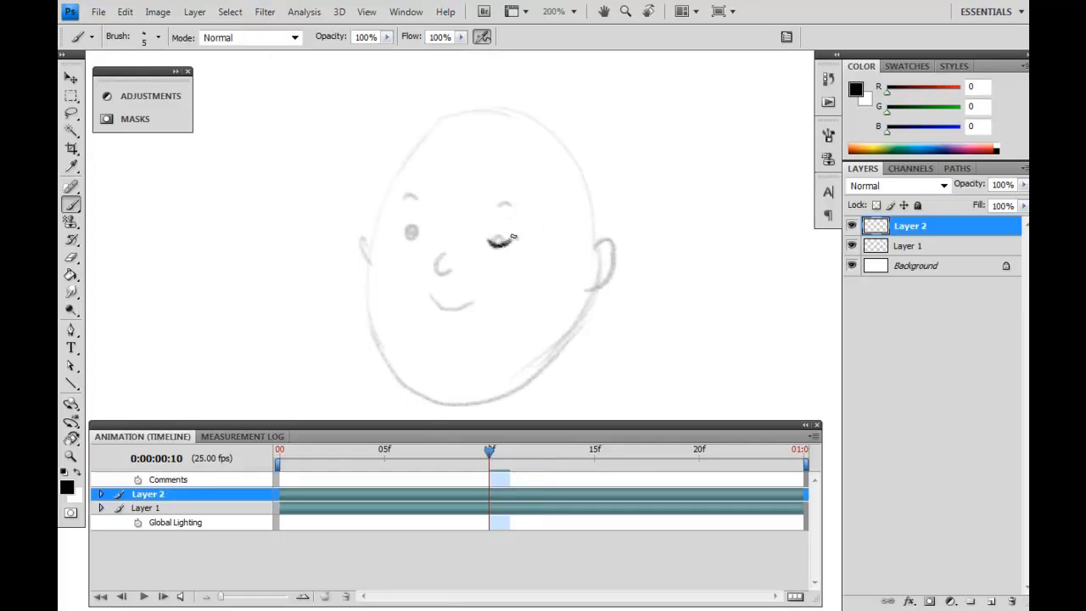
mouse_move(399, 231)
left_mouse_down()
mouse_move(424, 234)
mouse_move(454, 269)
left_mouse_up()
mouse_move(425, 132)
left_mouse_down()
mouse_move(388, 184)
mouse_move(368, 262)
mouse_move(422, 201)
left_mouse_up()
left_click_drag(496, 207, 522, 206)
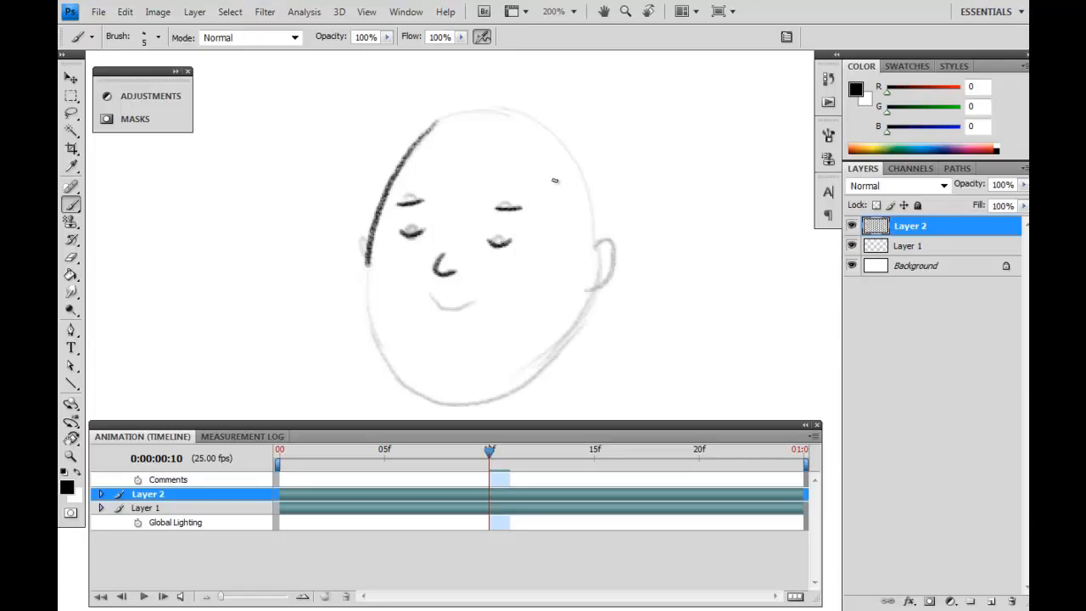
Trace the head outline, smile and both ears on Layer 2, redrawing the unsatisfactory jaw strokes.
mouse_move(435, 124)
left_mouse_down()
mouse_move(508, 110)
mouse_move(583, 182)
mouse_move(597, 297)
left_mouse_up()
mouse_move(369, 246)
left_mouse_down()
mouse_move(383, 336)
mouse_move(416, 398)
mouse_move(442, 409)
left_mouse_up()
key("ctrl+z")
left_click_drag(368, 273, 502, 399)
mouse_move(588, 294)
left_mouse_down()
mouse_move(489, 391)
mouse_move(574, 325)
mouse_move(454, 400)
left_mouse_up()
key("ctrl+z")
left_click_drag(395, 376, 477, 409)
key("ctrl+z")
mouse_move(398, 376)
left_mouse_down()
mouse_move(499, 388)
mouse_move(435, 386)
mouse_move(473, 399)
left_mouse_up()
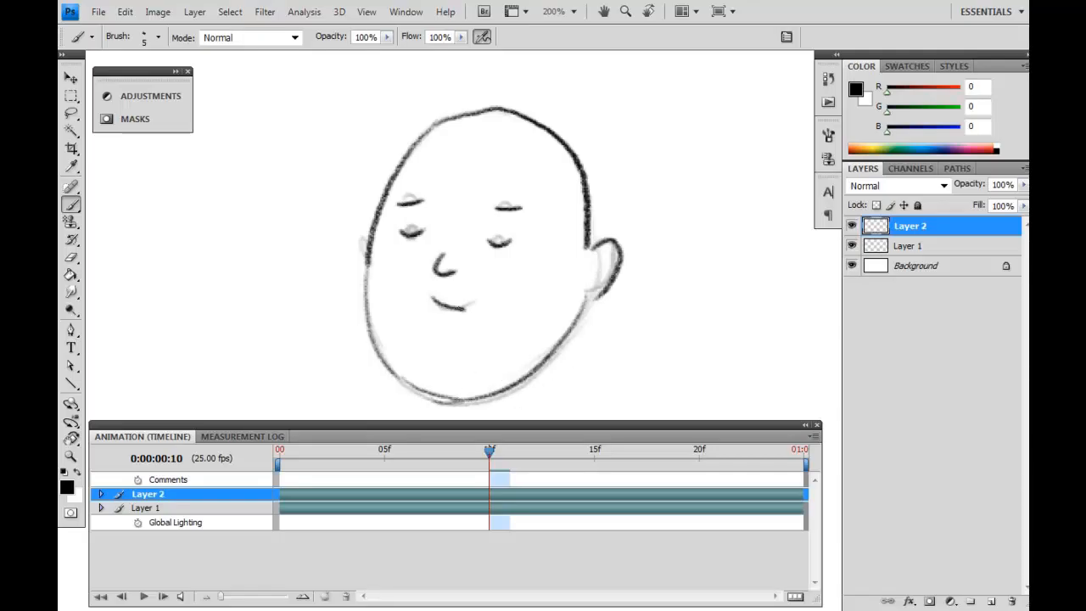
left_click_drag(366, 245, 367, 265)
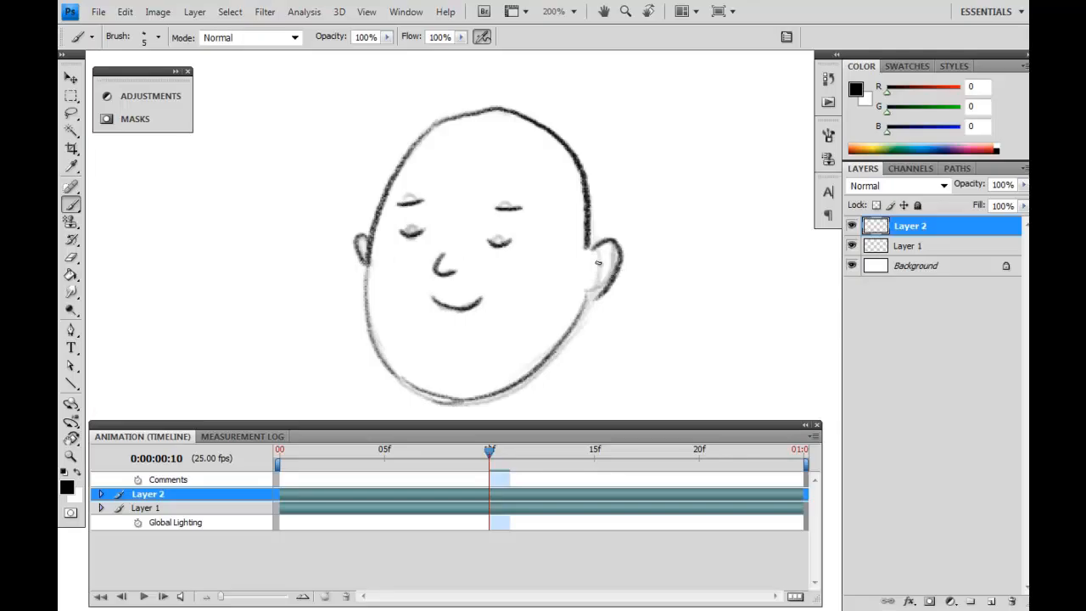
left_click_drag(596, 292, 584, 299)
Add a third empty layer above the closed-eye drawing.
key("ctrl+minus")
key("ctrl+minus")
key("ctrl+minus")
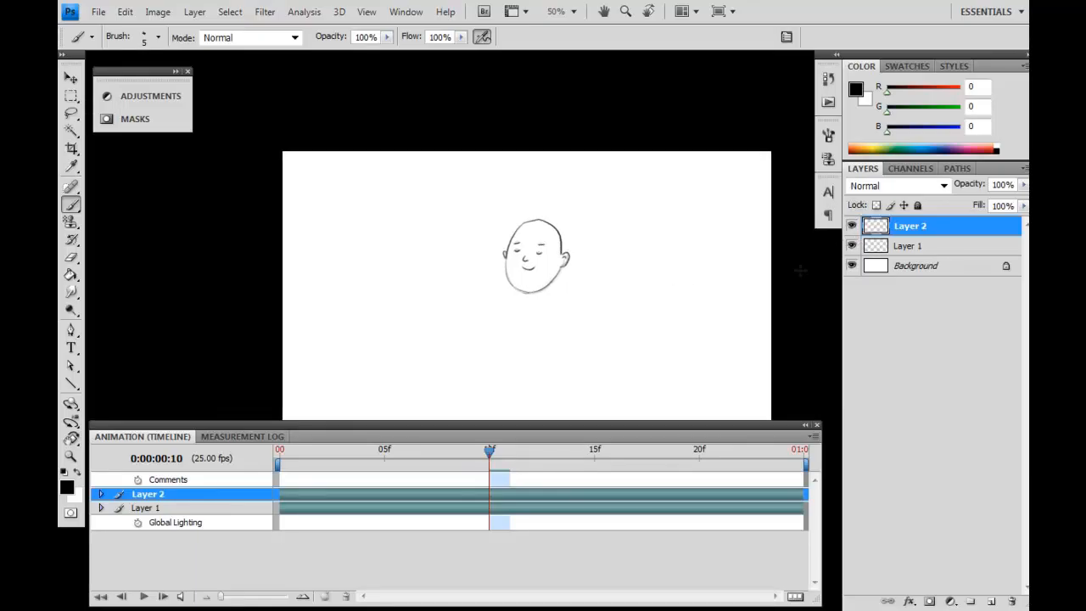
key("ctrl+plus")
key("ctrl+plus")
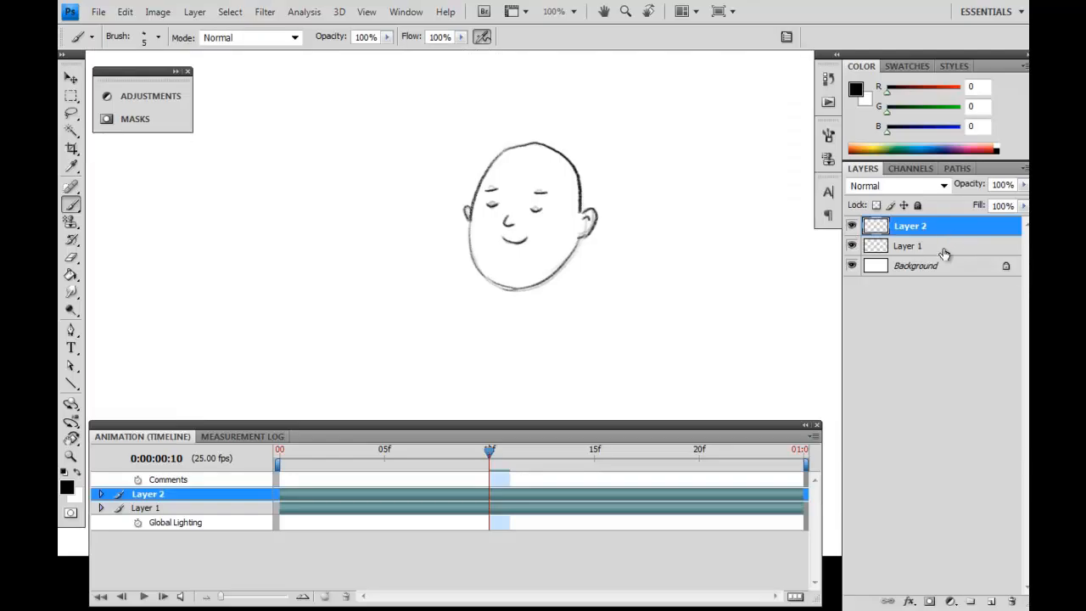
left_click(990, 600)
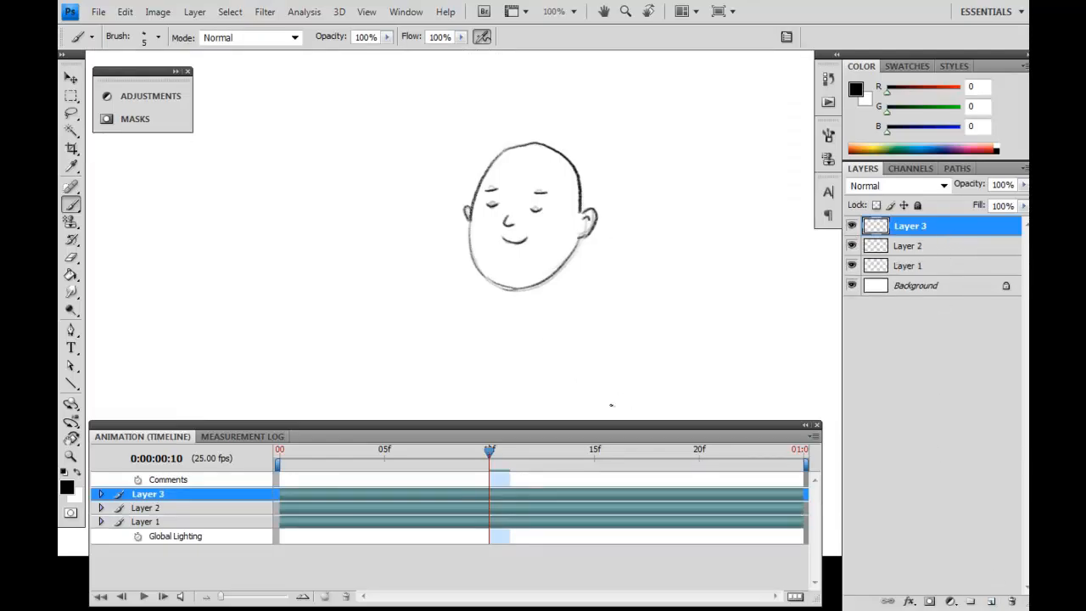
Reduce Layer 2's opacity to 30% and make Layer 3 active for drawing over the enlarged face.
left_click(553, 501)
key("v")
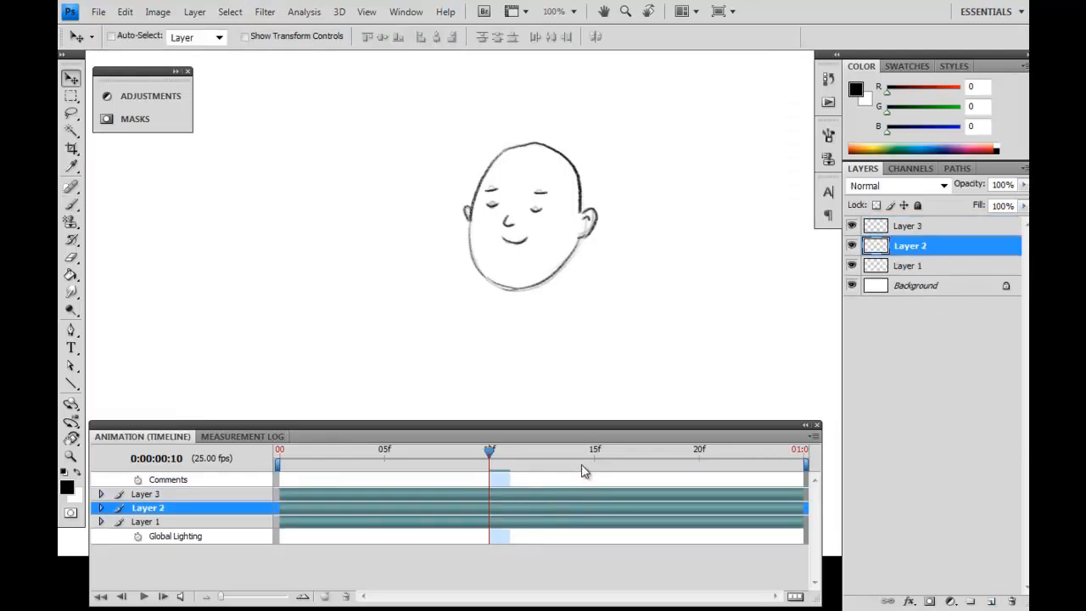
key("3")
left_click(960, 229)
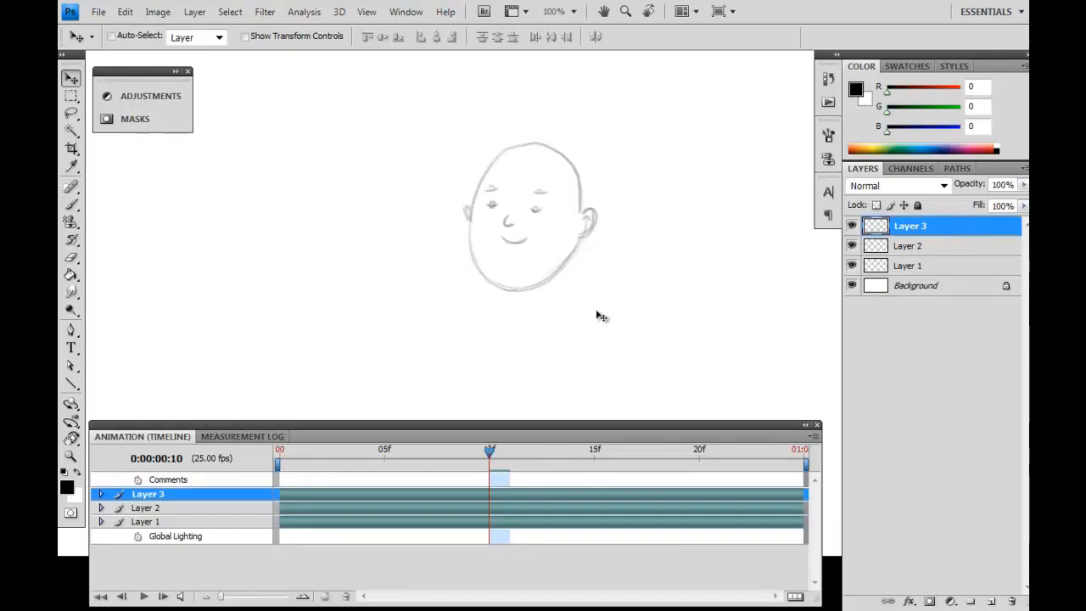
key("ctrl+plus")
key("ctrl+plus")
scroll(554, 138, "up", 3)
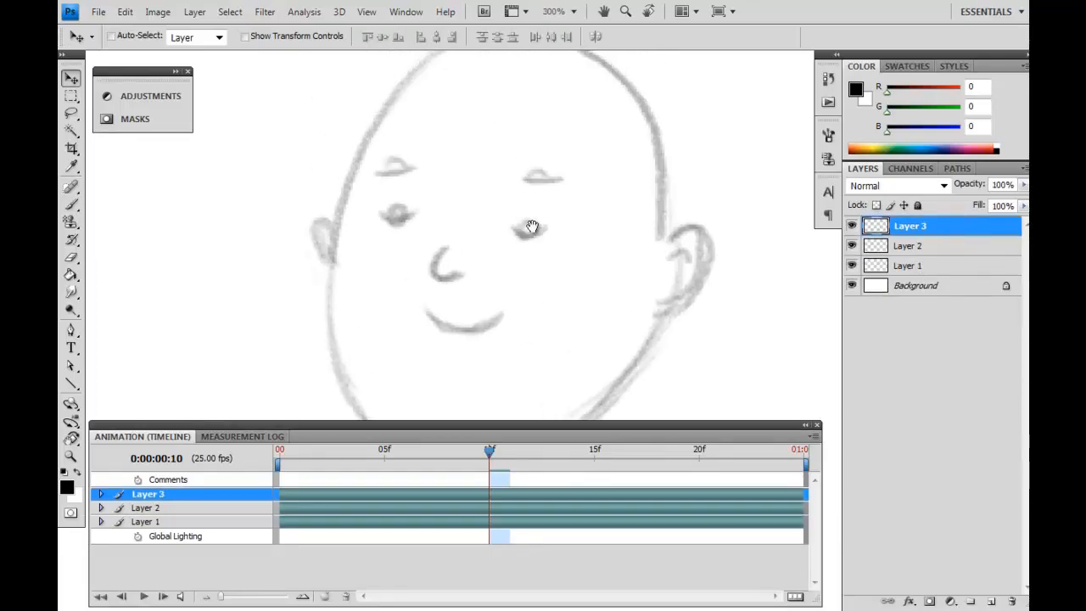
Draw raised curved eyebrows, tall open eyes and the nose on Layer 3 with the Brush over the faded face.
key("b")
left_click_drag(528, 158, 560, 157)
left_click_drag(406, 159, 380, 158)
left_click_drag(528, 215, 526, 229)
left_click_drag(391, 209, 397, 212)
mouse_move(444, 249)
left_mouse_down()
mouse_move(434, 270)
mouse_move(458, 277)
left_mouse_up()
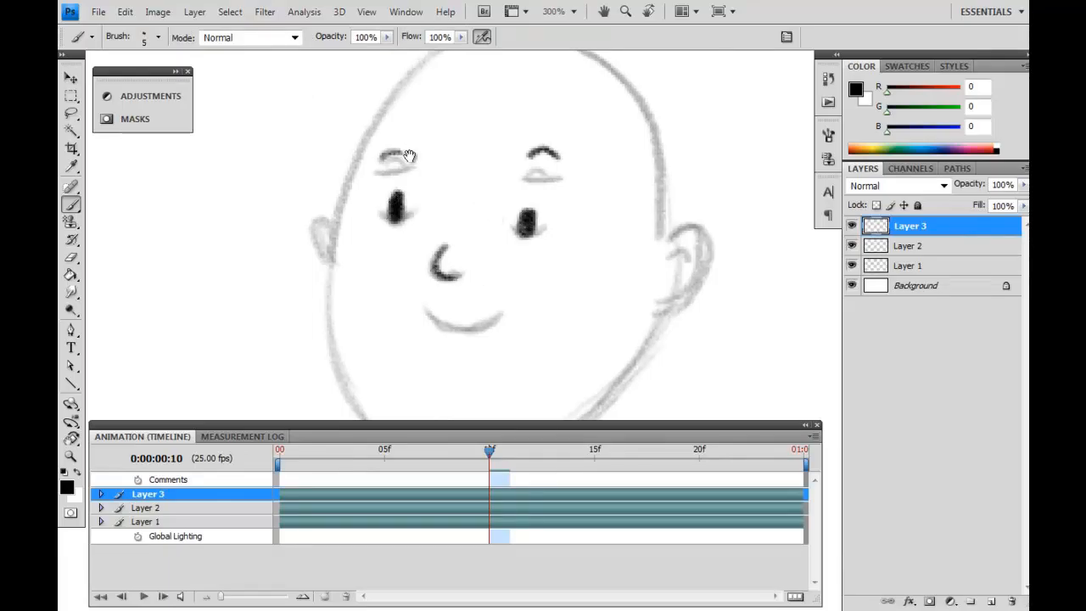
Trace the forehead side, outer ear and full jaw outline on Layer 3 over the faded head.
left_click_drag(410, 156, 408, 181)
key("ctrl+minus")
left_click_drag(470, 202, 430, 132)
mouse_move(440, 84)
left_mouse_down()
mouse_move(411, 106)
mouse_move(362, 197)
mouse_move(365, 227)
left_mouse_up()
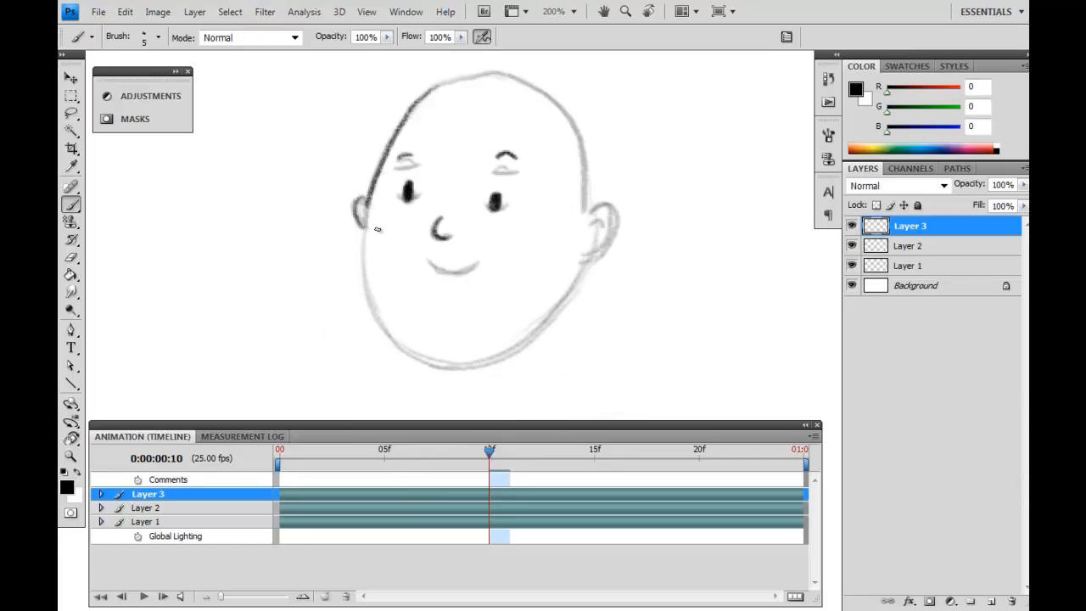
mouse_move(592, 206)
left_mouse_down()
mouse_move(591, 255)
mouse_move(541, 325)
mouse_move(507, 351)
left_mouse_up()
left_click_drag(361, 221, 383, 326)
left_click_drag(418, 359, 474, 363)
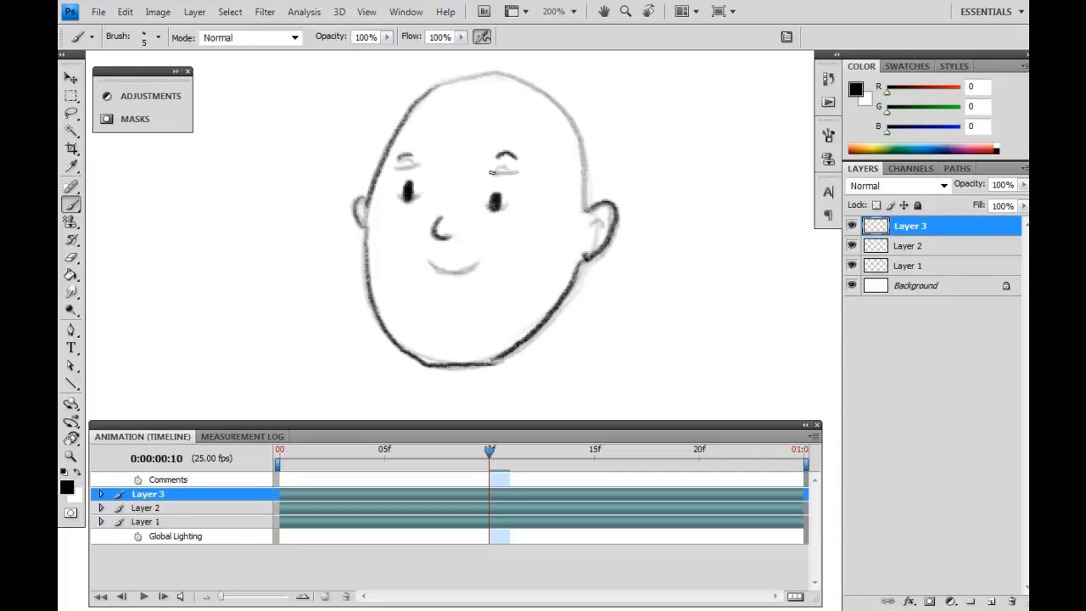
Draw the top of the head on Layer 3, redoing the first attempt, and add the inner ear detail and smile.
mouse_move(432, 78)
left_mouse_down()
mouse_move(543, 100)
mouse_move(598, 186)
left_mouse_up()
key("ctrl+z")
mouse_move(435, 85)
left_mouse_down()
mouse_move(592, 190)
mouse_move(605, 226)
left_mouse_up()
left_click_drag(369, 203, 371, 253)
key("ctrl+minus")
key("ctrl+plus")
key("ctrl+plus")
key("ctrl+minus")
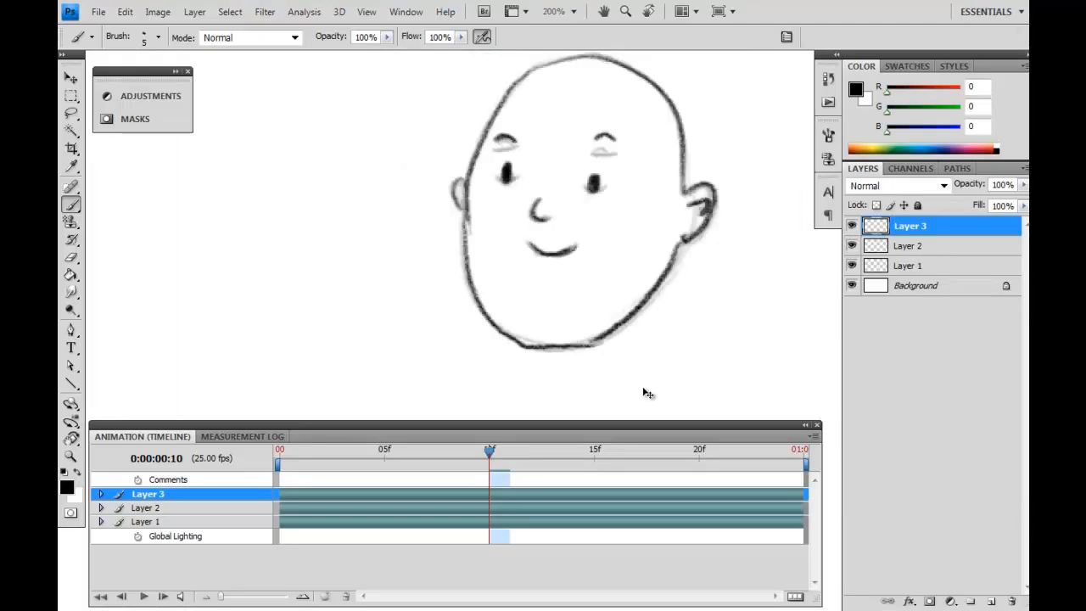
Erase the flat chin stroke on Layer 3 and smooth it into a rounded chin.
key("ctrl+minus")
key("ctrl+minus")
key("ctrl+plus")
key("ctrl+plus")
key("e")
left_click_drag(527, 344, 595, 335)
key("b")
key("ctrl+minus")
key("ctrl+minus")
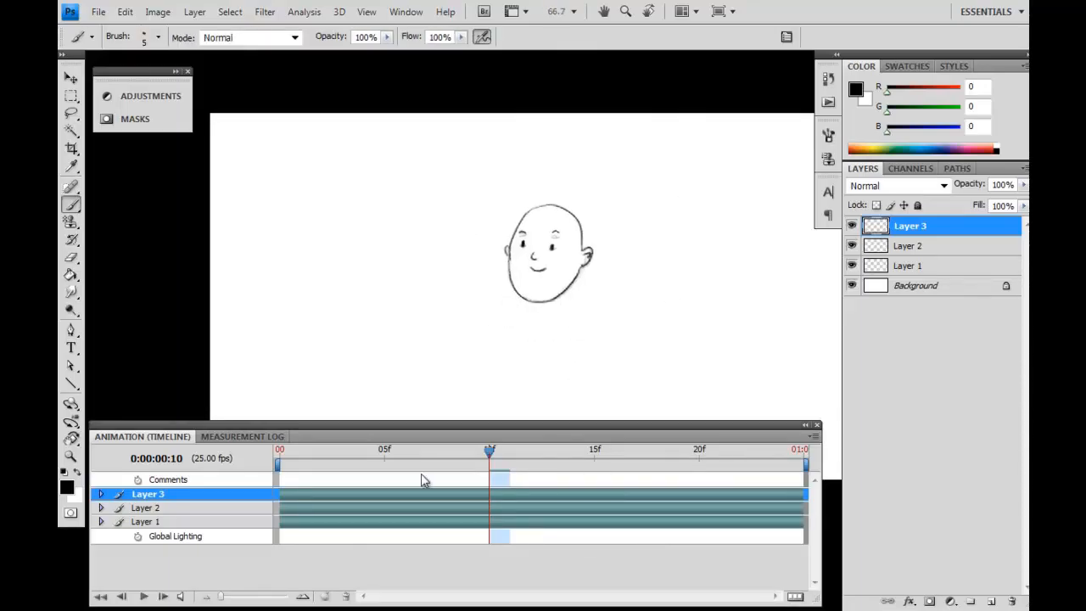
Trim the layer durations so Layer 1 ends at frame 21, Layer 2 spans frames 21 to 23 and Layer 3 starts at frame 23.
mouse_move(279, 493)
left_mouse_down()
mouse_move(596, 495)
mouse_move(684, 514)
mouse_move(798, 495)
mouse_move(761, 495)
mouse_move(773, 508)
mouse_move(761, 508)
left_mouse_up()
left_click_drag(283, 507, 734, 508)
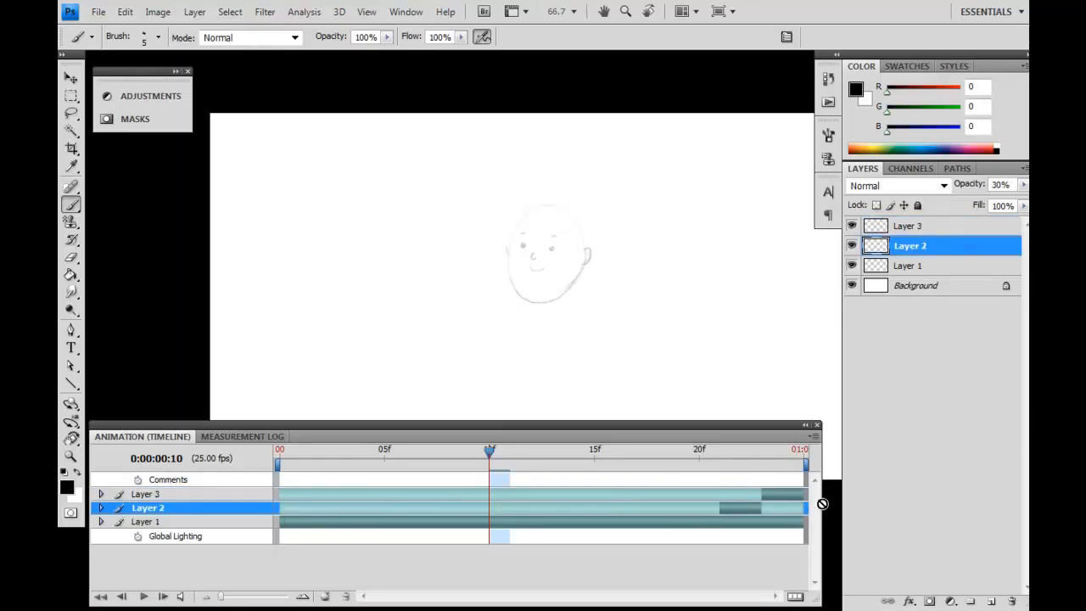
left_click_drag(804, 521, 724, 519)
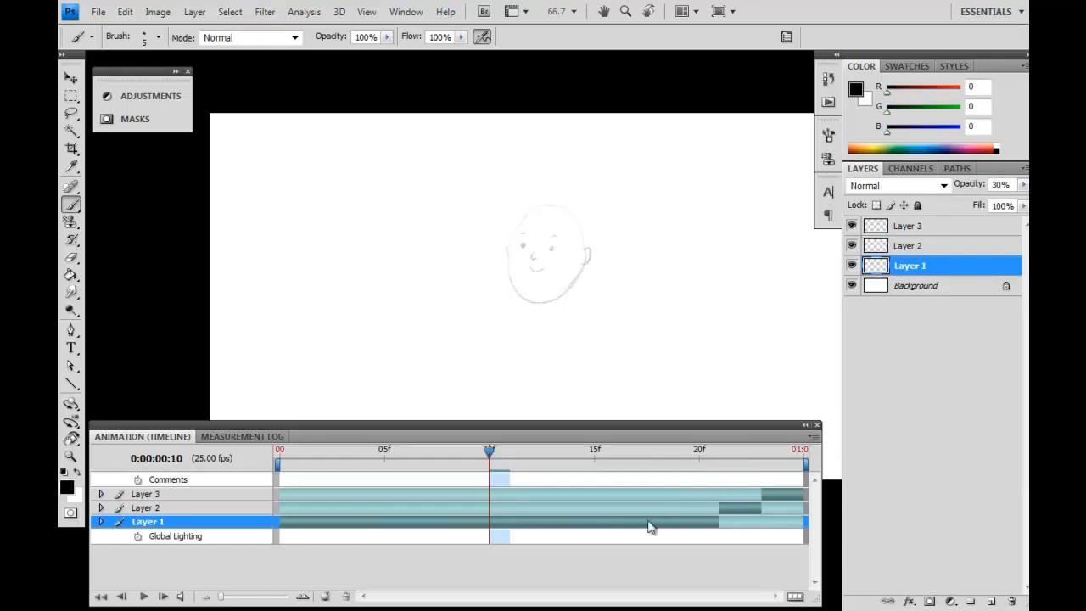
Restore the opacity of Layer 1 and Layer 2 to 100% and check all three layers.
key("v")
key("0")
left_click(758, 508)
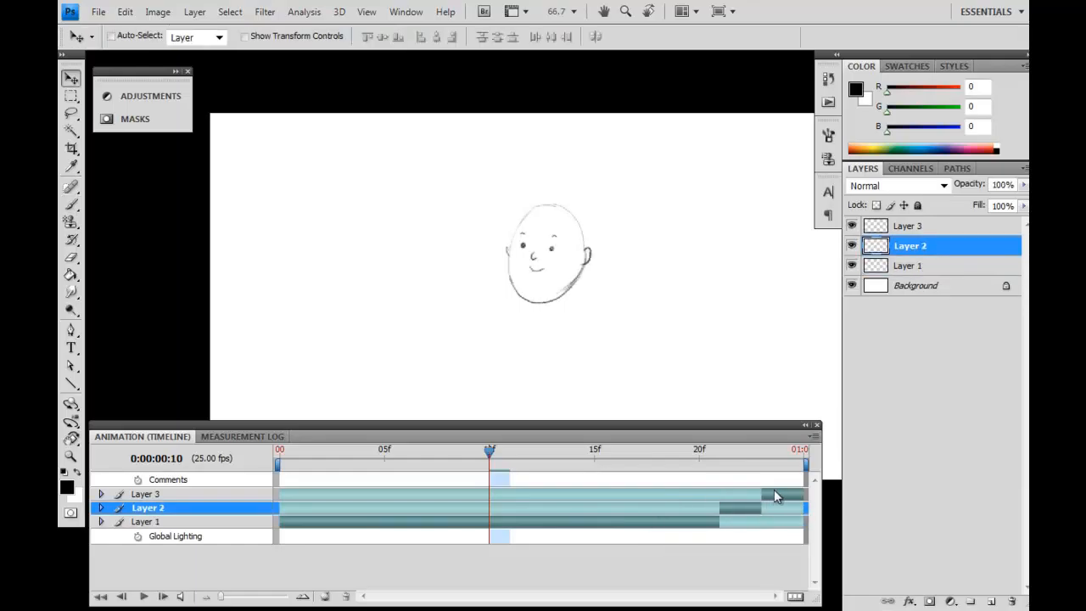
left_click(498, 522)
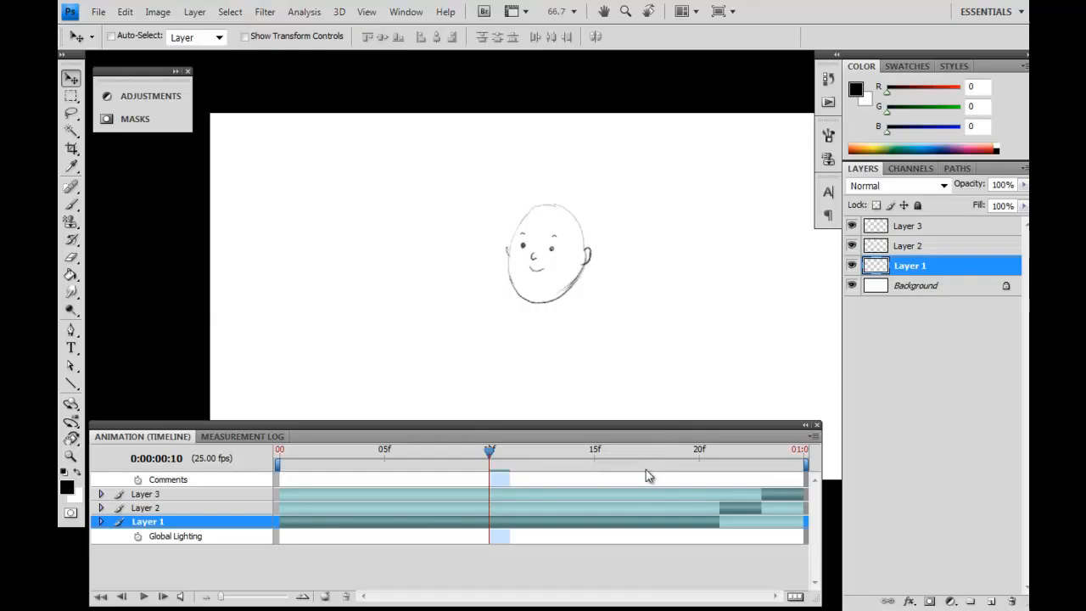
left_click(736, 509)
left_click(775, 493)
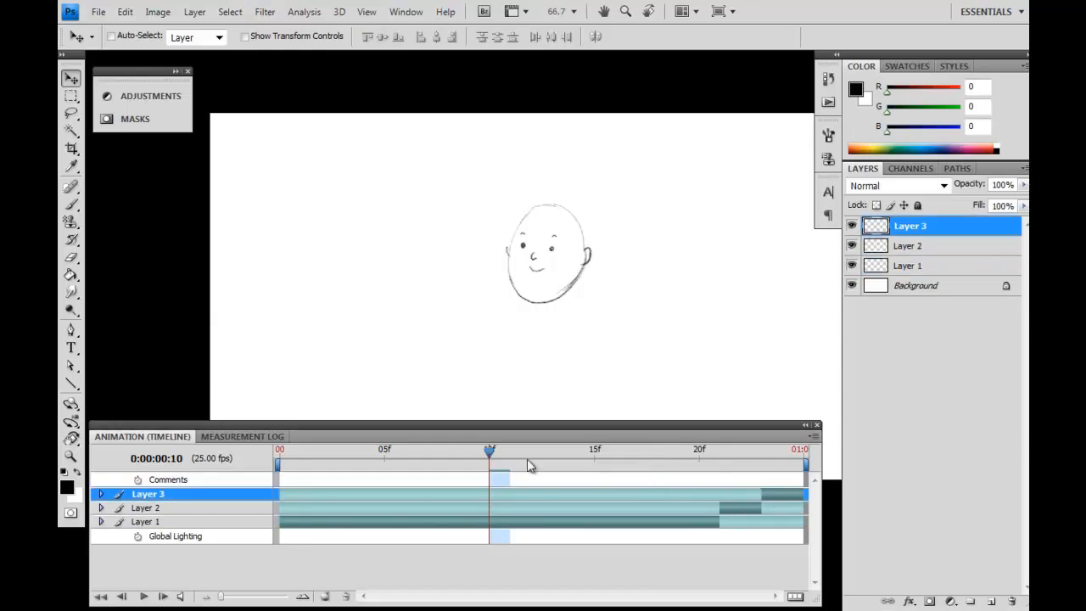
Play the blink animation from the first frame to review its timing, and stop playback.
left_click_drag(476, 449, 280, 451)
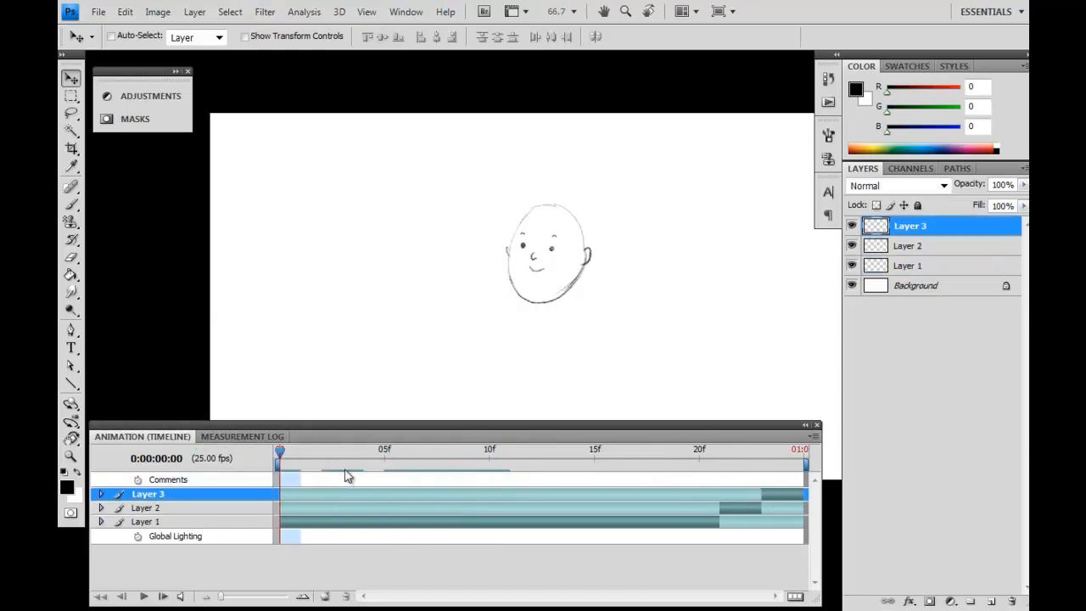
key("ctrl+minus")
key("space")
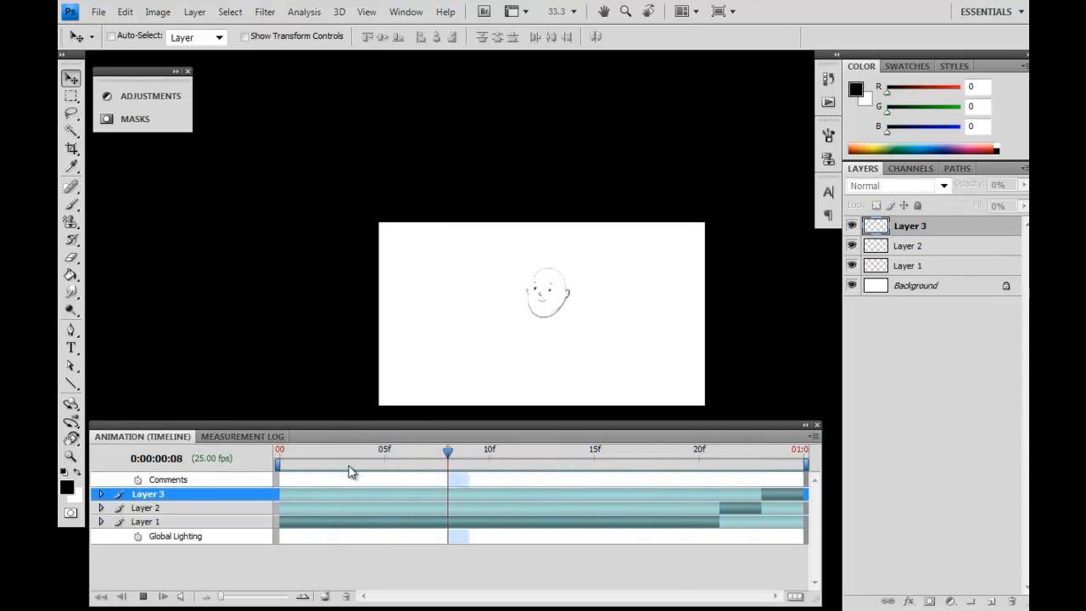
key("ctrl+plus")
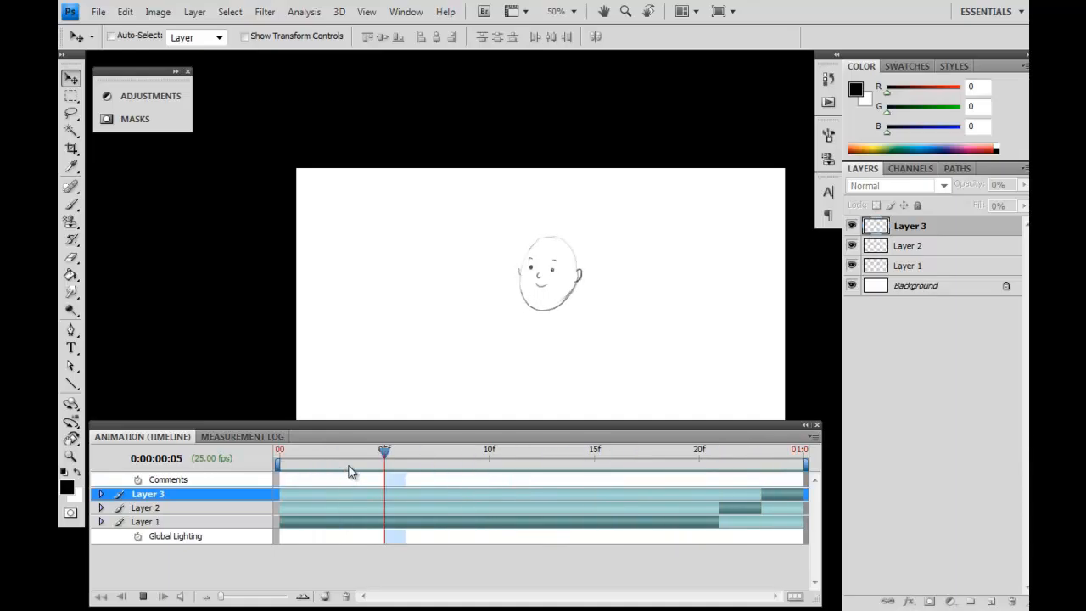
key("space")
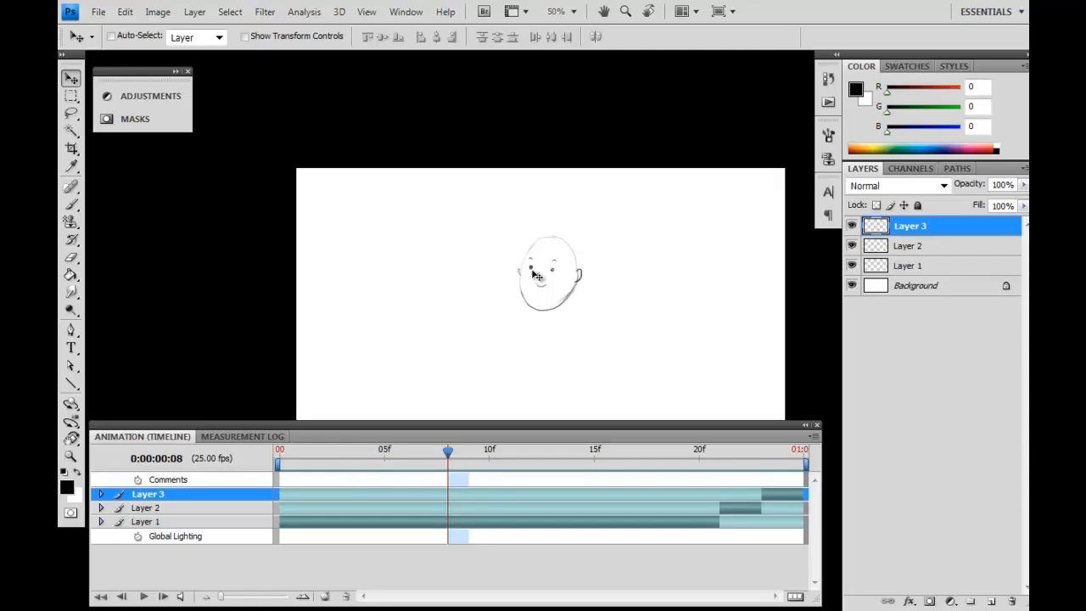
Set up a video render named Blinky_v01.mov with the PhotoshopAnimTutorial folder as its destination.
left_click(100, 12)
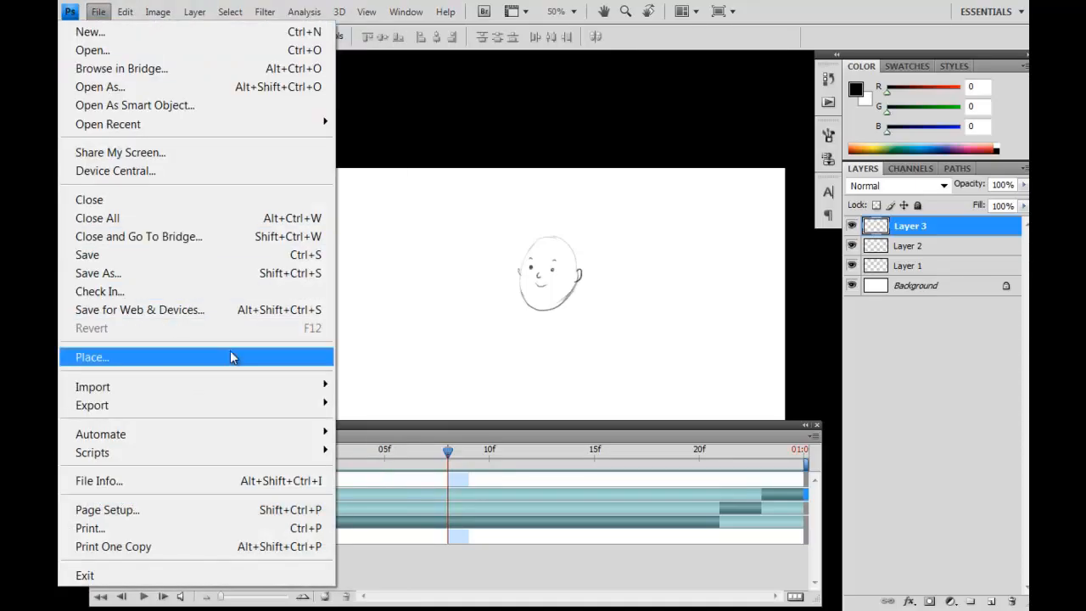
mouse_move(314, 410)
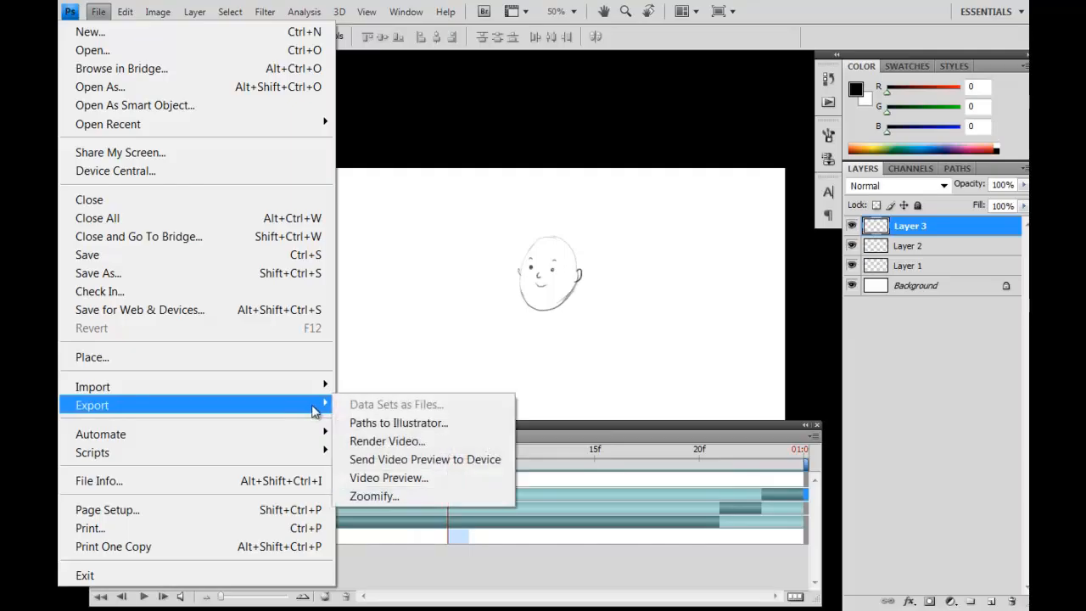
left_click(461, 443)
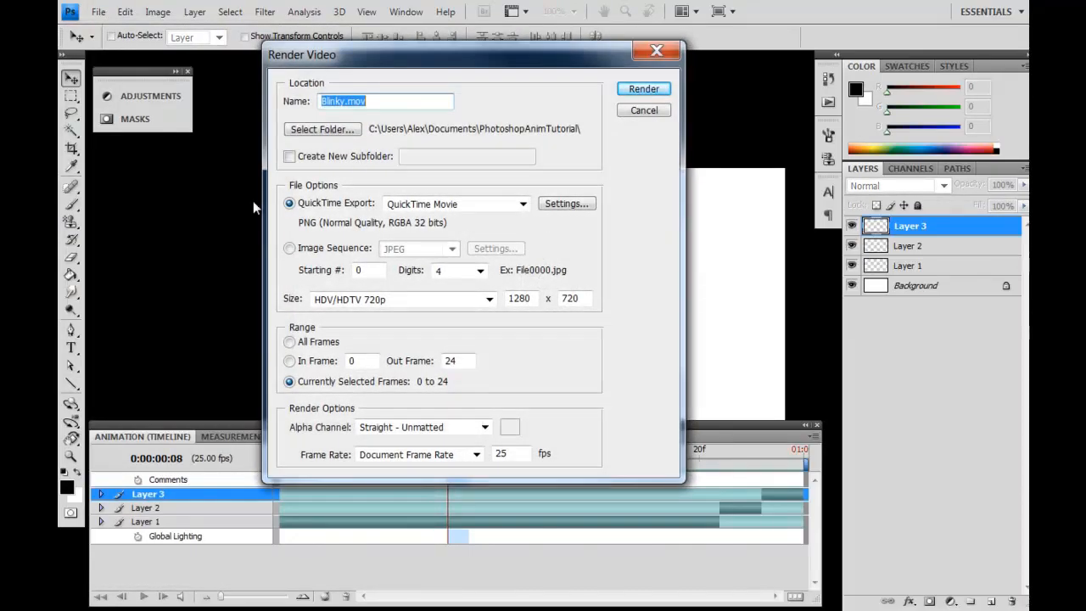
left_click(345, 101)
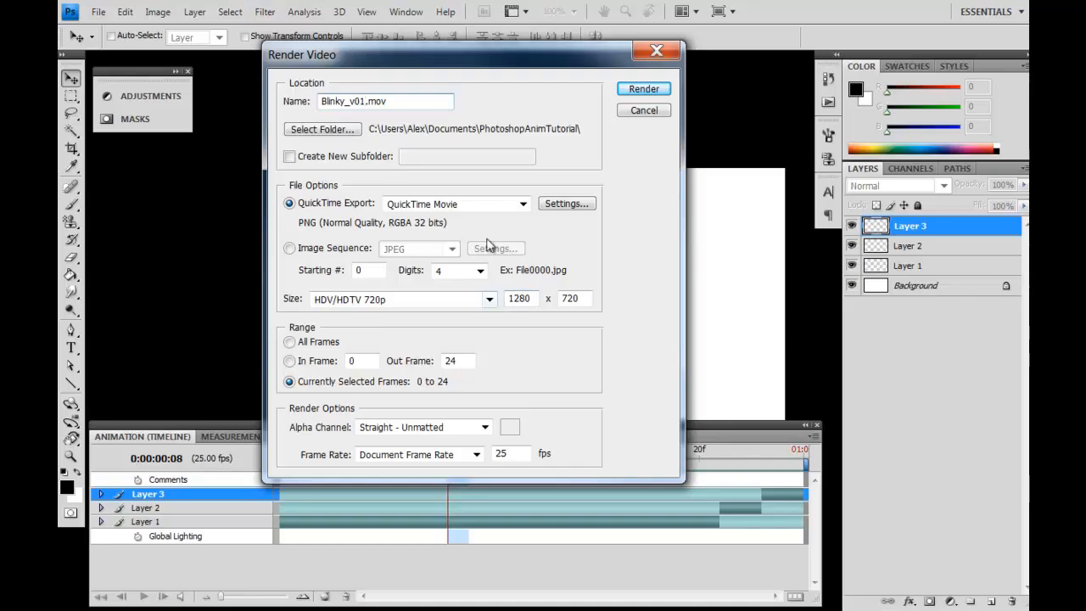
left_click(339, 129)
mouse_move(666, 279)
left_mouse_down()
mouse_move(666, 322)
mouse_move(669, 270)
left_mouse_up()
left_click(641, 436)
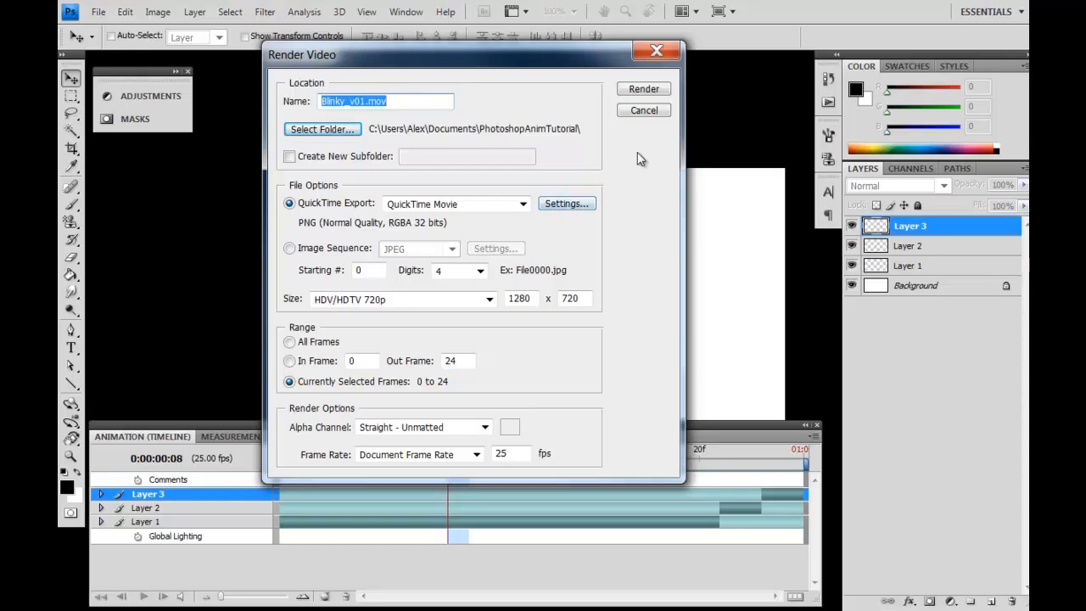
Confirm the QuickTime video settings with PNG compression and a depth of Millions of Colors+.
left_click(574, 210)
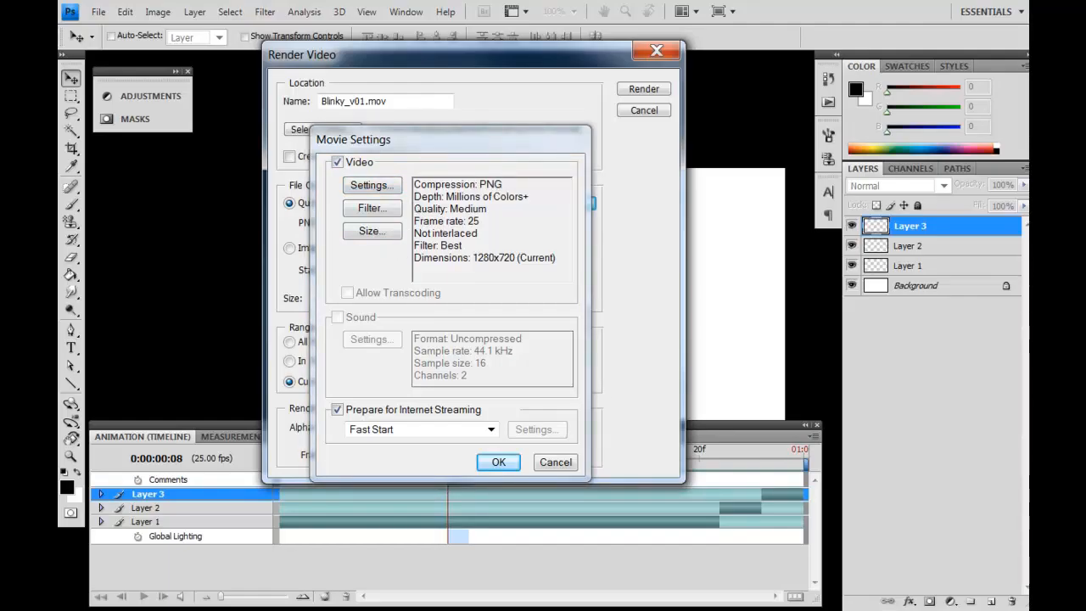
left_click(372, 184)
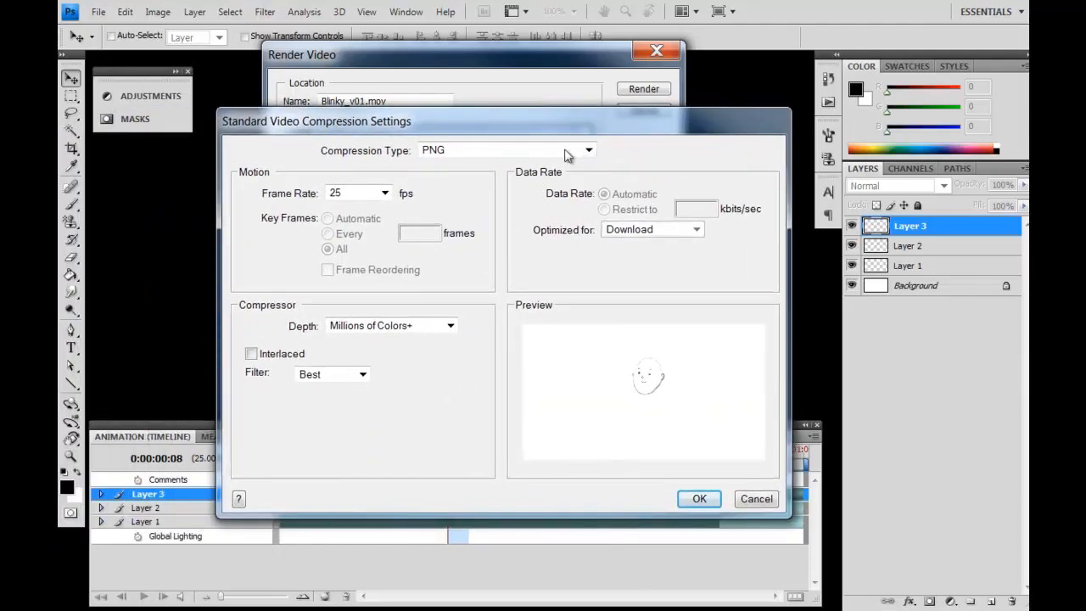
left_click(565, 153)
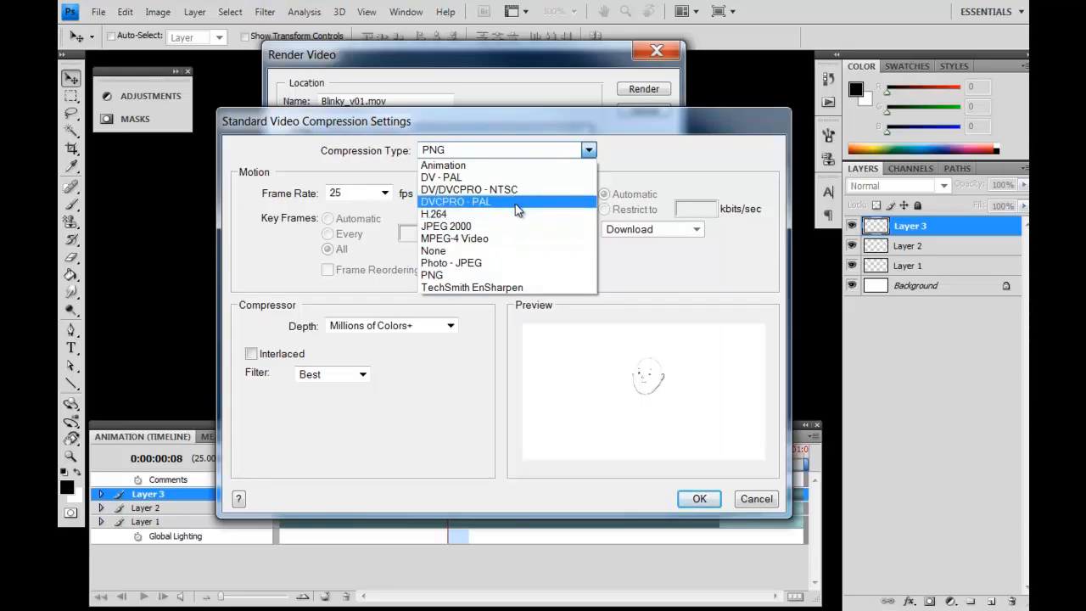
left_click(651, 152)
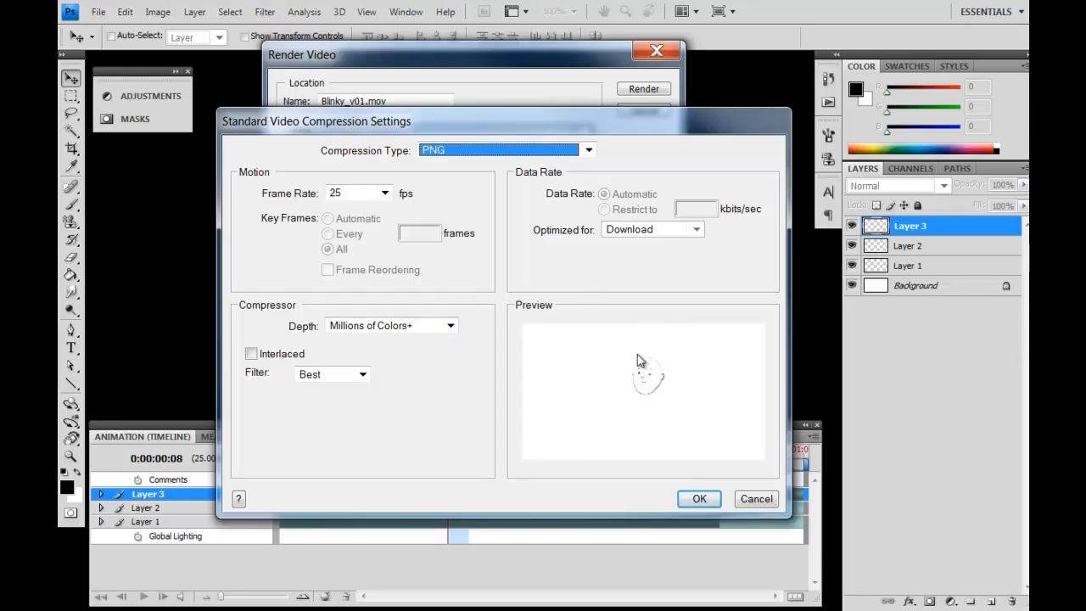
left_click(450, 326)
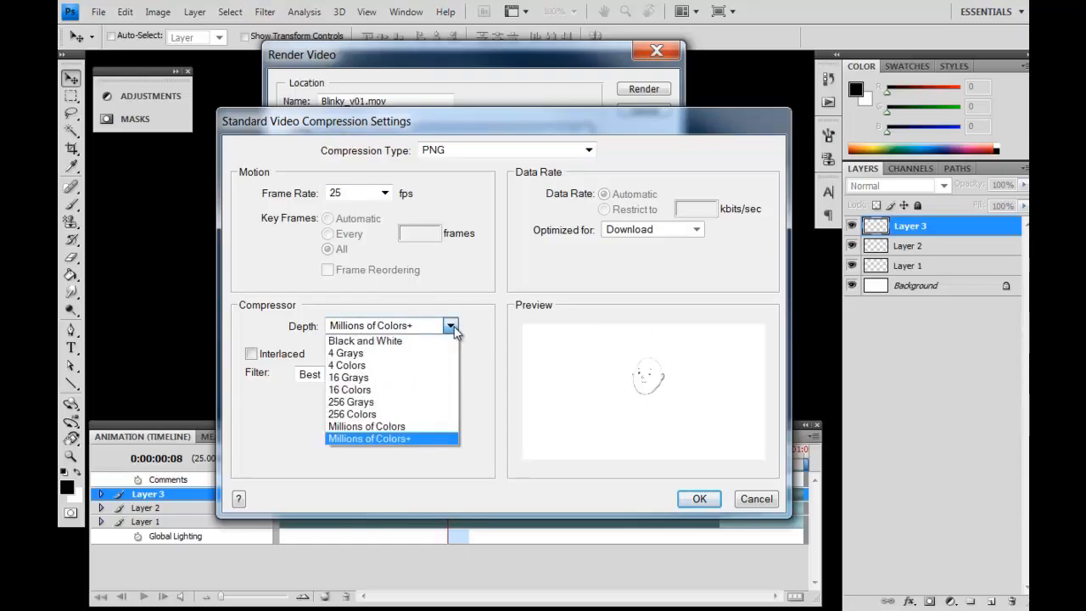
left_click(390, 439)
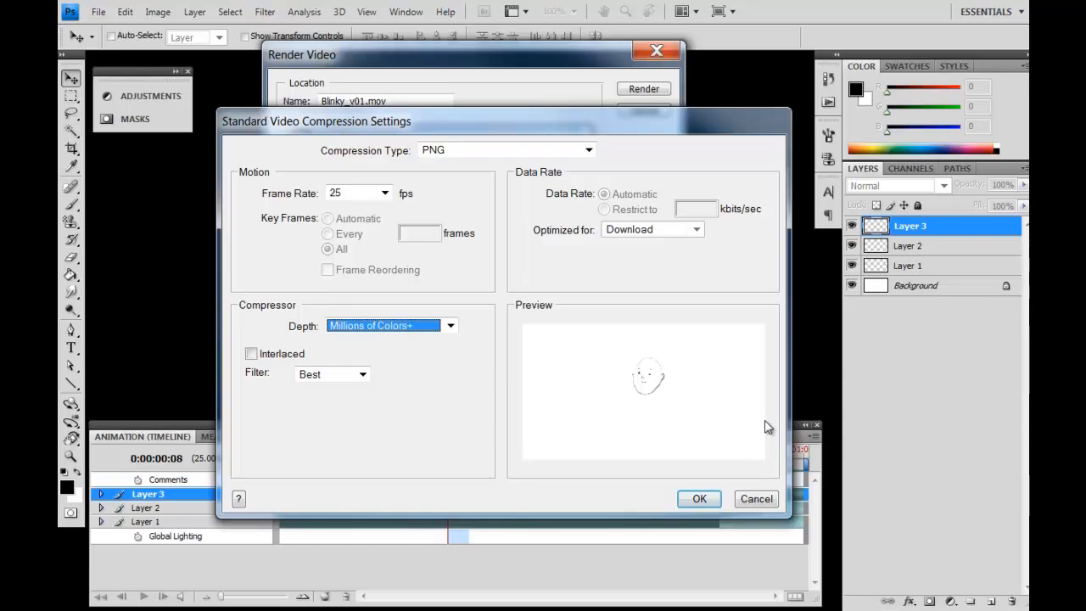
left_click(698, 497)
left_click(500, 461)
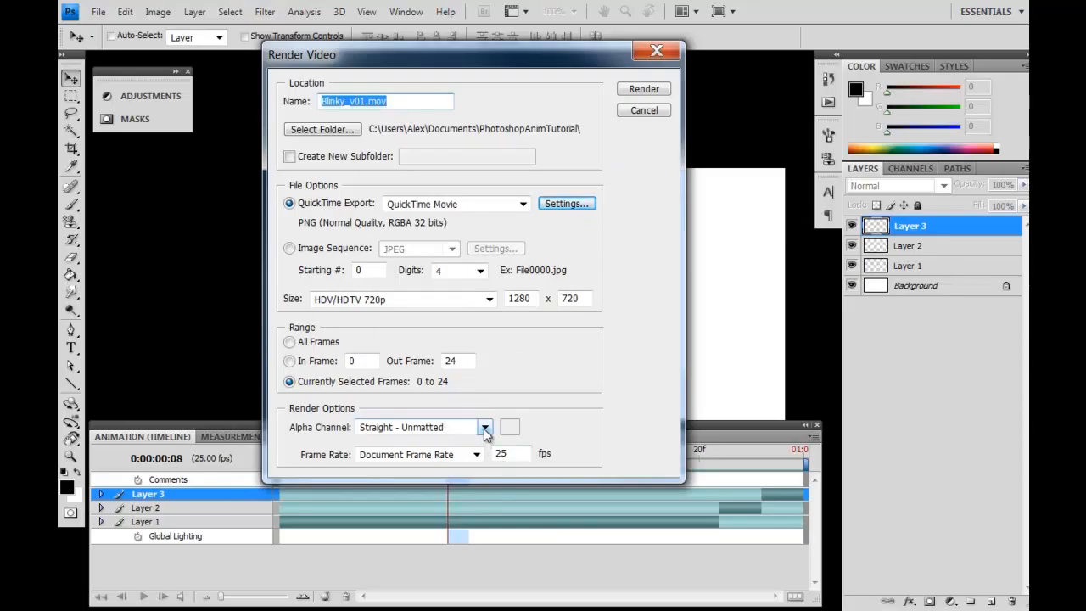
Set the alpha channel to Straight - Unmatted and render the movie.
left_click(485, 428)
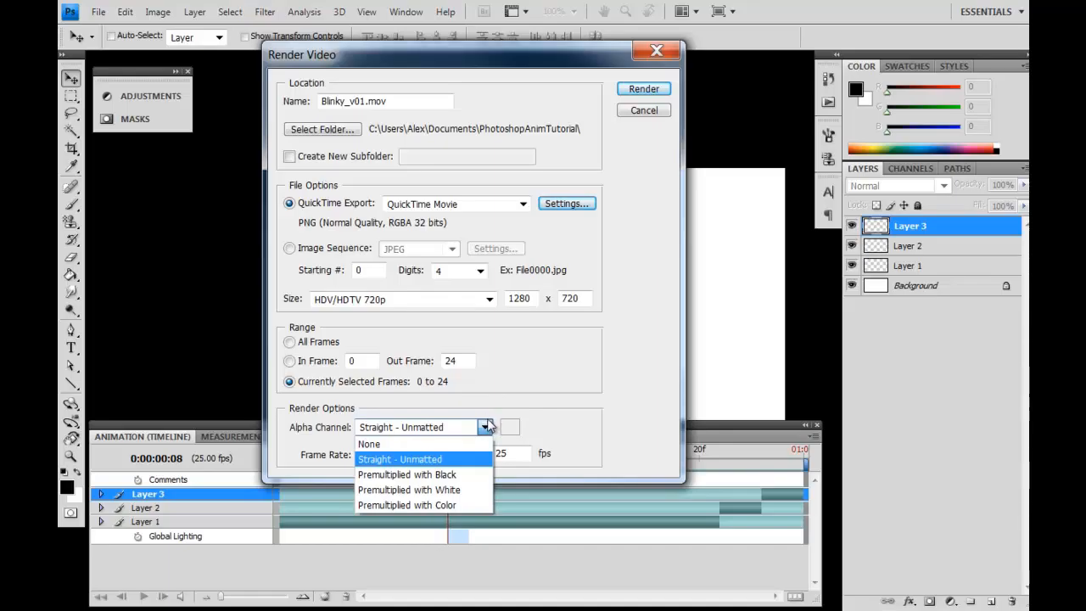
left_click(486, 429)
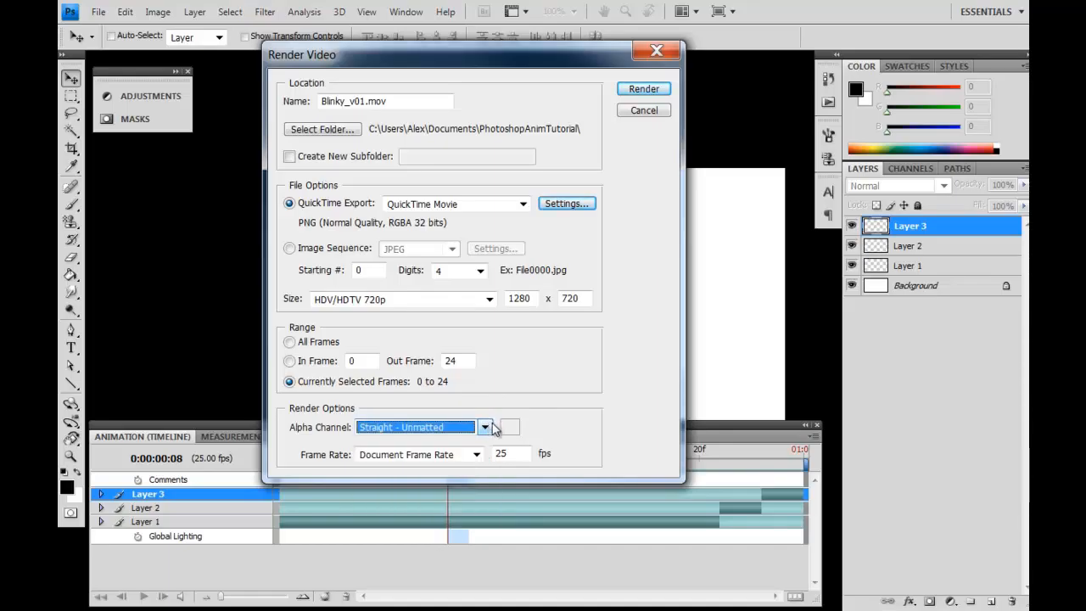
left_click(485, 429)
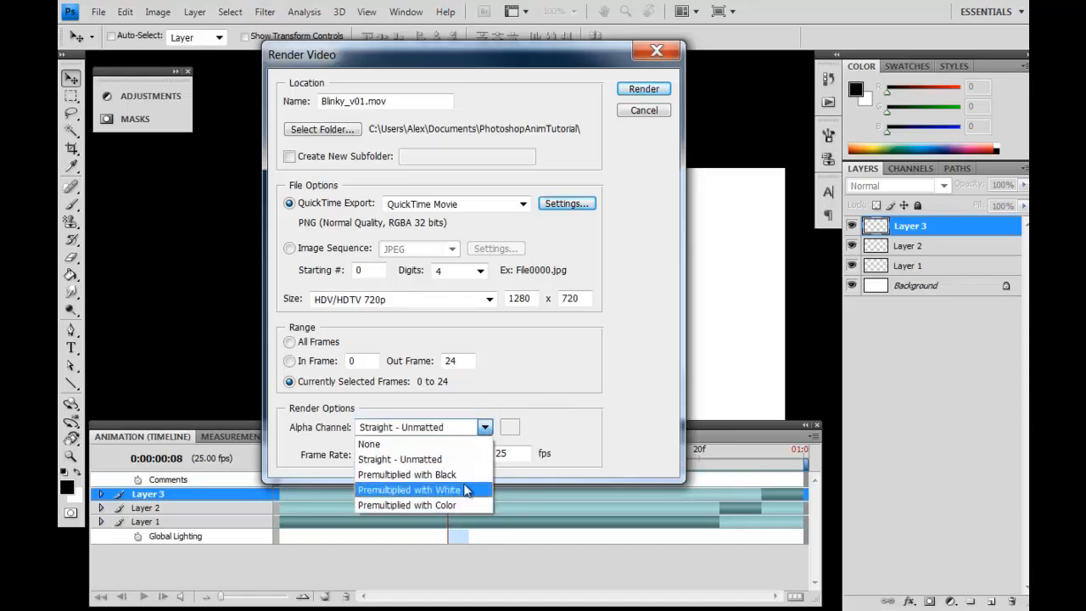
left_click(472, 460)
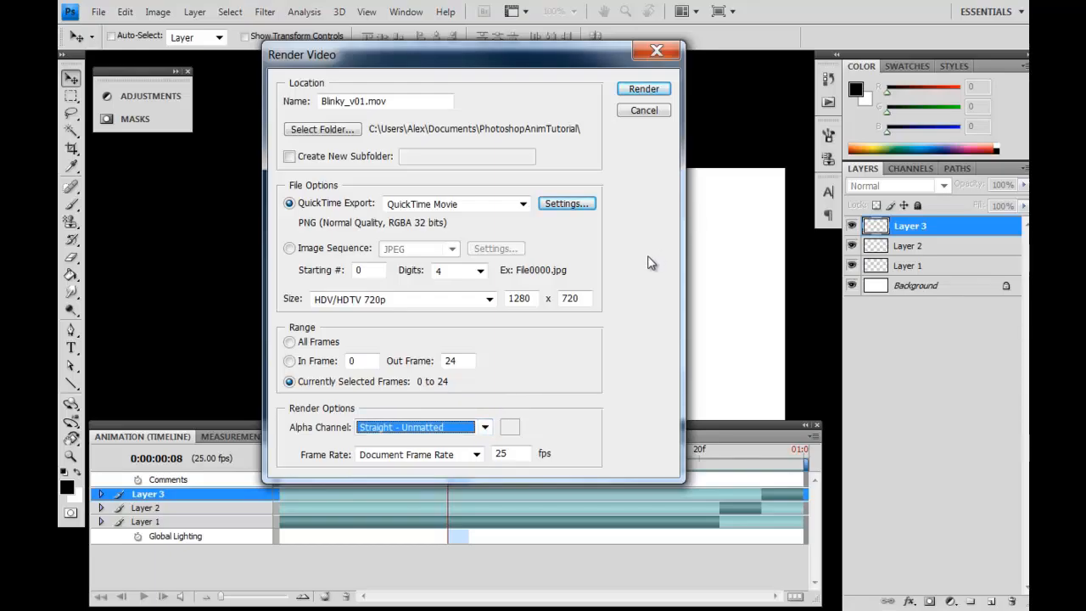
left_click(637, 92)
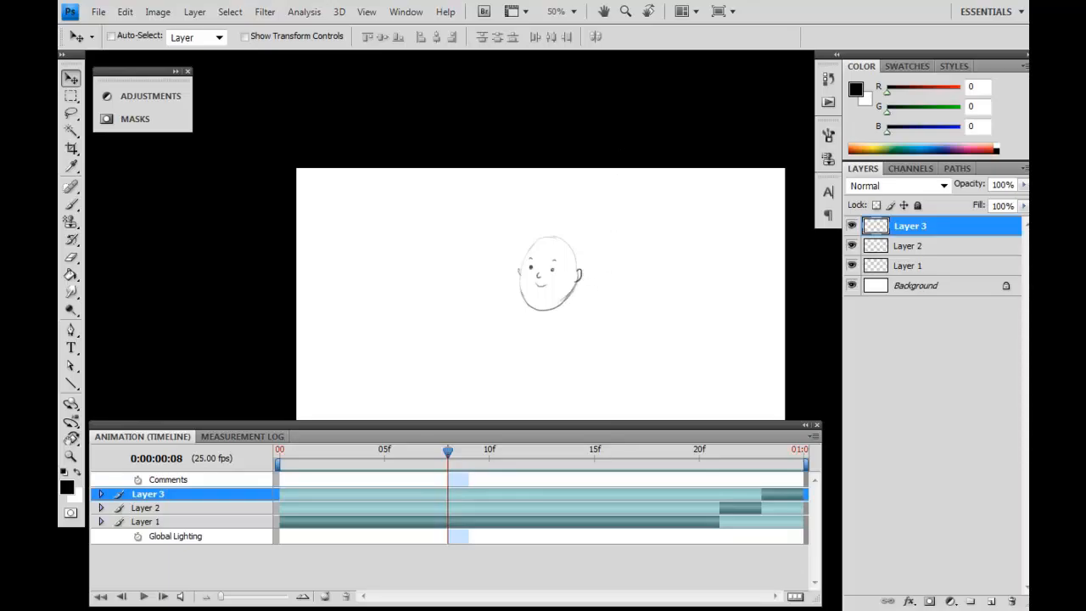
Switch to Windows Explorer and open the rendered Blinky_v01.mov from the PhotoshopAnimTutorial folder in a chosen player.
key("super+e")
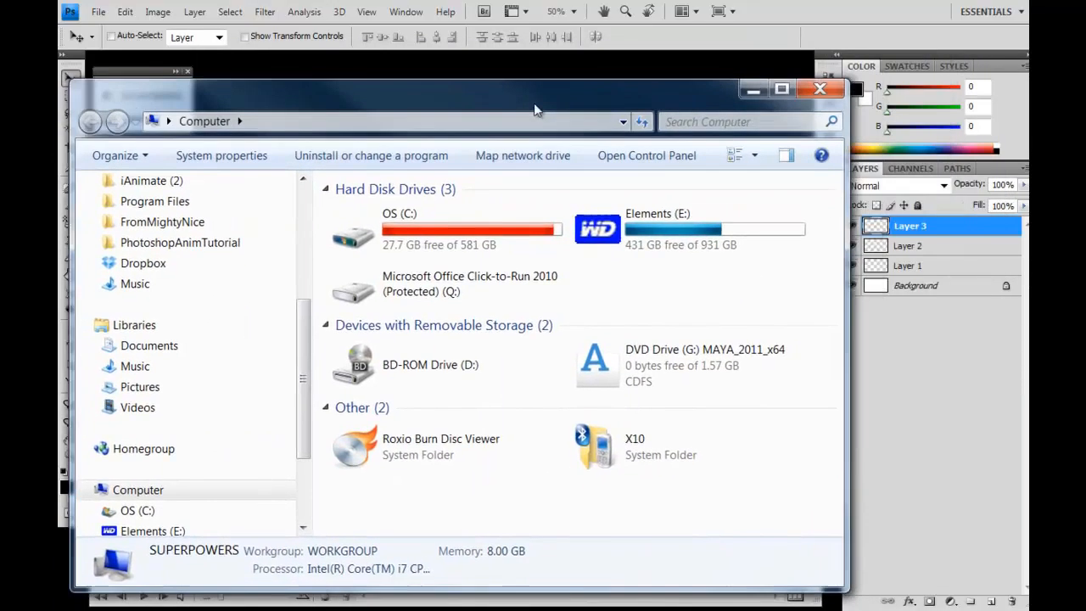
left_click(219, 243)
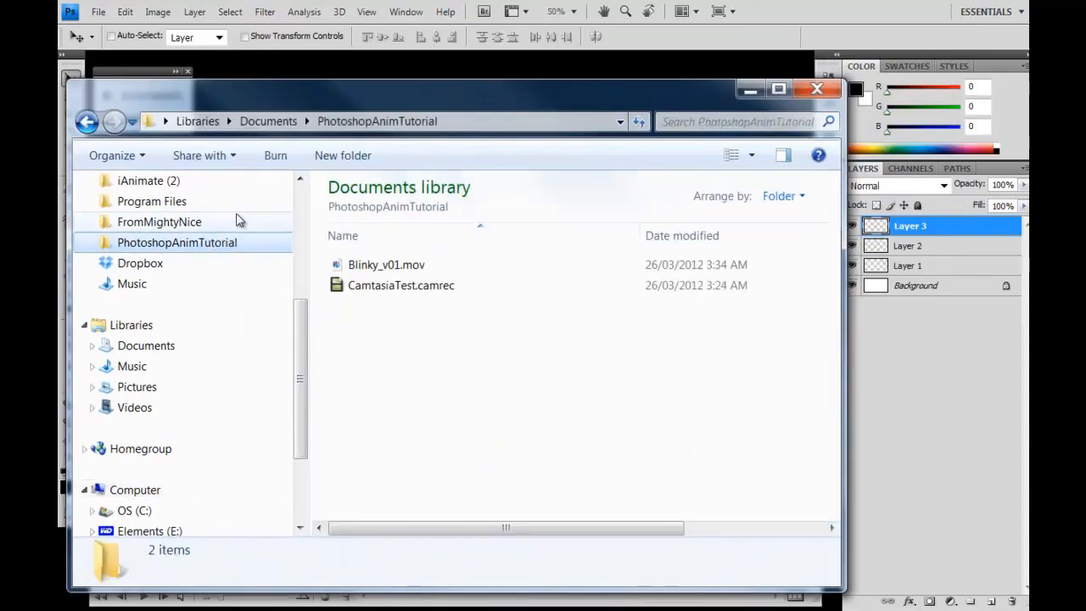
left_click(420, 267)
right_click(420, 266)
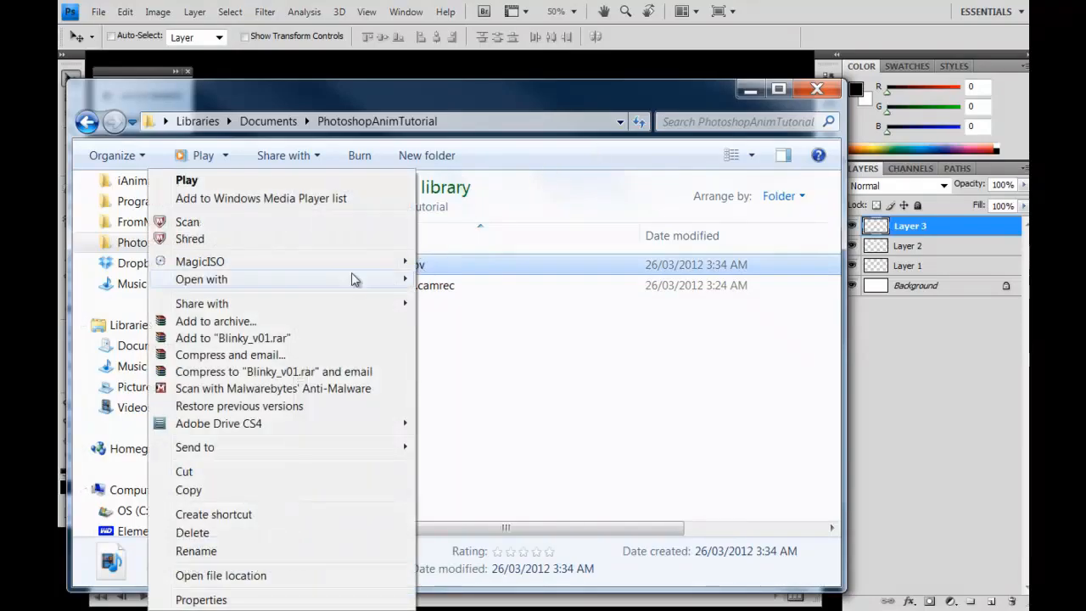
mouse_move(332, 283)
left_click(513, 320)
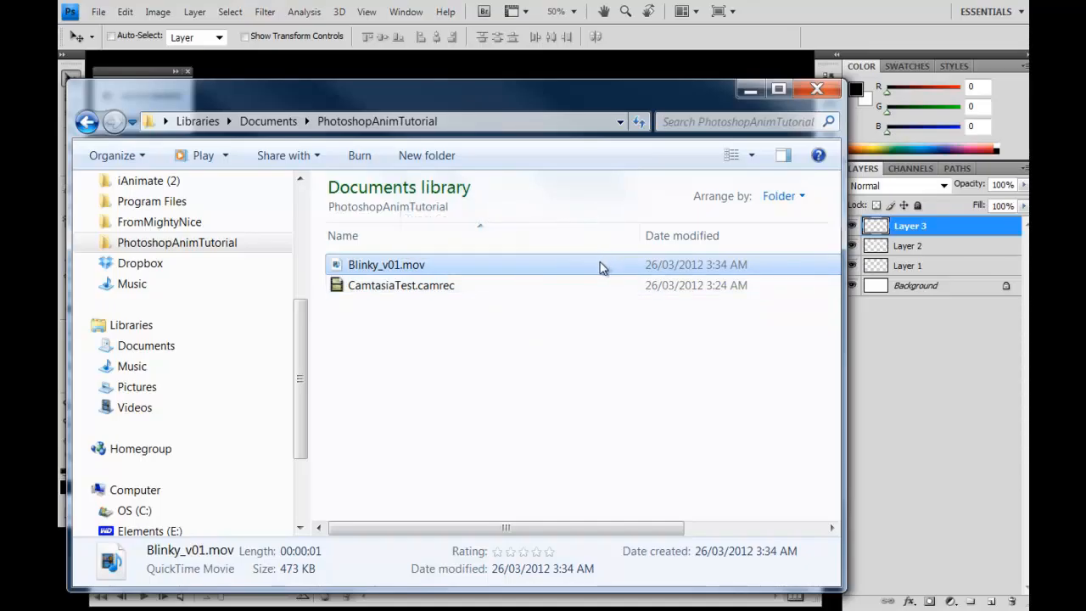
Play the rendered Blinky_v01 movie and scrub through it to review the blink.
left_click_drag(59, 72, 741, 40)
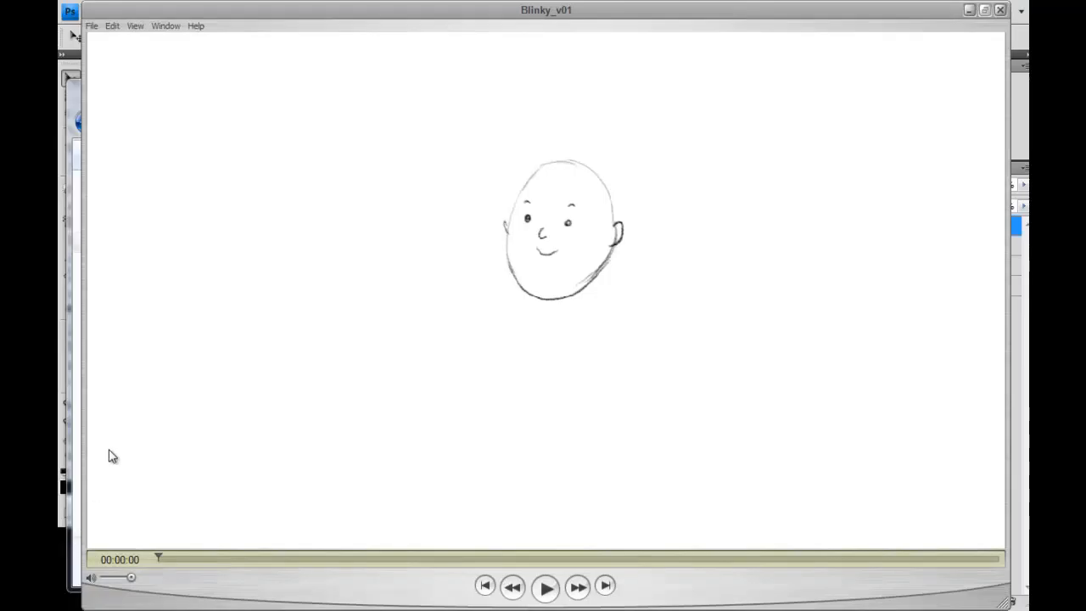
key("space")
key("space")
left_click(547, 586)
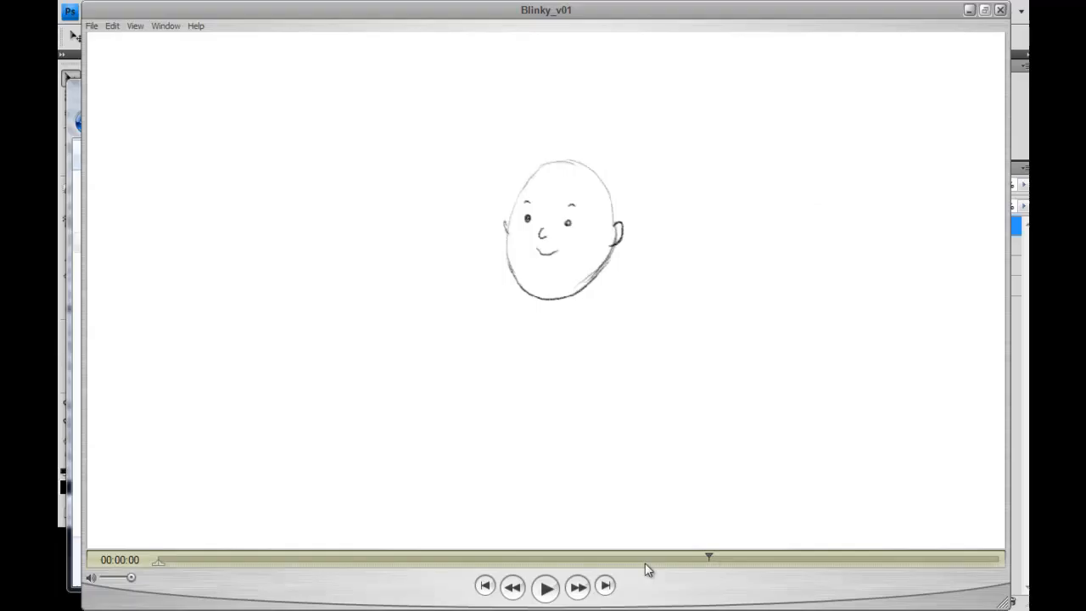
left_click_drag(710, 556, 621, 559)
left_click_drag(704, 557, 927, 470)
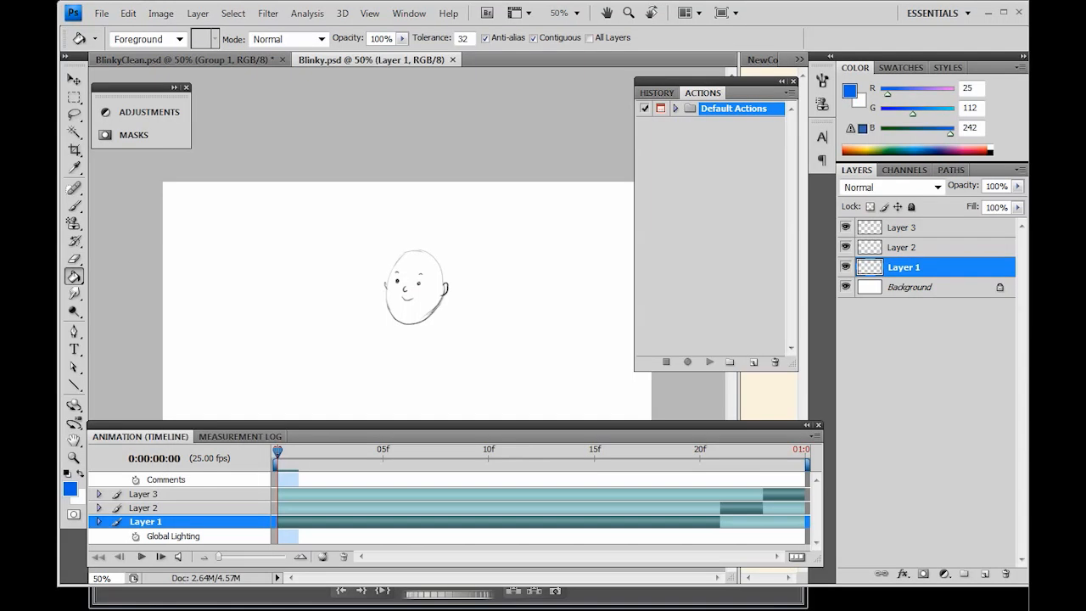
Scrub through the Blinky.psd timeline in Photoshop to examine the frames leading up to the blink.
left_click_drag(279, 447, 594, 486)
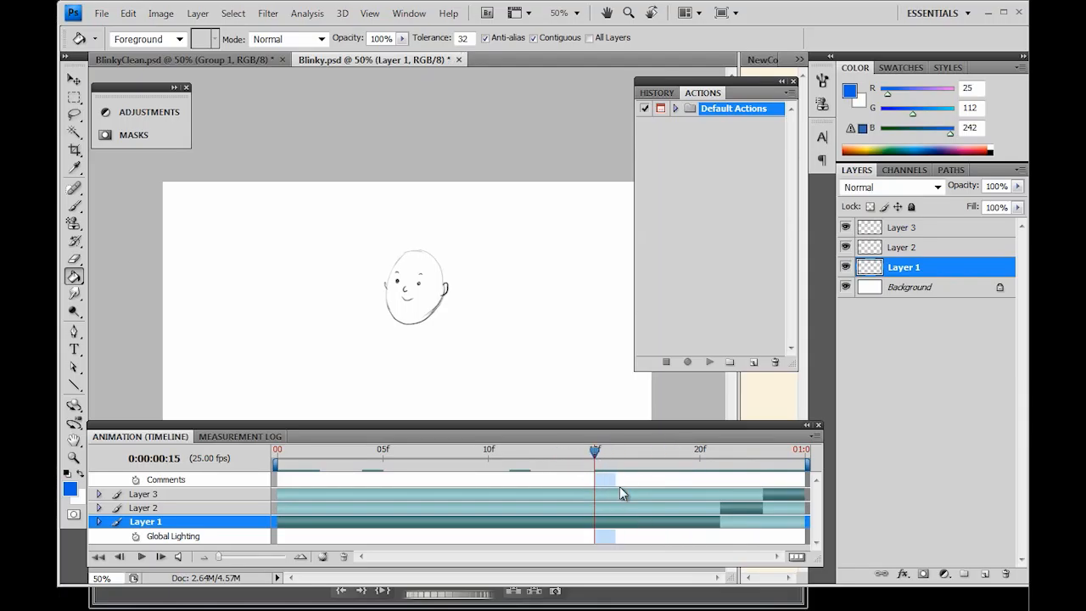
left_click_drag(595, 446, 657, 458)
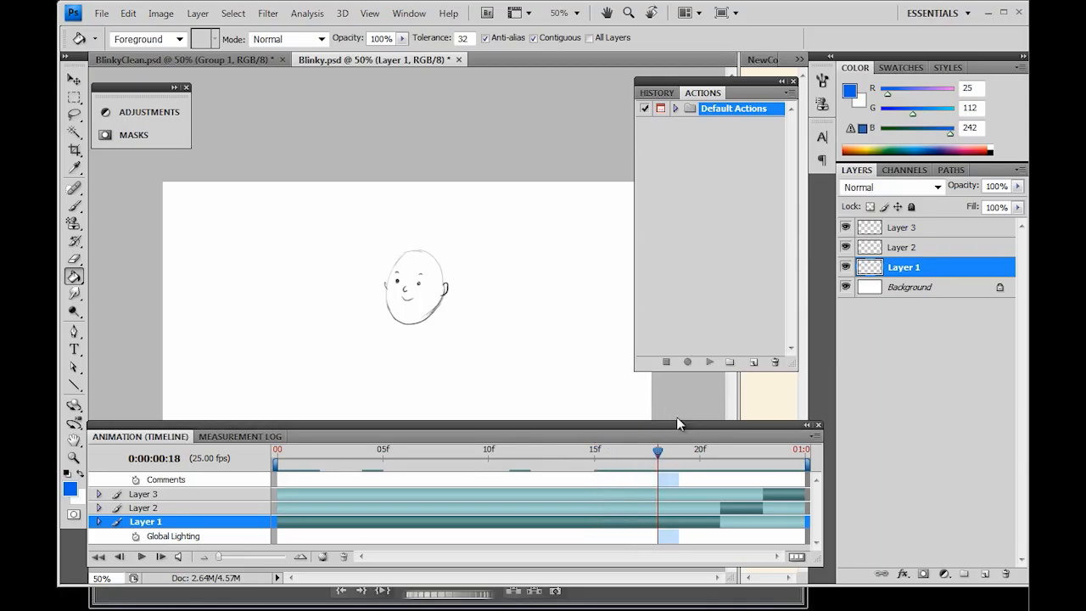
key("b")
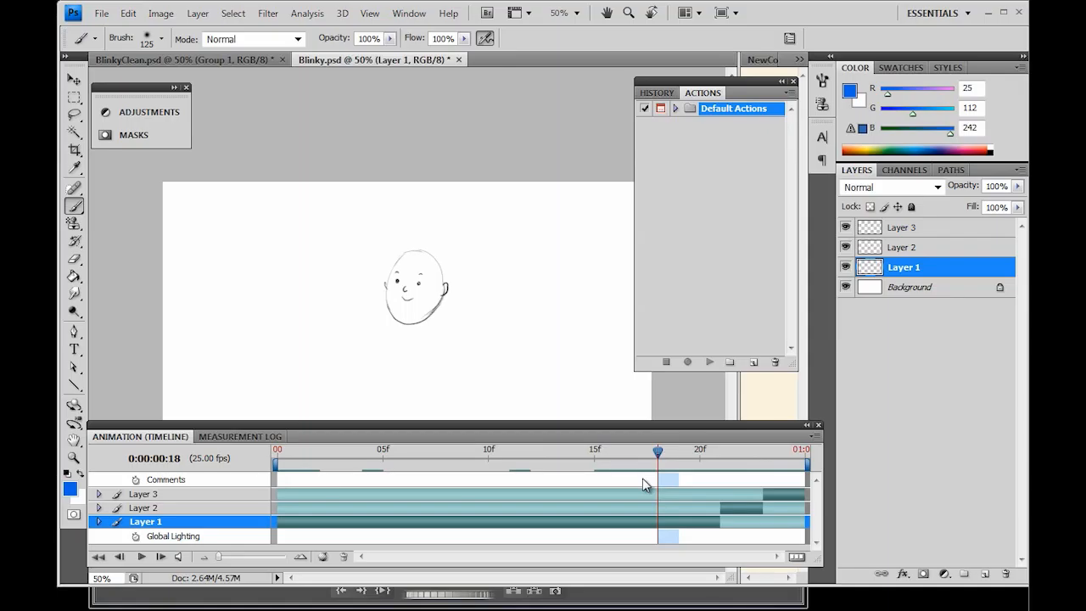
left_click_drag(657, 452, 574, 479)
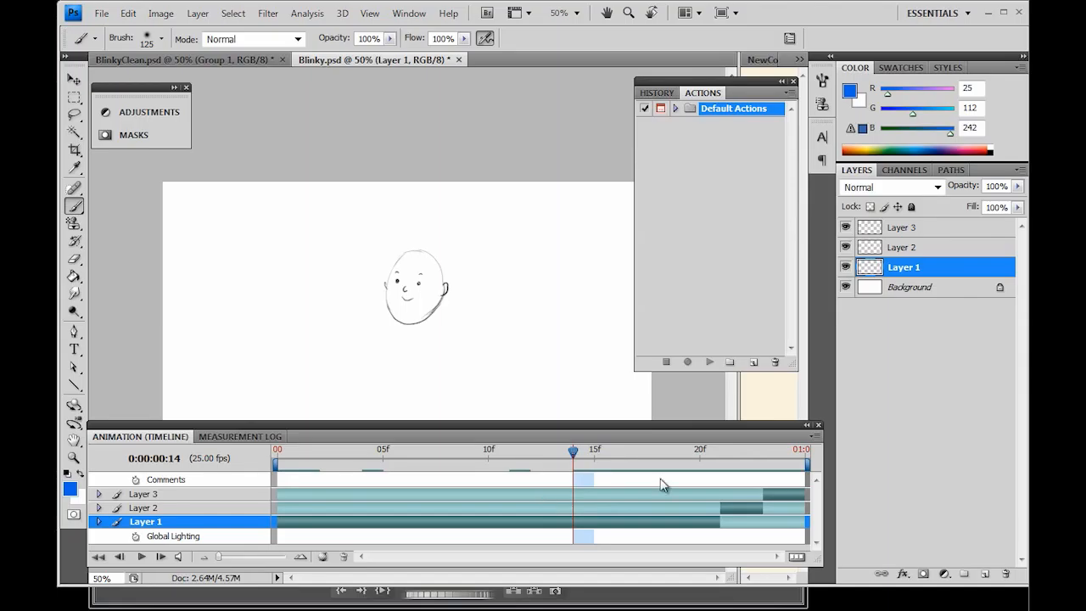
mouse_move(571, 465)
left_mouse_down()
mouse_move(531, 479)
mouse_move(720, 482)
left_mouse_up()
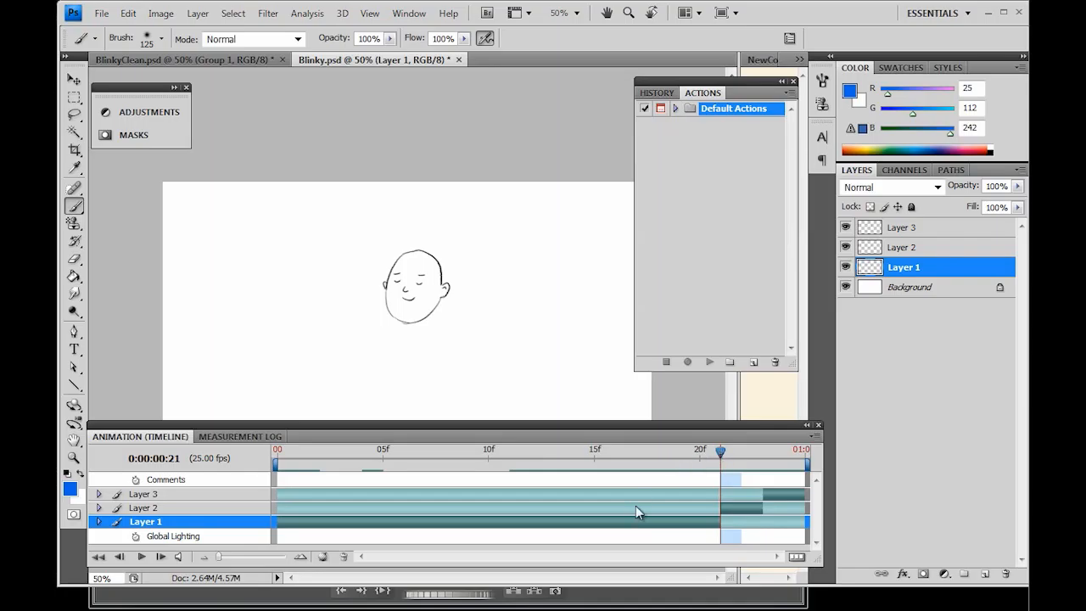
mouse_move(721, 462)
left_mouse_down()
mouse_move(762, 462)
mouse_move(720, 466)
left_mouse_up()
left_click_drag(720, 454, 643, 456)
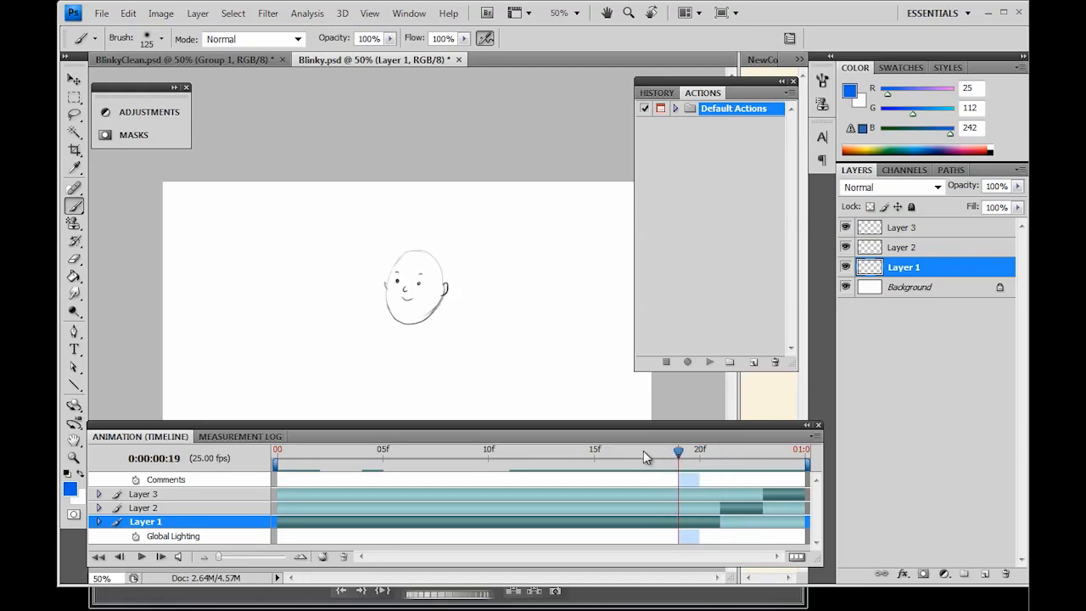
Switch to the BlinkyClean.psd document and preview its coloured animation.
left_click(245, 58)
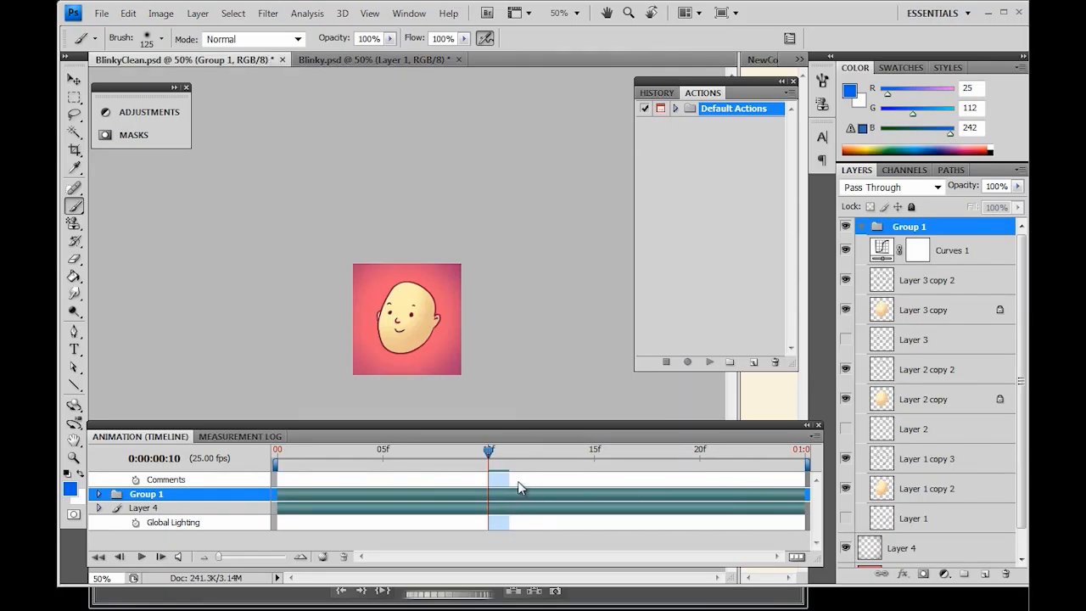
key("space")
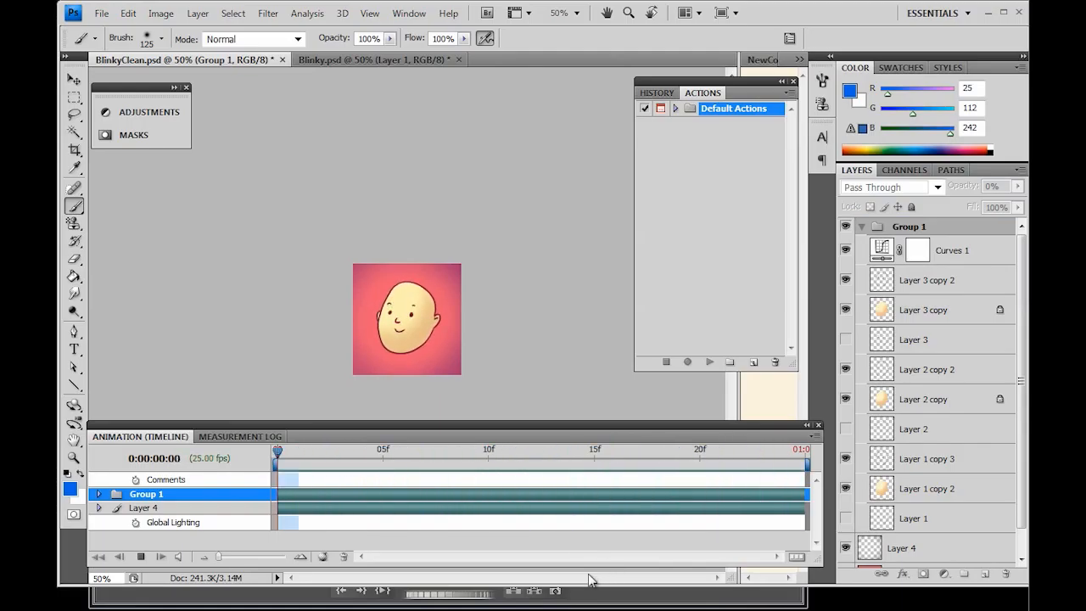
key("space")
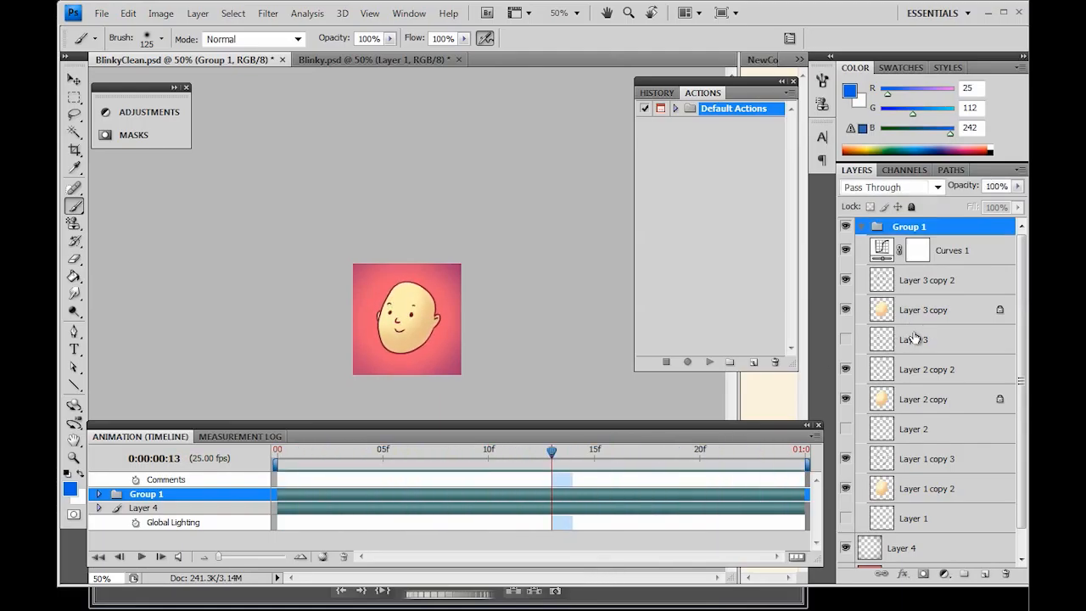
Toggle the visibility of Layer 1 copy 3 and Layer 1 copy 2 to examine the separate line and colour layers.
left_click(857, 287)
left_click(844, 459)
left_click(846, 459)
left_click(848, 490)
left_click(847, 489)
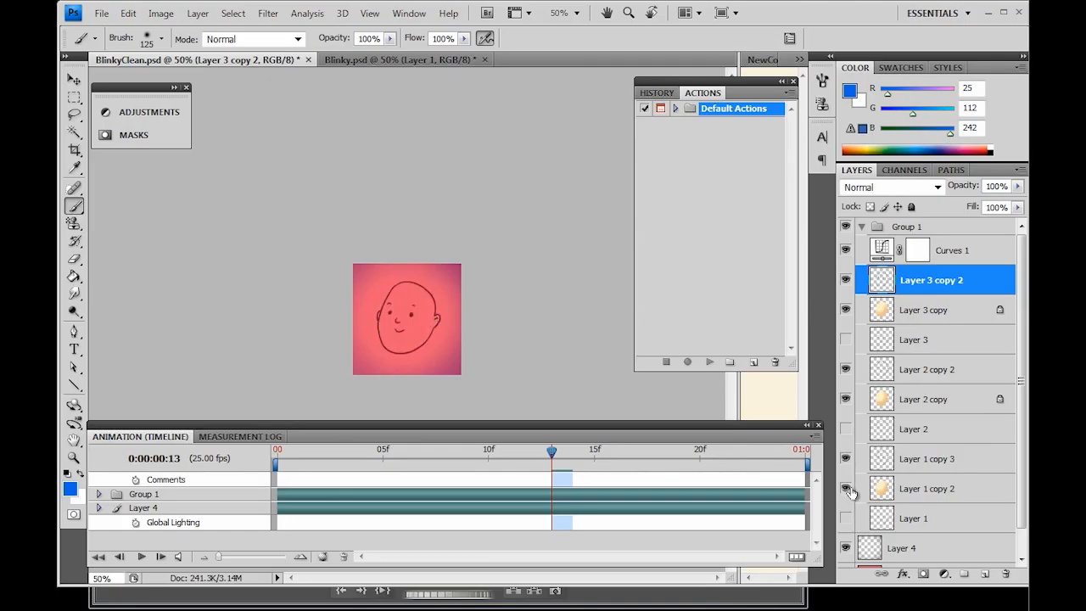
left_click(845, 460)
left_click(845, 460)
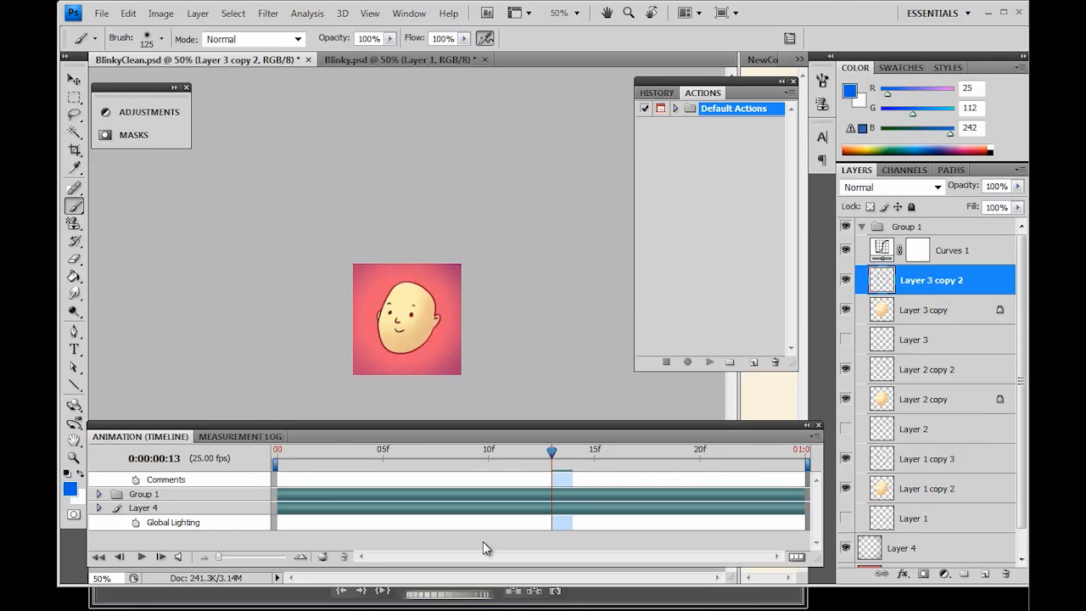
Expand Group 1 in the timeline and scrub through the frames to inspect how its layers are timed.
left_click(99, 494)
mouse_move(815, 499)
left_mouse_down()
mouse_move(816, 526)
mouse_move(815, 515)
left_mouse_up()
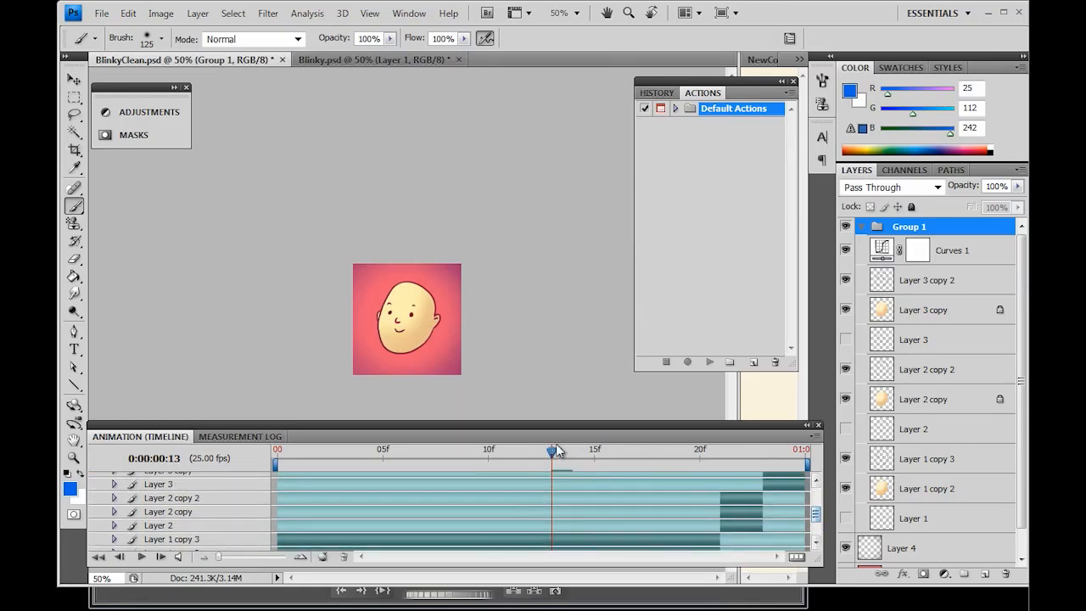
left_click_drag(218, 557, 266, 557)
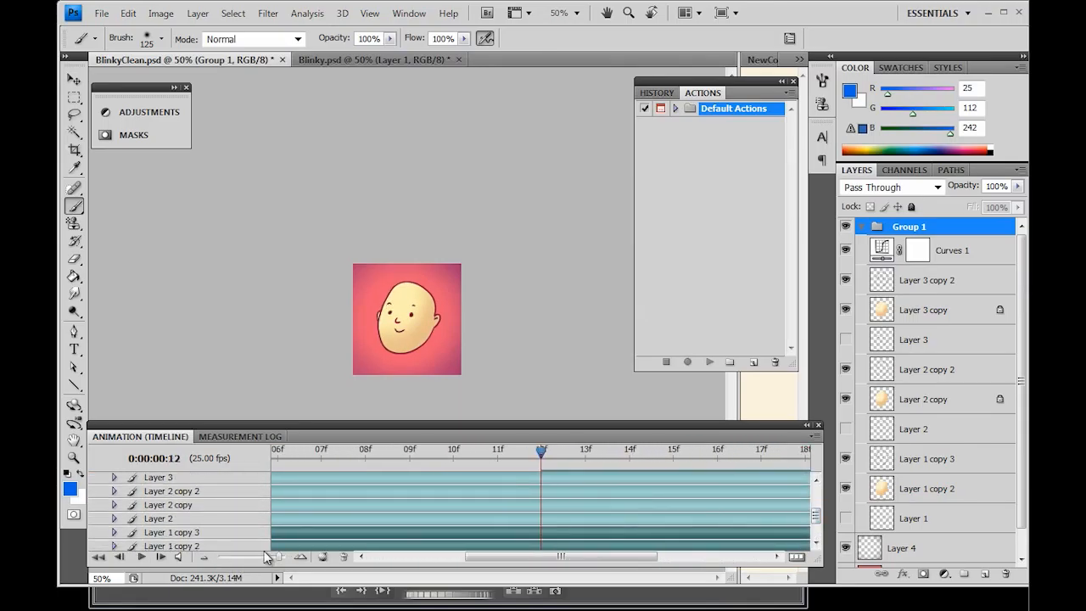
left_click_drag(547, 456, 673, 455)
key("Left")
key("Left")
left_click_drag(279, 557, 218, 560)
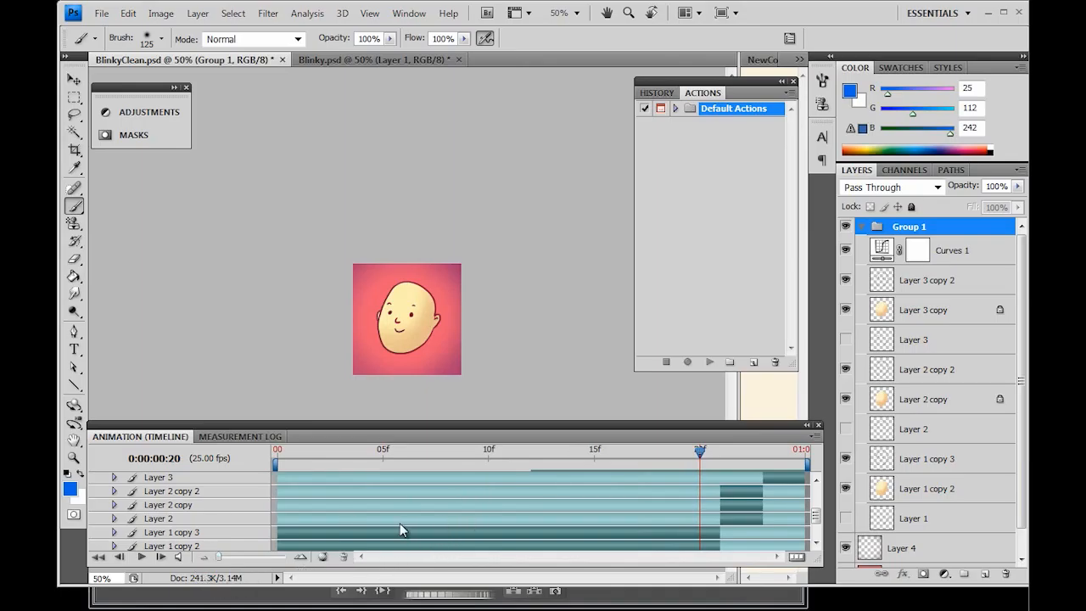
Turn onion skins on and back off in BlinkyClean.psd.
left_click(323, 557)
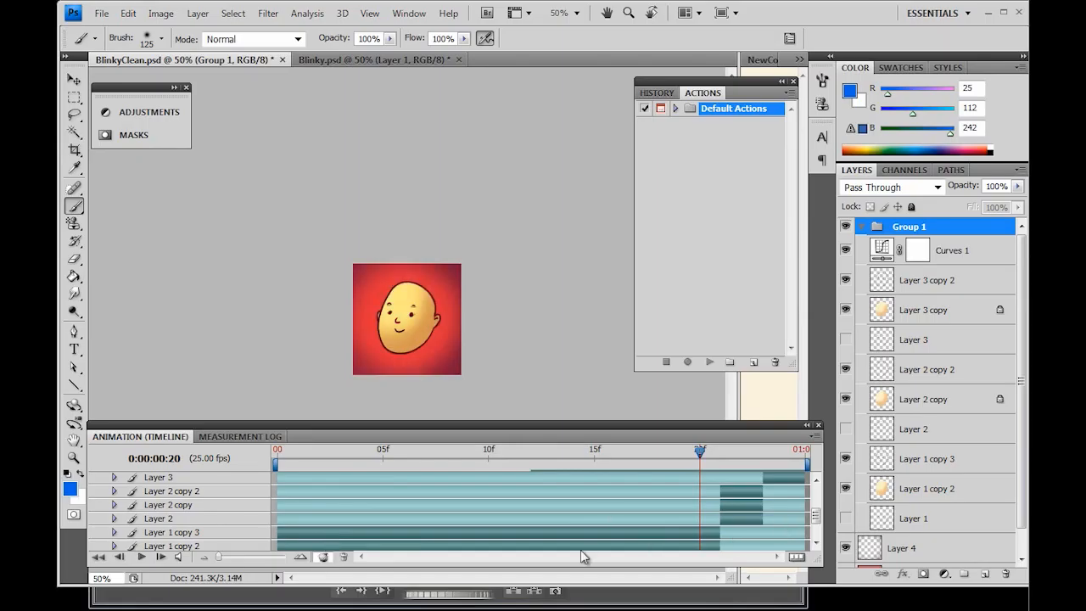
left_click(327, 556)
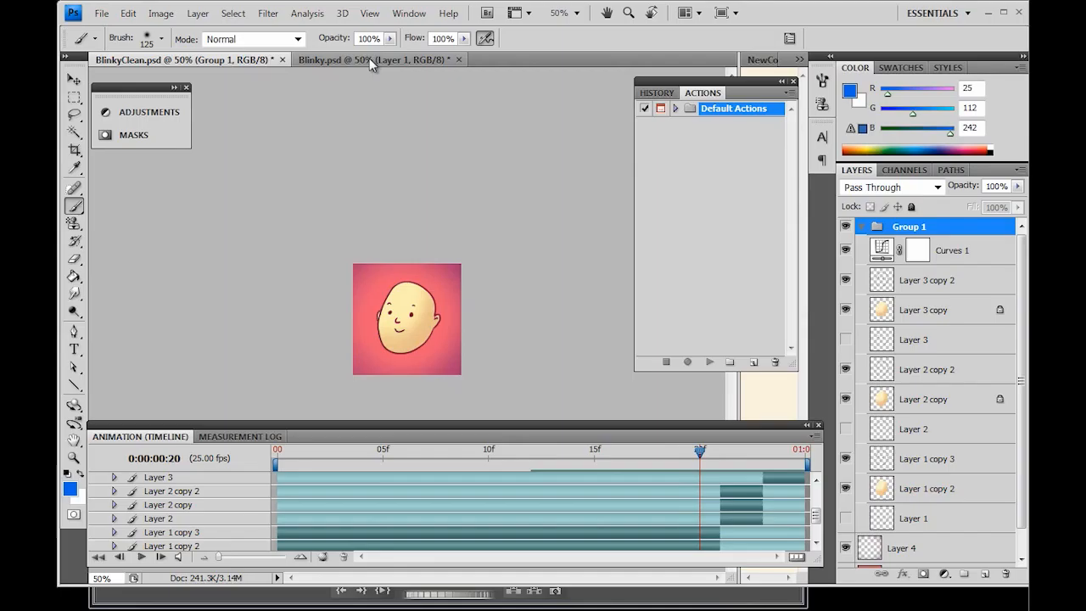
Enable onion skins in the Blinky.psd document and move the current time to frame 23.
left_click(369, 59)
left_click(323, 556)
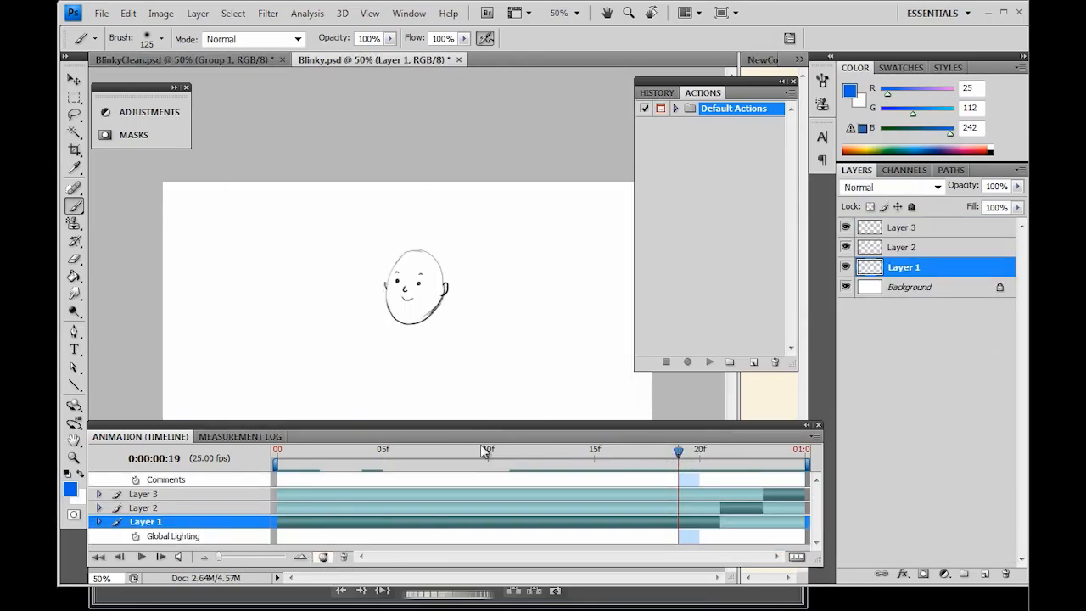
left_click_drag(719, 458, 766, 453)
key("ctrl+plus")
key("ctrl+plus")
key("ctrl+plus")
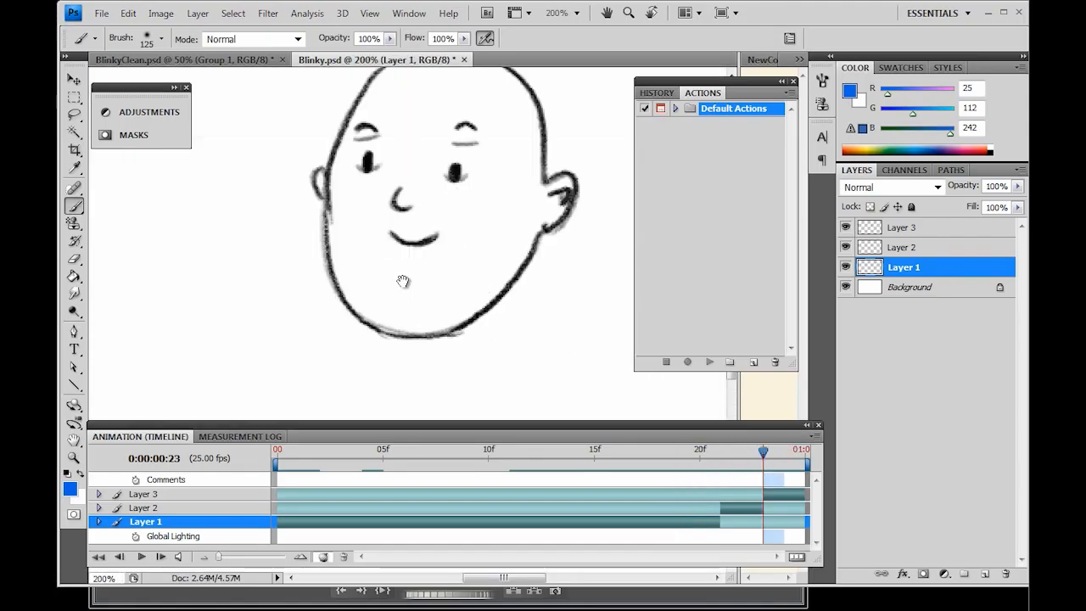
Try an onion skin count of 5 frames before and 3 frames after, with the Multiply blend mode.
left_click(813, 435)
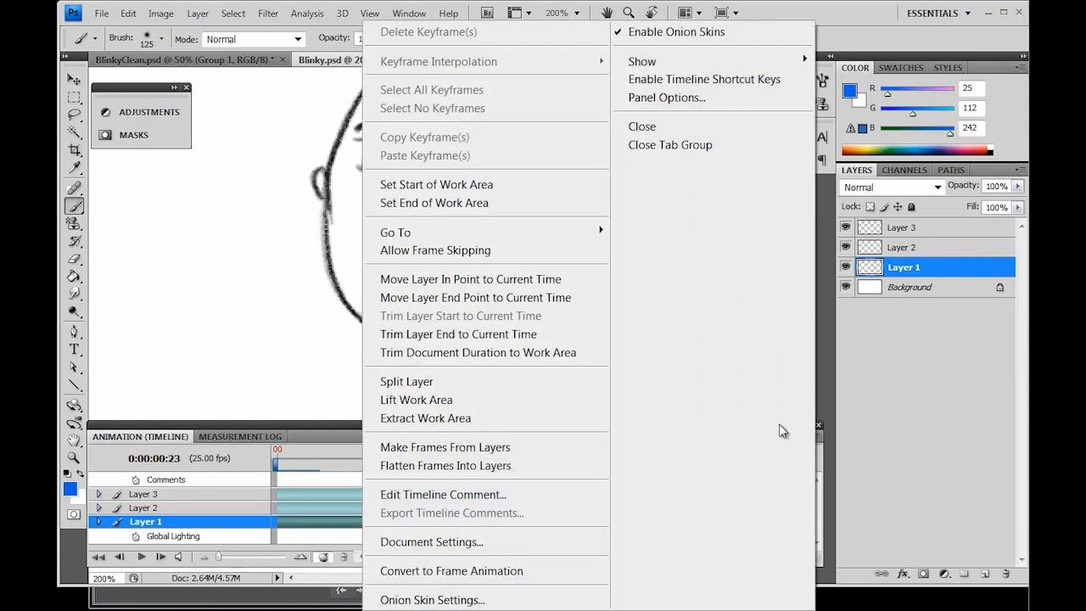
left_click(461, 594)
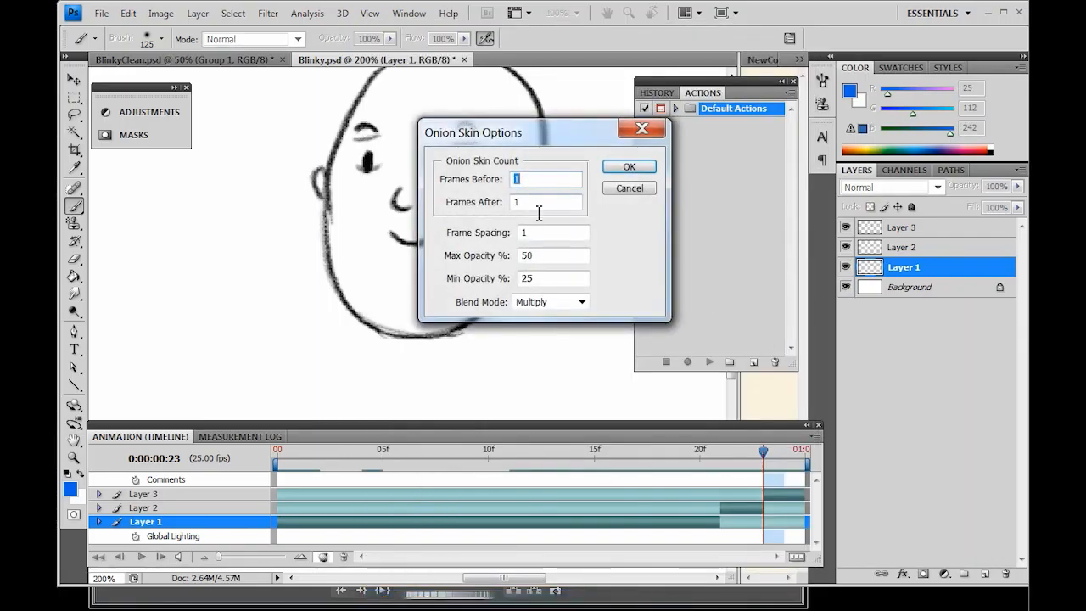
type("5")
key("Tab")
type("3")
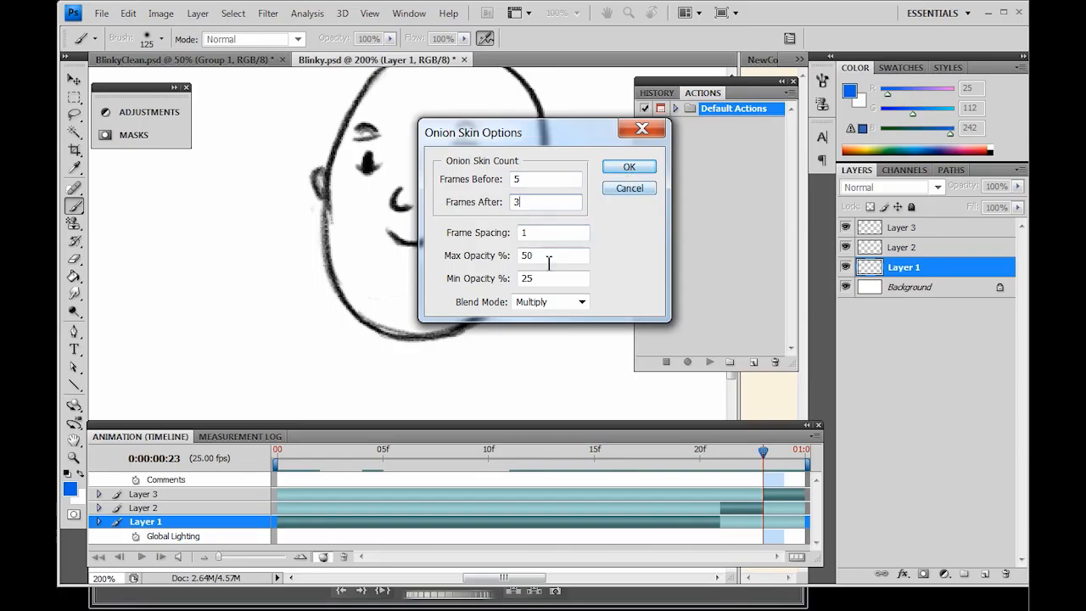
left_click(593, 304)
left_click(592, 314)
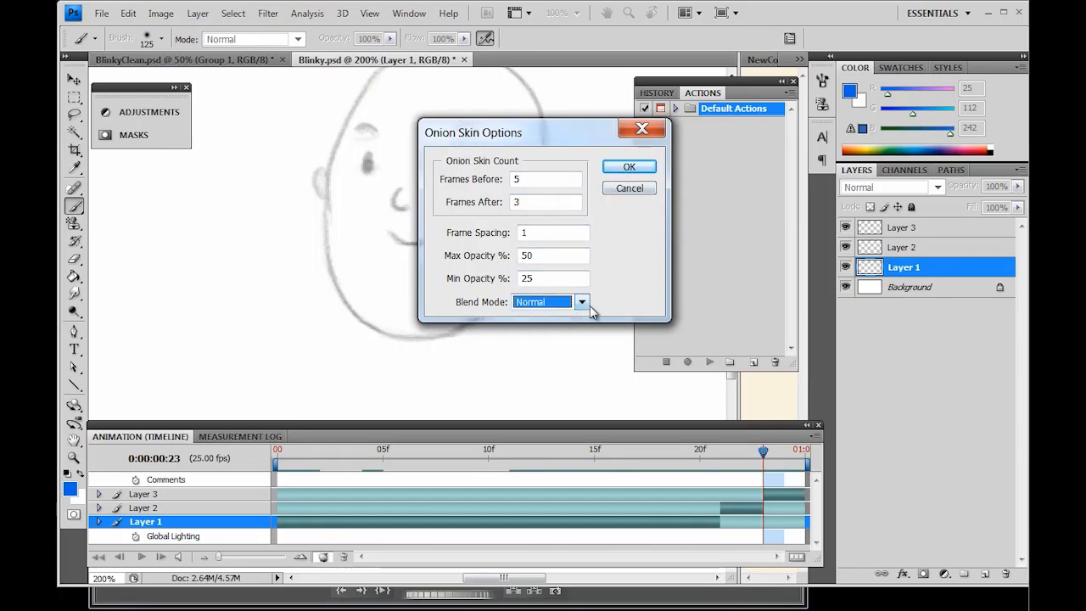
left_click(581, 303)
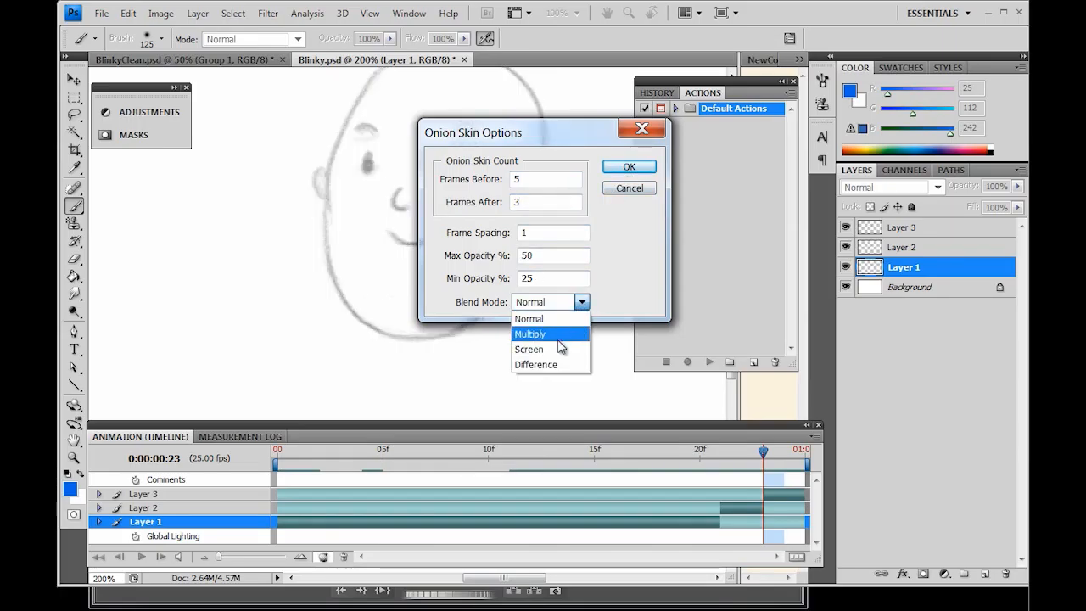
left_click(568, 332)
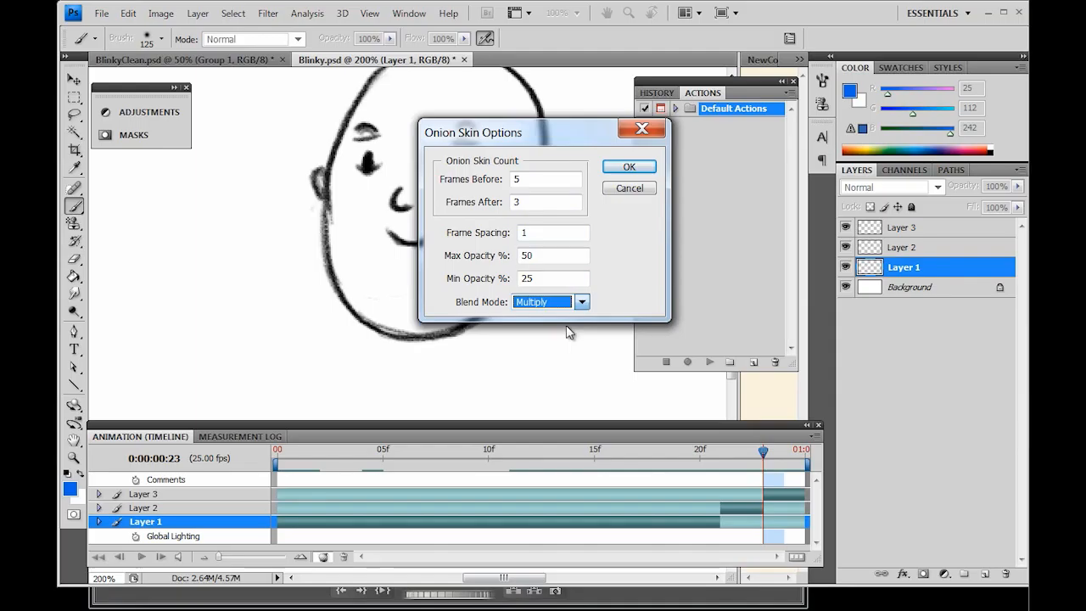
left_click(626, 167)
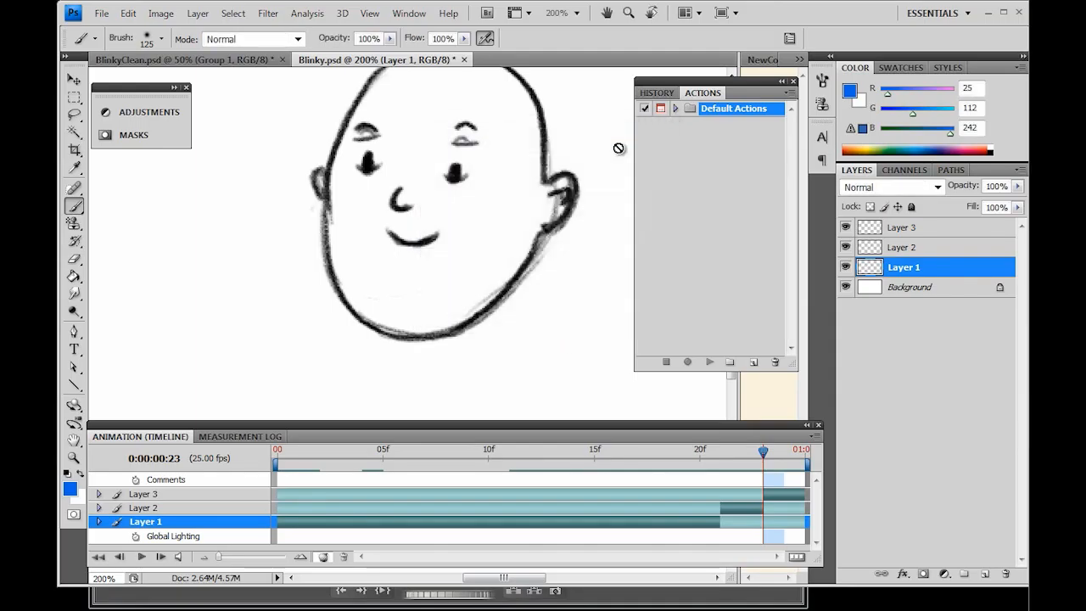
left_click(324, 557)
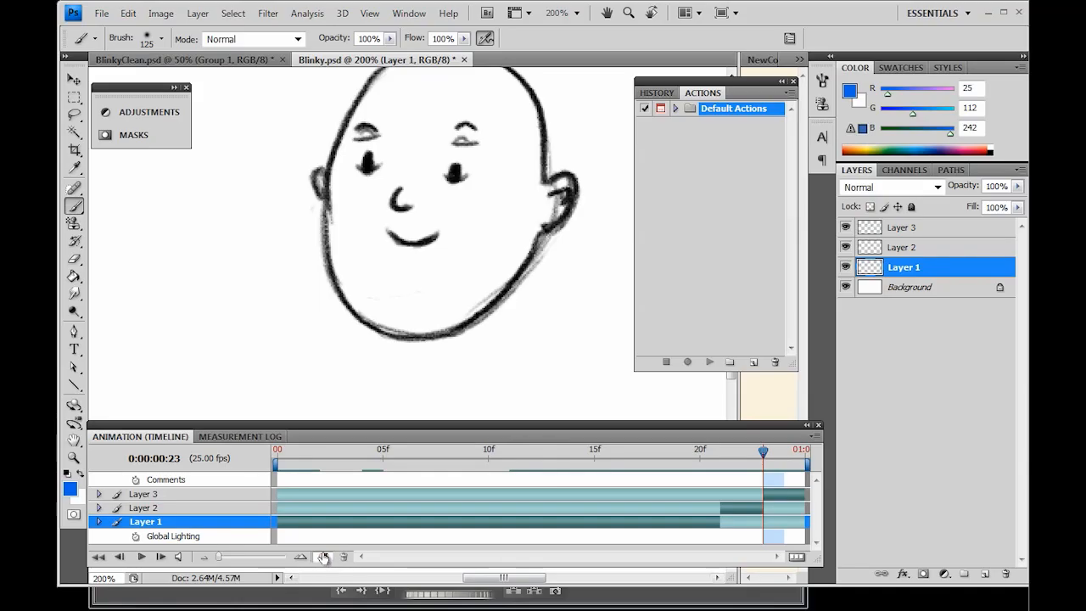
left_click(813, 439)
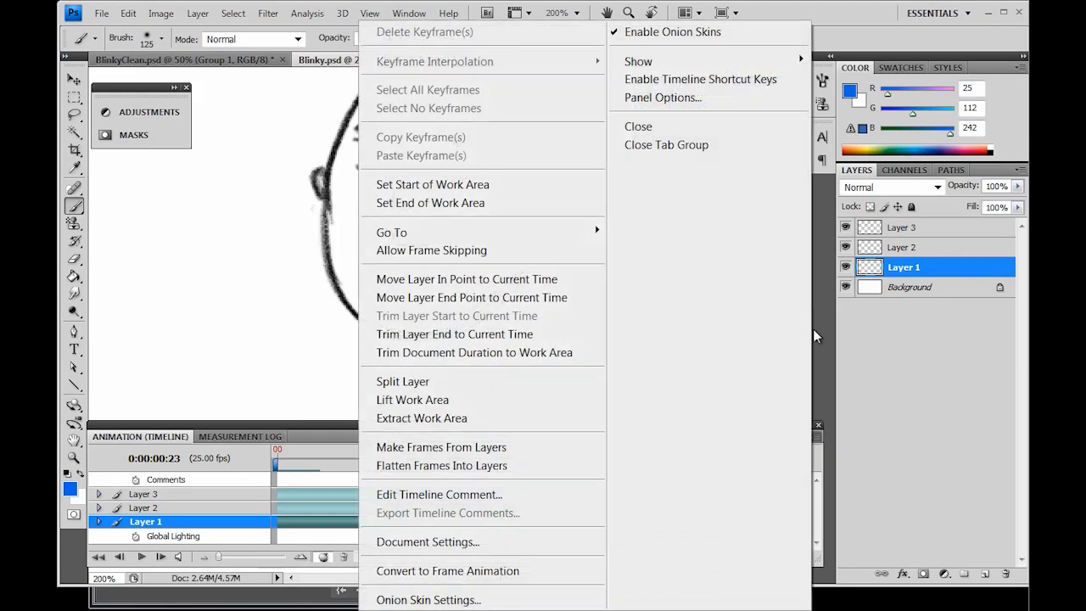
left_click(493, 543)
left_click(585, 208)
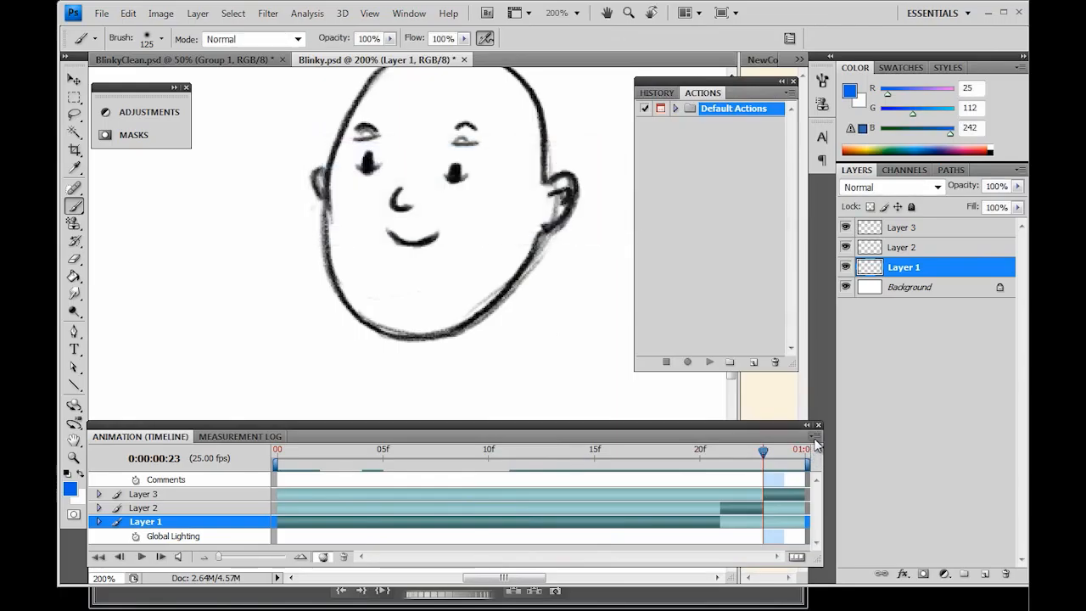
Set the onion skin count to 1 frame before and 1 frame after.
left_click(813, 439)
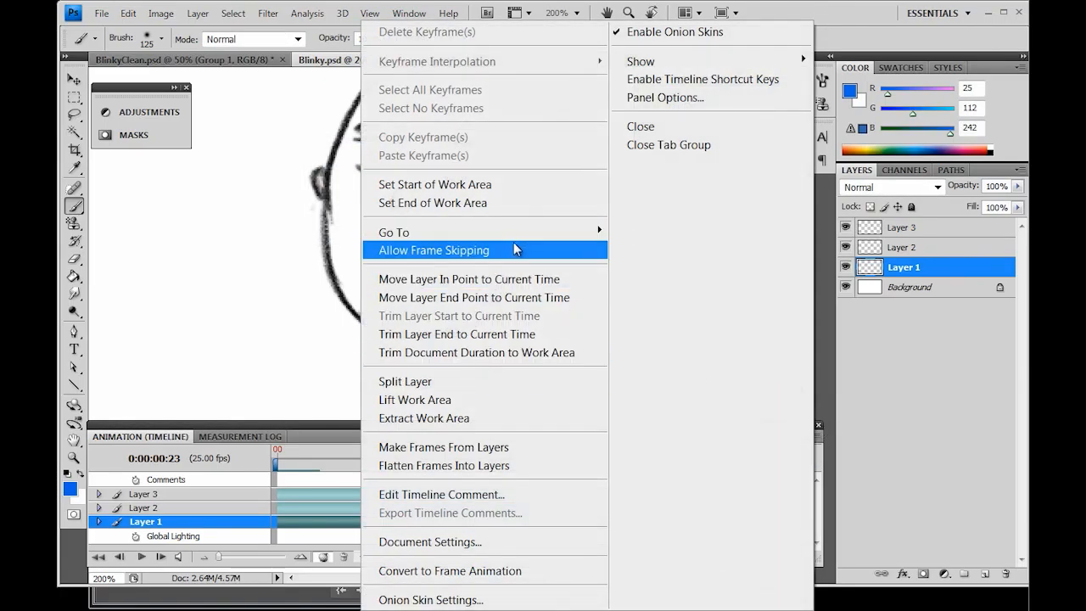
left_click(458, 599)
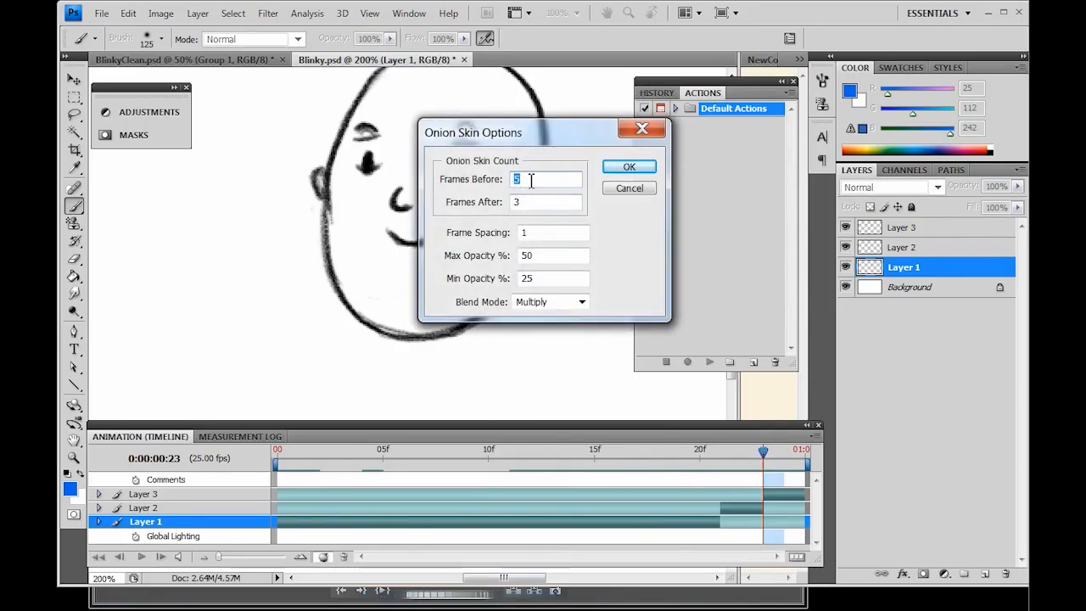
type("1")
key("Tab")
type("1")
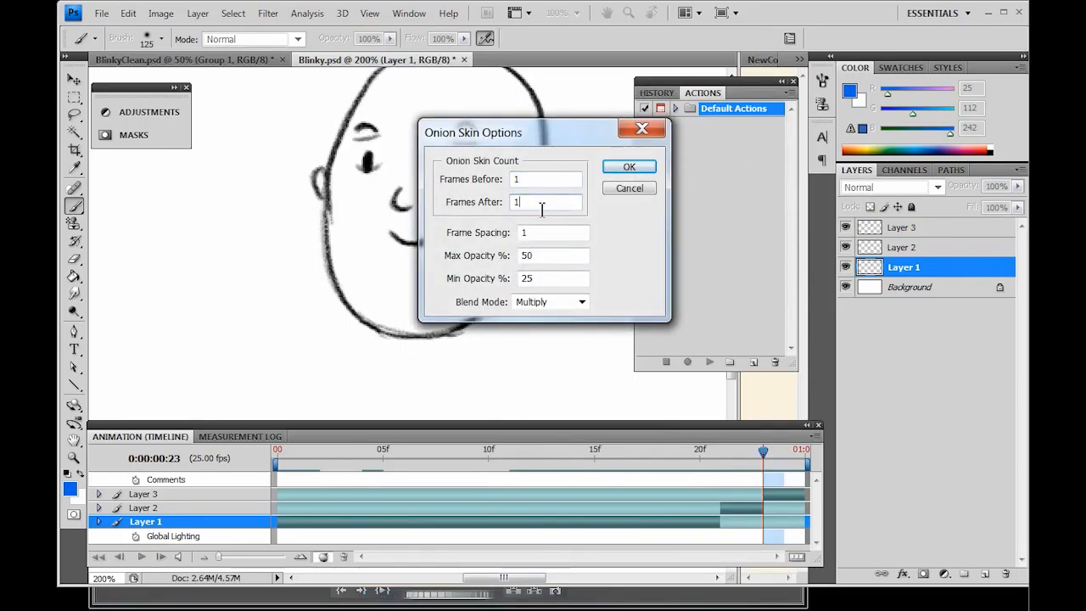
left_click(629, 169)
Move the current time to frame 22 and select Layer 2.
left_click_drag(762, 458, 721, 464)
left_click(748, 463)
left_click(745, 509)
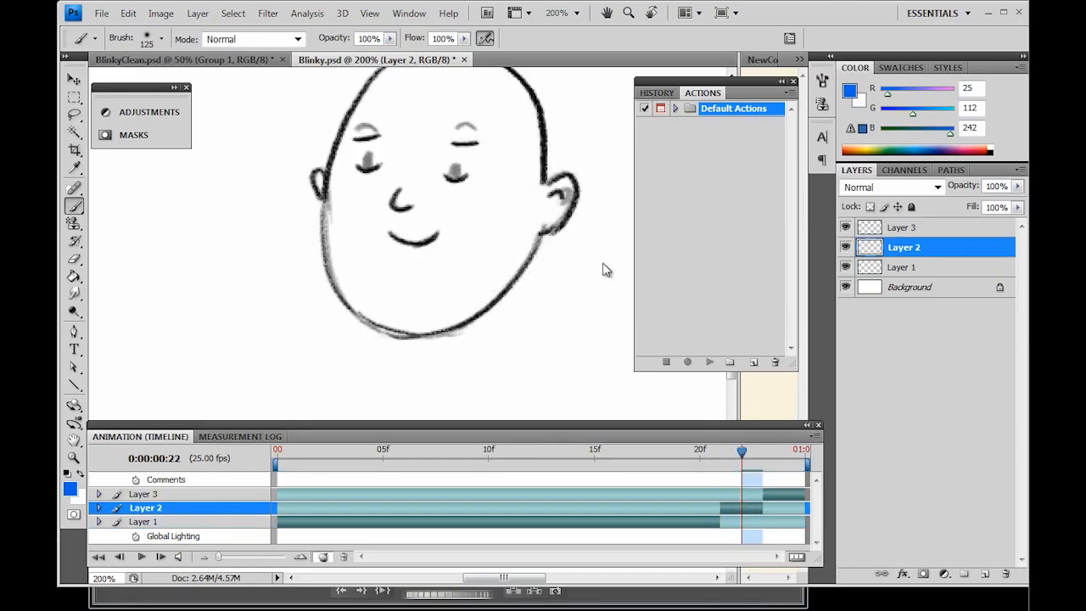
Reduce the brush size in several increments.
key("bracketleft")
key("bracketleft")
key("bracketleft")
key("bracketleft")
key("bracketleft")
key("bracketleft")
key("bracketleft")
key("bracketleft")
key("bracketleft")
key("bracketleft")
key("bracketleft")
key("bracketleft")
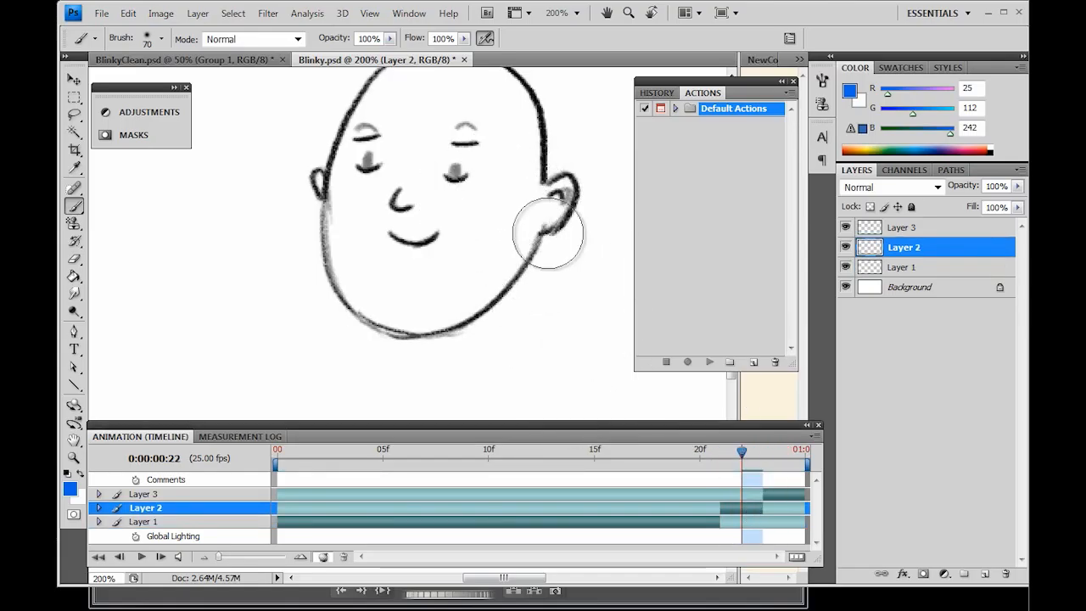
Restore the default black and white colours and choose a 9 px brush.
key("d")
right_click(500, 179)
left_click(604, 370)
left_click(593, 301)
left_click(477, 230)
left_click_drag(493, 188, 451, 272)
left_click_drag(519, 222, 484, 274)
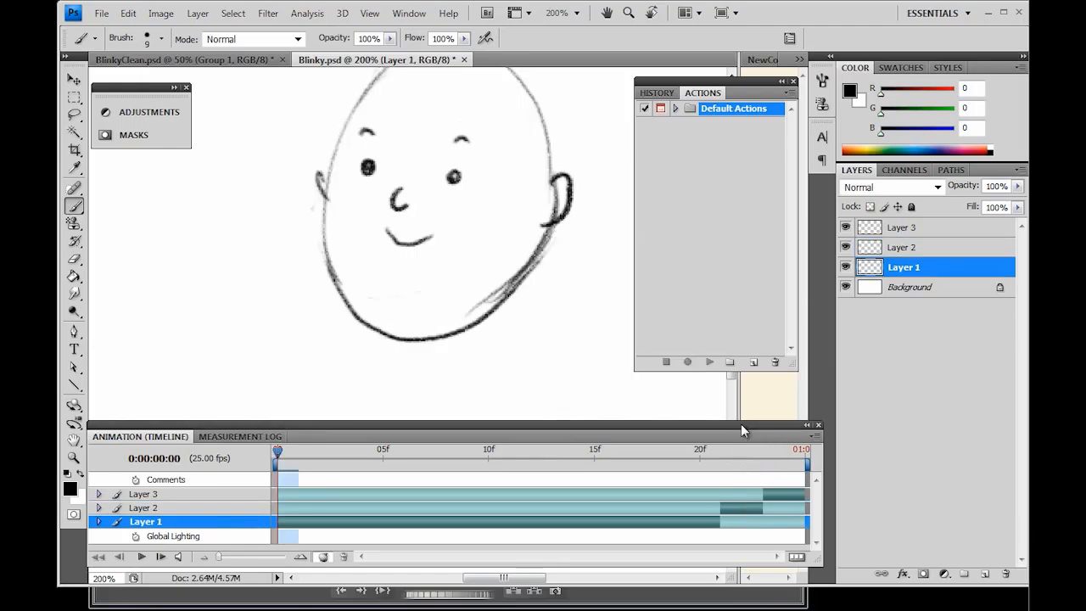
At frame 20, extend Layer 2 to start there over Layer 1 and set its opacity to 30%.
key("ctrl+minus")
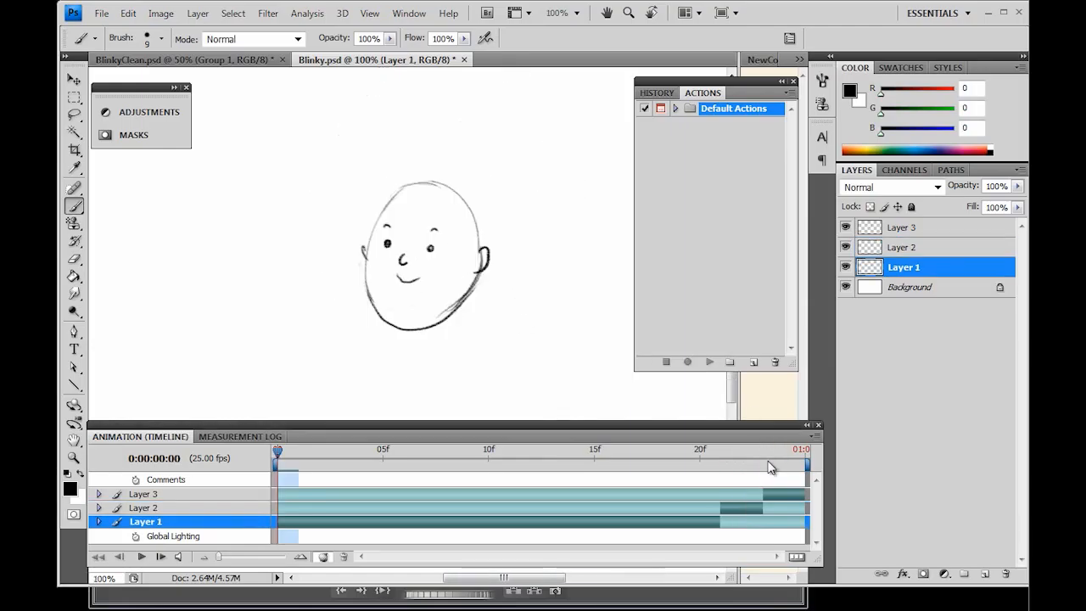
left_click(678, 454)
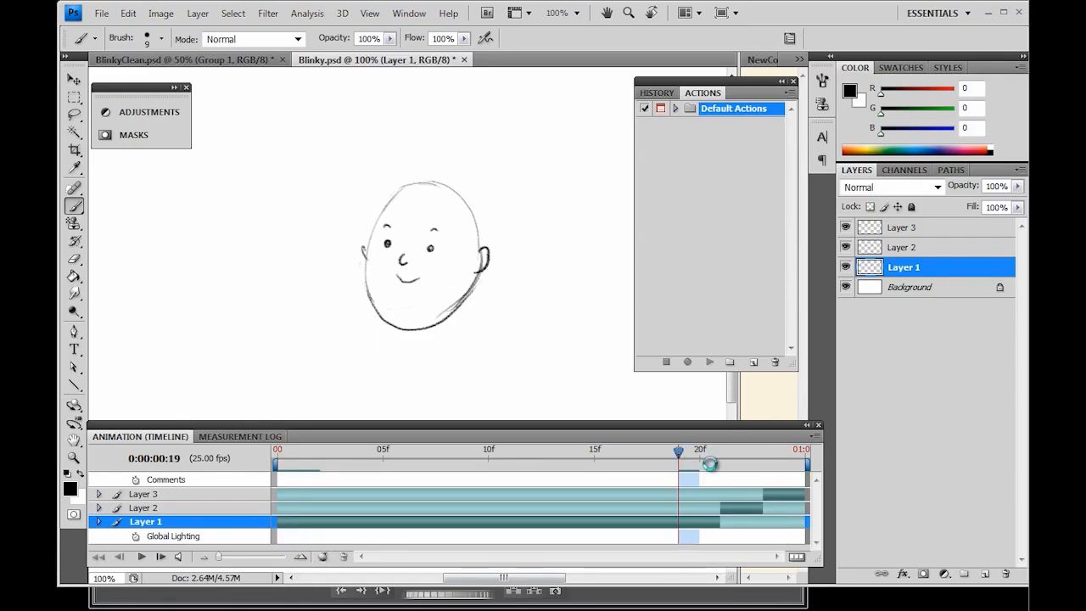
left_click_drag(678, 455, 733, 469)
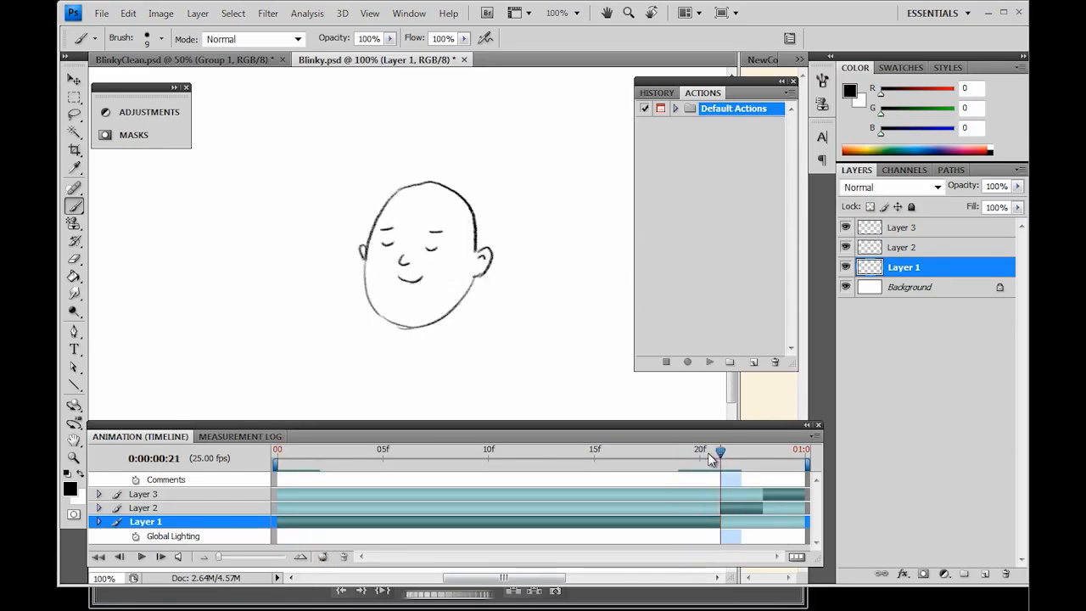
left_click(709, 453)
left_click(717, 507)
key("v")
key("3")
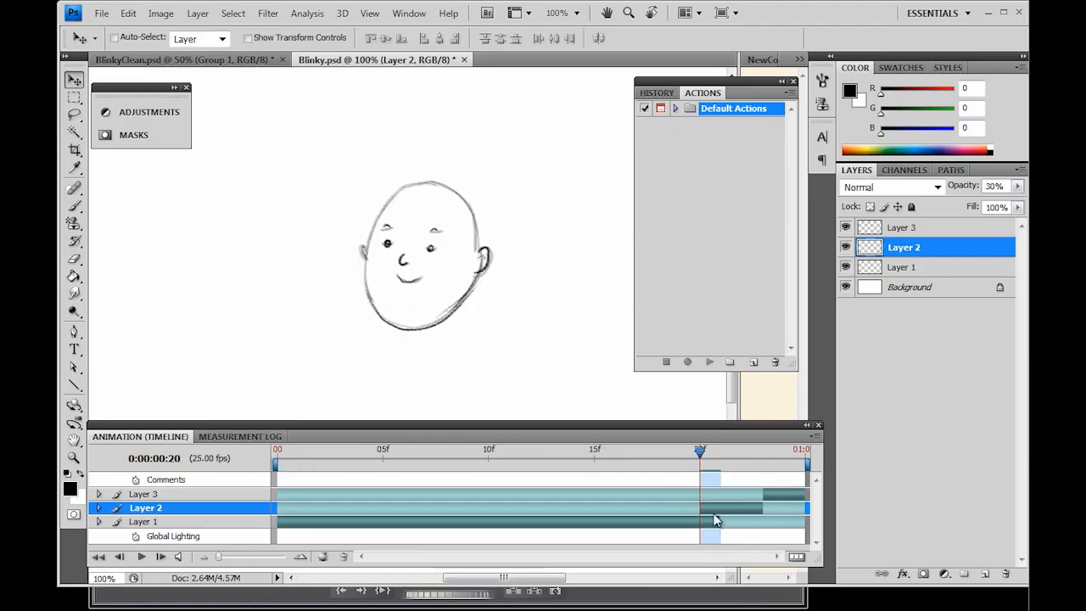
Inspect the overlapping face drawings up close and trim Layer 2 to start at frame 21.
left_click_drag(711, 519, 715, 534)
key("ctrl+plus")
key("ctrl+plus")
left_click_drag(563, 244, 464, 351)
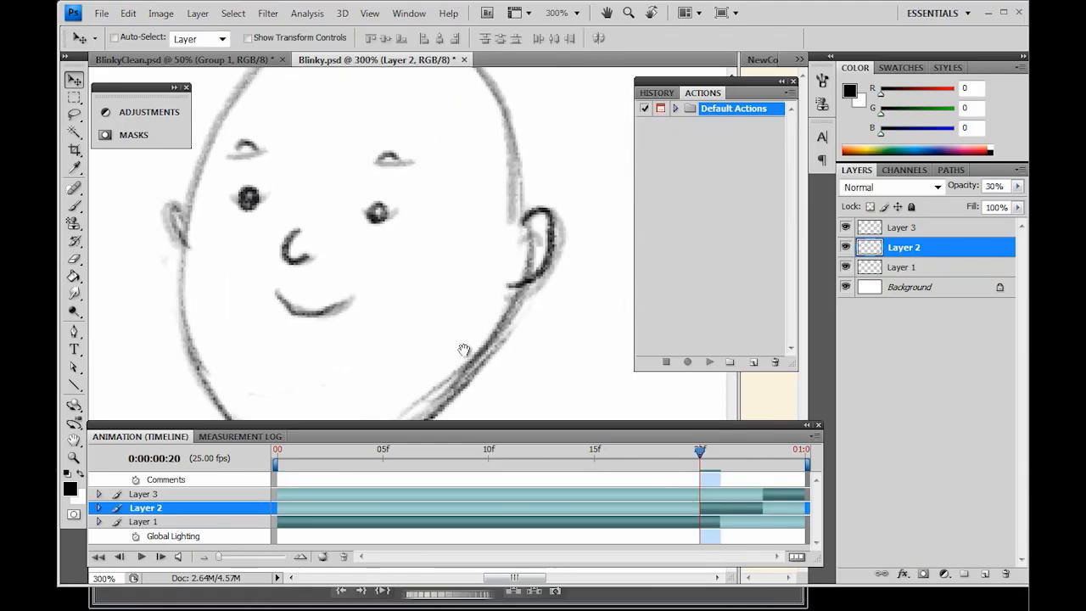
key("ctrl+minus")
key("ctrl+minus")
left_click_drag(700, 507, 720, 507)
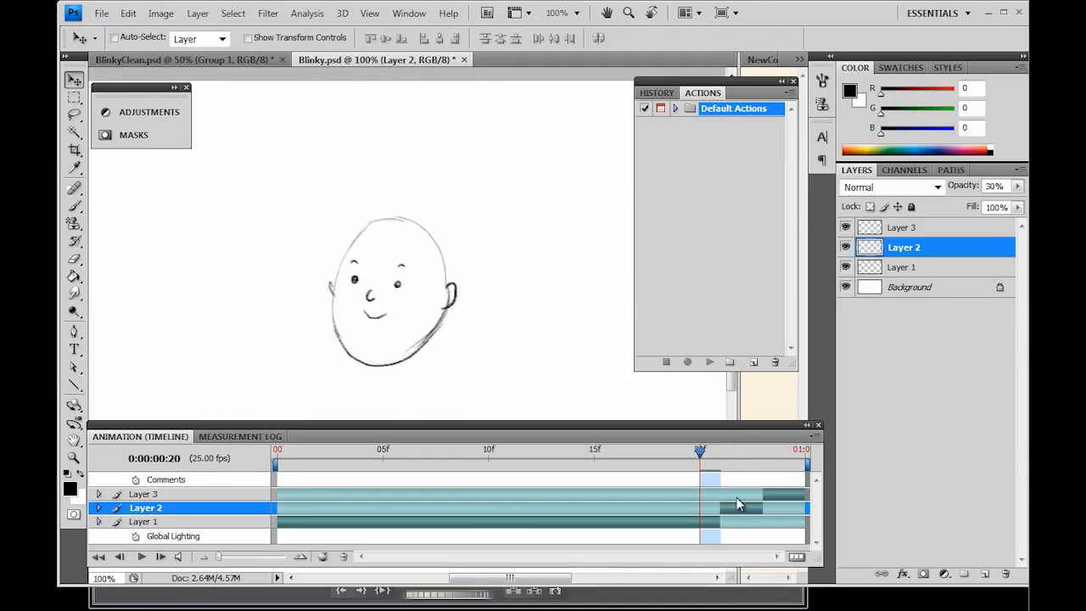
At frame 2, duplicate Layer 1 and cut the copy's entire contents to leave an empty layer of the same duration.
left_click(733, 495)
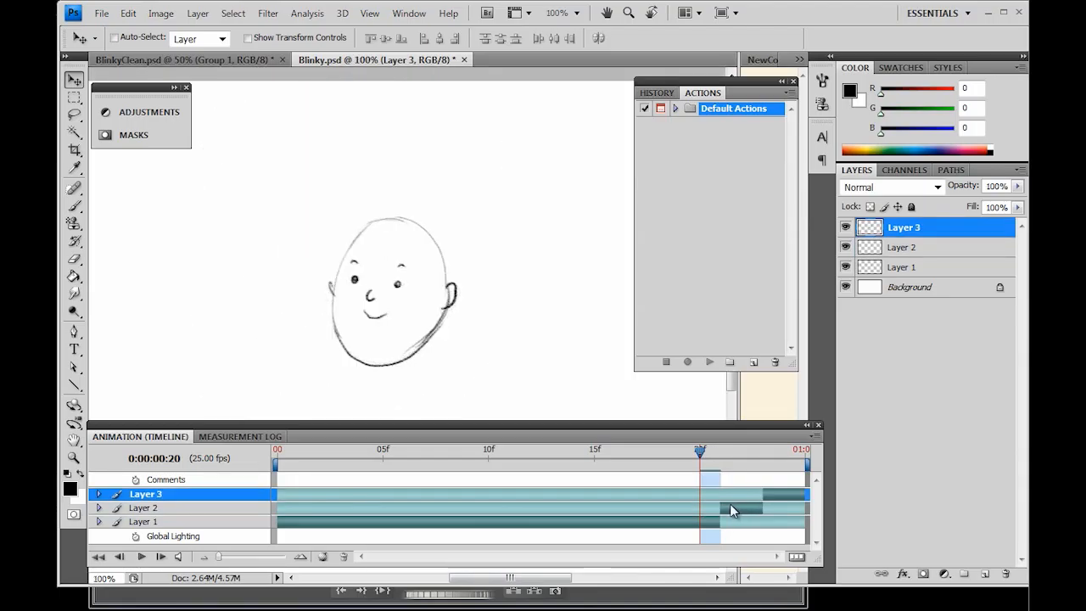
left_click_drag(699, 452, 307, 506)
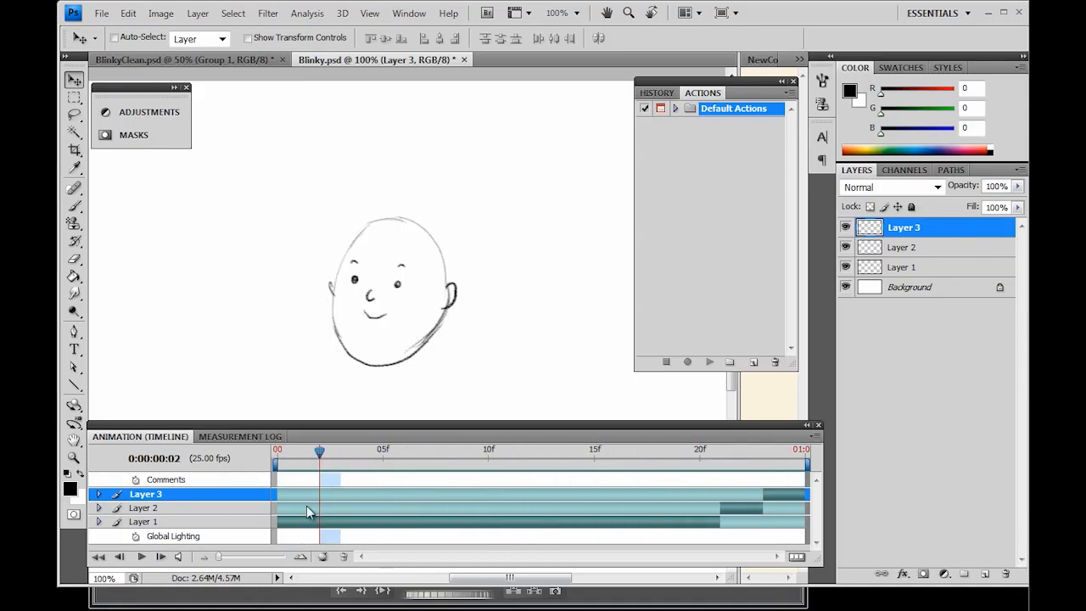
left_click(401, 521)
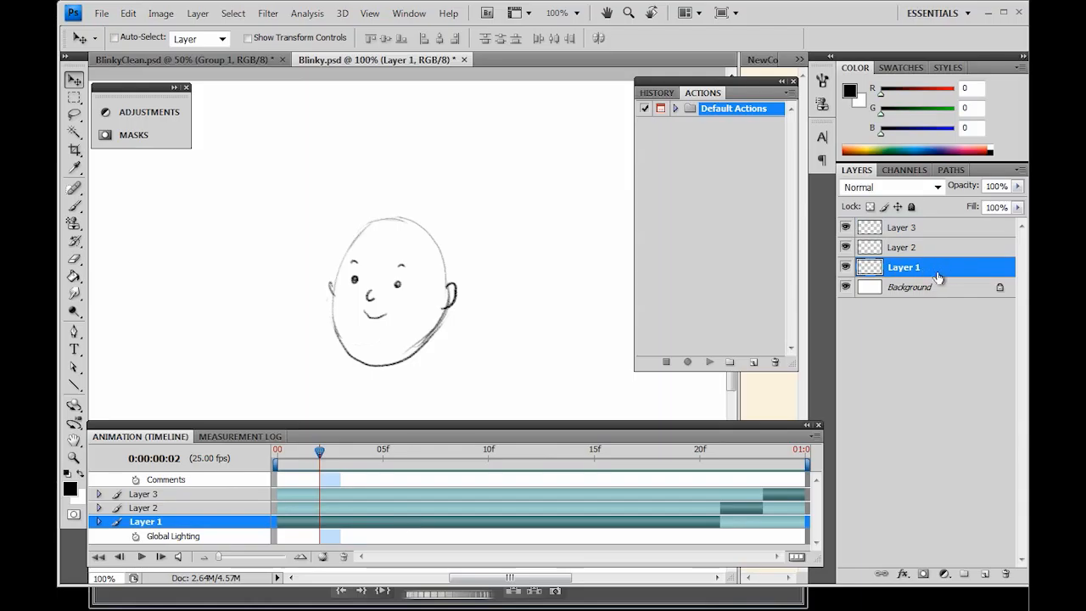
left_click_drag(960, 270, 994, 574)
key("ctrl+a")
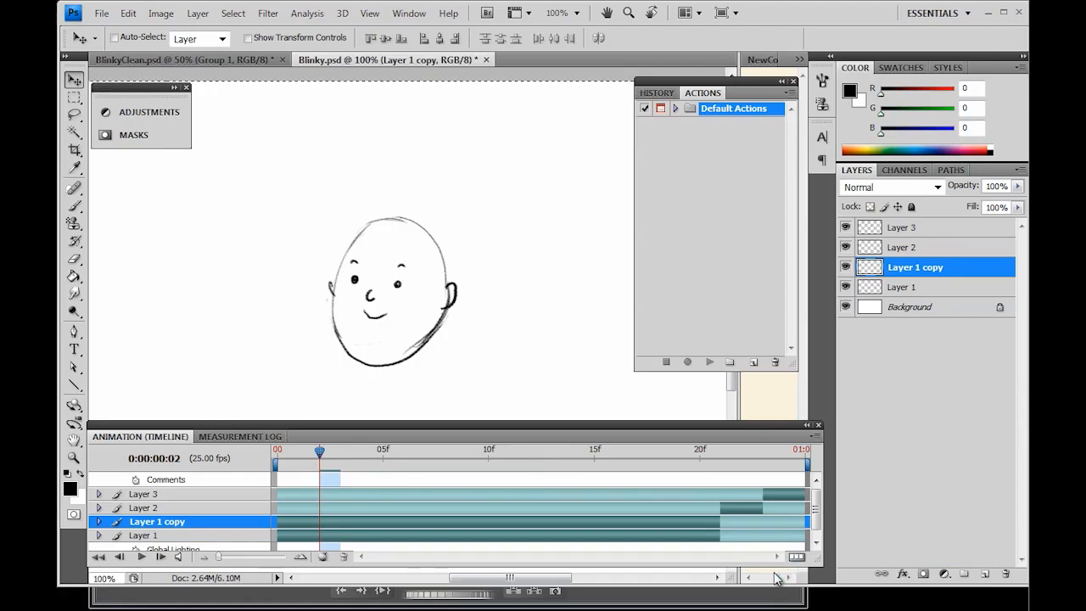
key("ctrl+x")
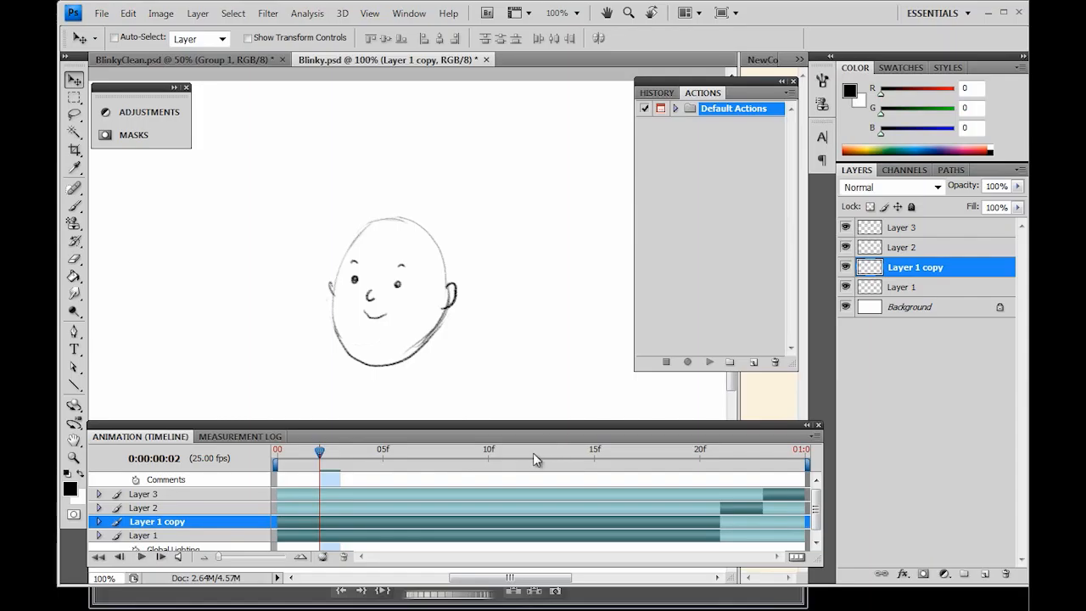
left_click(844, 268)
left_click(845, 268)
Replace the Layer 1 copy with a new blank layer above Layer 1 and trim its end to frame 21.
left_click_drag(982, 273, 1005, 574)
left_click(955, 284)
left_click(956, 268)
left_click(982, 575)
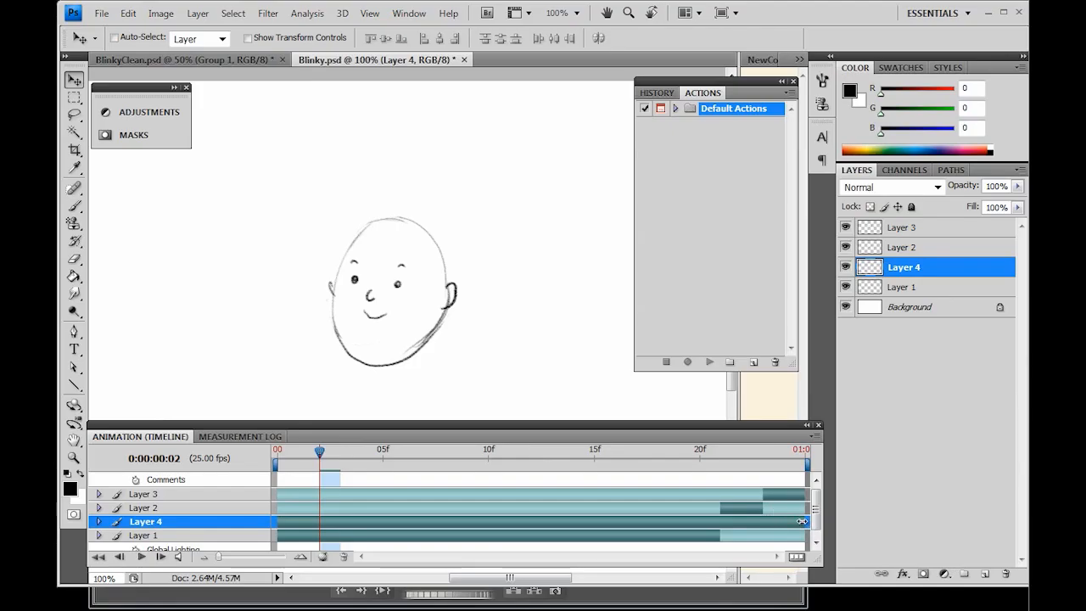
left_click_drag(789, 523, 742, 522)
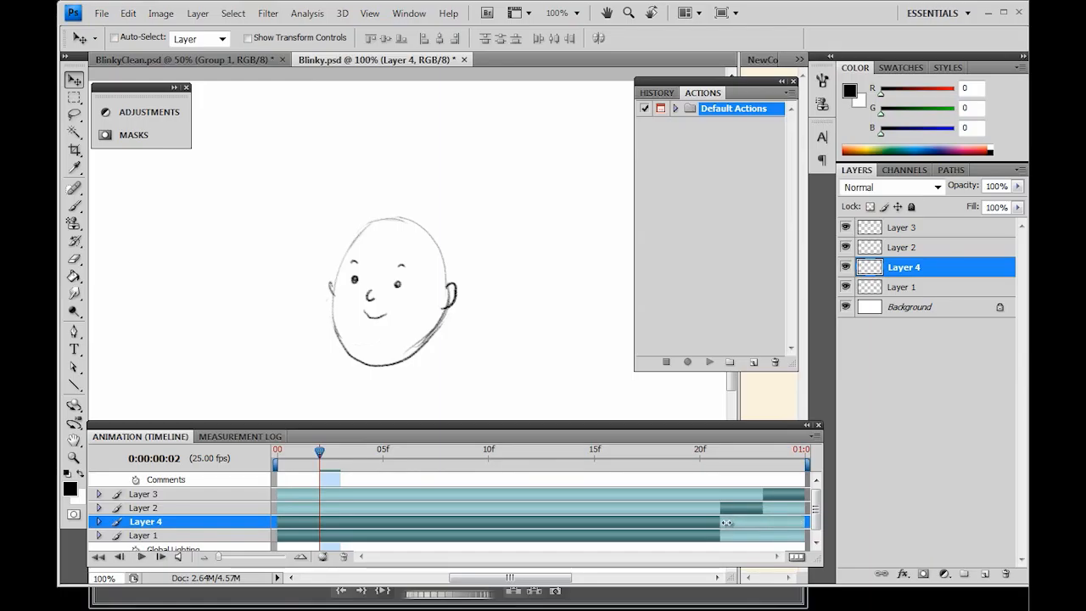
key("space")
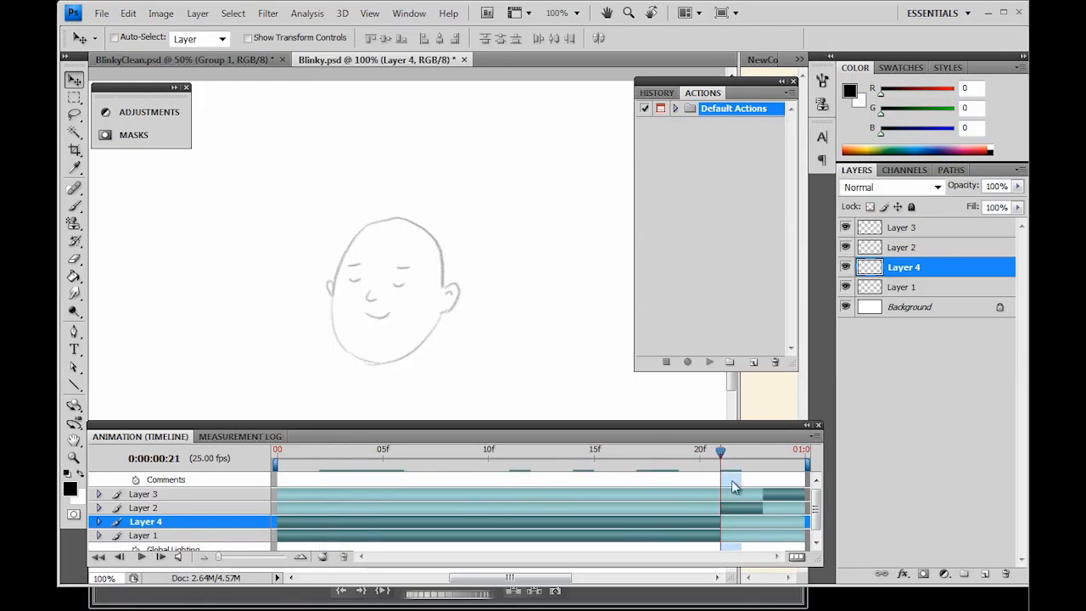
Extend Layer 4 to the timeline's end, trim it back to frame 21, and return the current time to frame 0.
left_click_drag(720, 521, 806, 520)
mouse_move(720, 451)
left_mouse_down()
mouse_move(658, 452)
mouse_move(753, 482)
left_mouse_up()
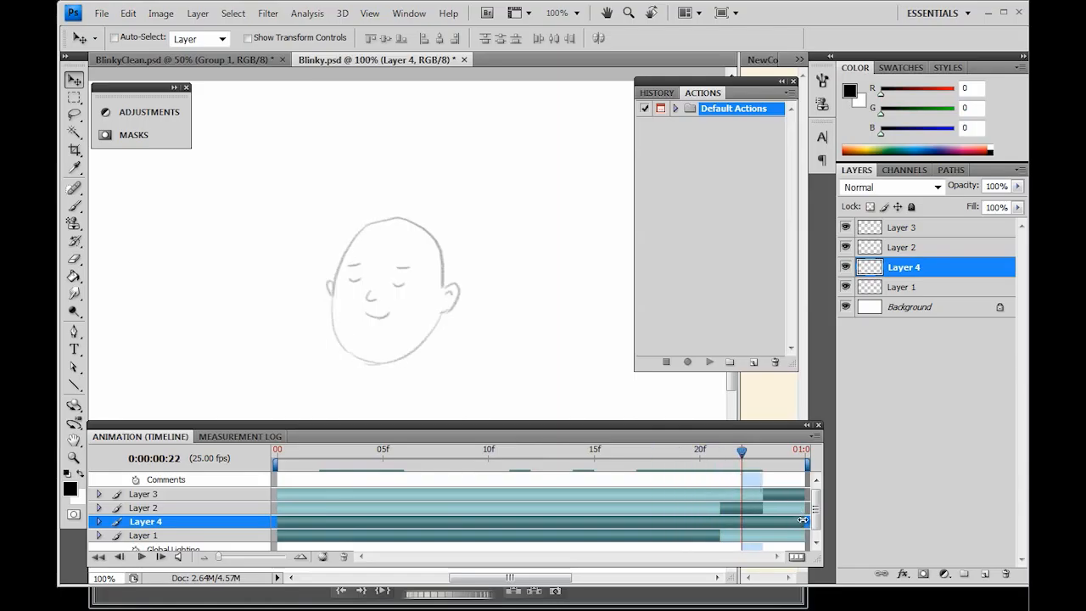
left_click_drag(784, 525, 721, 522)
left_click_drag(743, 452, 256, 477)
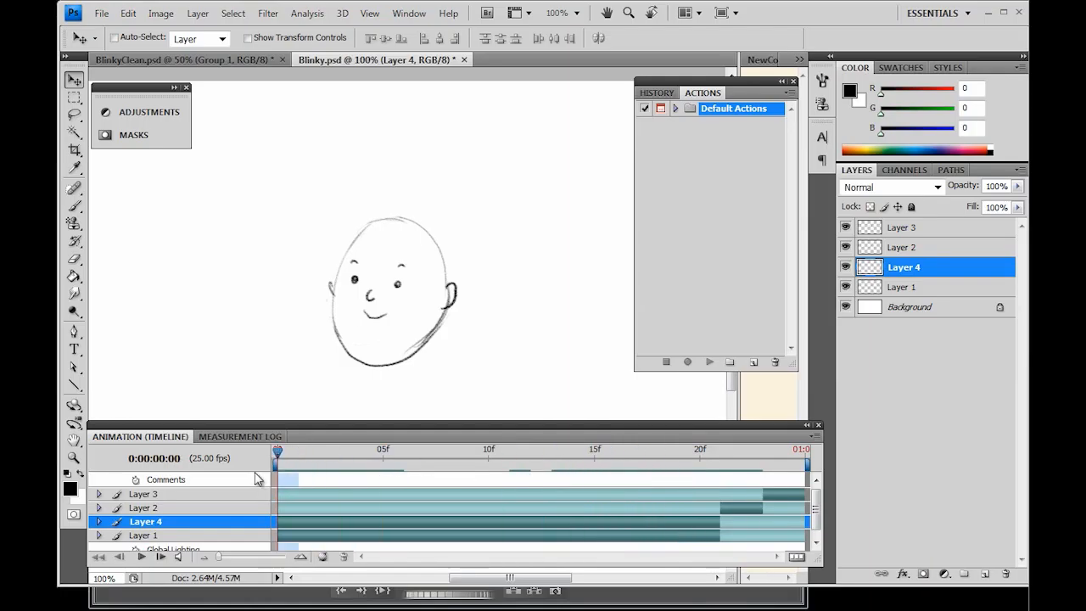
Replace Layer 4 with an emptied duplicate of Layer 1, set Layer 1's opacity to 30%, and select the duplicate.
left_click_drag(964, 271, 971, 575)
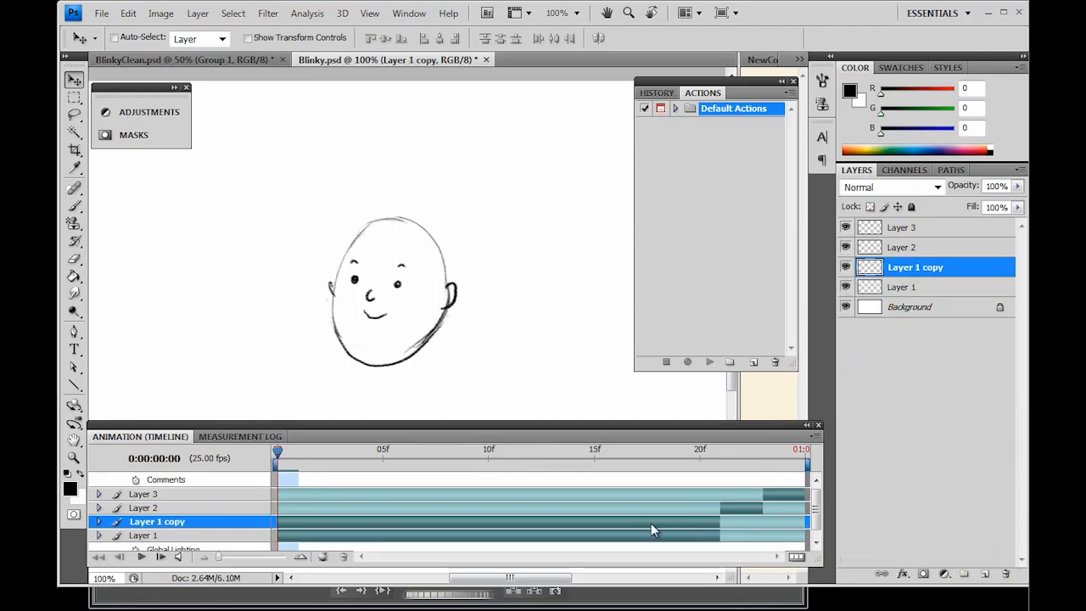
key("ctrl+a")
key("Delete")
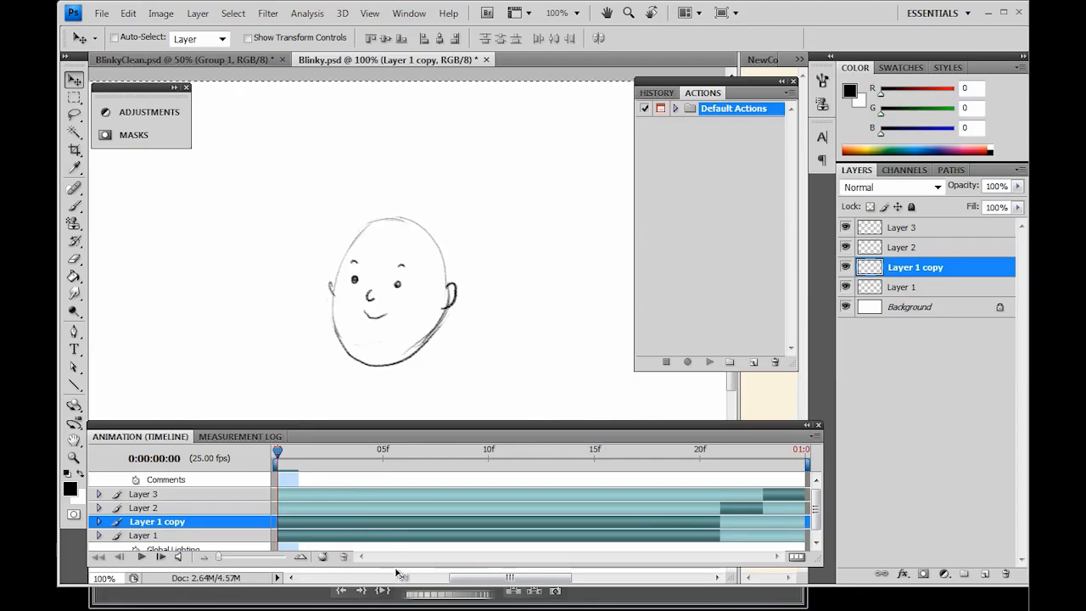
left_click(473, 533)
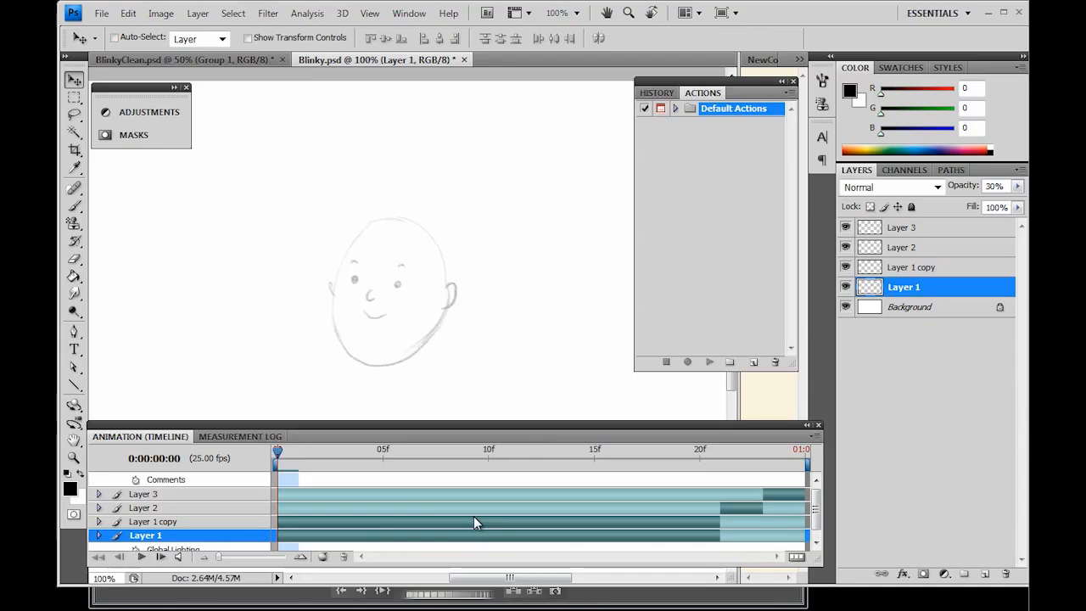
left_click(466, 519)
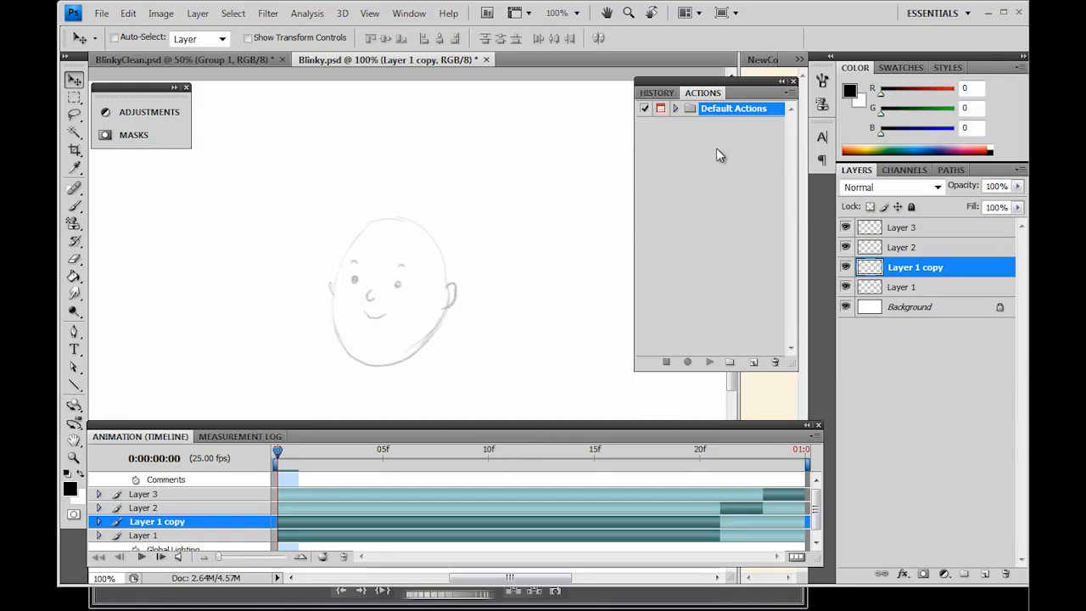
Hide the Actions panel and show it again.
left_click(407, 14)
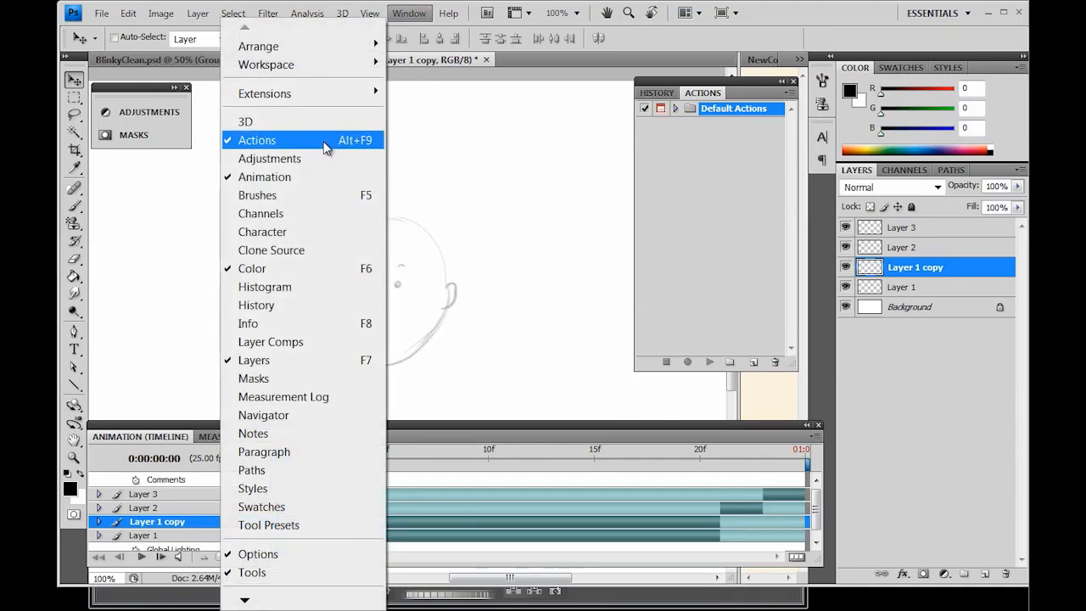
left_click(327, 145)
left_click(407, 14)
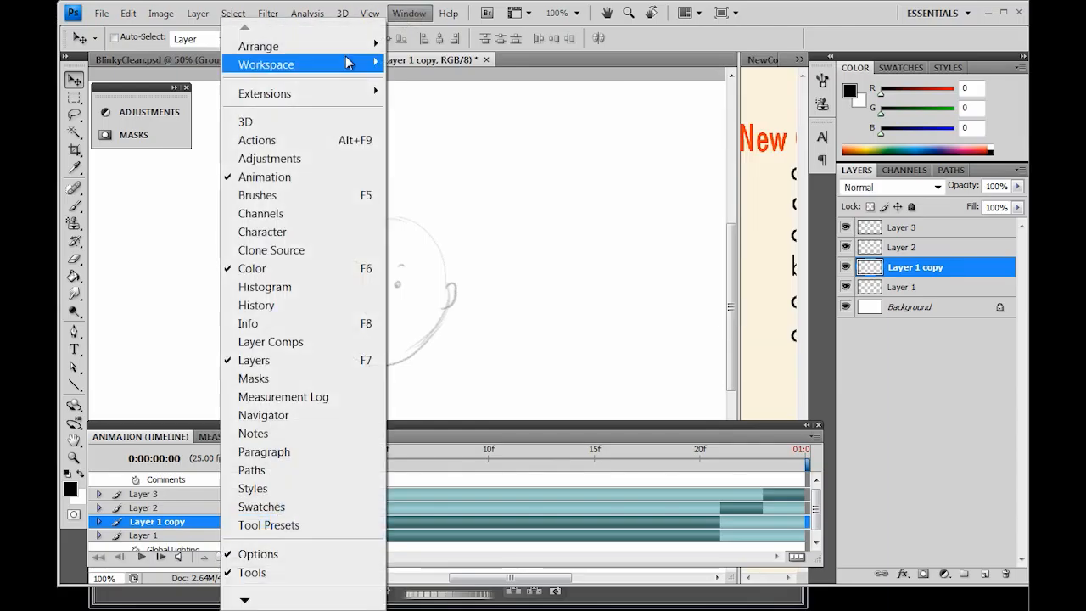
left_click(301, 142)
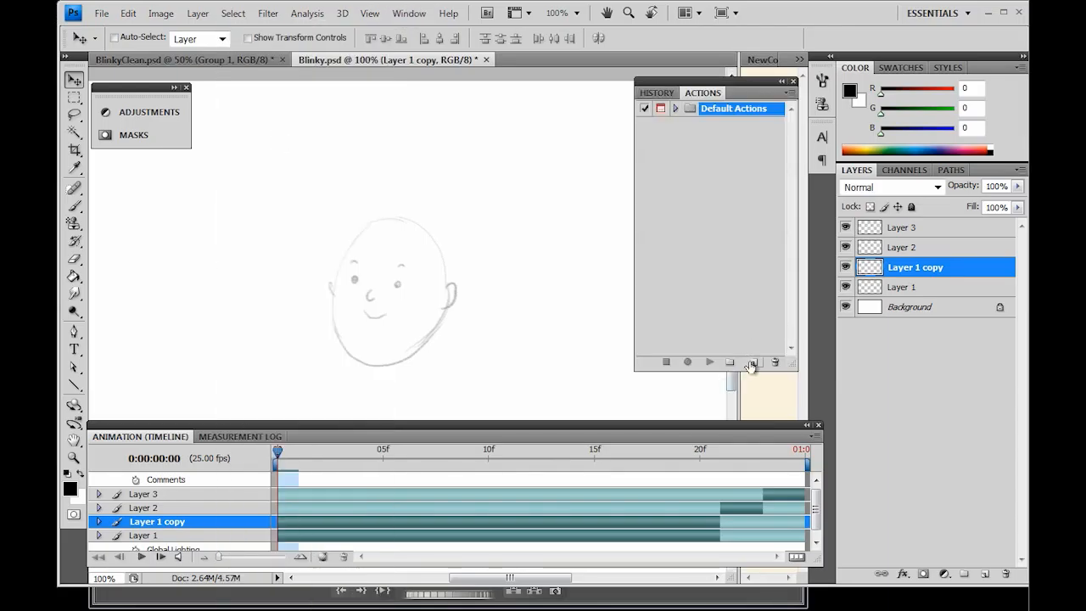
Create a new action set named Animation.
left_click(755, 314)
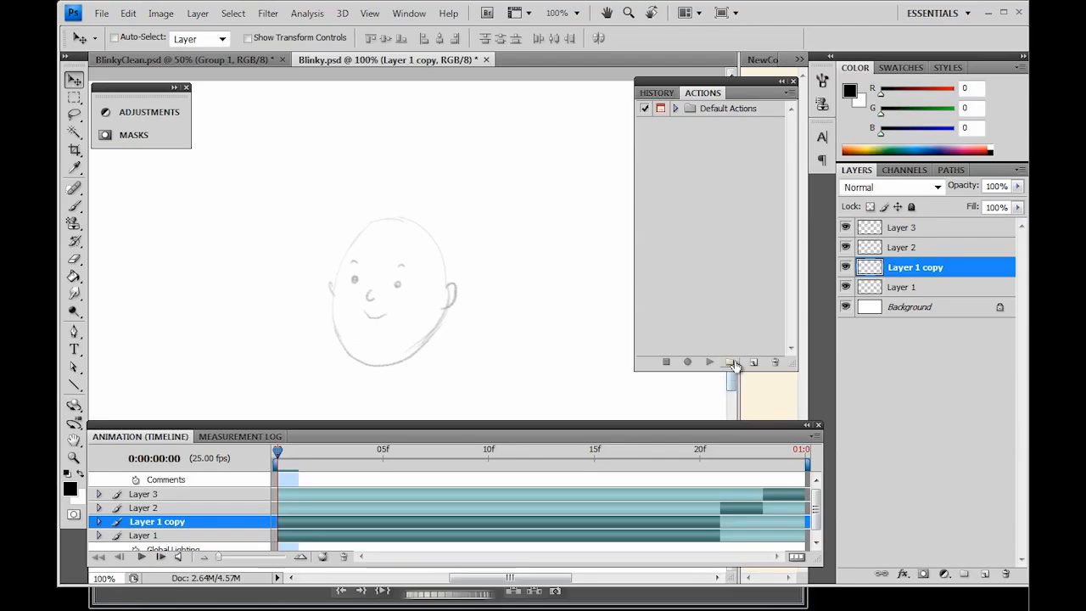
left_click(729, 363)
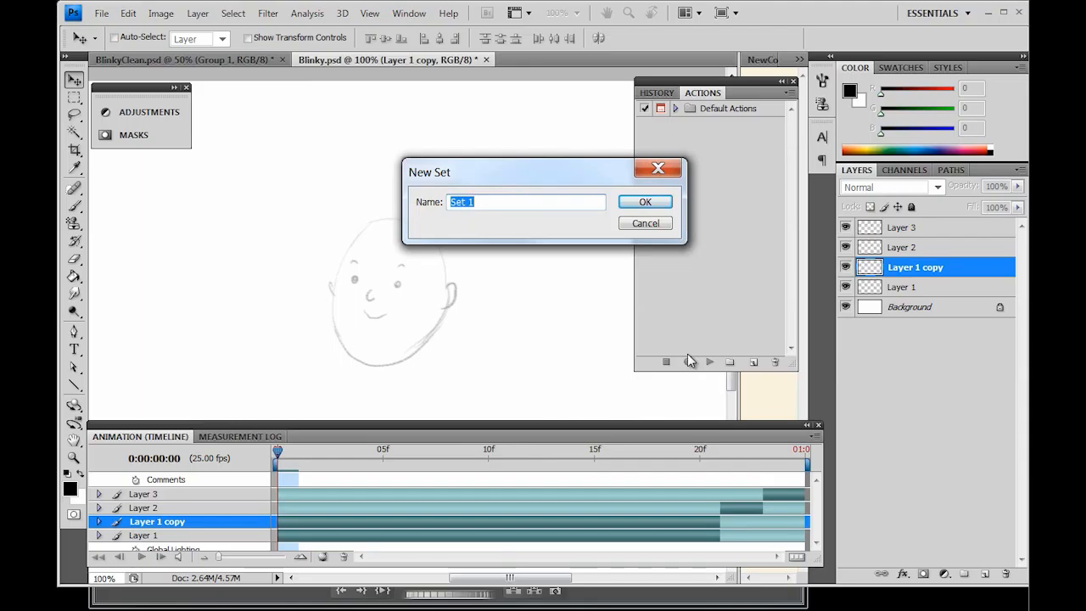
type("Animation")
left_click(667, 203)
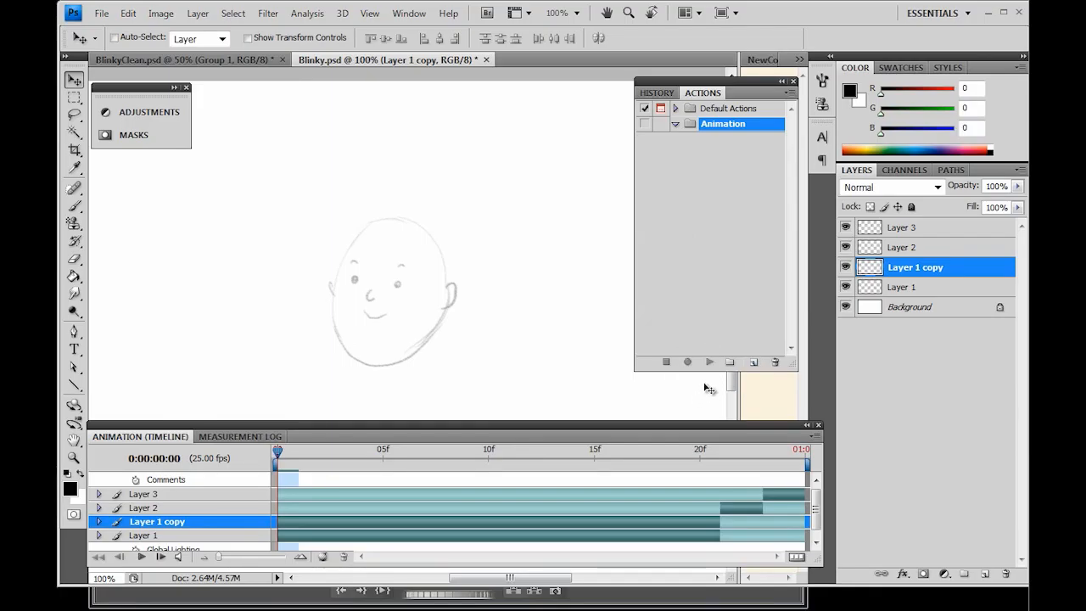
Widen the notes document area beside Blinky.psd and display the NewFameSteps.psd instructions.
left_click_drag(736, 399, 455, 406)
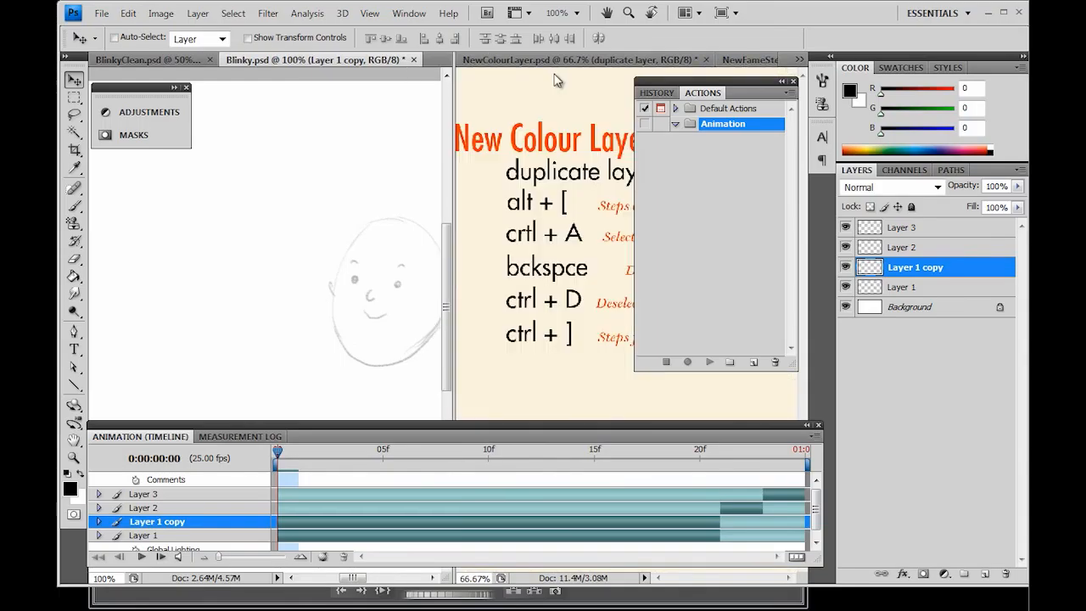
left_click(574, 56)
key("ctrl+Tab")
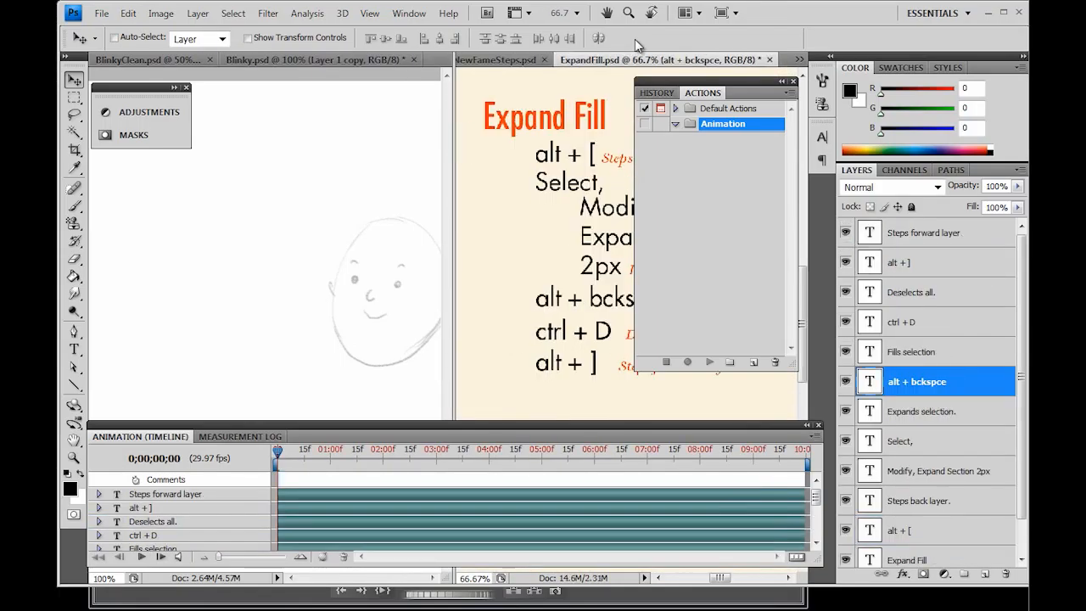
left_click(498, 60)
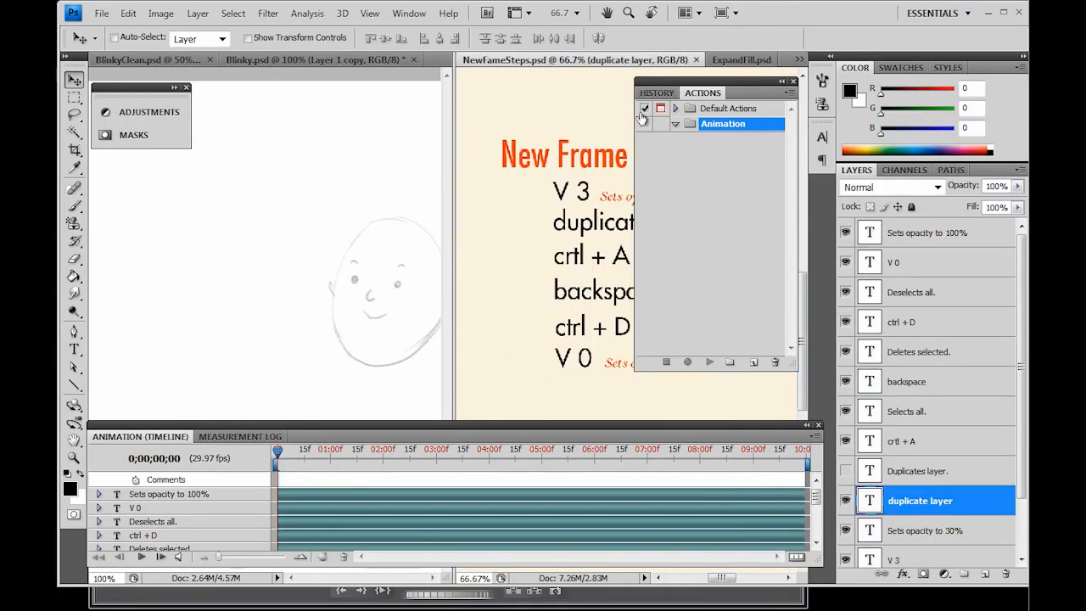
key("ctrl+shift+Tab")
left_click(798, 60)
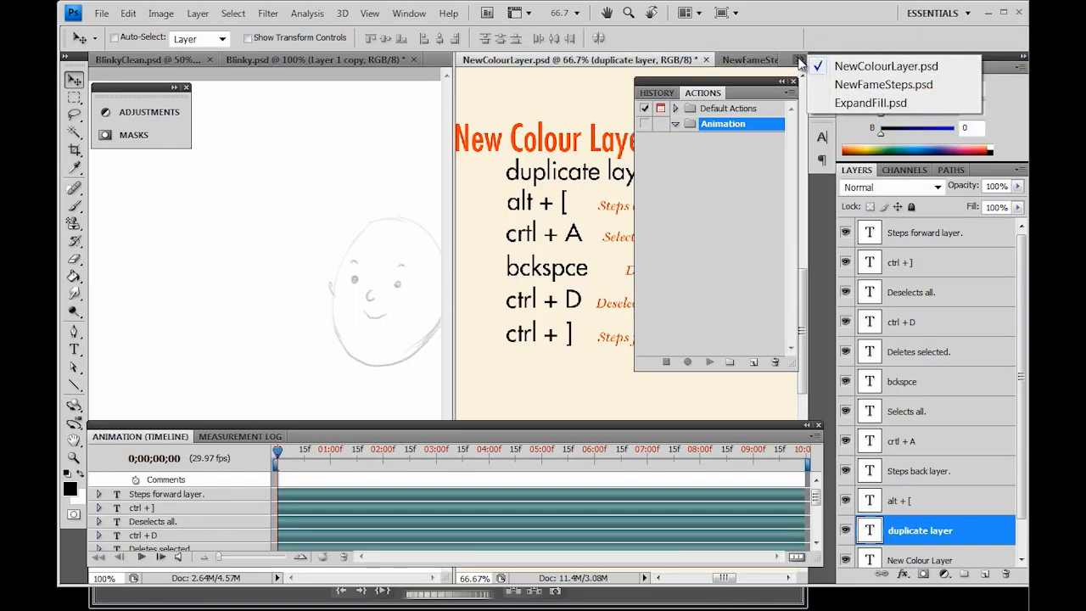
left_click(913, 87)
Dock the Actions panel above Layers, widen the Blinky.psd view slightly, and activate it with the whole face visible.
left_click_drag(761, 78, 961, 141)
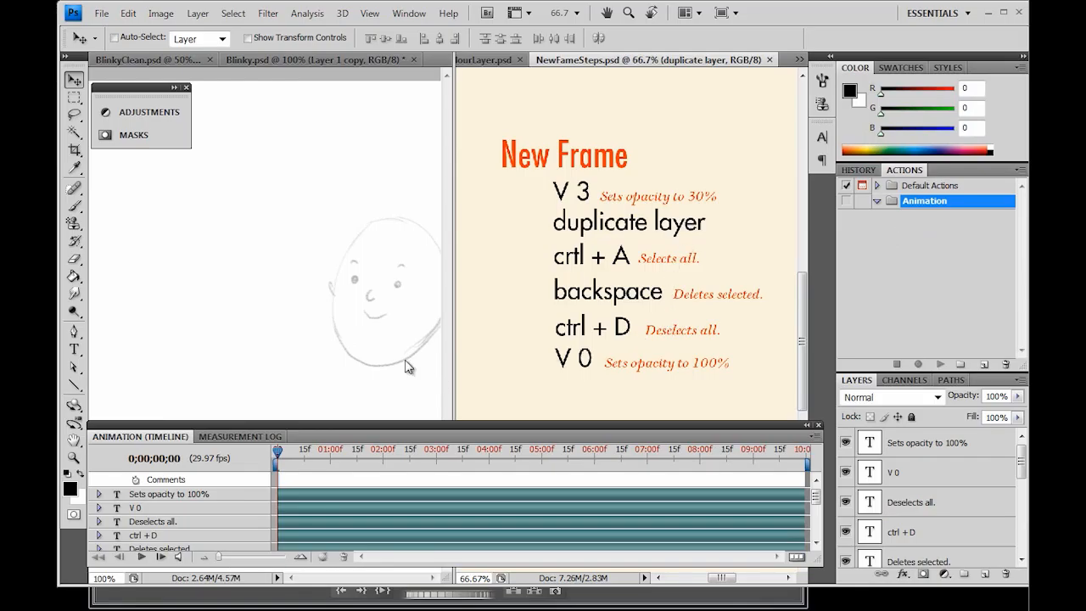
left_click_drag(453, 331, 492, 329)
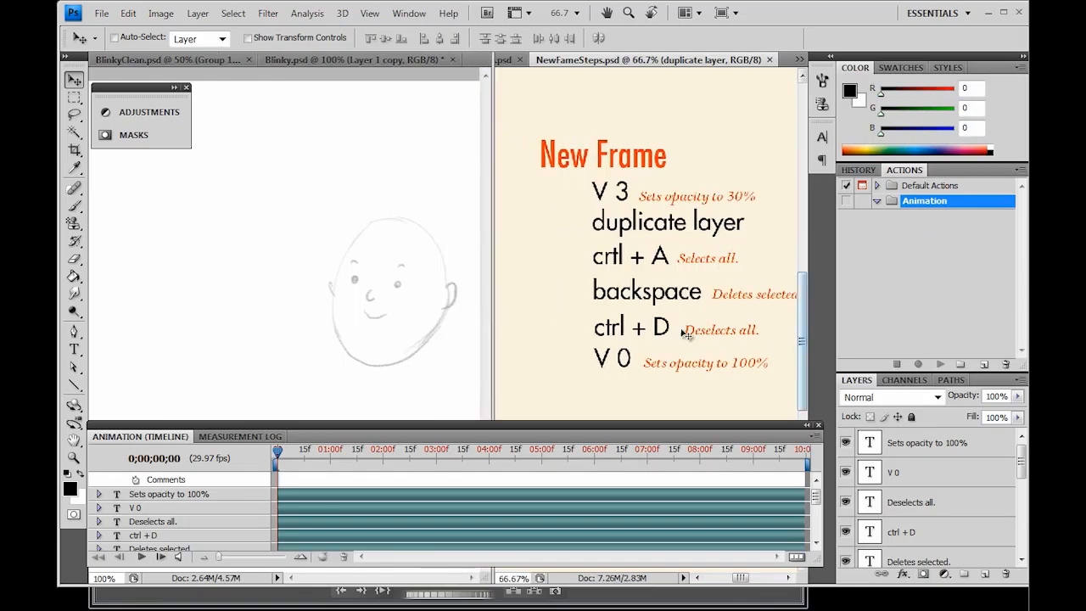
left_click(388, 346)
left_click_drag(395, 341, 355, 344)
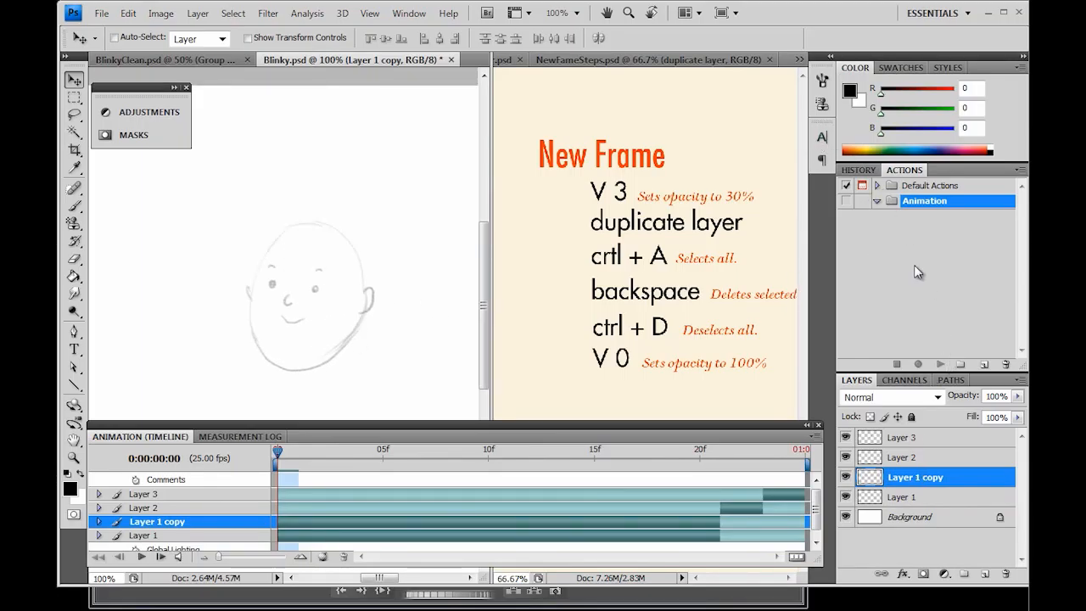
Create a new action named NewFrame in the Animation set and start recording it.
left_click(983, 365)
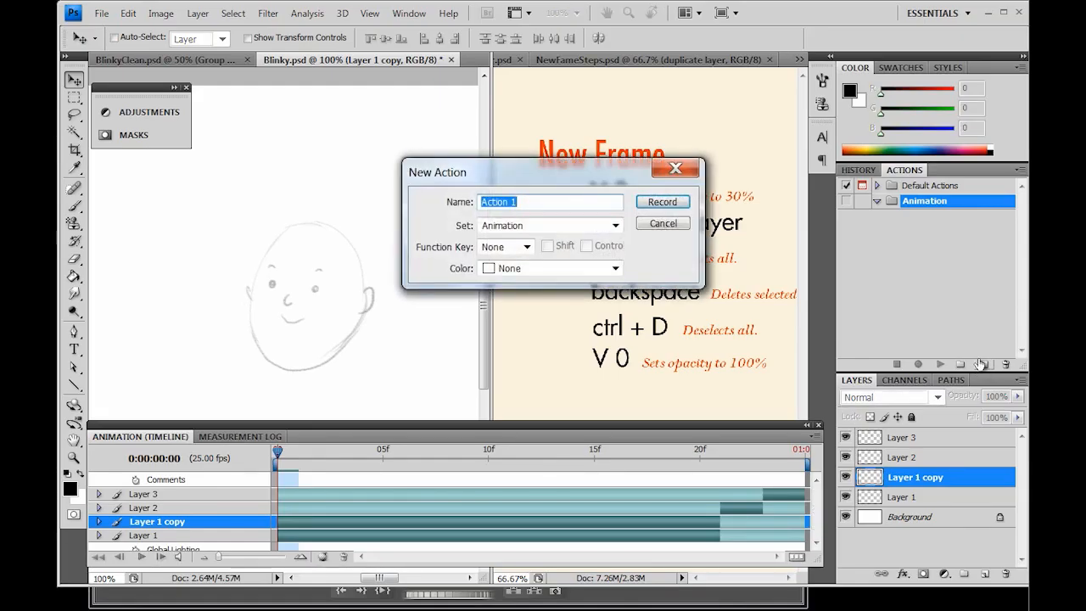
type("NewFrame")
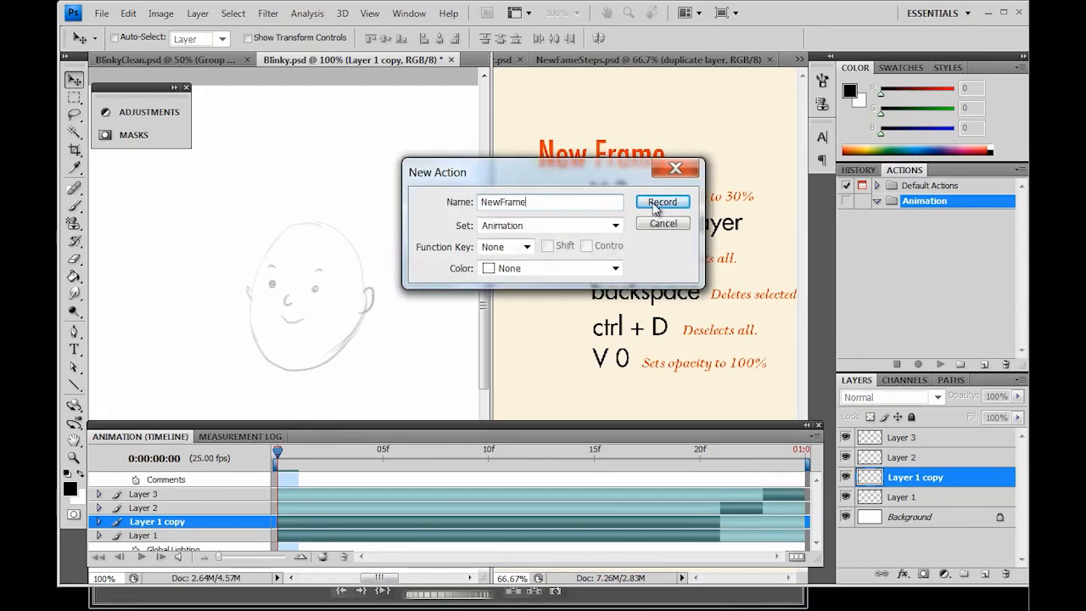
left_click(616, 227)
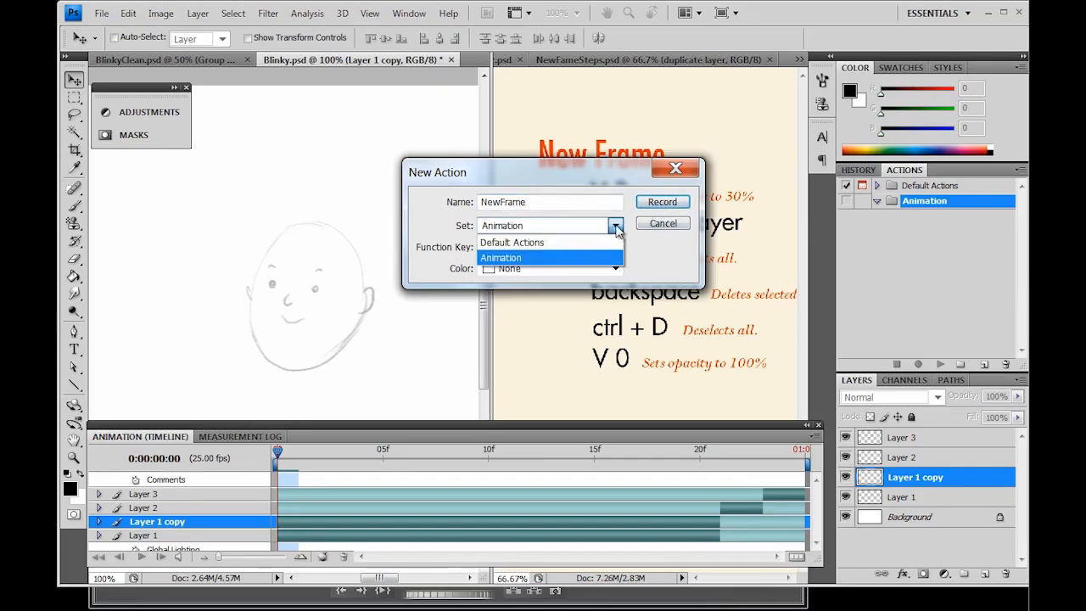
left_click(619, 226)
left_click(642, 206)
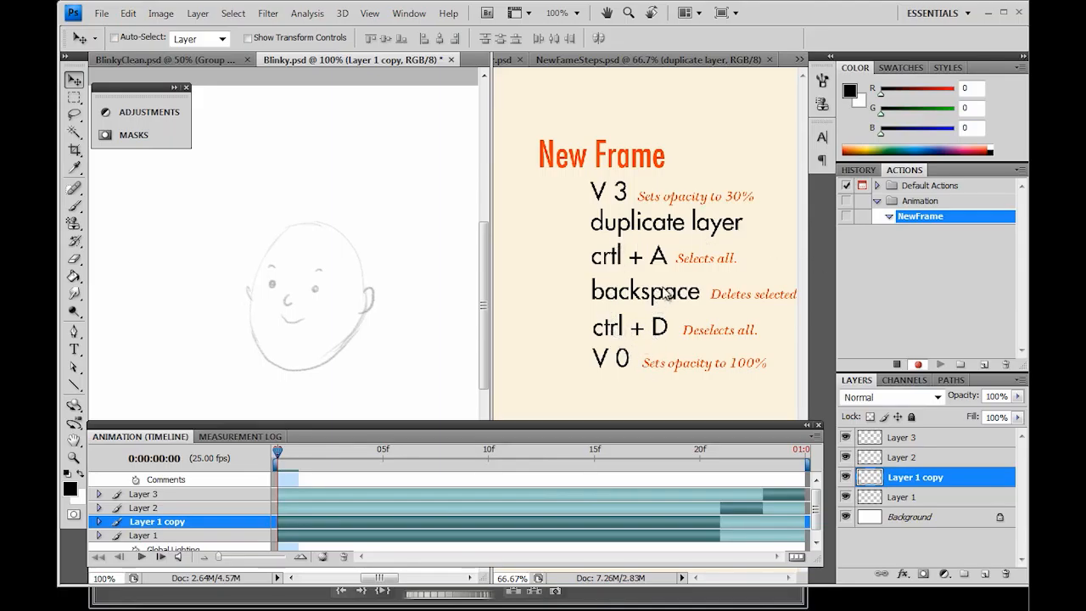
Record setting Layer 1 copy's opacity to 30% and duplicating that layer.
key("3")
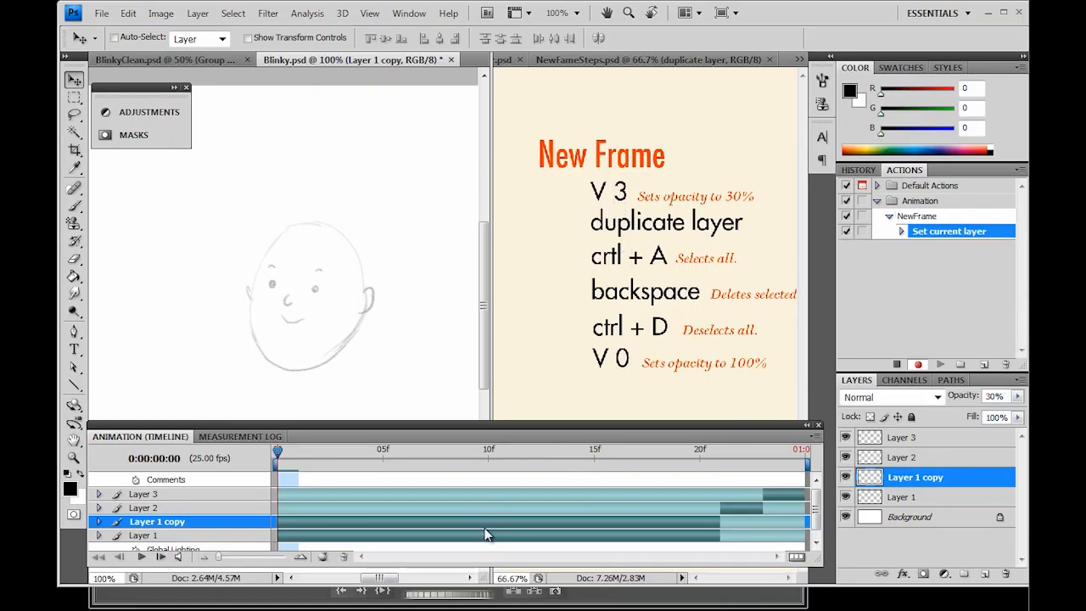
left_click_drag(989, 480, 985, 574)
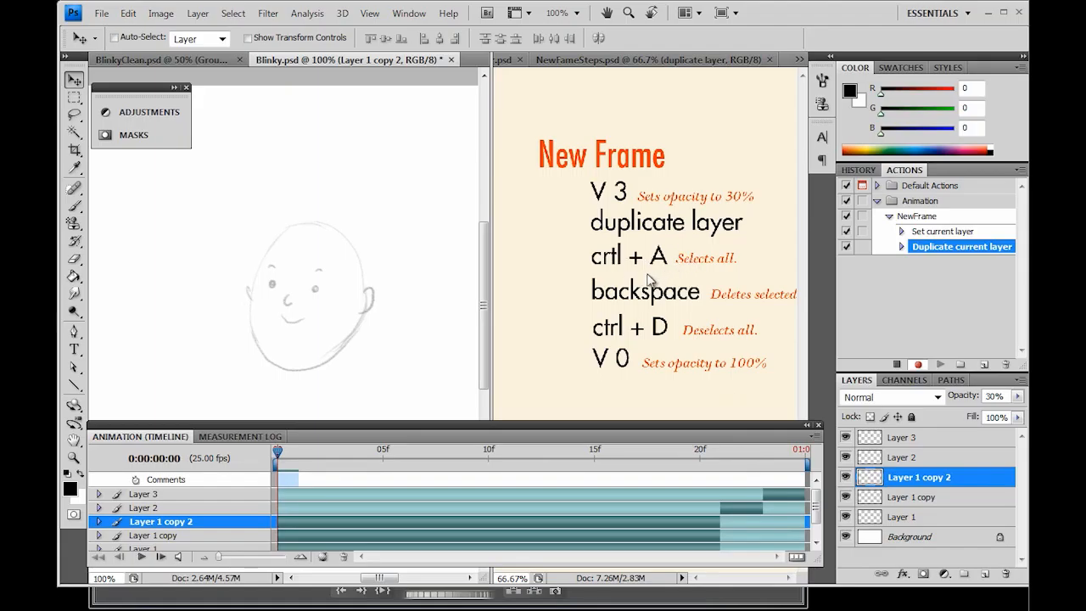
Record selecting everything on the duplicated layer, deleting its contents and deselecting.
key("ctrl+a")
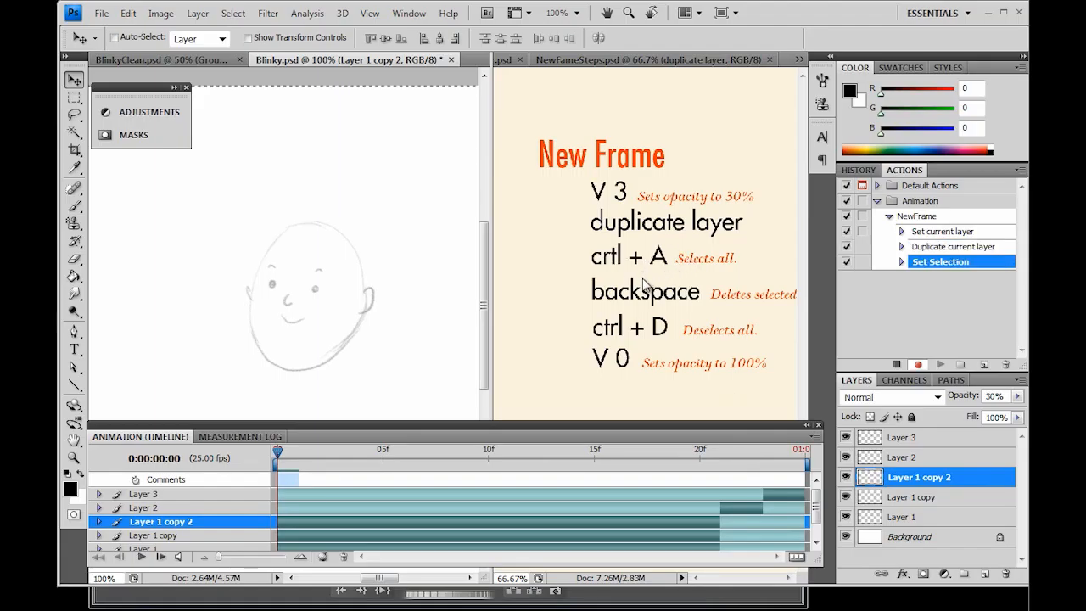
key("BackSpace")
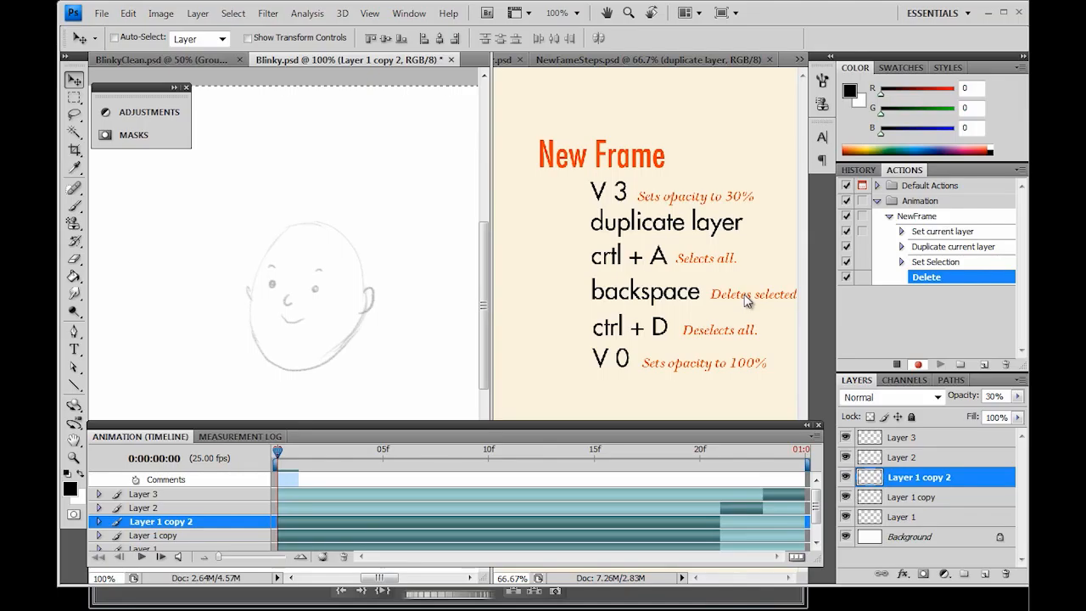
key("ctrl+d")
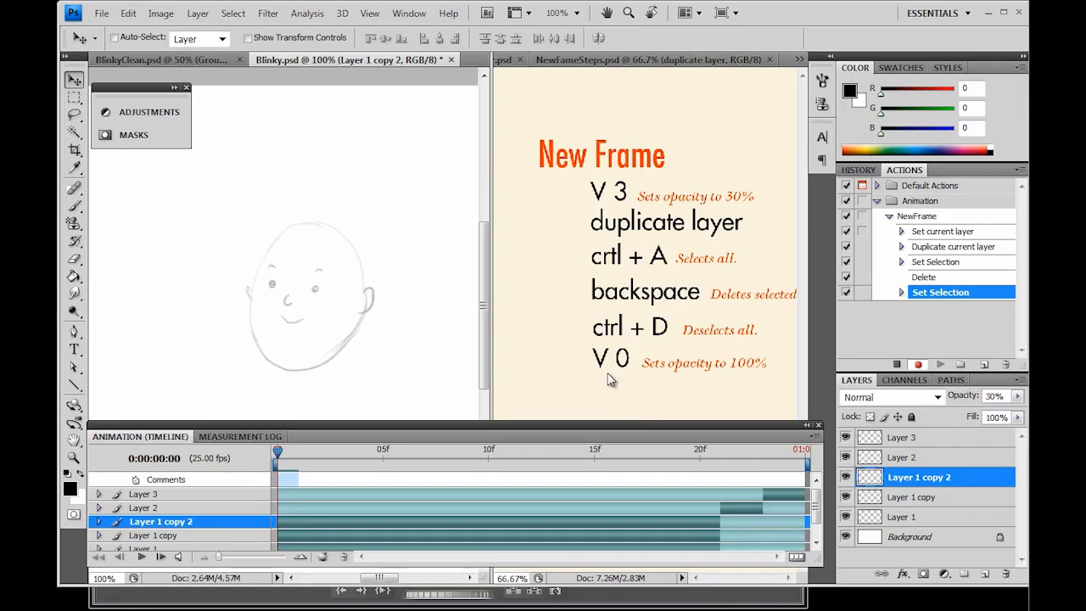
Record restoring the emptied layer's opacity to 100%, stop recording and collapse the NewFrame action.
key("0")
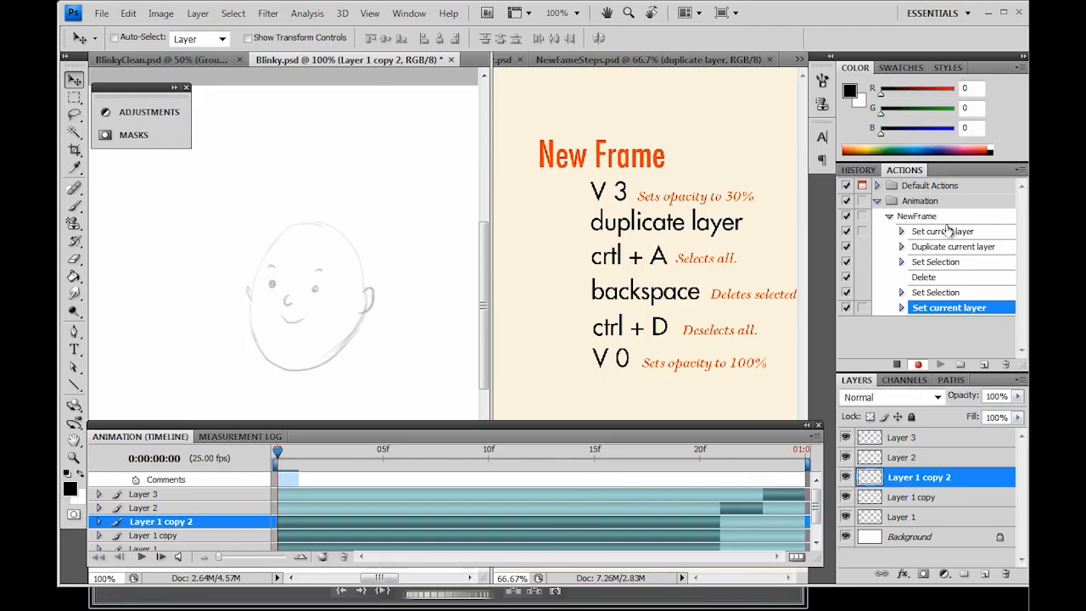
left_click(896, 364)
left_click(888, 216)
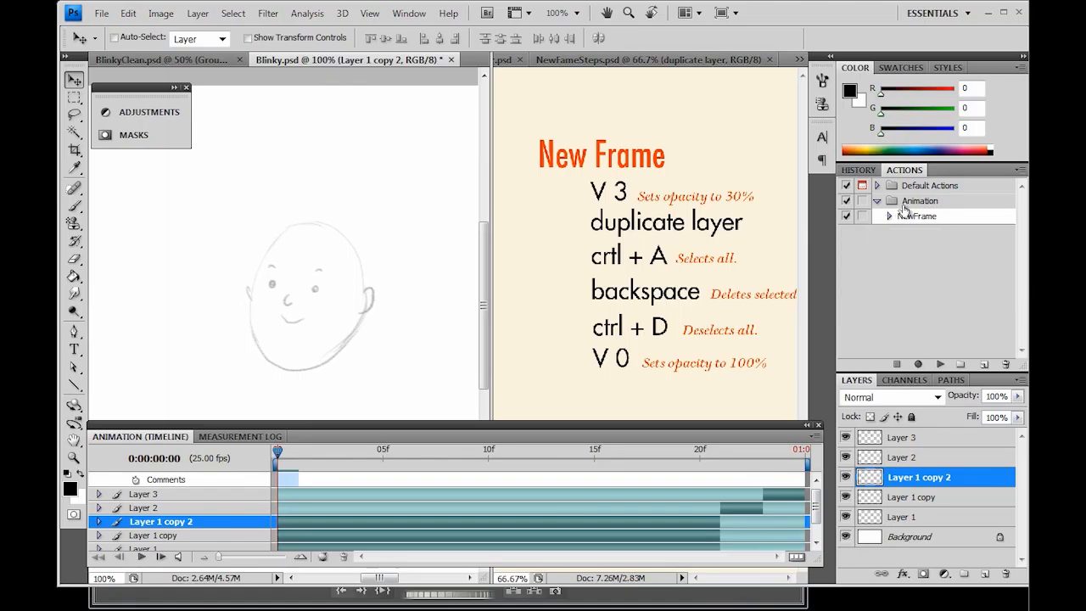
Assign F2 as the function key for the NewFrame action.
double_click(955, 217)
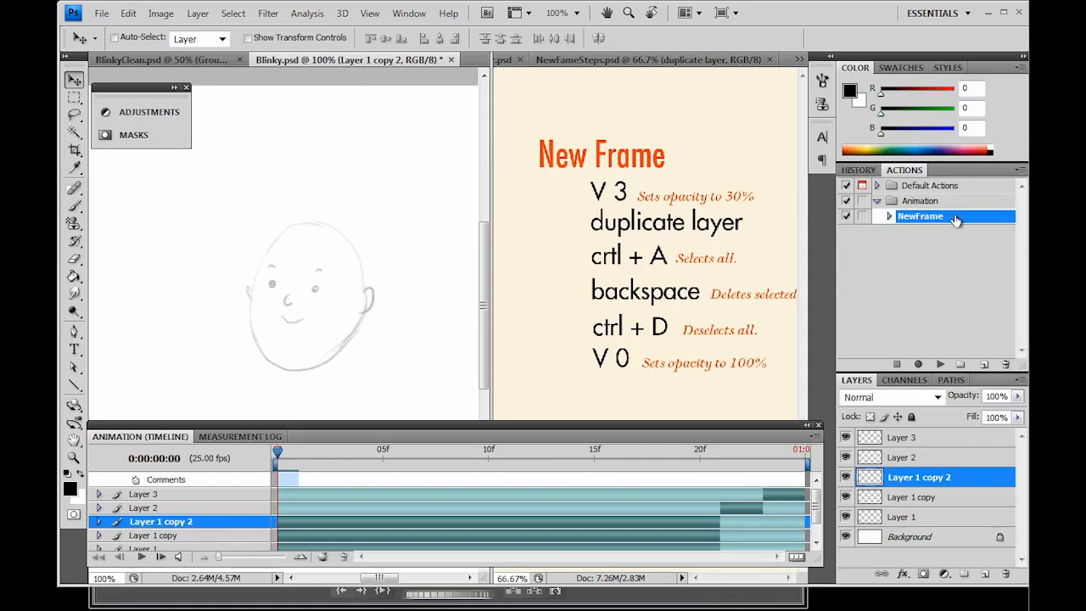
left_click(527, 247)
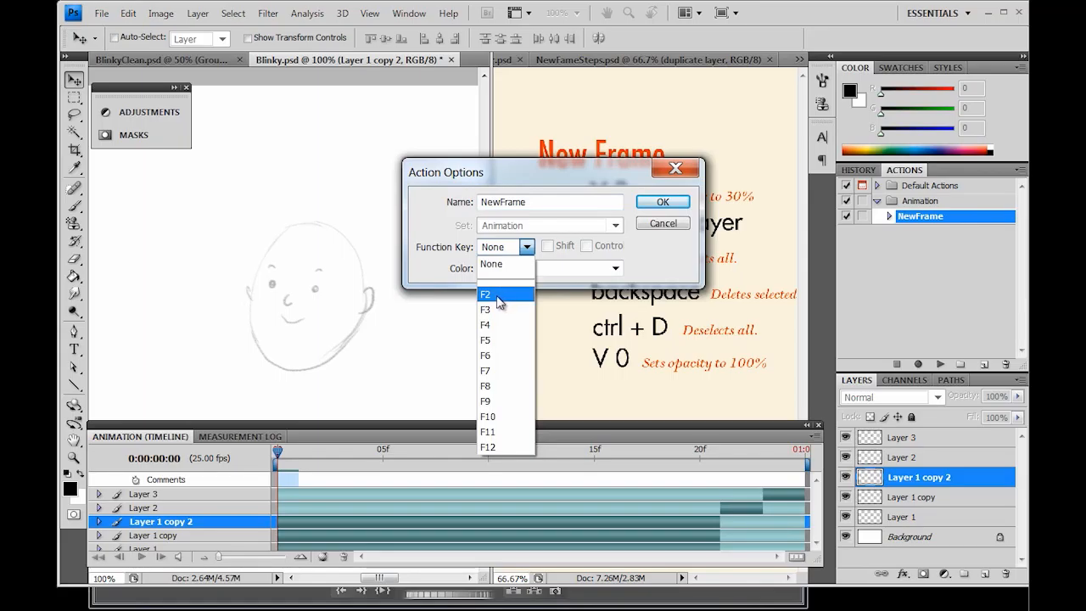
left_click(499, 295)
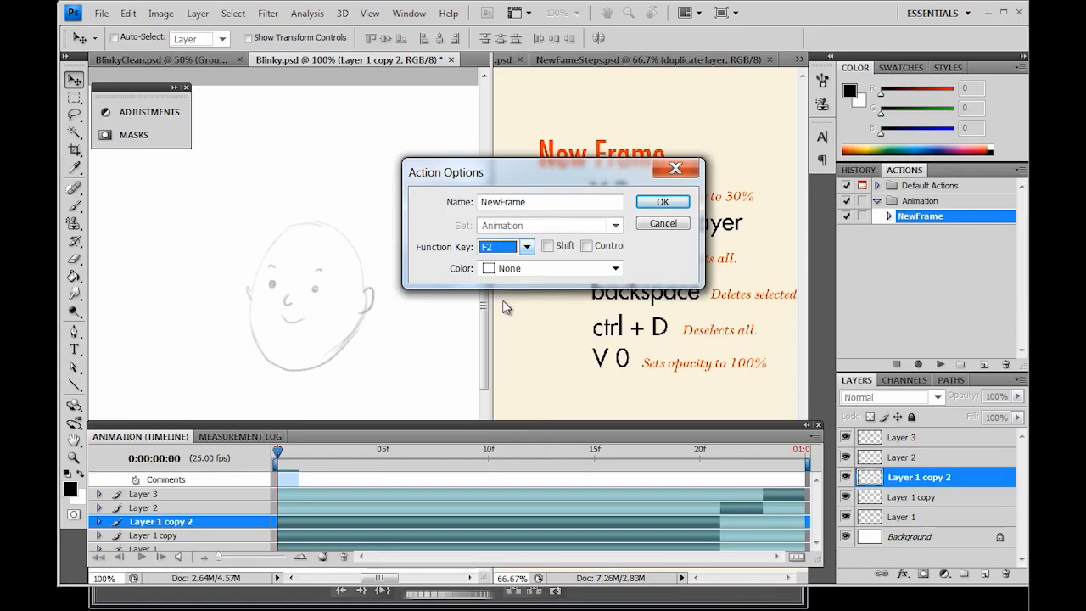
left_click(663, 203)
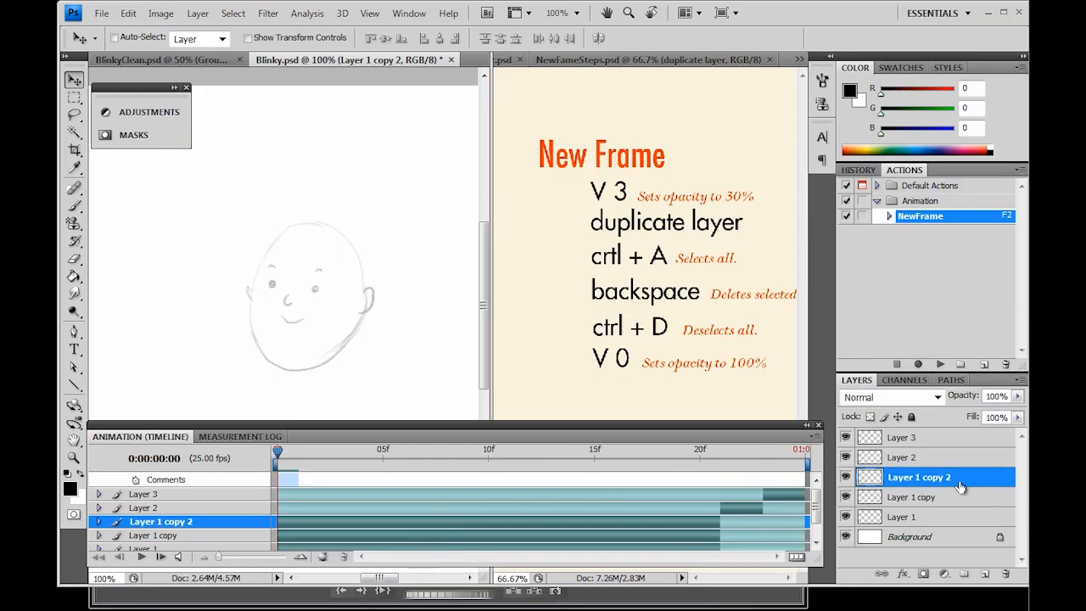
Test the NewFrame action by running it three times, and delete the three layers it adds.
key("F2")
key("F2")
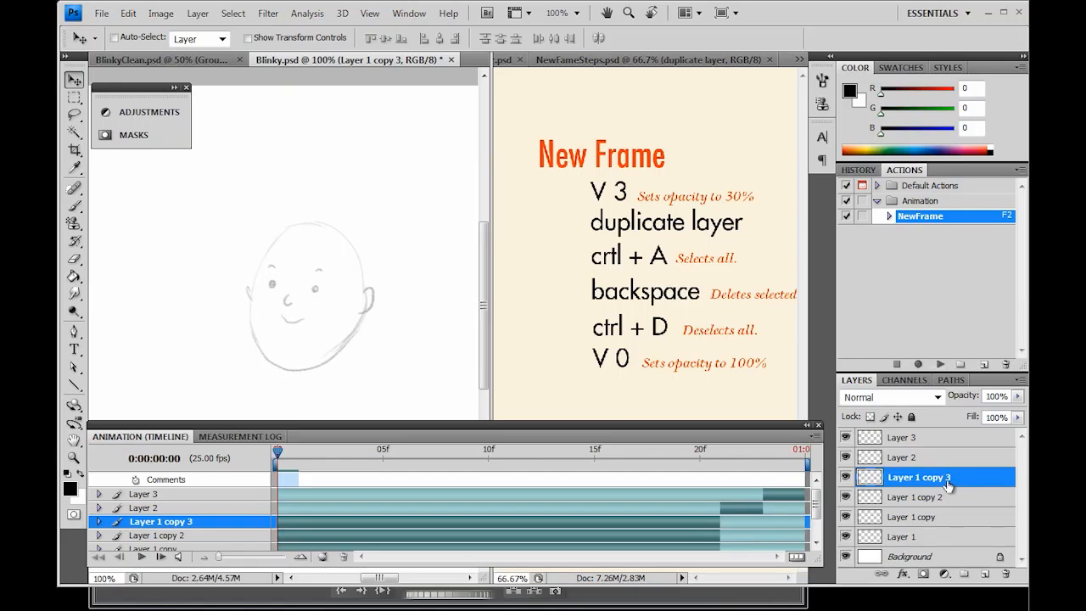
key("F2")
left_click_drag(845, 476, 847, 518)
left_click(962, 514, "shift")
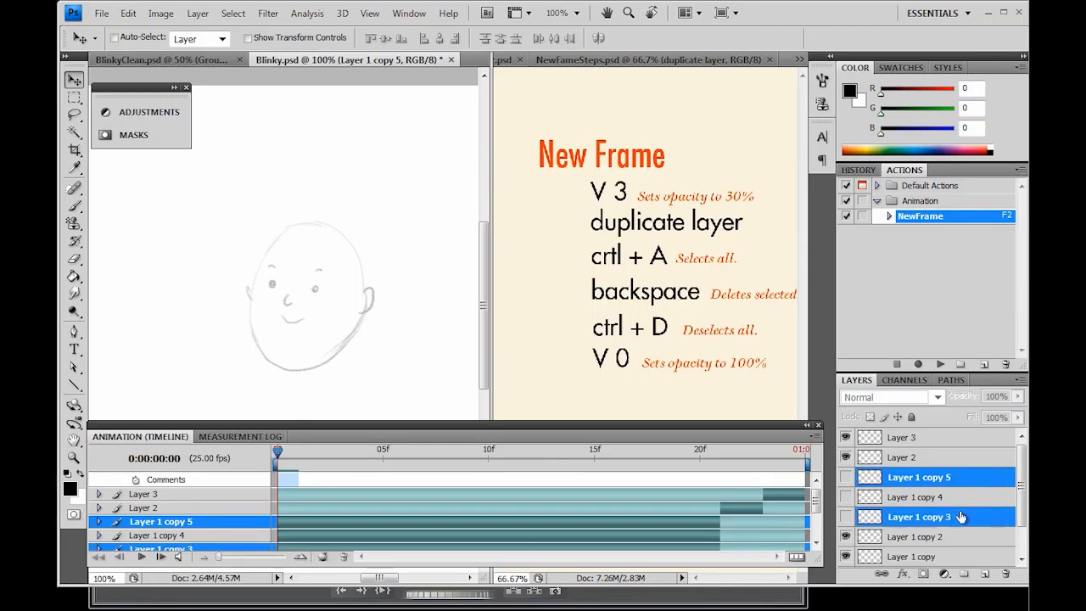
left_click_drag(976, 489, 1005, 573)
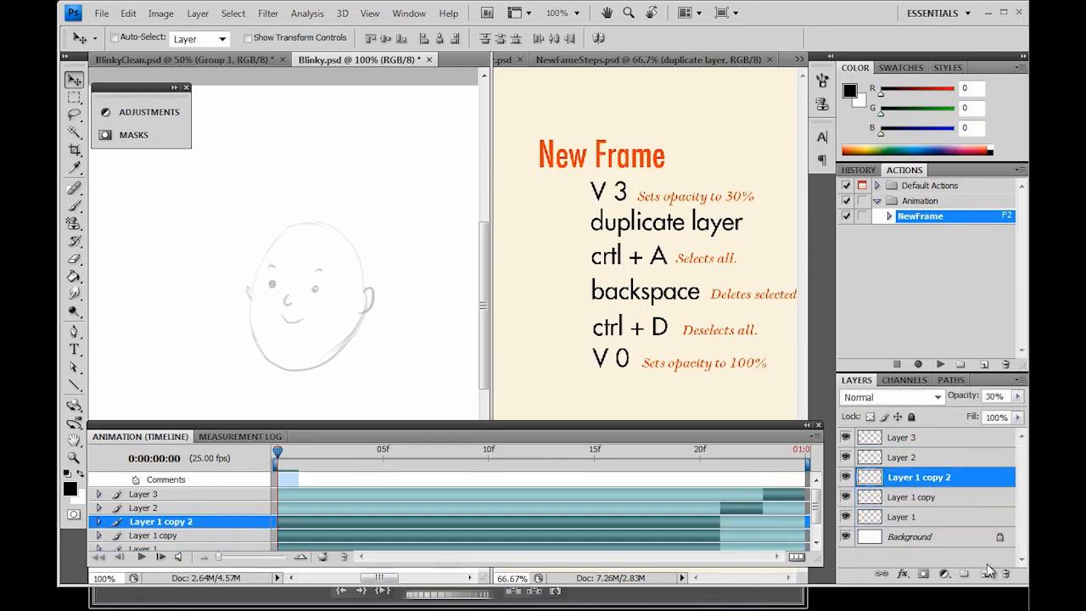
Delete Layer 1 copy 2, check the contents of the two layers below, and make Layer 1 copy active.
left_click(847, 479)
left_click(846, 479)
left_click_drag(989, 477, 994, 564)
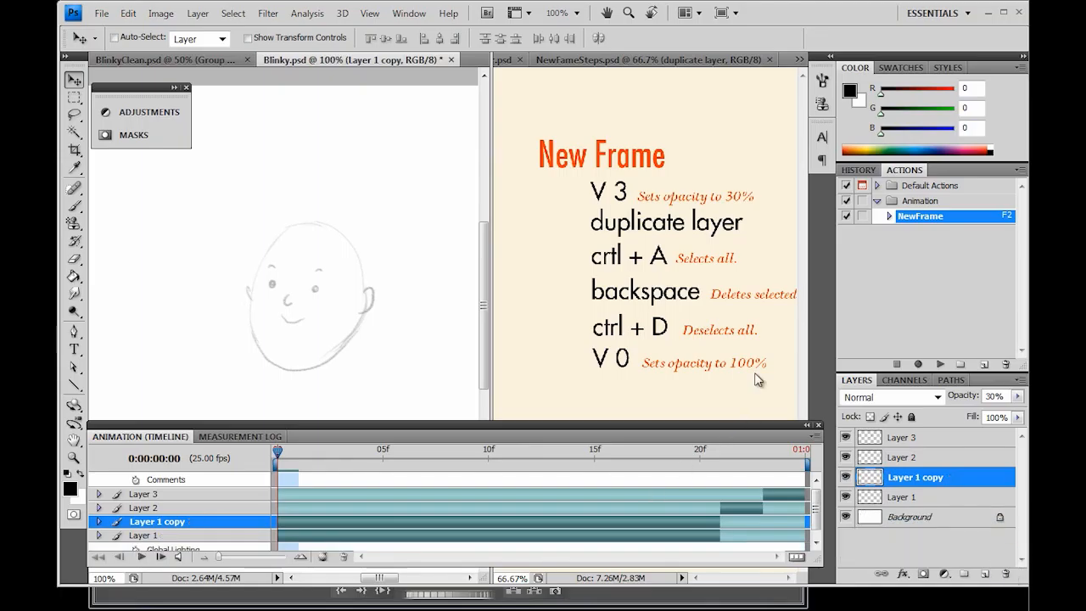
left_click(847, 478)
left_click(847, 478)
left_click(847, 498)
left_click(847, 499)
left_click(920, 500)
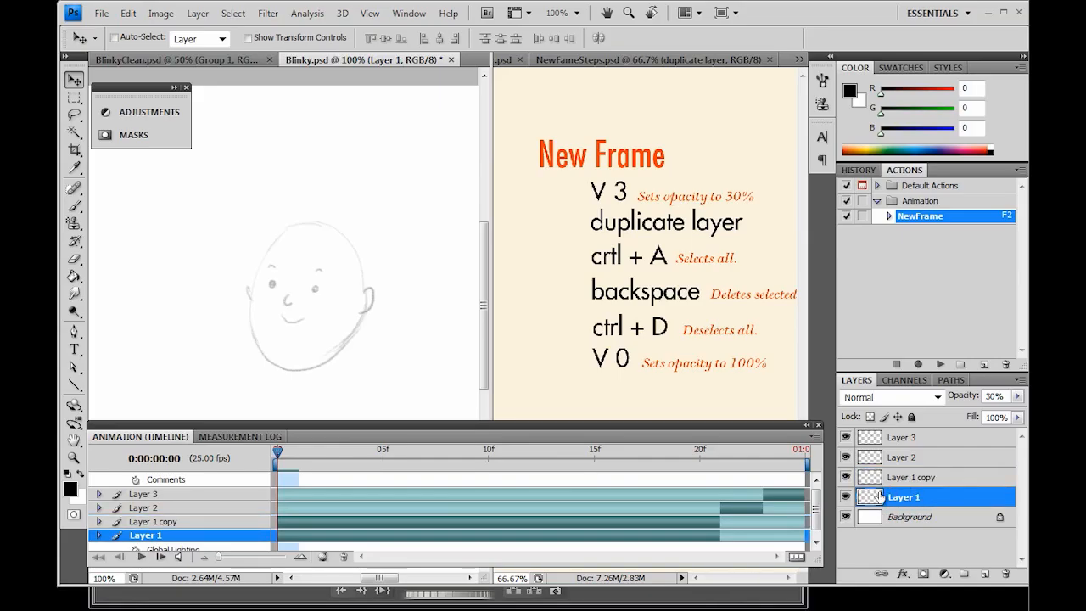
left_click(916, 478)
Set the Brush tool to size 6 and restore Layer 1 copy's opacity to 100%.
key("b")
scroll(325, 305, "up", 2)
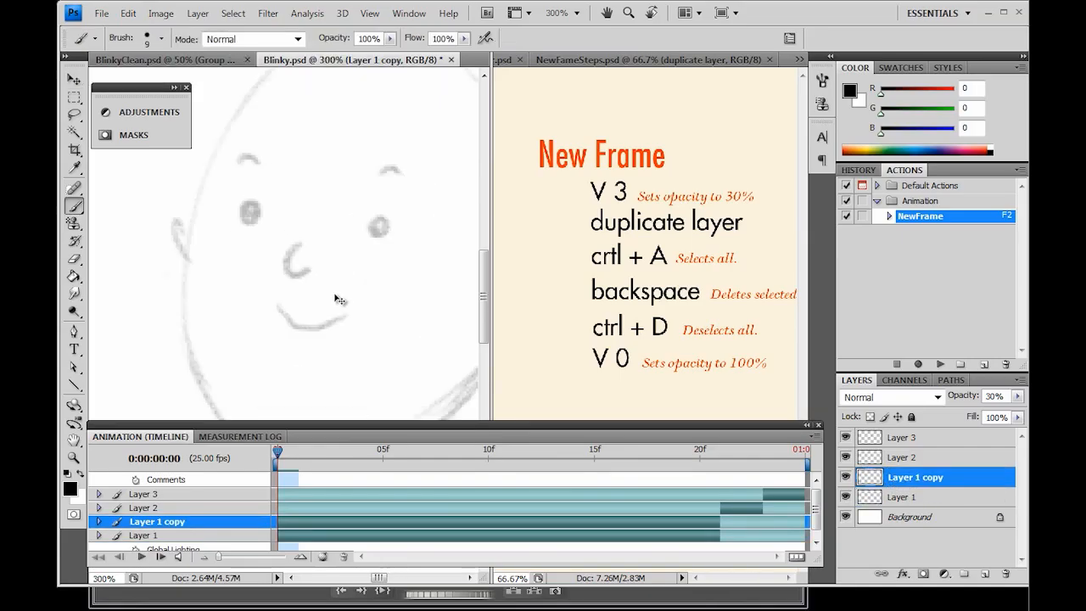
key("bracketleft")
key("bracketleft")
key("bracketleft")
left_click(298, 267)
key("ctrl+z")
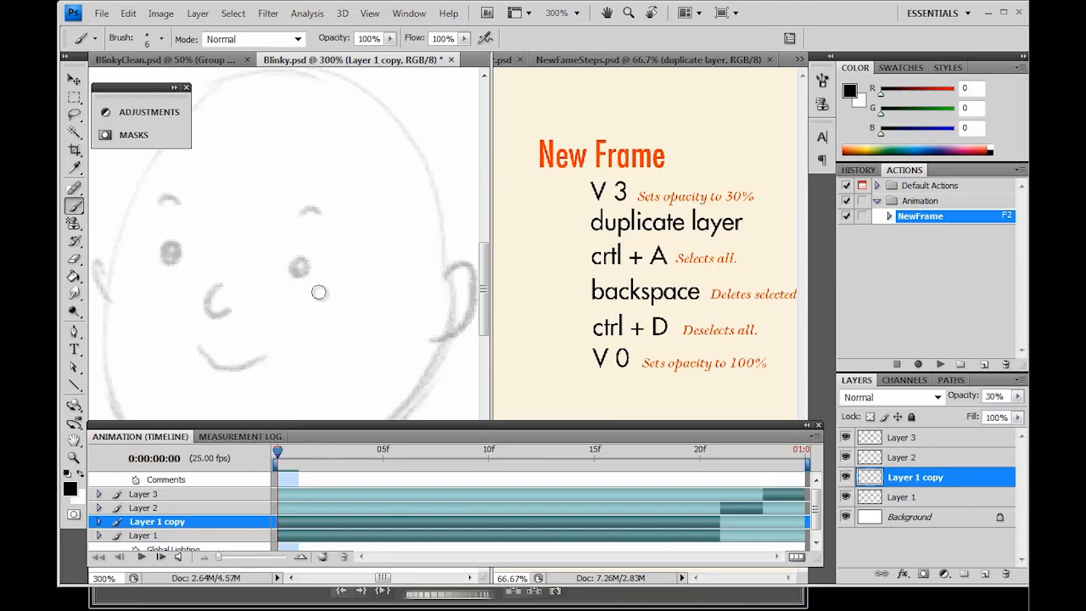
key("v")
key("b")
Ink both eyes and the nose in black over the faint sketch on Layer 1 copy.
left_click(297, 268)
mouse_move(221, 289)
left_mouse_down()
mouse_move(205, 316)
mouse_move(228, 315)
left_mouse_up()
left_click_drag(153, 243, 253, 268)
left_click(269, 276)
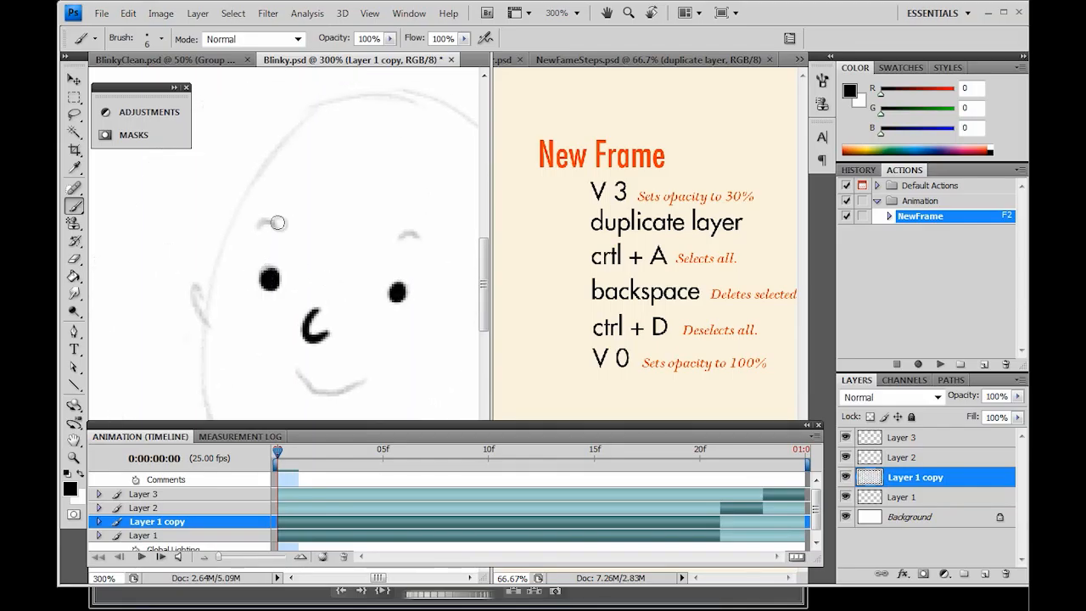
Ink the head outline's upper-left curve from the crown to the left ear, redrawing the stroke until it is smooth.
mouse_move(342, 99)
left_mouse_down()
mouse_move(277, 149)
mouse_move(212, 262)
mouse_move(201, 330)
left_mouse_up()
key("ctrl+z")
key("ctrl+z")
mouse_move(344, 91)
left_mouse_down()
mouse_move(218, 286)
mouse_move(356, 96)
mouse_move(216, 326)
left_mouse_up()
key("ctrl+z")
key("ctrl+z")
key("ctrl+z")
left_click_drag(357, 95, 213, 313)
key("ctrl+z")
mouse_move(364, 97)
left_mouse_down()
mouse_move(205, 320)
mouse_move(246, 194)
mouse_move(210, 293)
left_mouse_up()
key("ctrl+z")
key("ctrl+z")
mouse_move(255, 344)
left_mouse_down()
mouse_move(286, 196)
mouse_move(261, 239)
left_mouse_up()
Reduce the brush size to 5 and ink both eyebrows and the right ear's outer curve.
key("bracketleft")
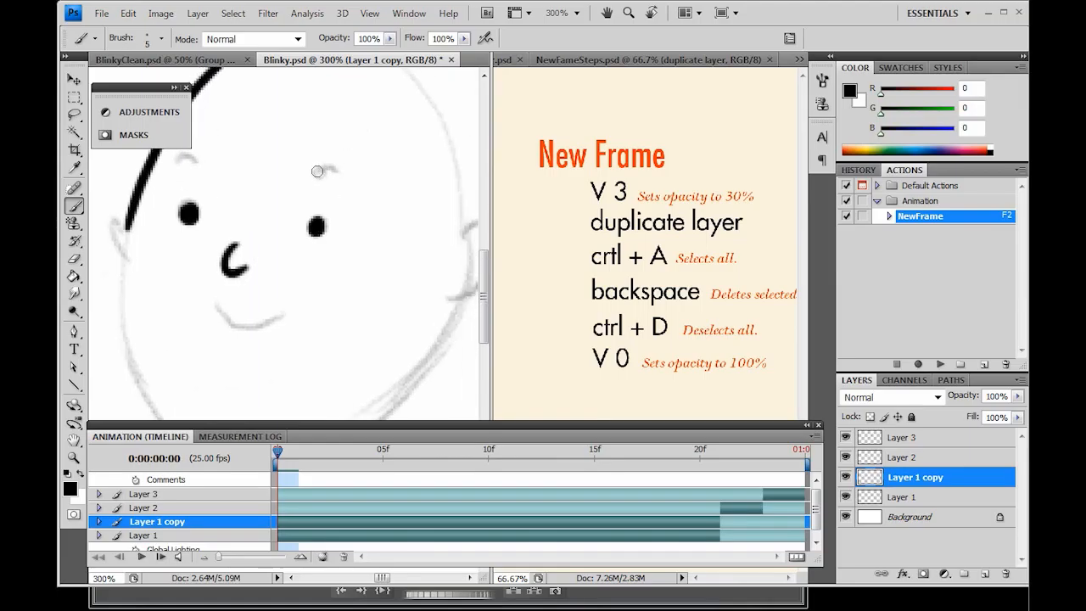
left_click_drag(320, 168, 338, 171)
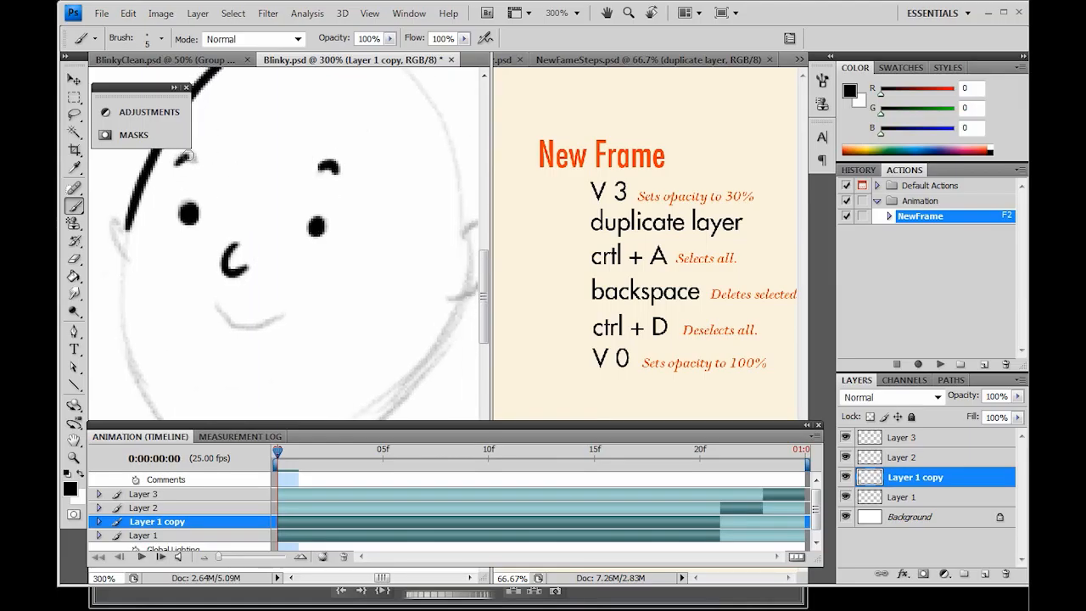
mouse_move(478, 218)
left_mouse_down()
mouse_move(359, 231)
mouse_move(360, 304)
left_mouse_up()
key("ctrl+z")
mouse_move(342, 245)
left_mouse_down()
mouse_move(331, 307)
mouse_move(379, 305)
mouse_move(394, 320)
left_mouse_up()
key("ctrl+z")
Hide the panels and ink the head outline's upper-right curve from the crown to the right ear.
key("Tab")
left_click_drag(304, 195, 427, 241)
left_click_drag(297, 151, 456, 299)
key("ctrl+z")
mouse_move(305, 147)
left_mouse_down()
mouse_move(479, 352)
mouse_move(442, 186)
mouse_move(474, 356)
mouse_move(465, 219)
mouse_move(486, 351)
mouse_move(438, 182)
mouse_move(482, 373)
mouse_move(454, 194)
mouse_move(484, 390)
mouse_move(443, 173)
mouse_move(475, 382)
mouse_move(421, 186)
mouse_move(492, 374)
left_mouse_up()
key("ctrl+z")
key("ctrl+z")
key("ctrl+z")
key("ctrl+z")
key("ctrl+z")
key("ctrl+z")
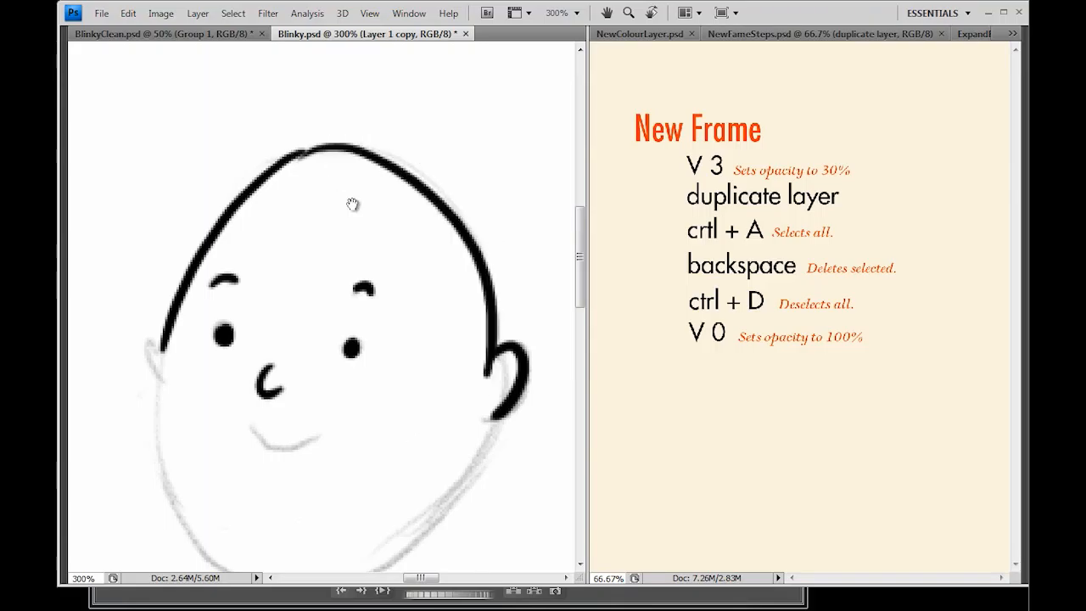
Redraw the short stroke across the crown to join the two upper halves of the head outline.
mouse_move(354, 139)
left_mouse_down()
mouse_move(276, 156)
mouse_move(341, 140)
mouse_move(376, 141)
left_mouse_up()
key("b")
key("ctrl+z")
left_click_drag(276, 171, 363, 150)
Ink the smiling mouth and the jaw line from the left ear down around the chin.
scroll(412, 184, "down", 4)
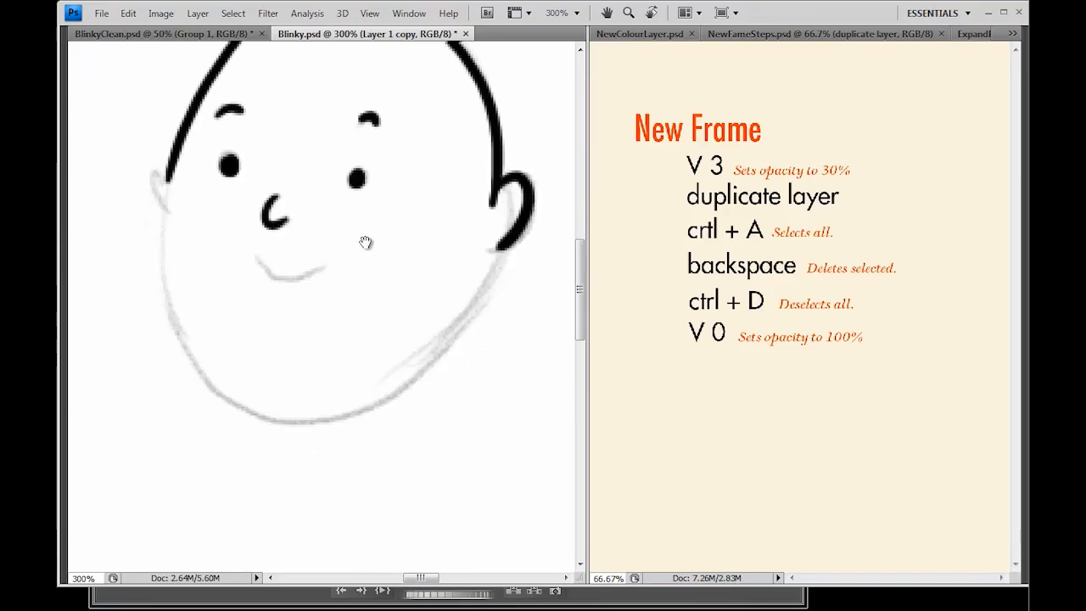
left_click_drag(253, 268, 321, 274)
mouse_move(165, 188)
left_mouse_down()
mouse_move(160, 201)
mouse_move(386, 409)
left_mouse_up()
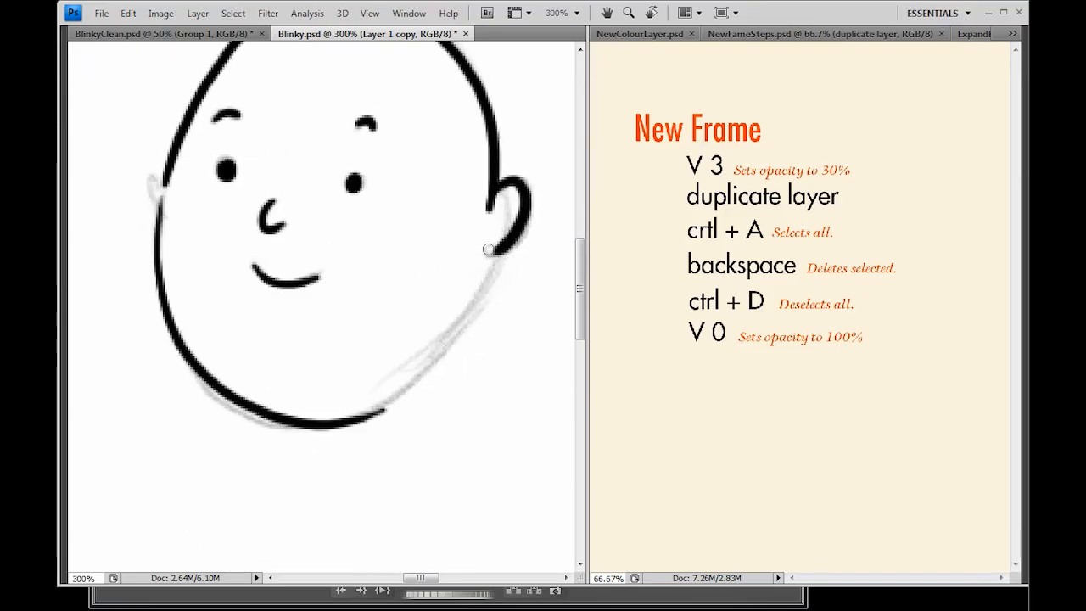
Ink the right jaw line from the right ear to the chin, redrawing it until it meets the chin stroke.
left_click_drag(490, 259, 315, 421)
key("ctrl+z")
key("ctrl+z")
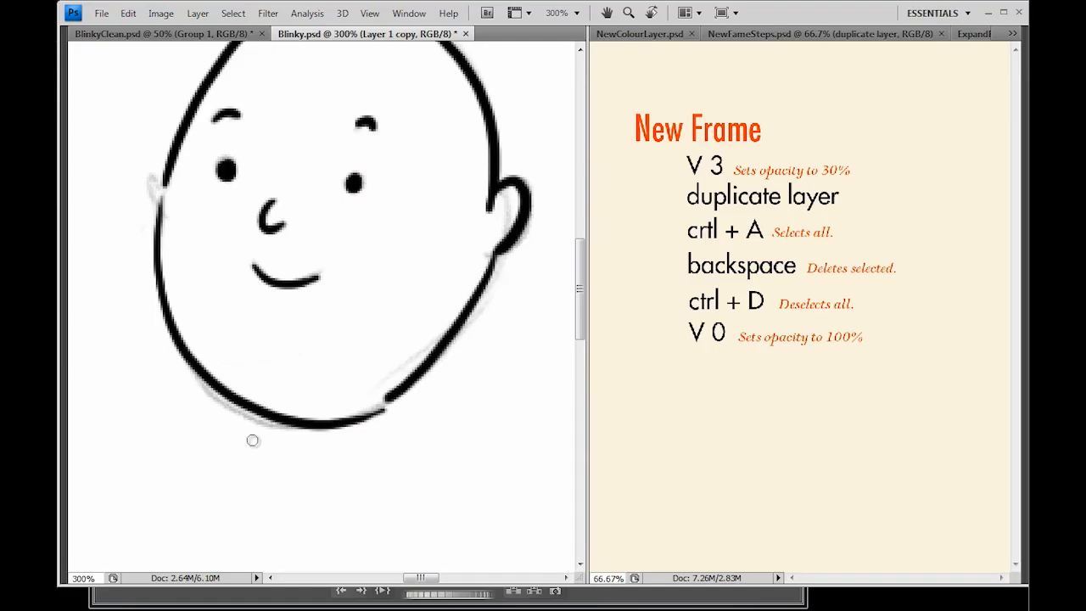
key("ctrl+z")
left_click_drag(492, 260, 338, 421)
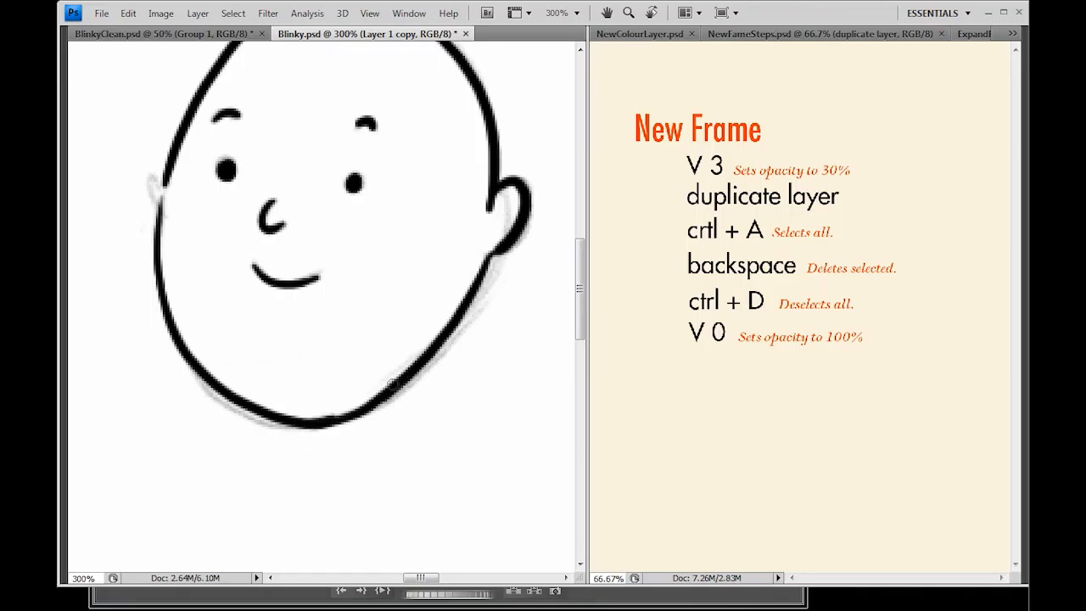
Ink the left ear beside the head outline and add the inner fold of the right ear.
mouse_move(159, 191)
left_mouse_down()
mouse_move(157, 240)
mouse_move(160, 230)
left_mouse_up()
key("ctrl+z")
key("ctrl+z")
mouse_move(170, 161)
left_mouse_down()
mouse_move(159, 258)
mouse_move(155, 231)
left_mouse_up()
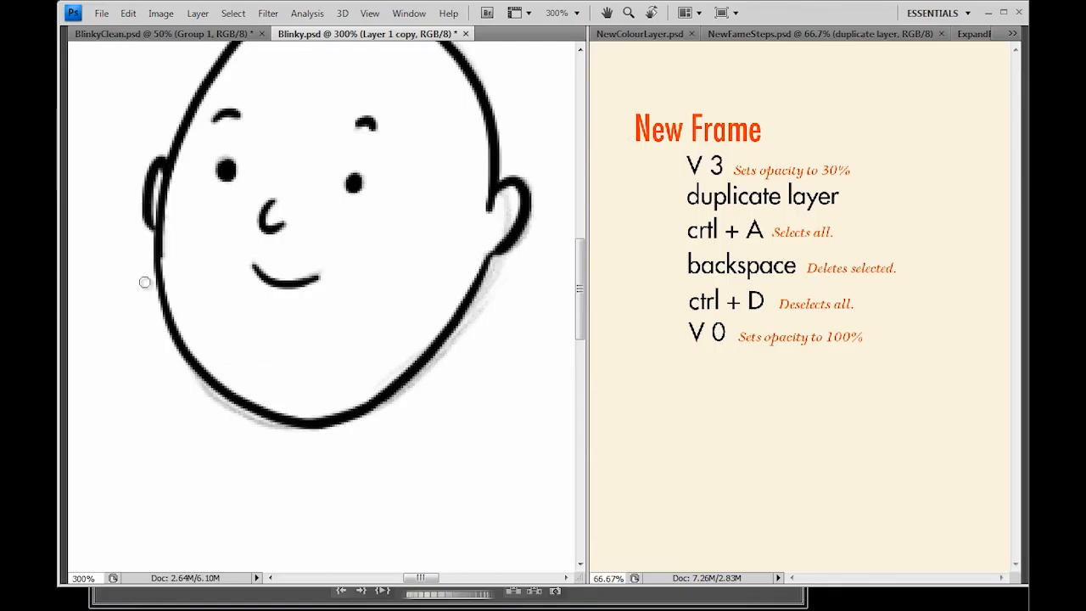
left_click_drag(506, 205, 528, 207)
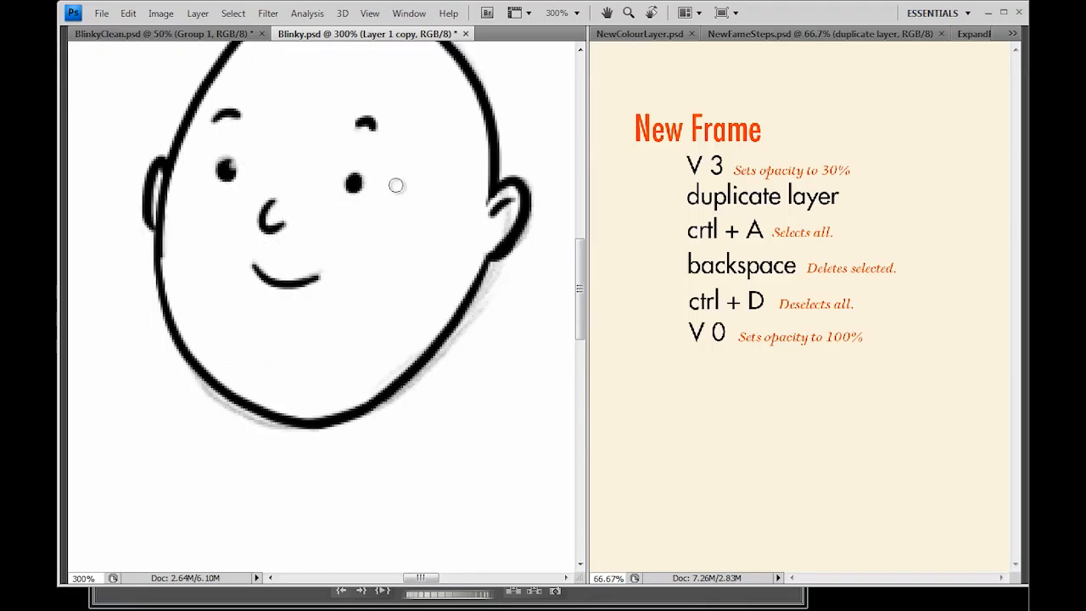
Examine the inked face in the fitted view and at 200% zoom.
key("ctrl+0")
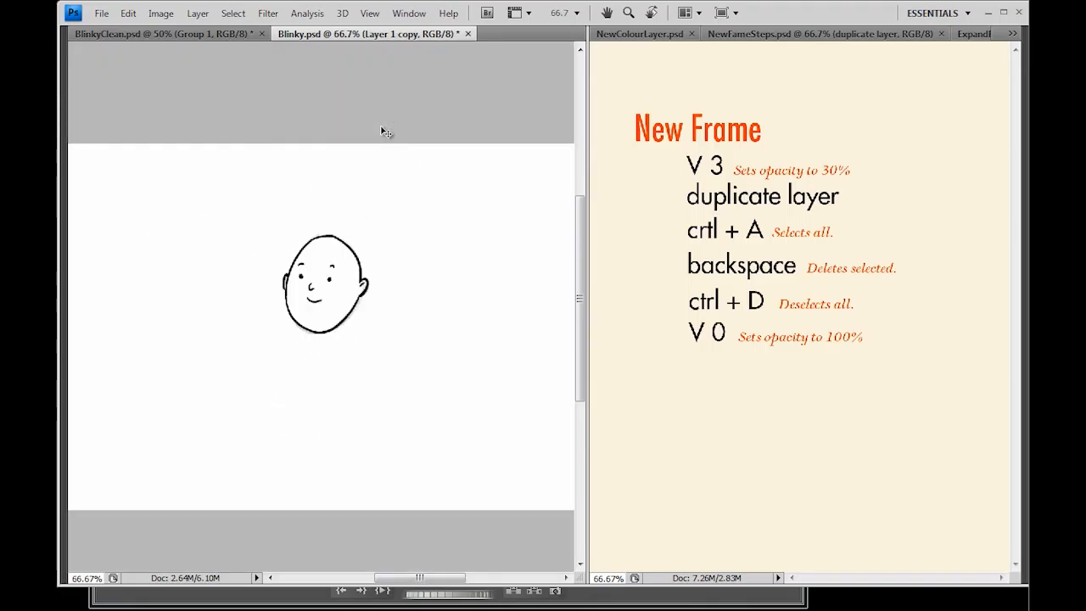
key("ctrl+plus")
key("ctrl+plus")
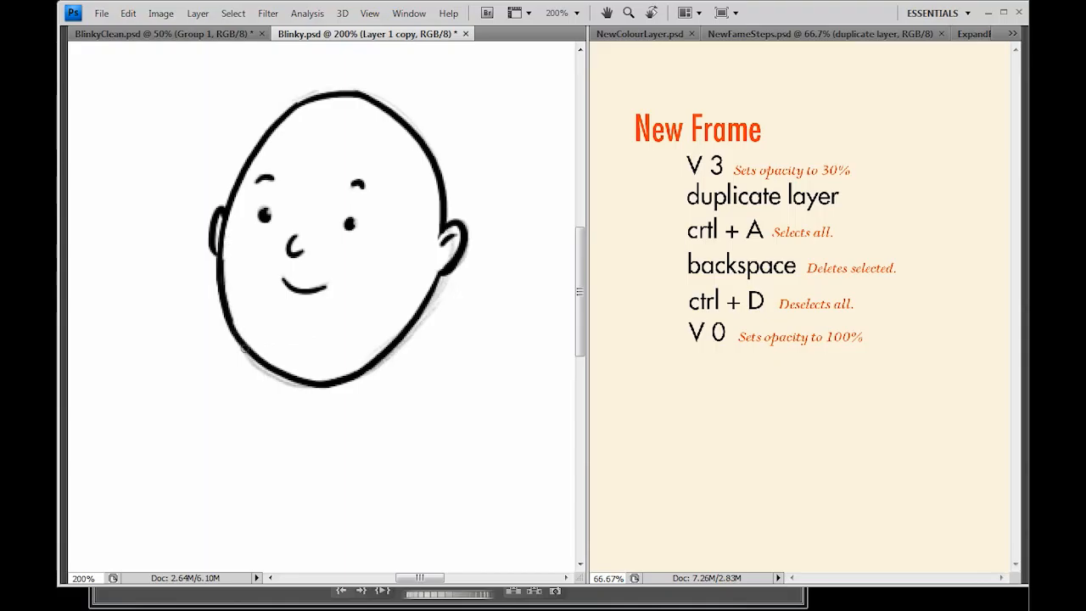
key("ctrl+0")
key("ctrl+plus")
key("ctrl+plus")
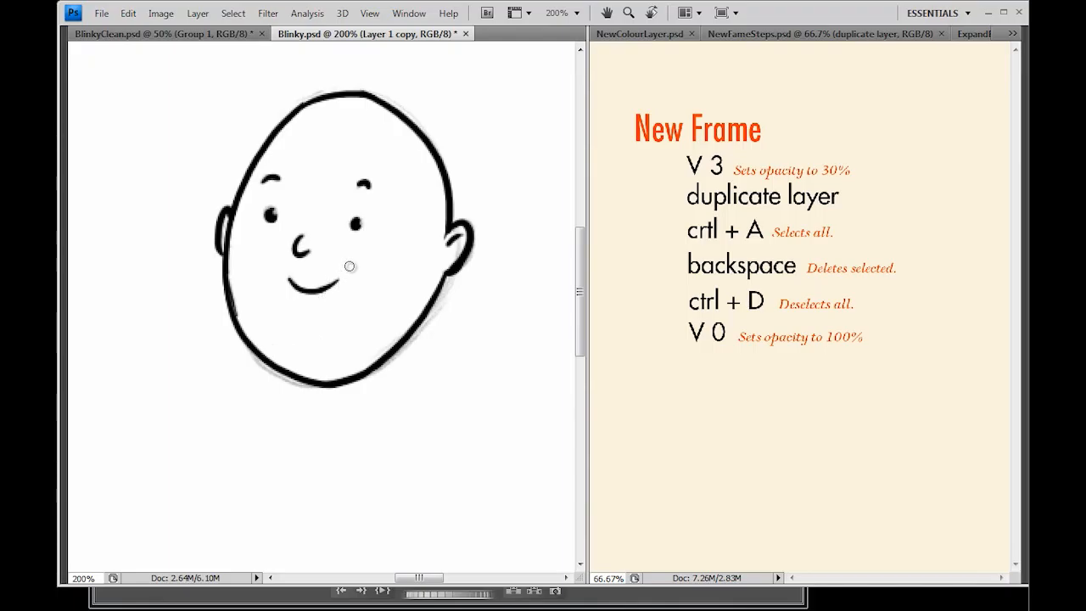
Show the panels again and hide the Layer 1 sketch beneath the inked face.
key("ctrl+plus")
key("ctrl+plus")
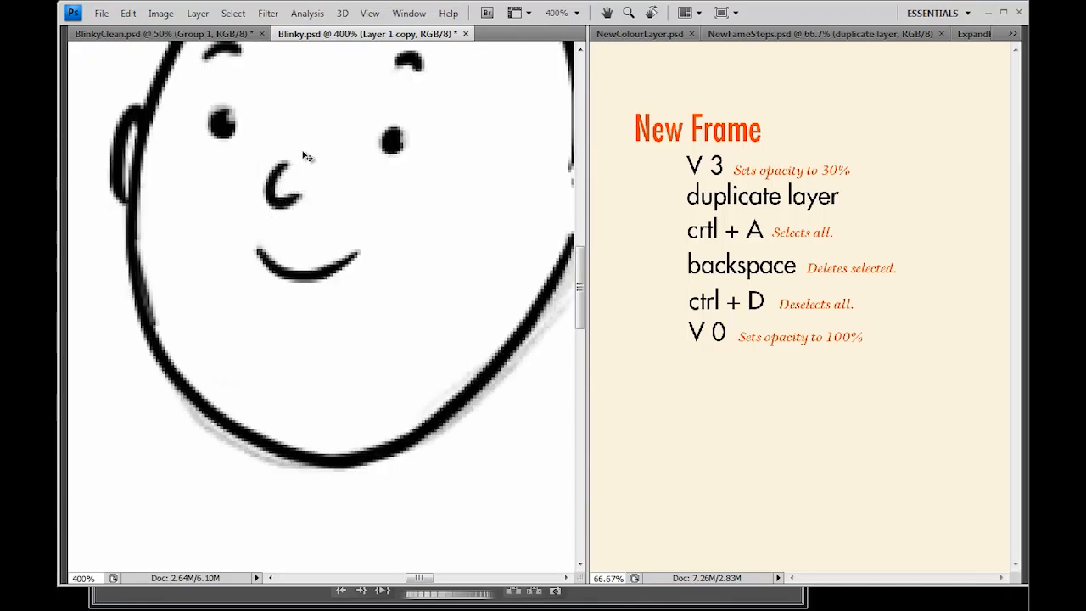
key("ctrl+minus")
key("ctrl+minus")
key("ctrl+minus")
key("ctrl+minus")
key("Tab")
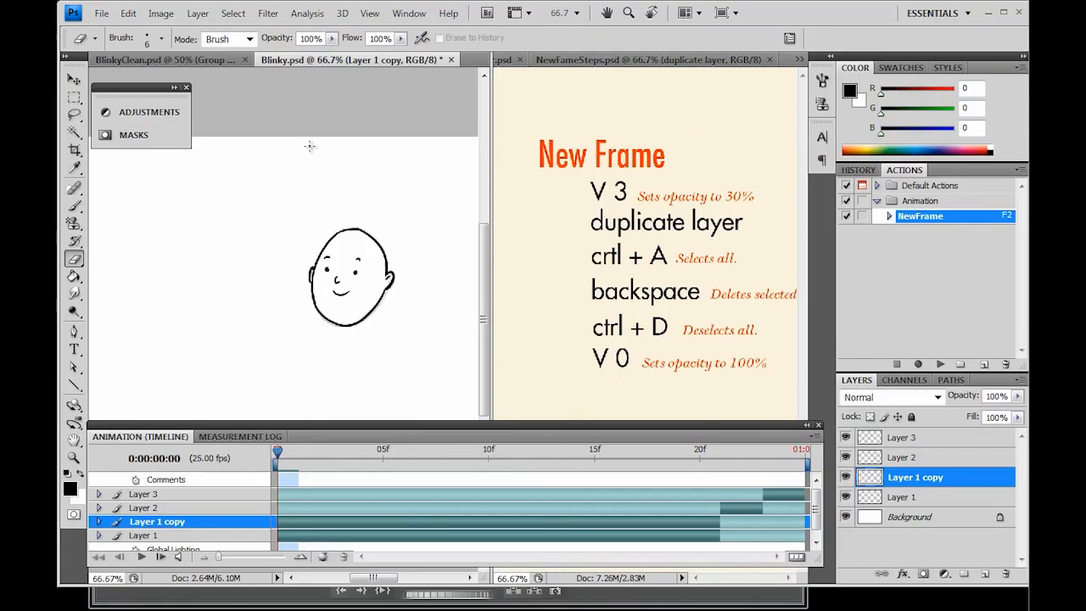
left_click(846, 496)
key("ctrl+minus")
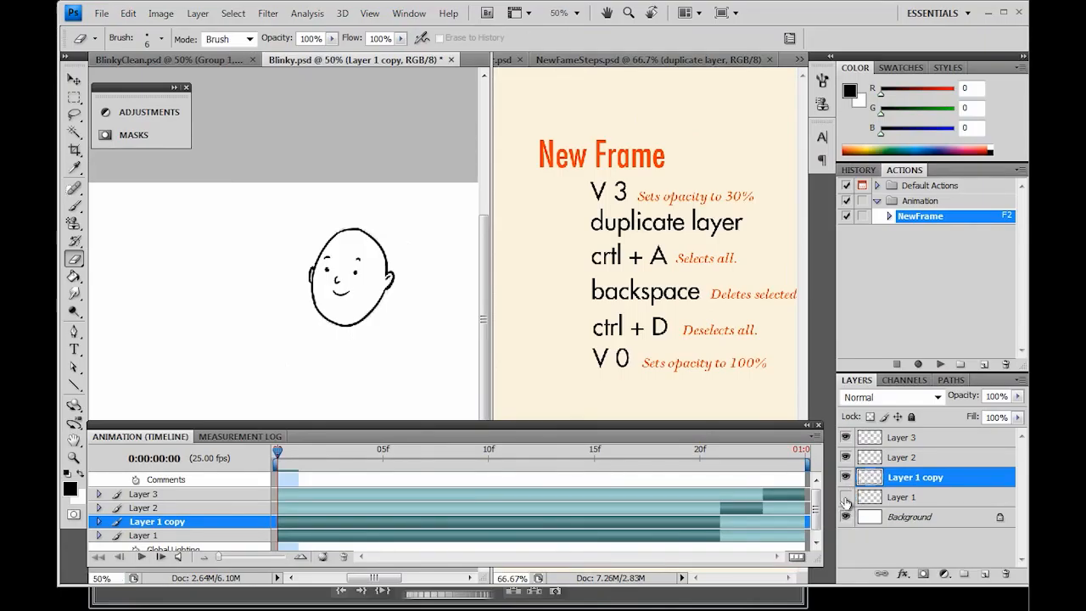
Crop the canvas to a roughly square area closely surrounding the face.
key("c")
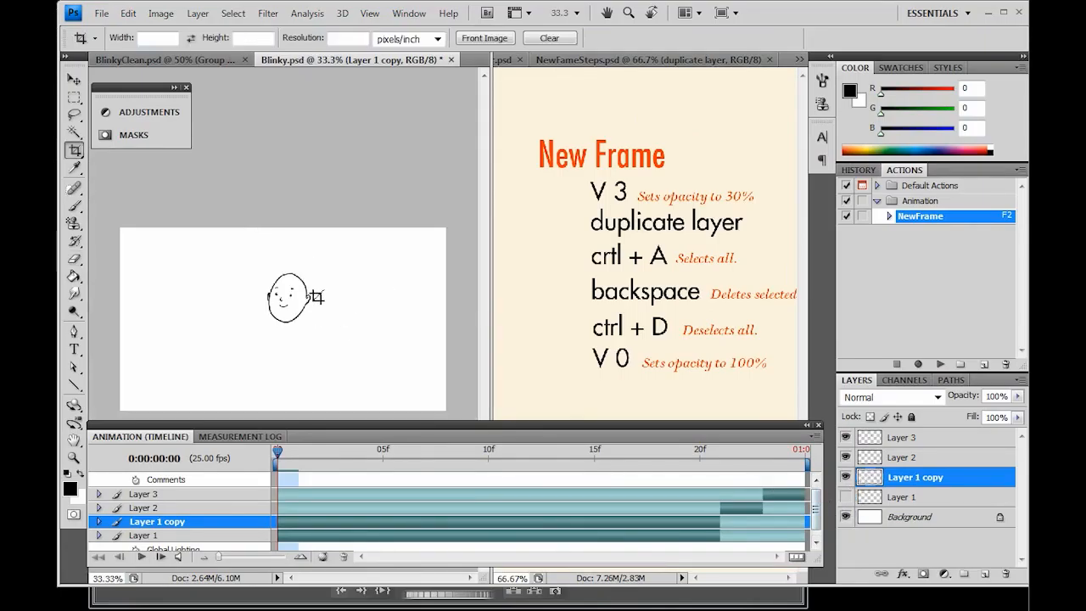
mouse_move(249, 262)
left_mouse_down()
mouse_move(330, 330)
mouse_move(291, 336)
left_mouse_up()
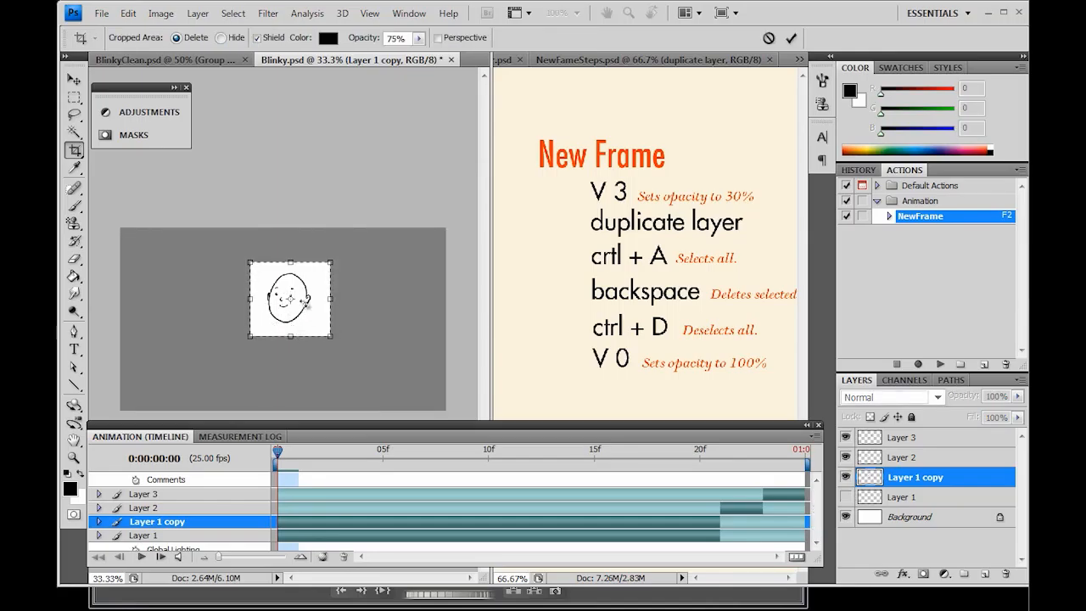
key("Return")
key("ctrl+plus")
key("ctrl+plus")
key("ctrl+plus")
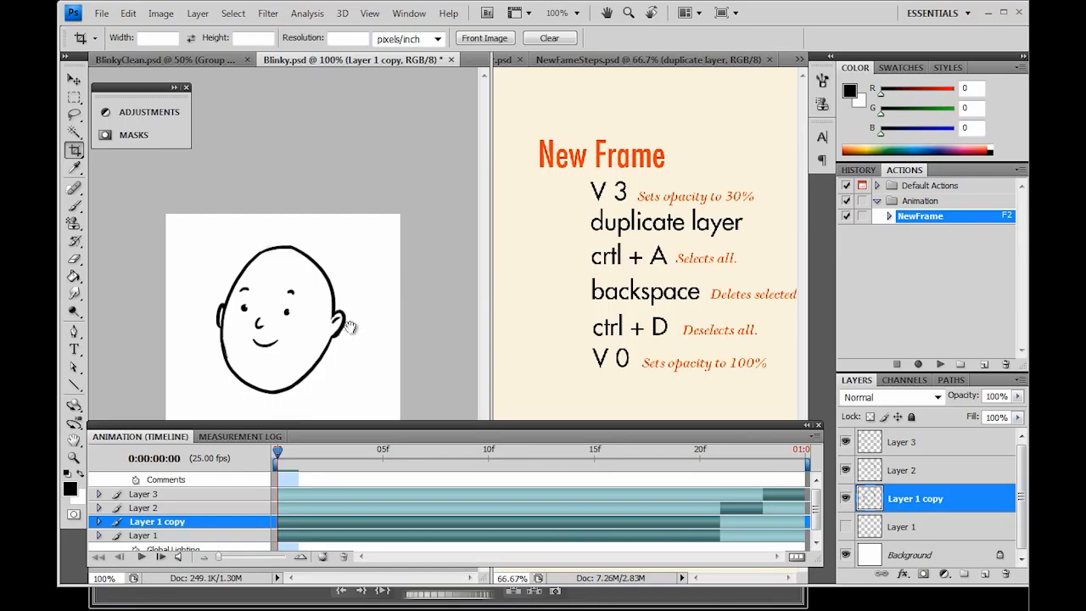
key("ctrl+plus")
Clean up the lower-left edge of the face outline with the Eraser.
key("e")
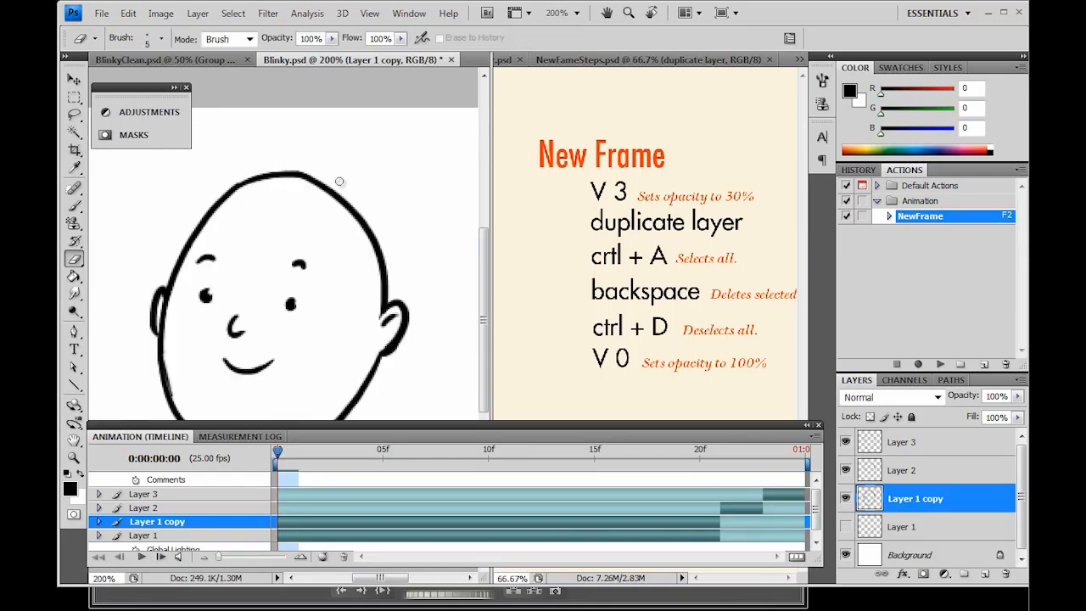
key("ctrl+minus")
key("ctrl+minus")
key("ctrl+plus")
key("ctrl+plus")
left_click_drag(173, 391, 166, 358)
left_click_drag(175, 404, 168, 348)
key("ctrl+minus")
key("ctrl+minus")
key("ctrl+plus")
key("ctrl+plus")
key("ctrl+minus")
key("ctrl+minus")
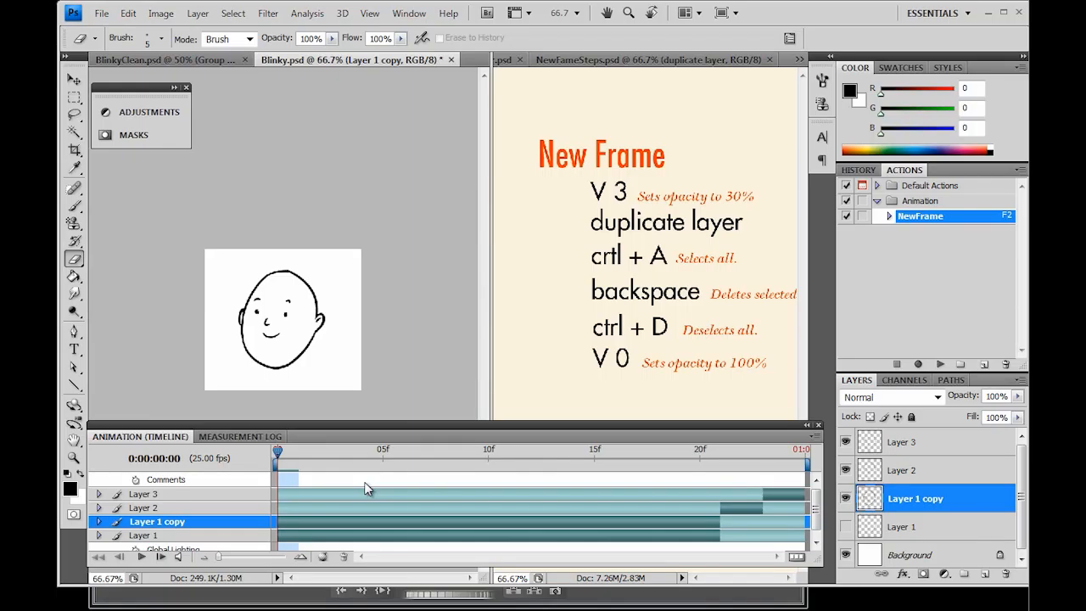
Compare the inked face with the original sketch by toggling the visibility of Layer 1 copy and Layer 1.
left_click(845, 497)
left_click(845, 497)
left_click(845, 525)
left_click(845, 500)
left_click(846, 525)
left_click(845, 500)
Choose the Paint Bucket and set the foreground color to red f70b0b.
key("ctrl+plus")
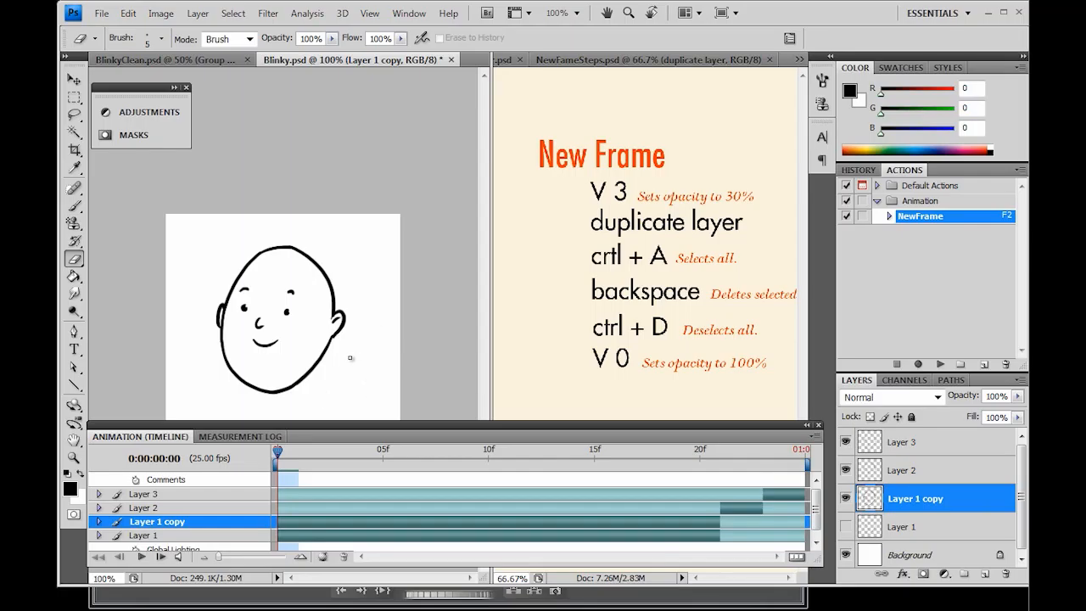
key("g")
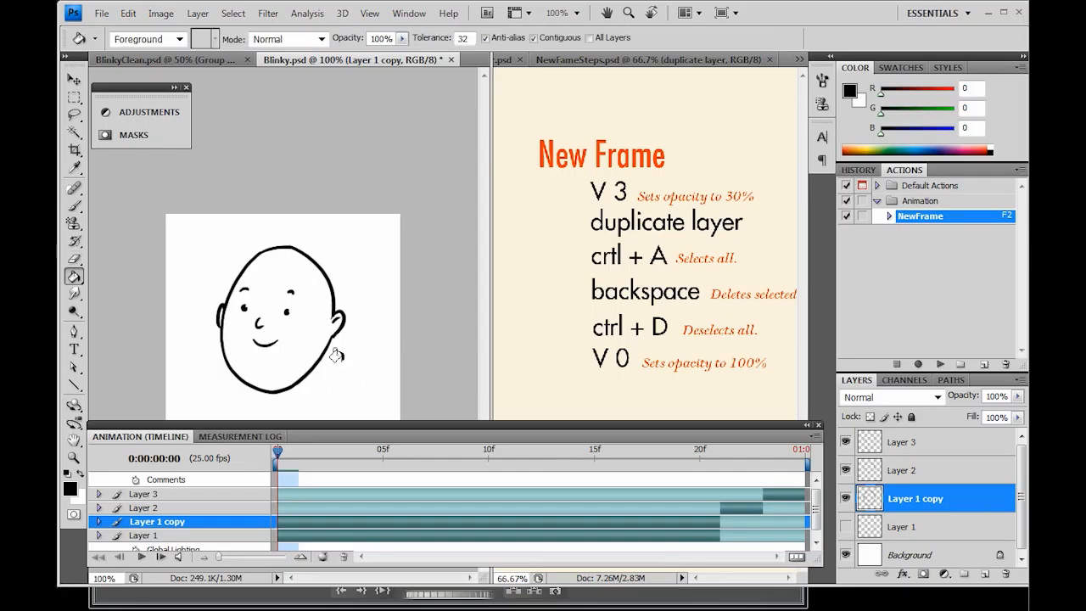
left_click(71, 490)
left_click(740, 151)
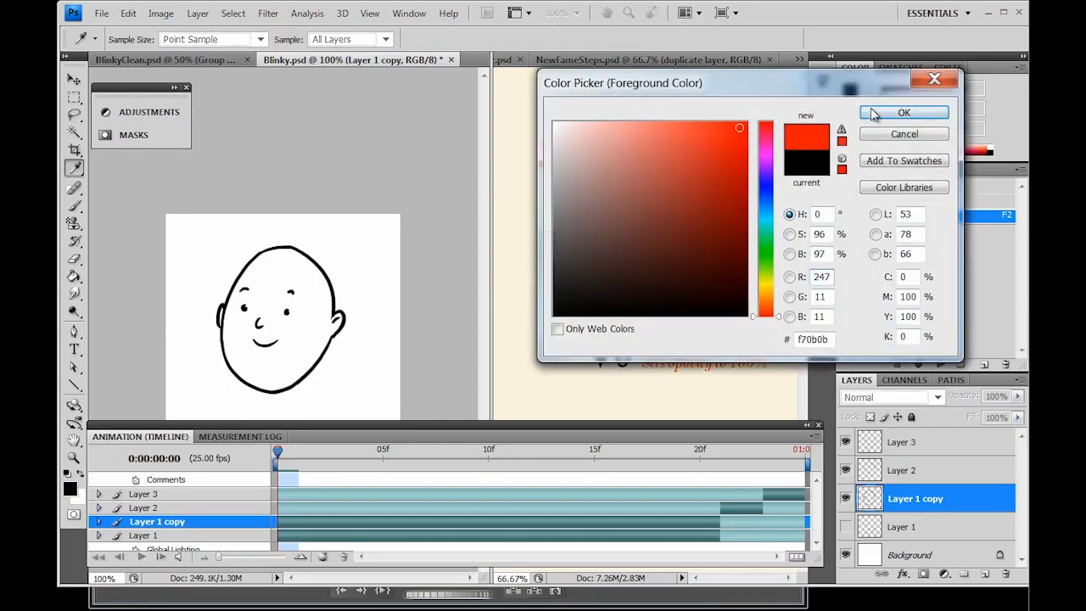
left_click(886, 113)
Try filling the face directly on Layer 1 copy with red and examine the fill's edges around the eyes, brow and nose.
key("ctrl+plus")
left_click(286, 311)
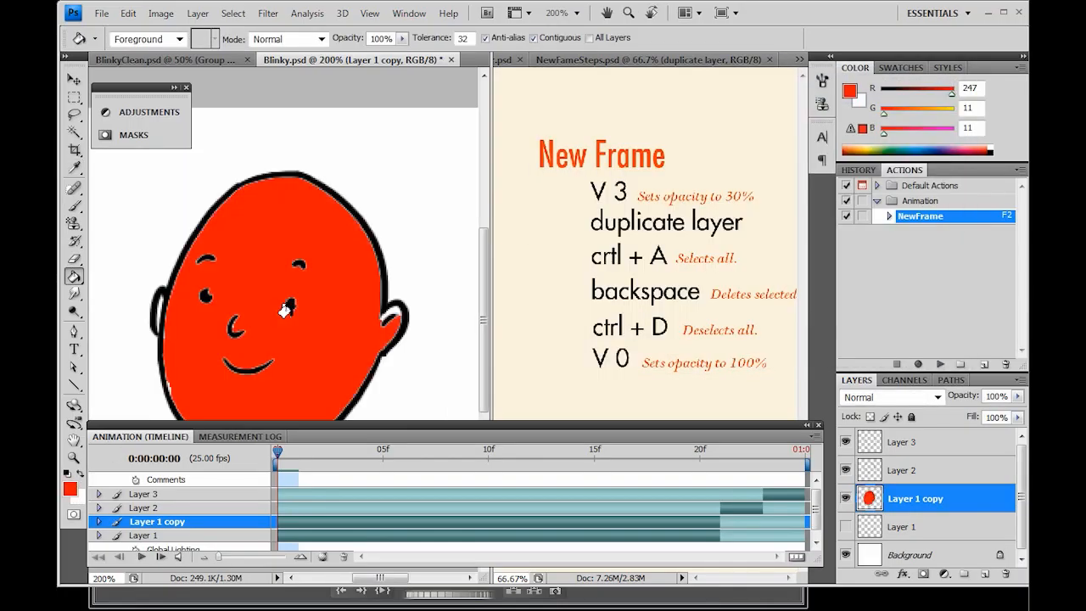
scroll(286, 311, "up", 4)
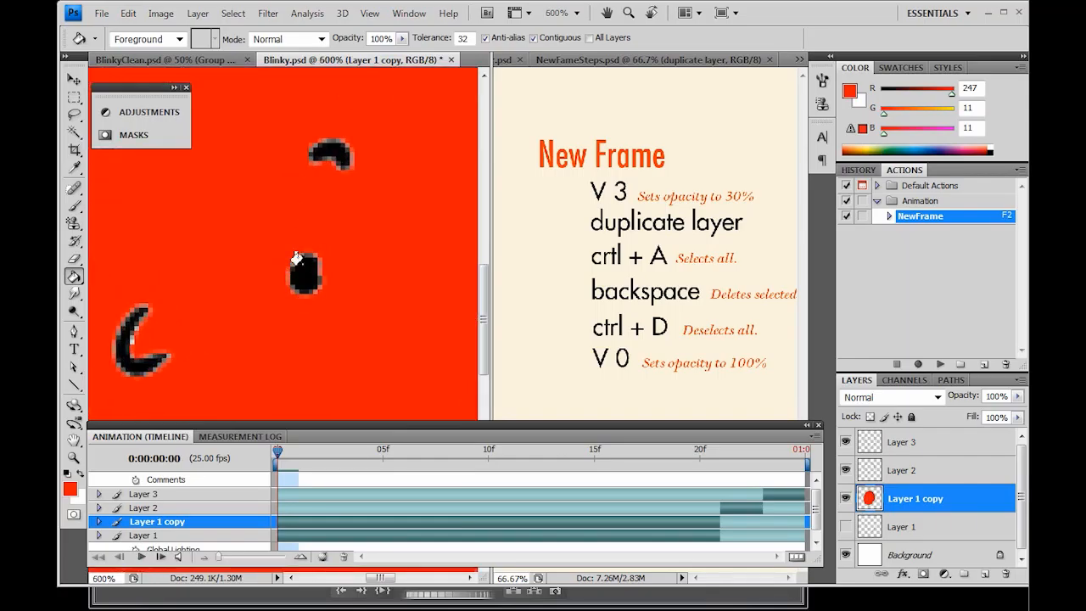
key("ctrl+minus")
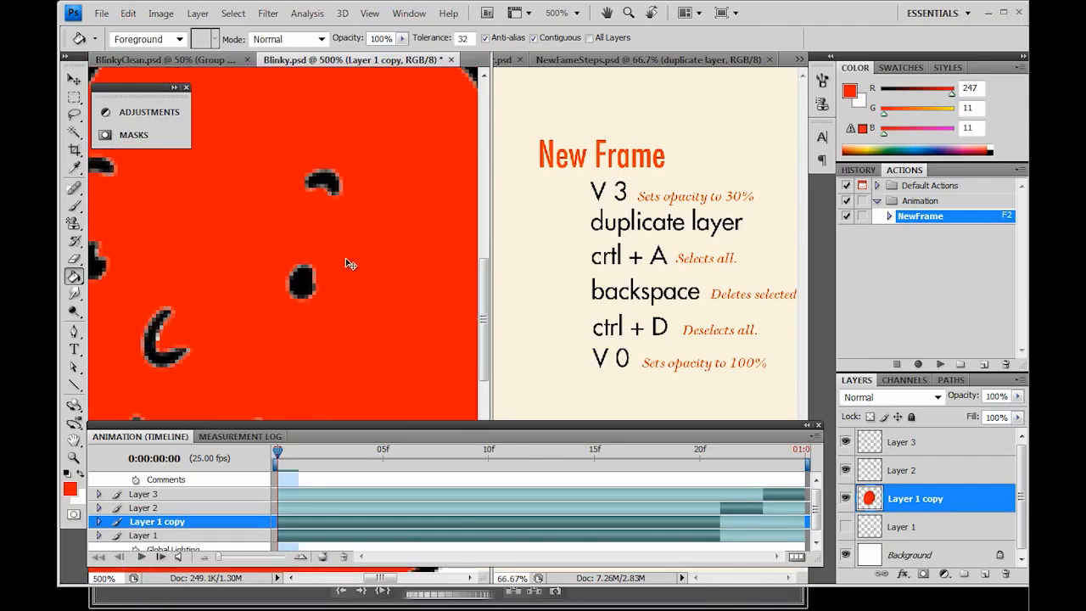
key("ctrl+minus")
key("ctrl+minus")
key("ctrl+plus")
key("ctrl+plus")
left_click_drag(163, 195, 311, 351)
key("ctrl+minus")
key("ctrl+minus")
key("ctrl+minus")
key("ctrl+minus")
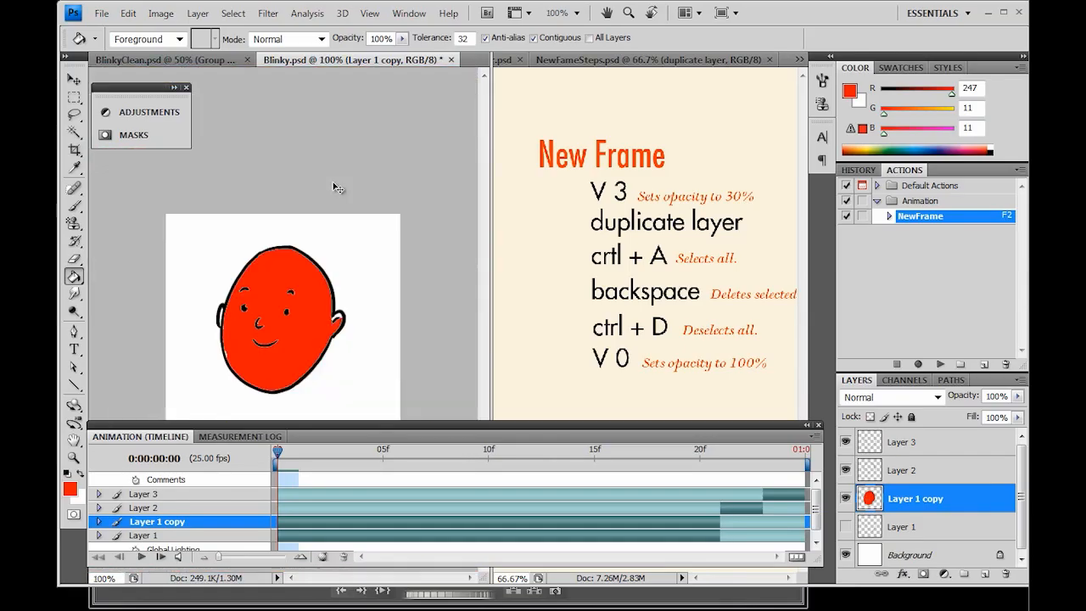
Undo the red face fill and return the timeline playhead to the first frame.
key("ctrl+plus")
key("ctrl+z")
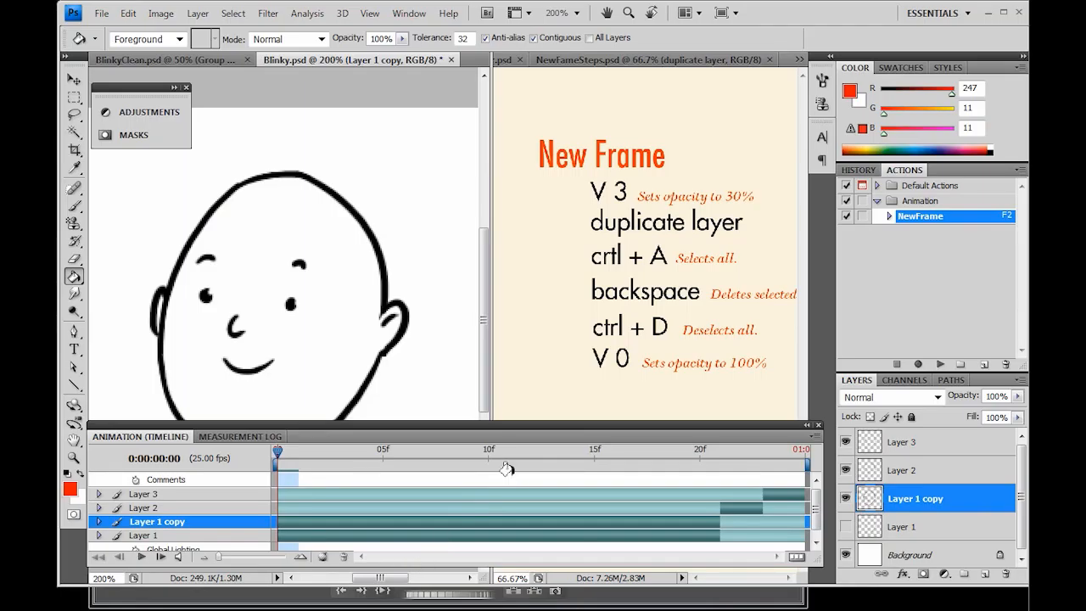
key("ctrl+plus")
key("ctrl+minus")
key("space")
left_click_drag(387, 357, 404, 269)
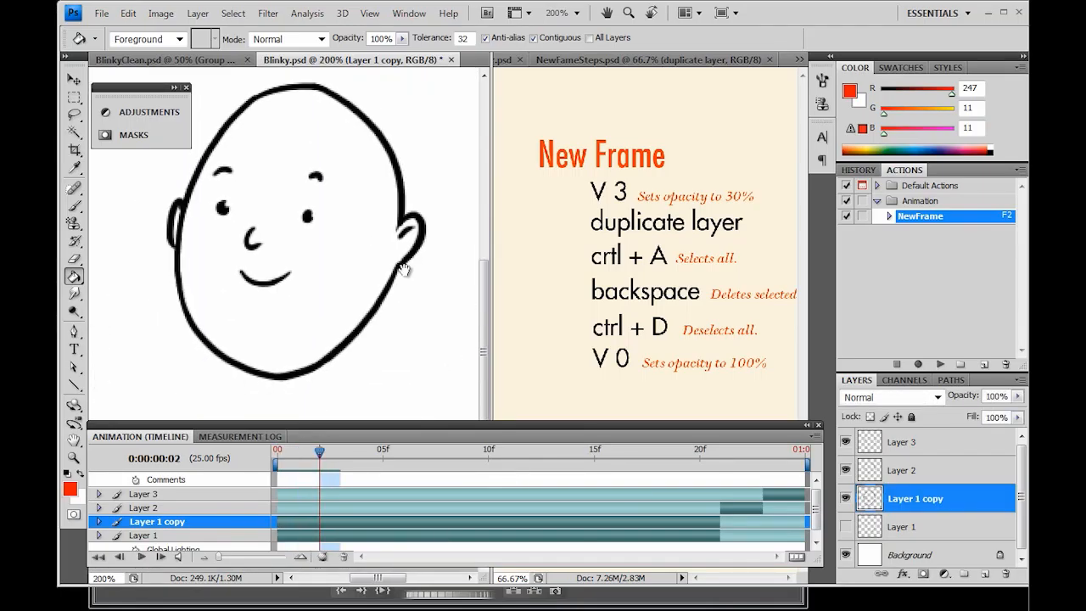
left_click_drag(320, 453, 275, 453)
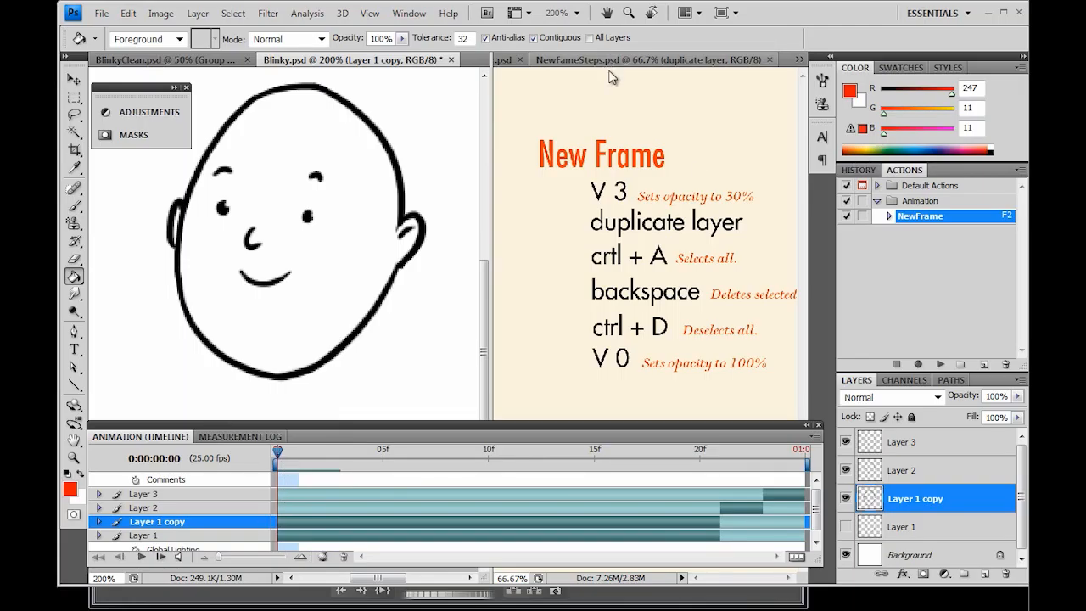
Bring up the NewColourLayer.psd notes beside the drawing and switch to the Move tool.
left_click(799, 59)
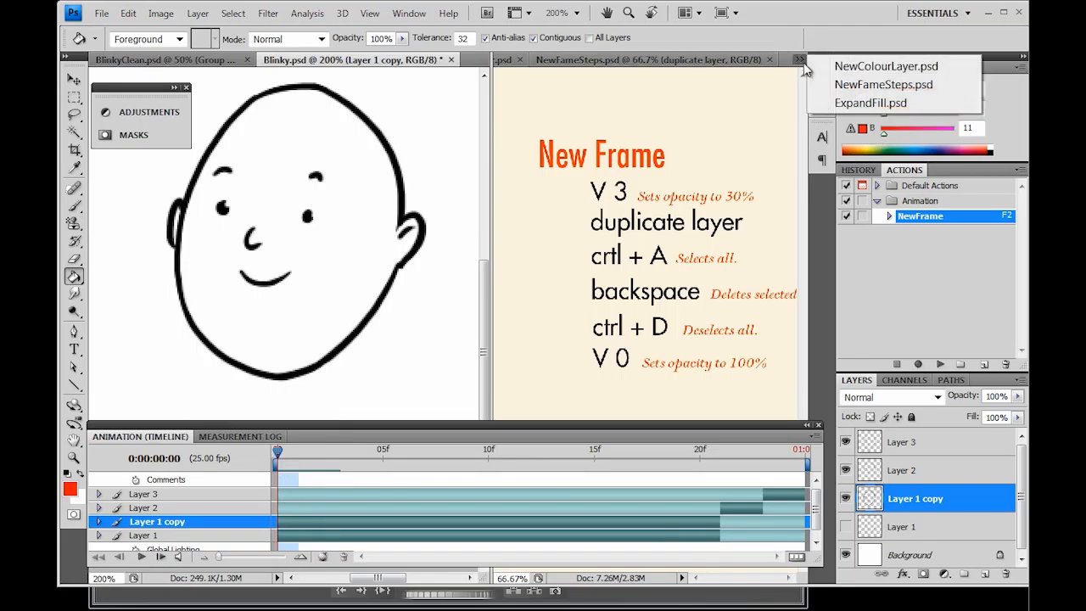
left_click(882, 66)
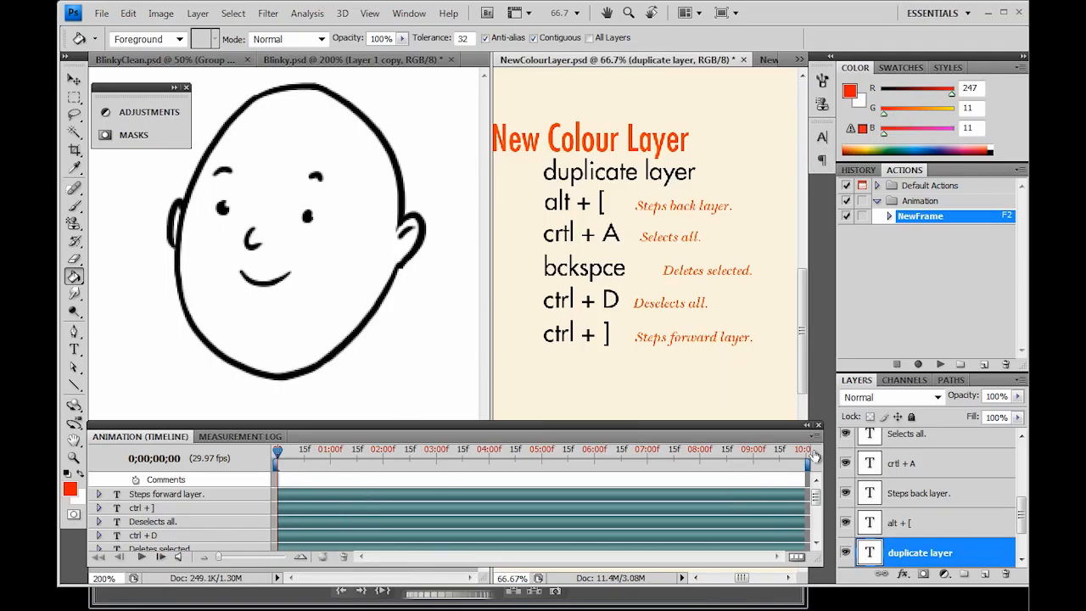
left_click(74, 79)
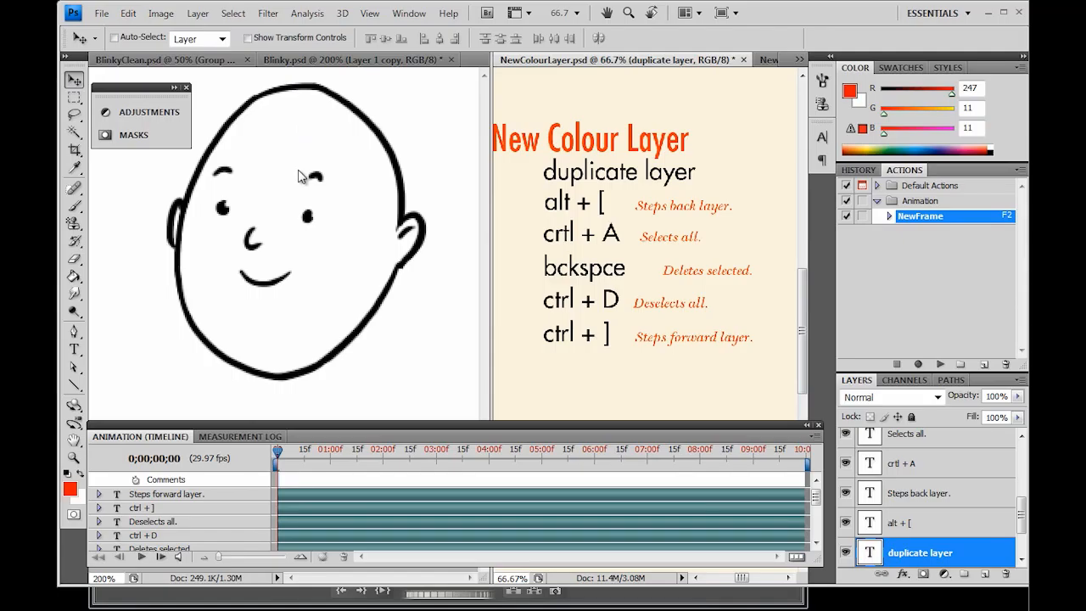
Return to Blinky.psd at 100% zoom and check the contents of Layer 1 copy by toggling its visibility.
left_click(390, 126)
key("ctrl+1")
left_click(845, 497)
left_click(845, 499)
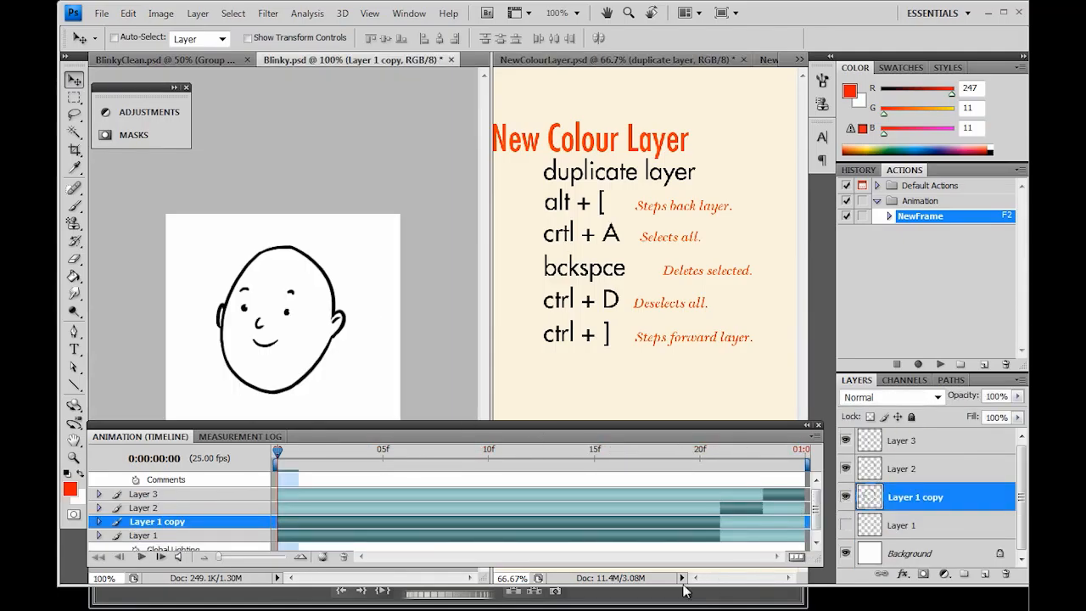
left_click(844, 499)
left_click(845, 499)
Create an action named NewColourLayer in the Animation set and start recording it.
left_click(983, 364)
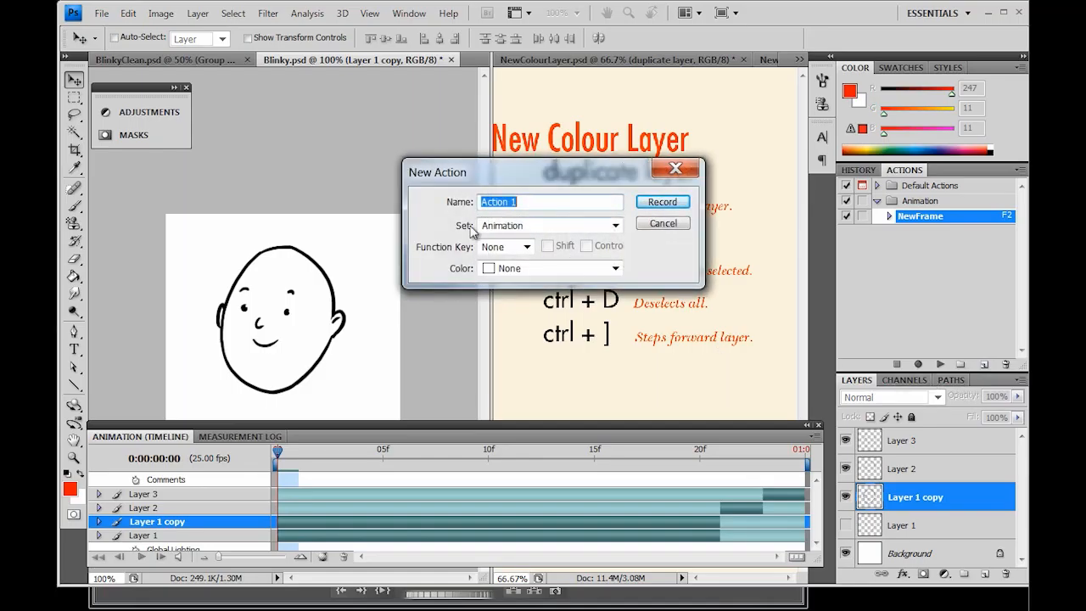
type("NewColourLayer")
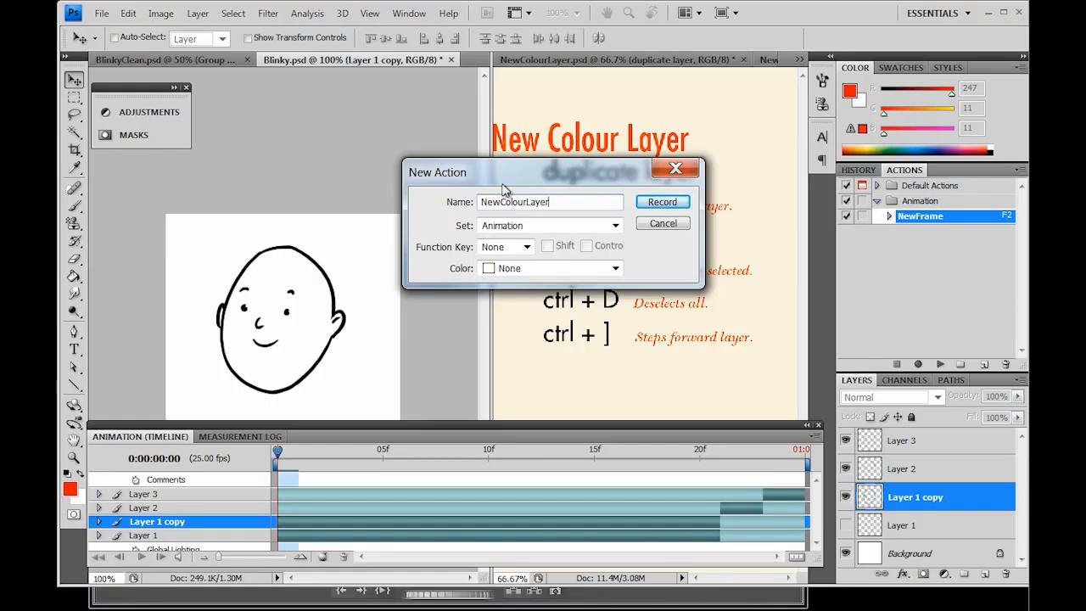
left_click(662, 201)
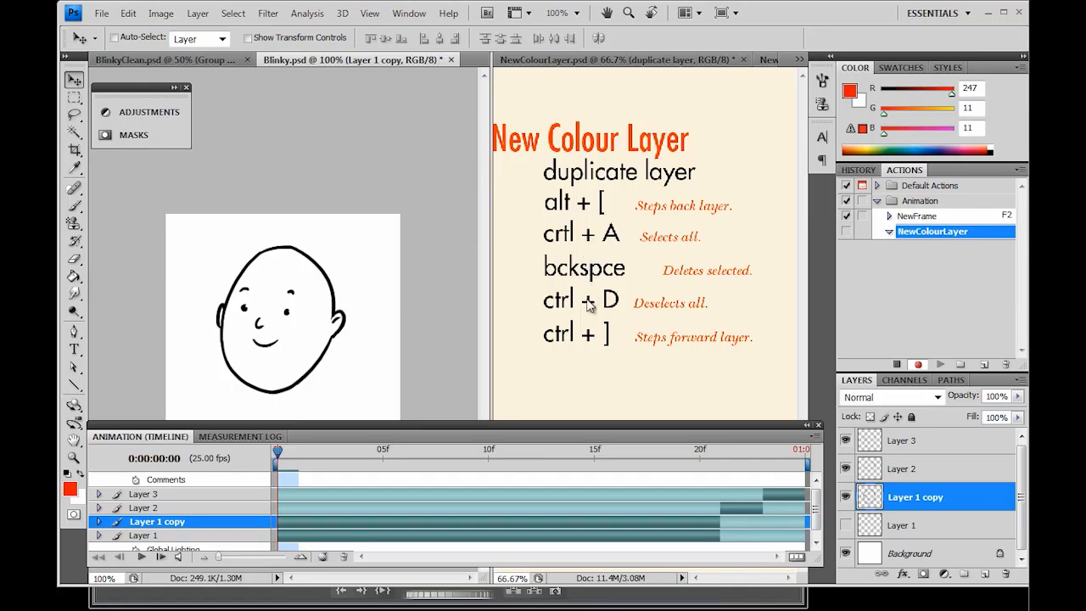
Duplicate Layer 1 copy and delete the entire contents of the layer directly behind the duplicate.
left_click_drag(975, 501, 982, 572)
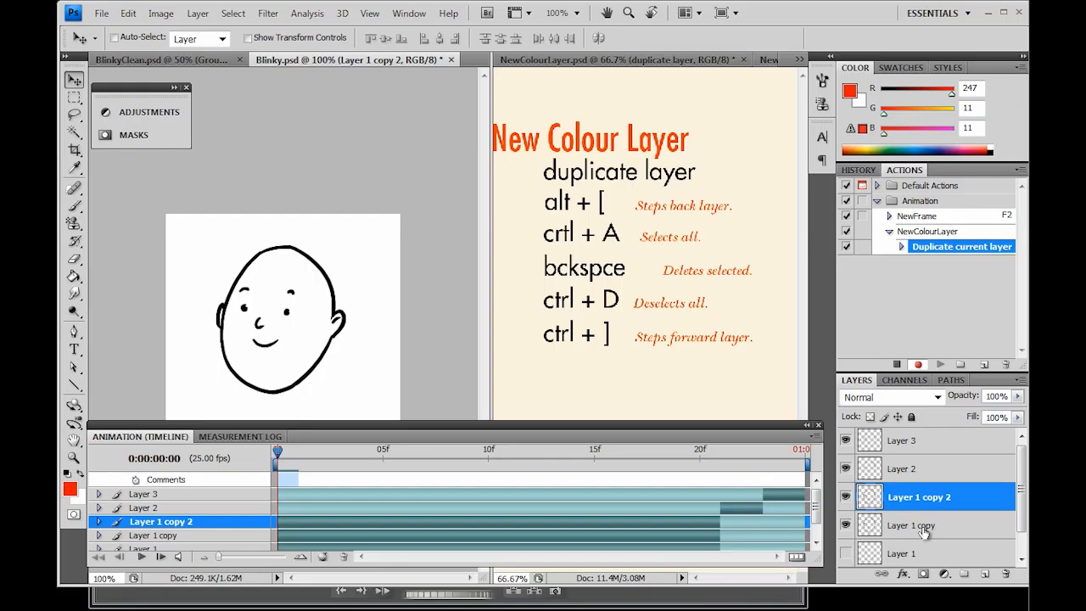
key("alt+bracketleft")
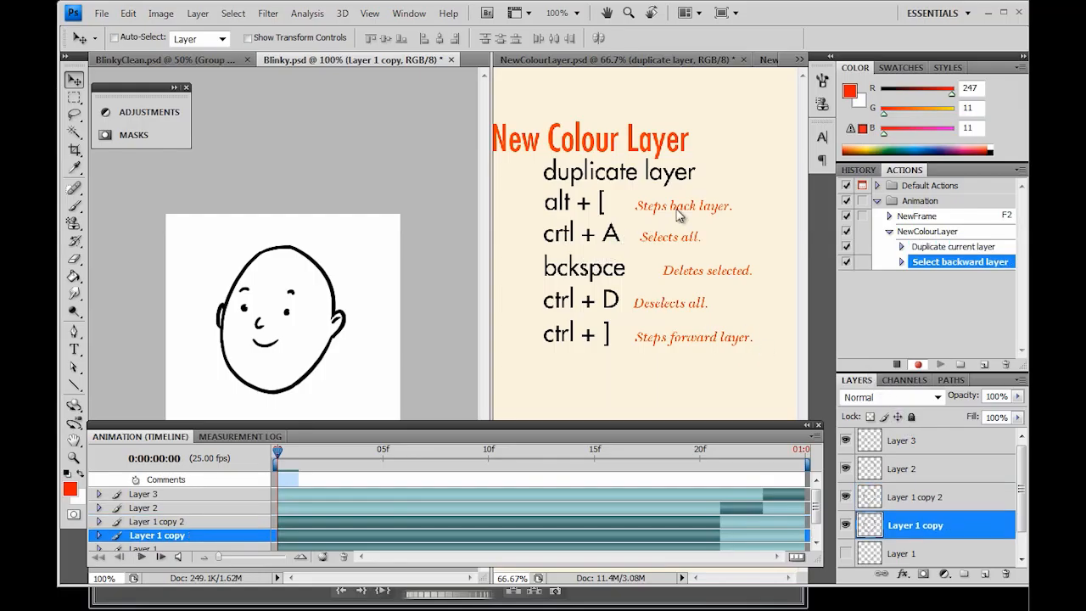
key("ctrl+a")
key("BackSpace")
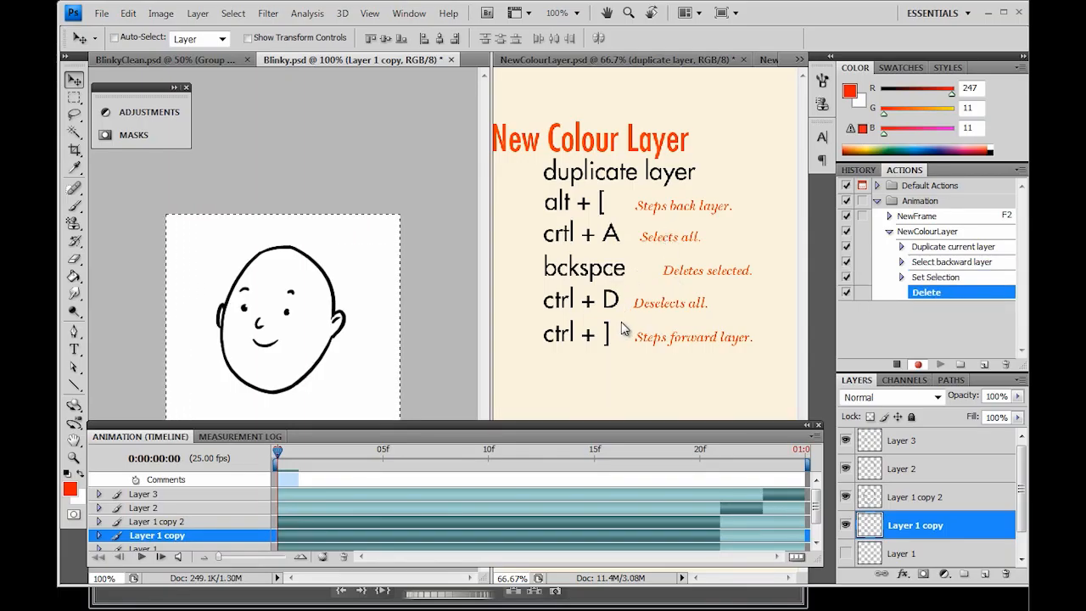
Clear the selection, step forward to the upper duplicate layer and end the action recording.
key("ctrl+d")
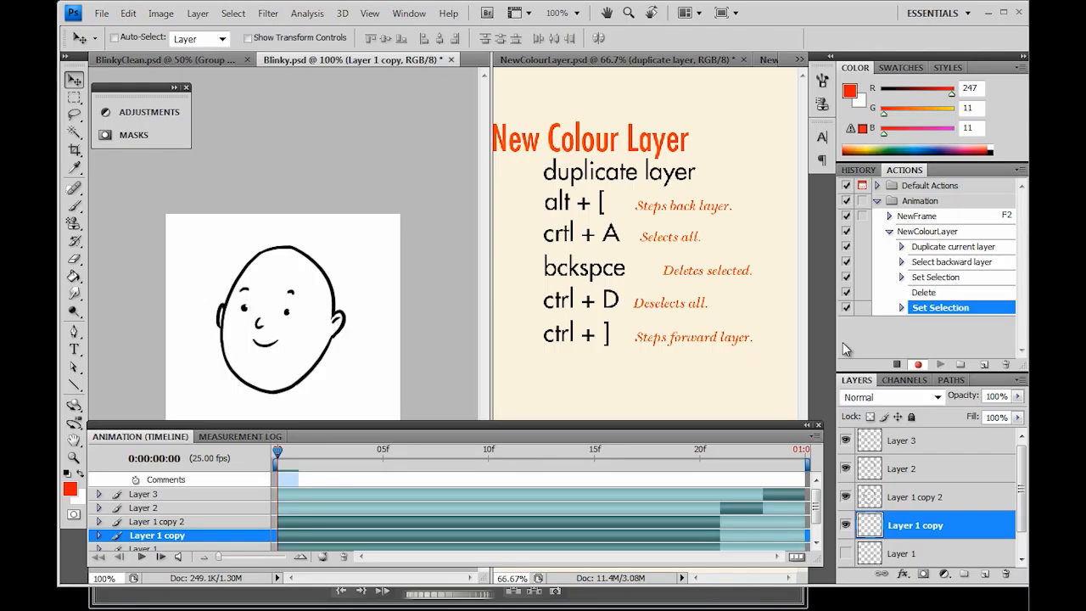
key("alt+bracketright")
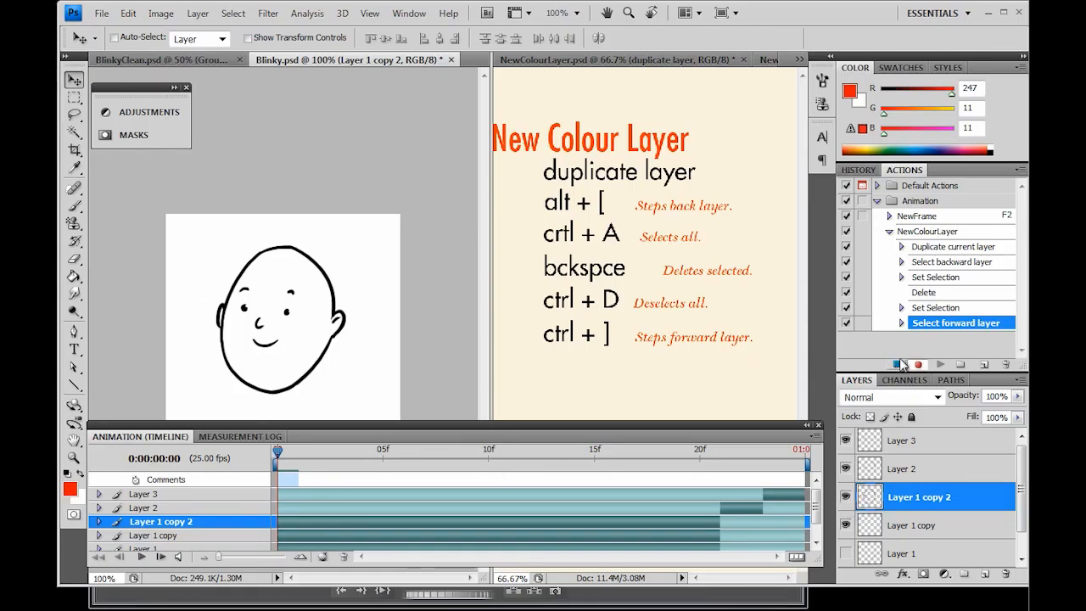
left_click(897, 365)
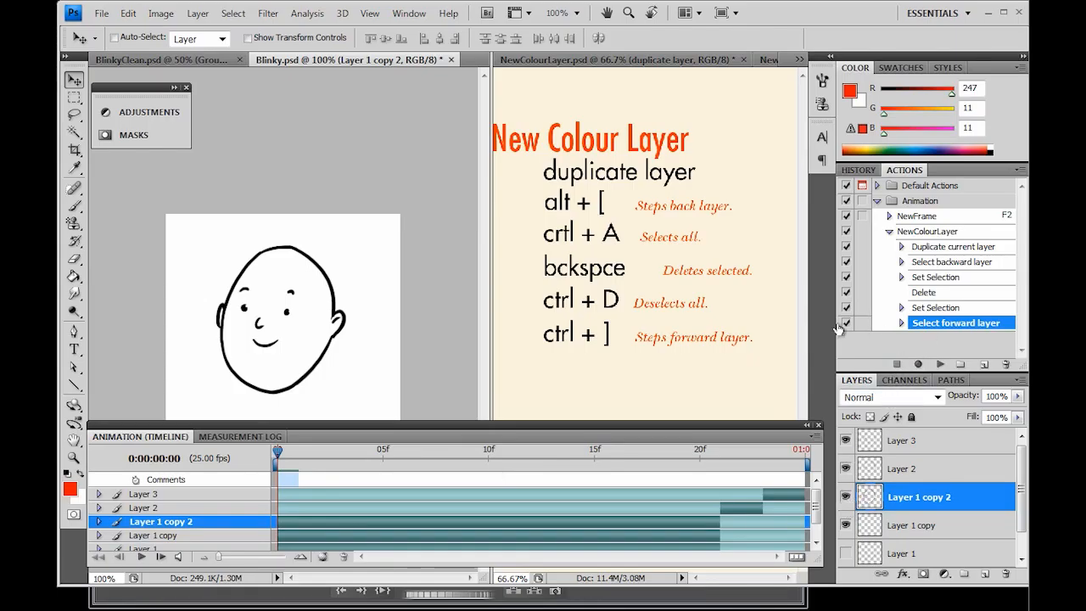
Assign F3 as the function key for the NewColourLayer action.
left_click(920, 233)
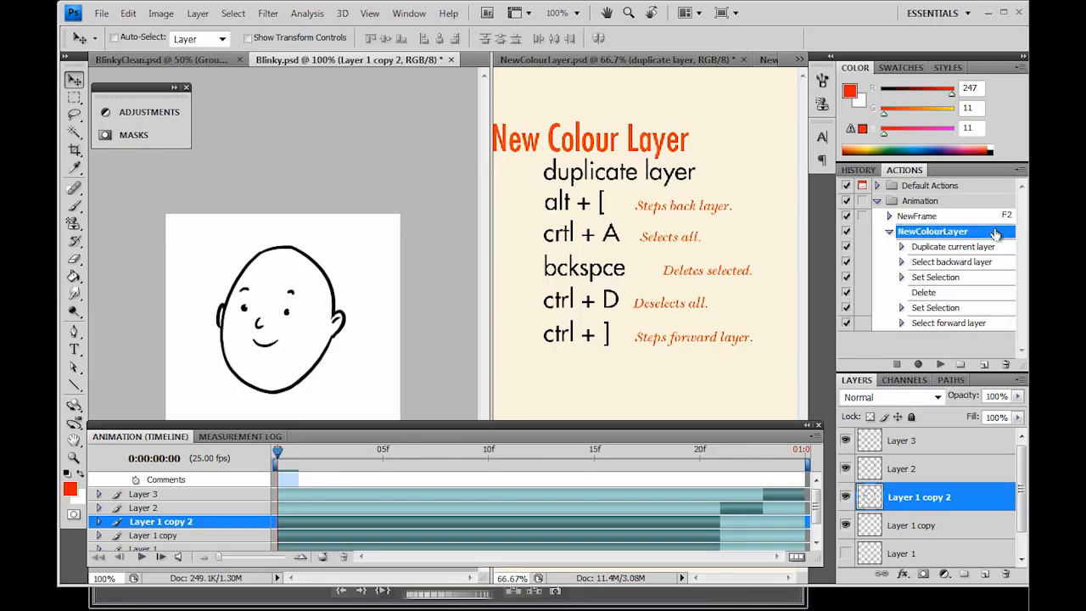
double_click(994, 233)
left_click(526, 246)
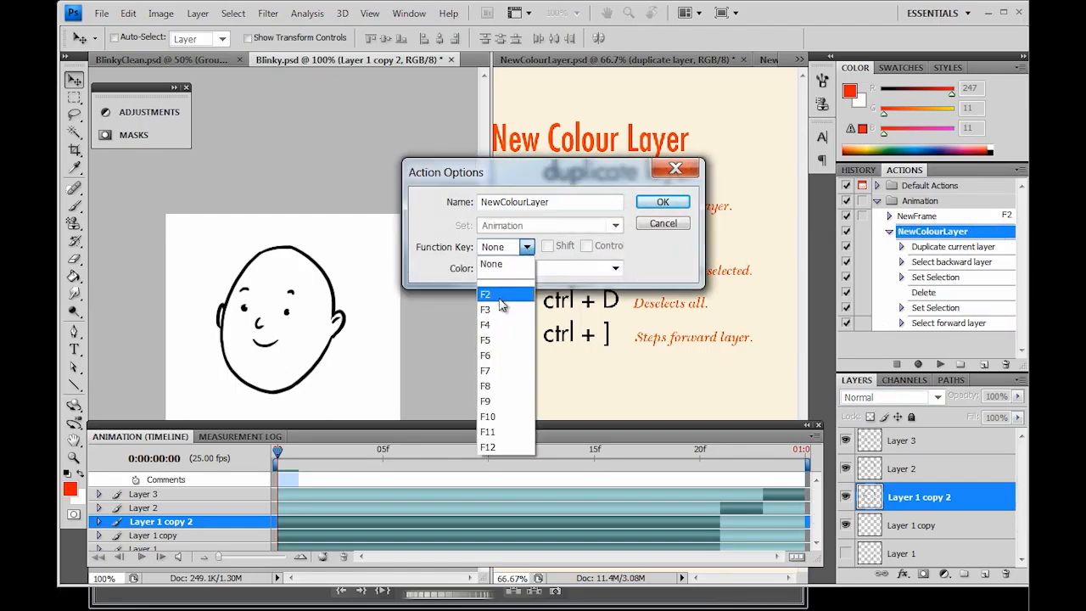
left_click(499, 310)
left_click(662, 202)
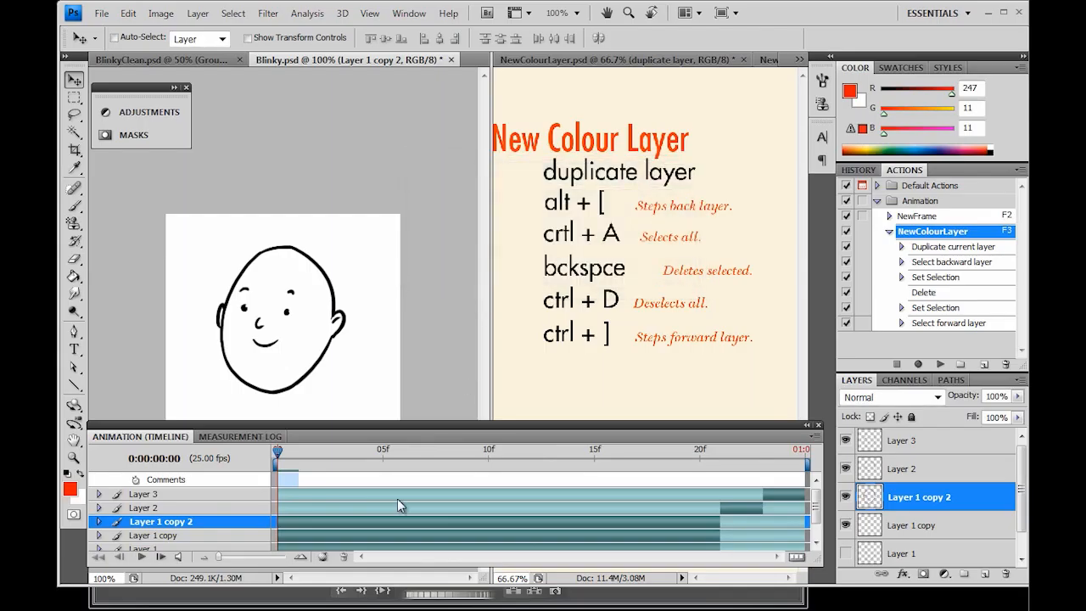
Move the timeline playhead to 0:00:00:18 and make Layer 1 copy the active layer.
left_click_drag(278, 451, 678, 469)
left_click(927, 529)
left_click(917, 499)
left_click(927, 540)
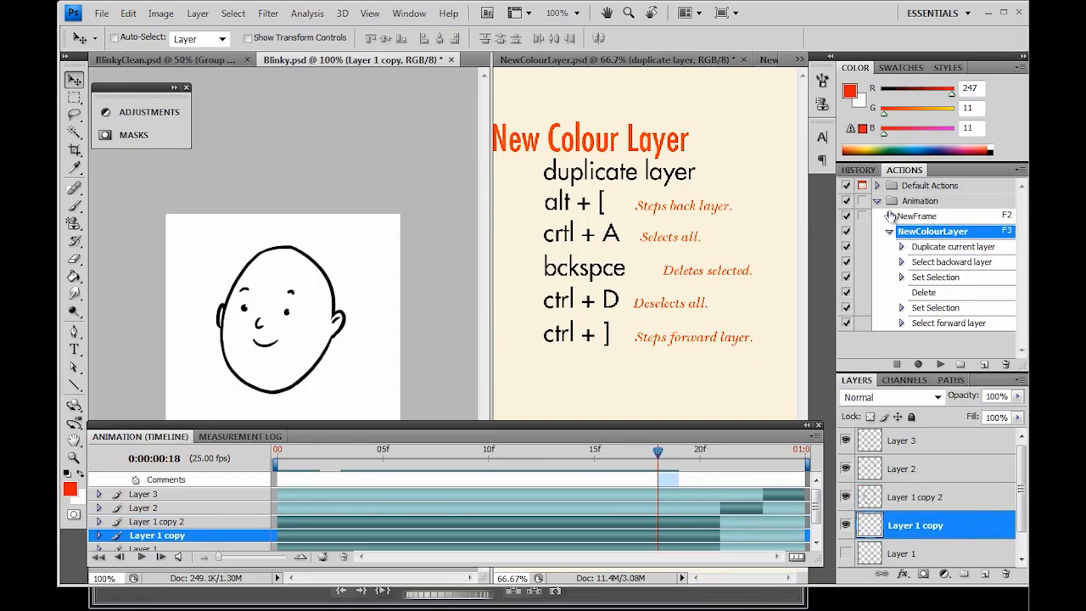
Return the timeline playhead to 0:00:00:00 and toggle the visibility of Layer 1 copy to check its contents.
left_click(889, 231)
left_click_drag(659, 458, 291, 482)
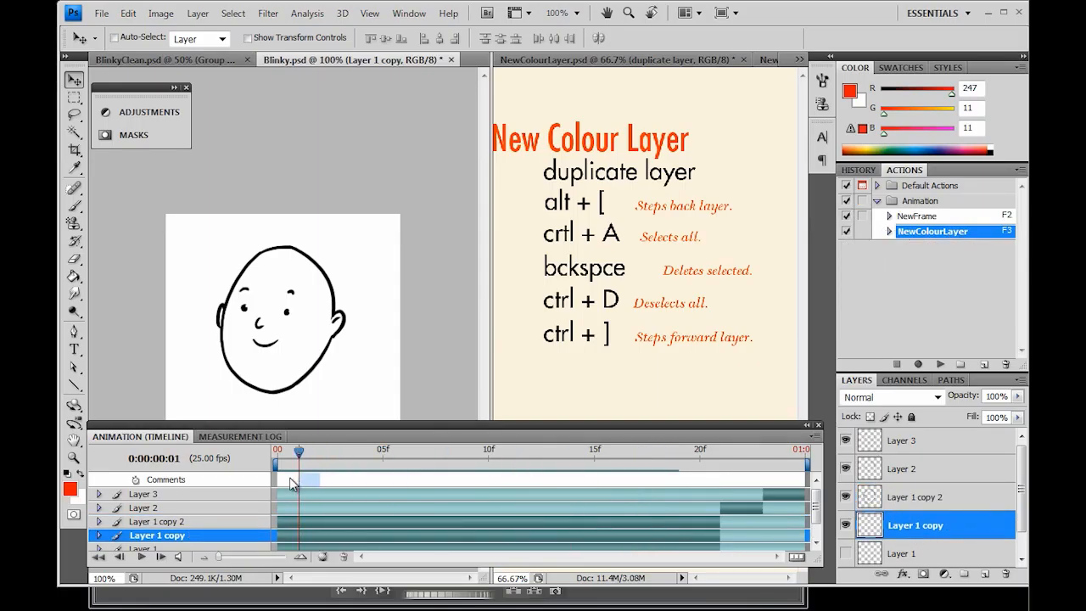
left_click(846, 525)
left_click(846, 526)
left_click(845, 526)
left_click(845, 526)
left_click(845, 526)
left_click(846, 526)
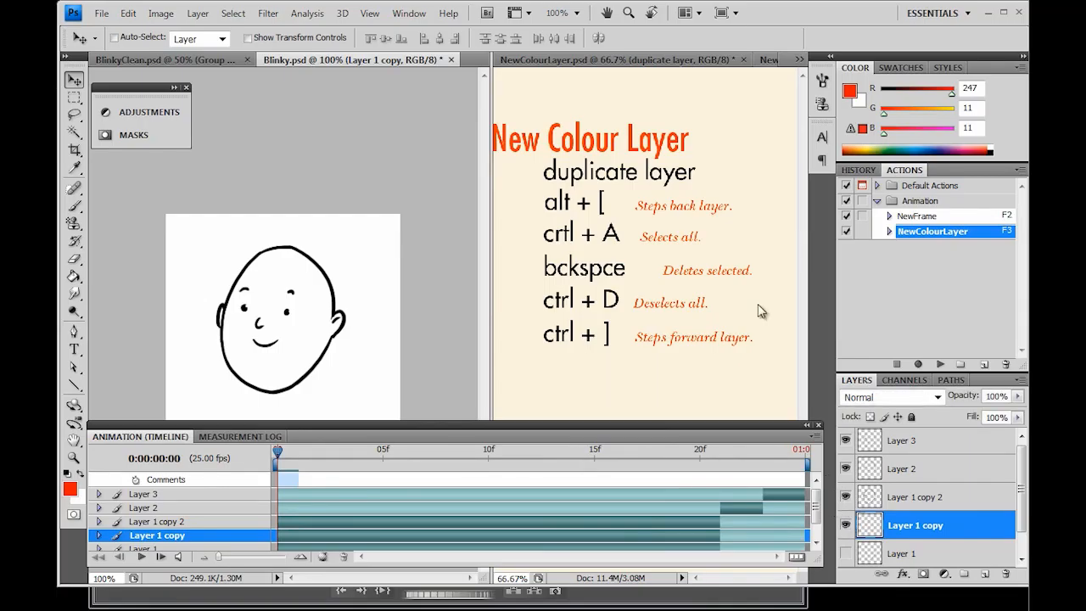
Make Layer 1 copy 2 the active layer and bring up the ExpandFill.psd notes document beside the drawing.
left_click(310, 522)
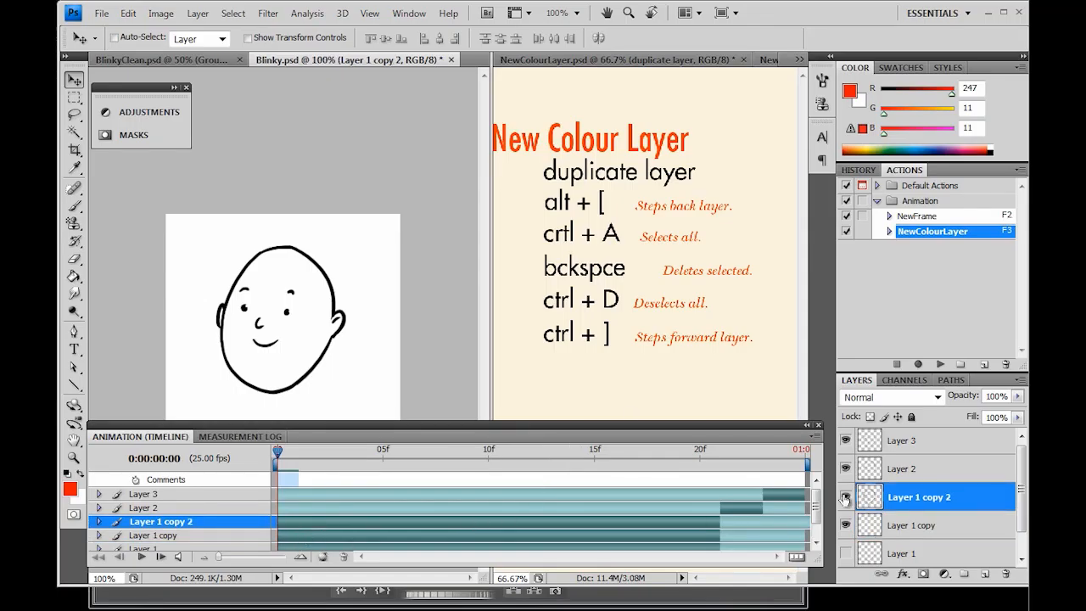
key("ctrl+plus")
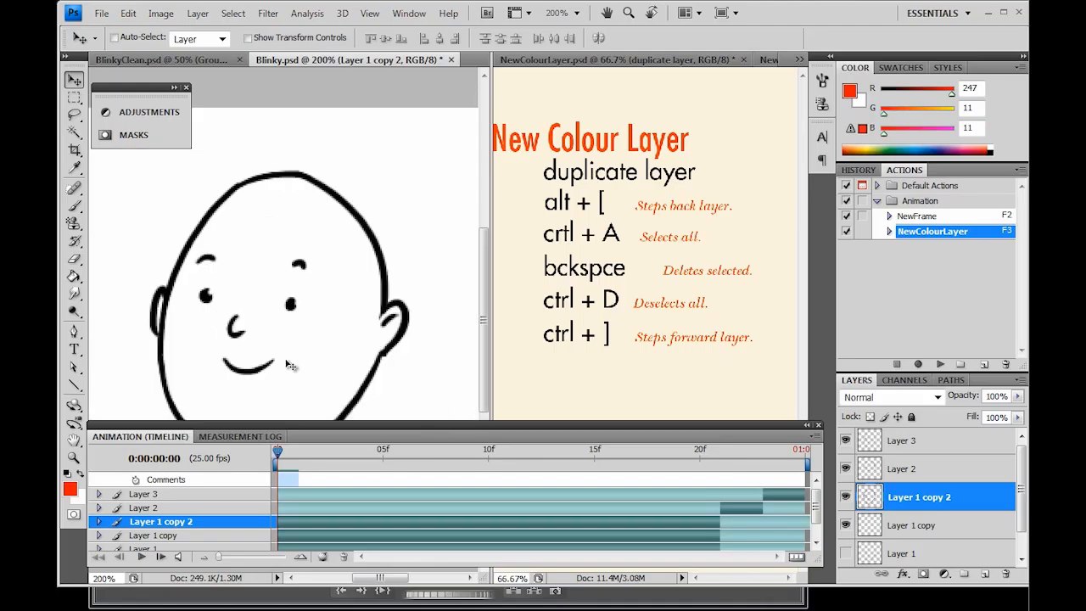
key("ctrl+minus")
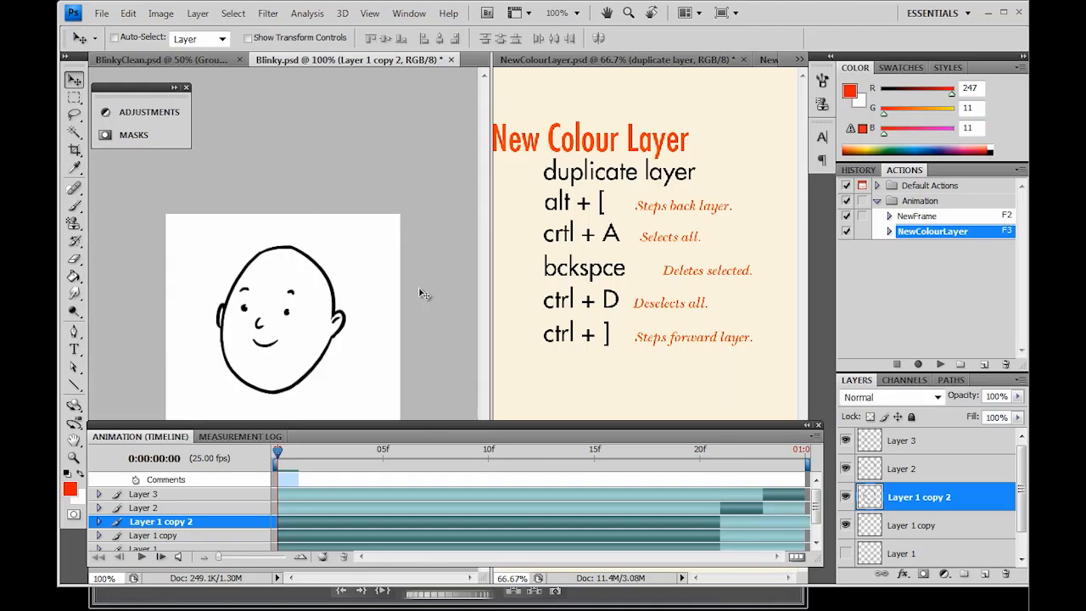
left_click(799, 59)
left_click(892, 104)
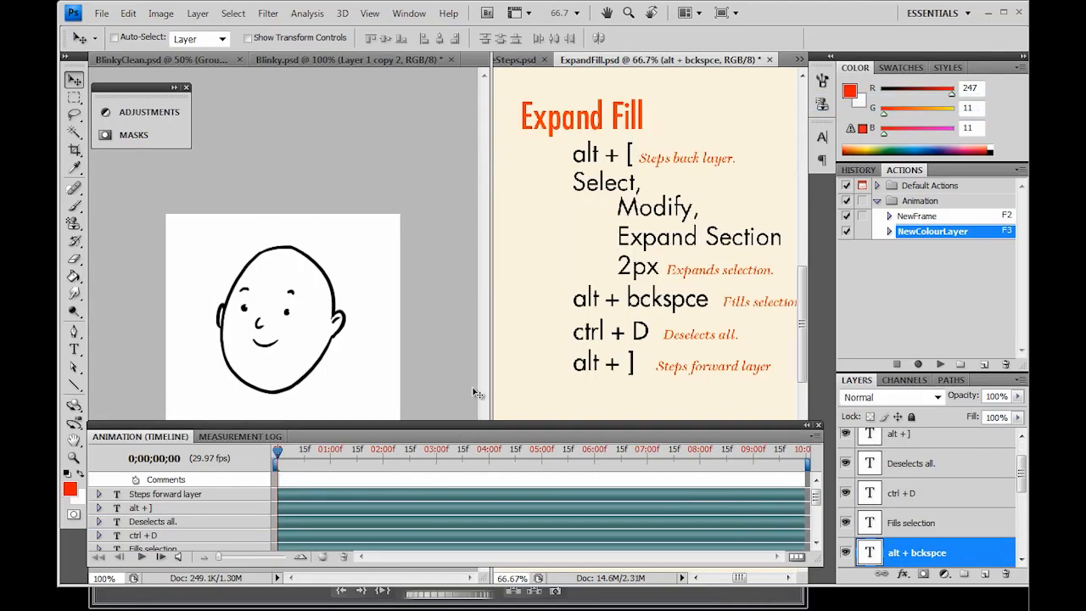
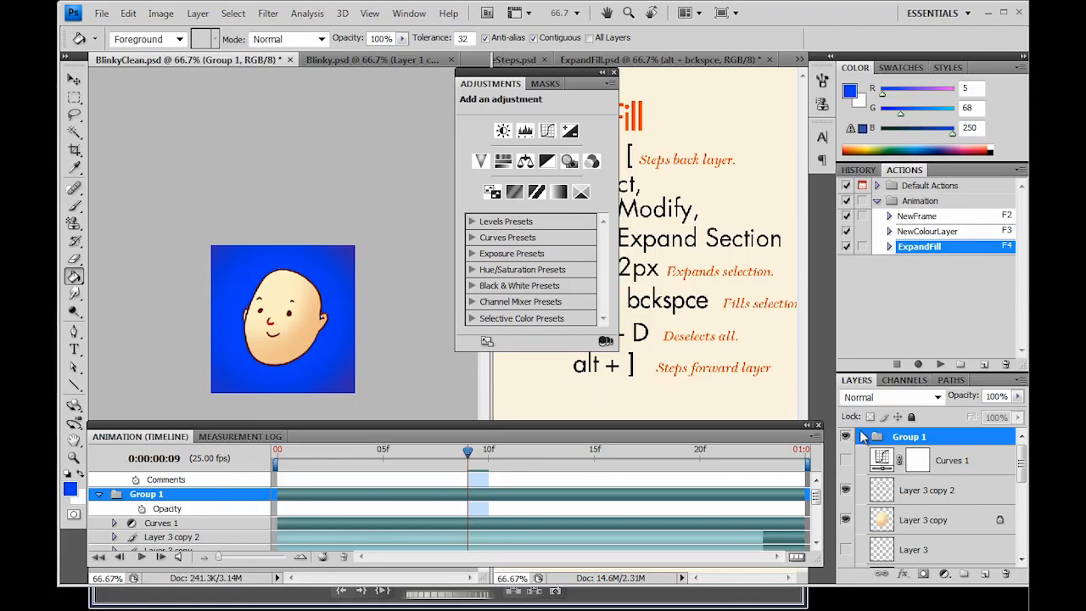
Bring up NewFameSteps.psd, move the Adjustments panel off the notes and switch back to Blinky.psd.
left_click(863, 436)
left_click(515, 60)
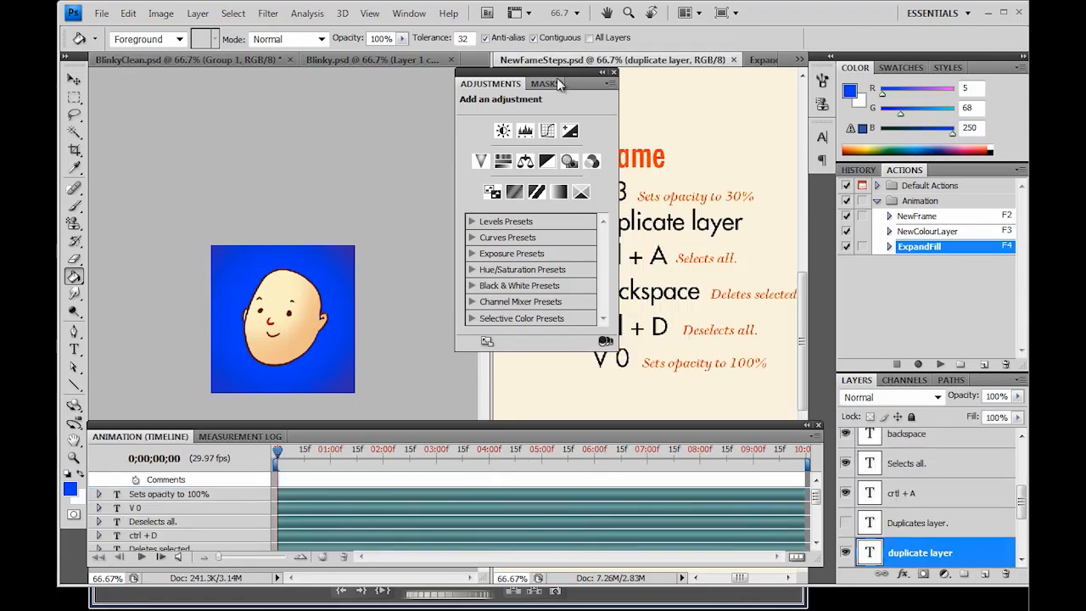
left_click_drag(576, 73, 211, 68)
left_click(279, 60)
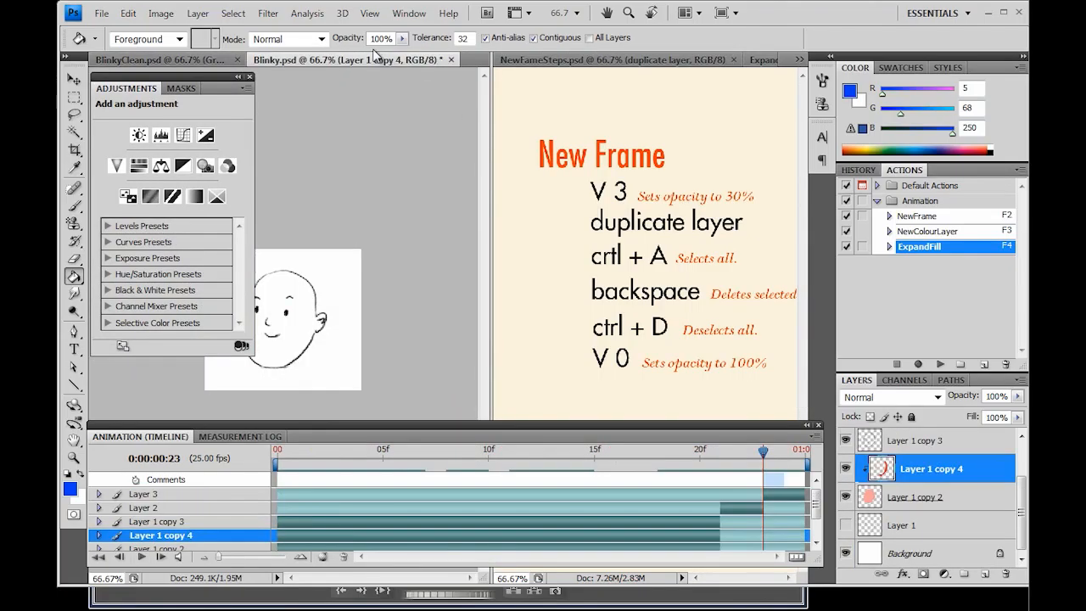
key("space")
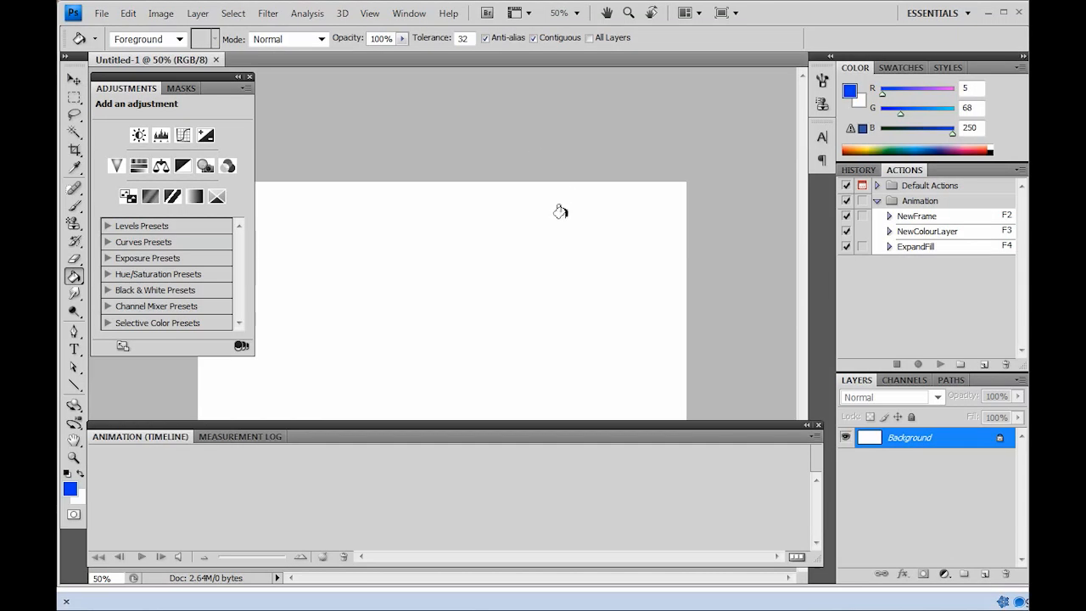
Open the video file MVI_2831.MOV from the PhotoshopAnimTutorial folder.
key("ctrl+minus")
key("ctrl+minus")
key("ctrl+plus")
key("ctrl+plus")
left_click(101, 13)
left_click(233, 51)
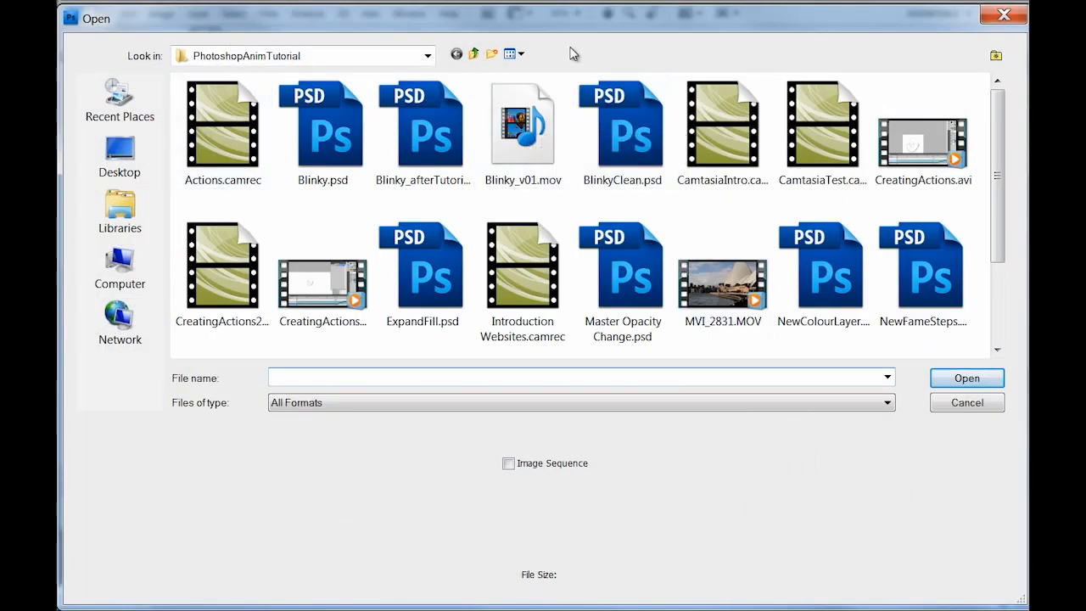
left_click_drag(996, 170, 997, 207)
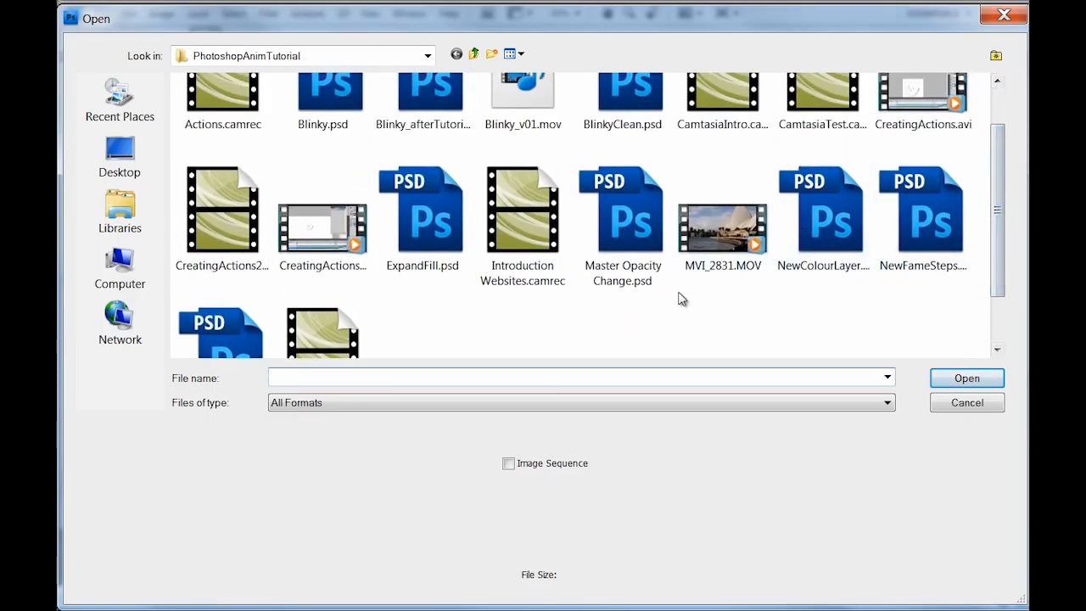
double_click(730, 243)
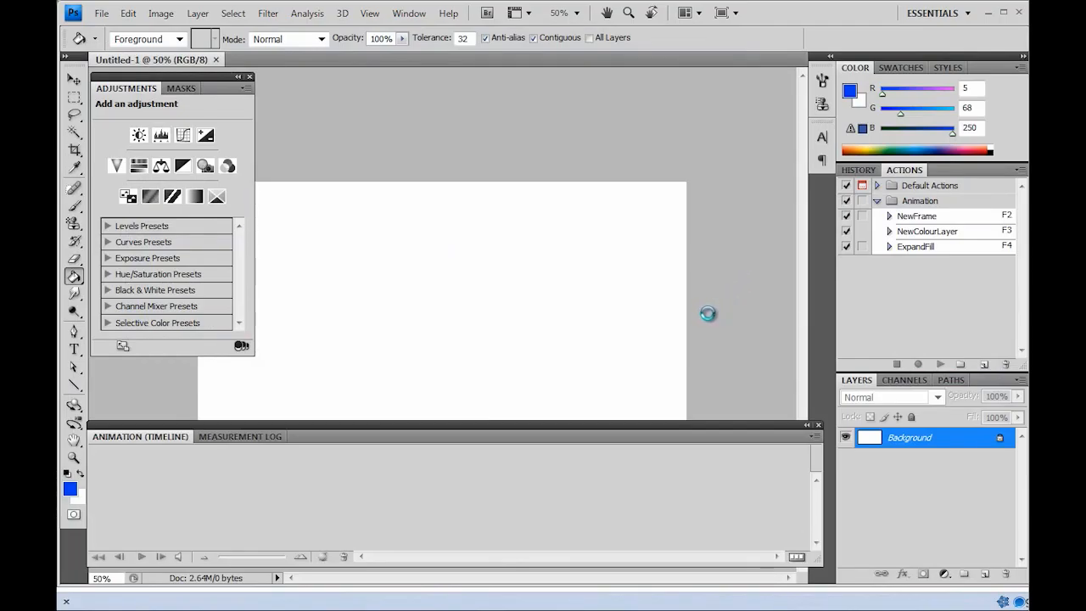
Scrub the video to 0:00:08:13 and add a new empty layer above the video layer.
left_click_drag(312, 456, 497, 472)
left_click_drag(575, 478, 537, 454)
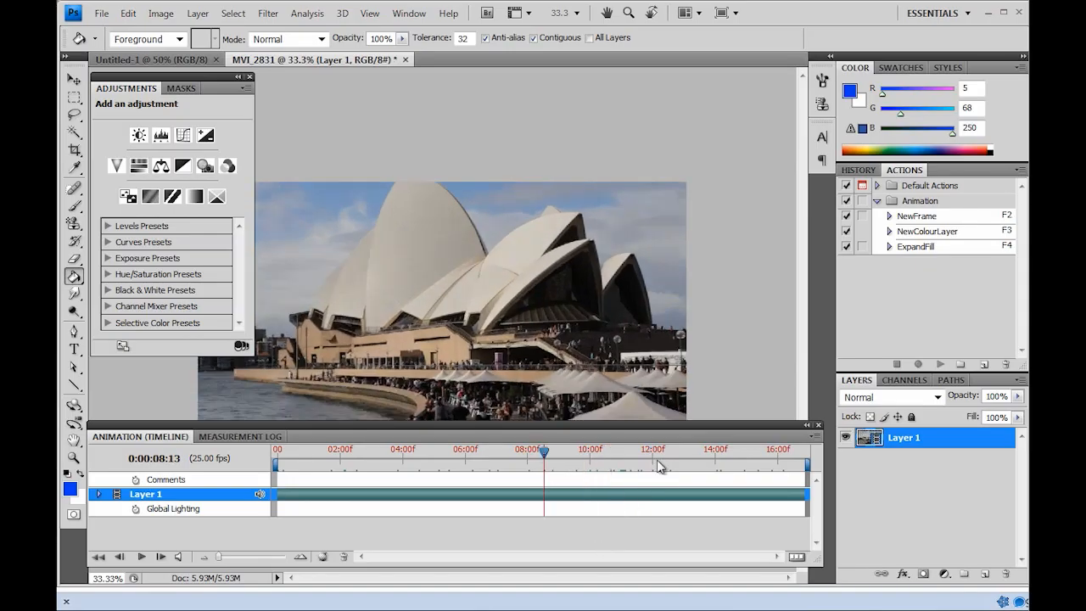
left_click(984, 574)
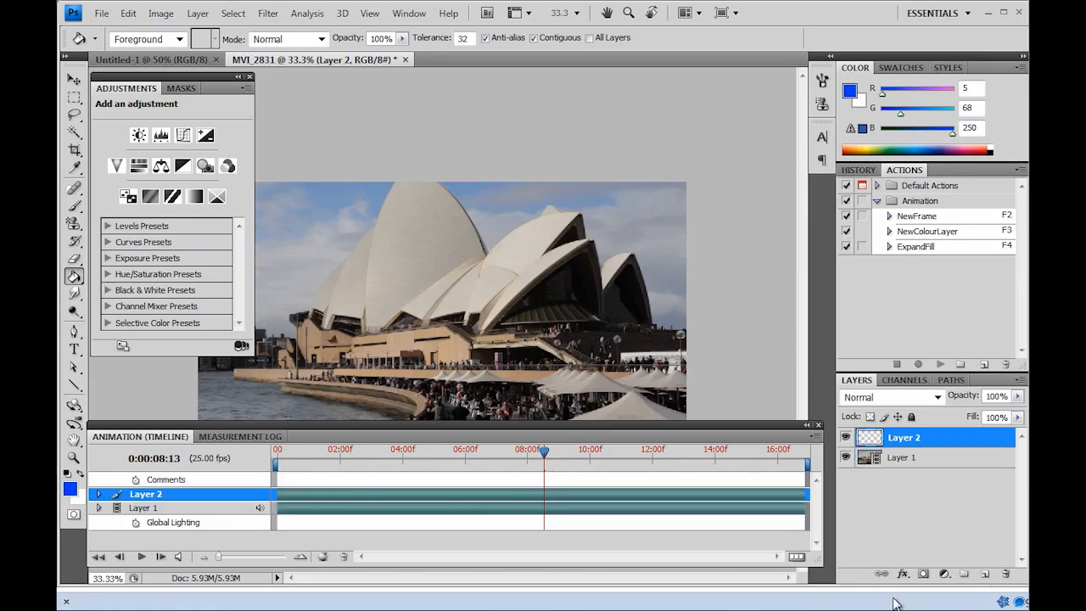
Reduce the opacity of the video layer, Layer 1, to 30%.
left_click(972, 459)
key("v")
key("3")
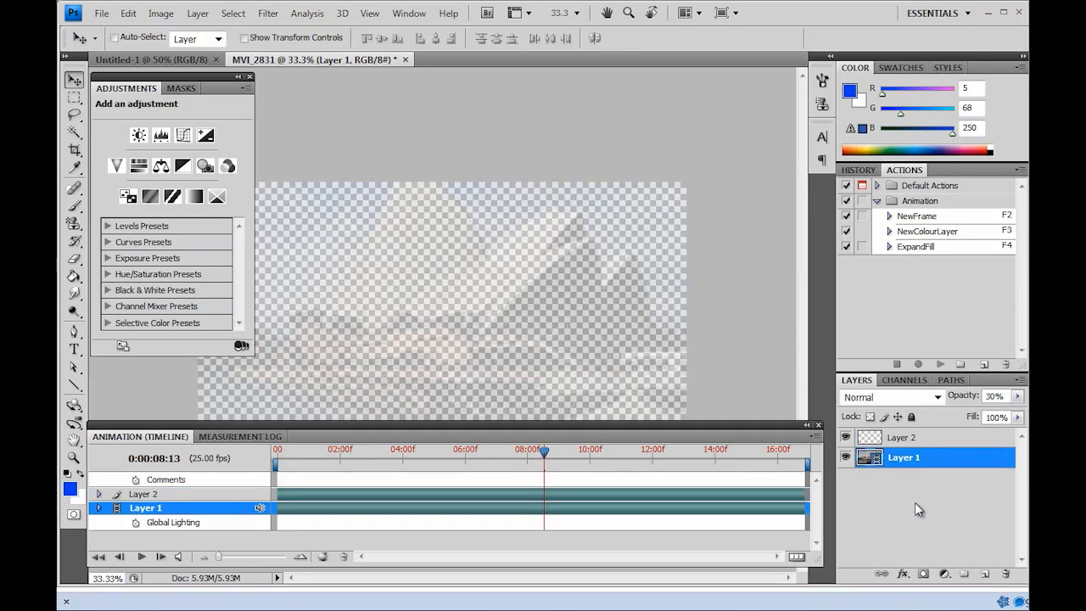
Add another layer, fill it with white and place it beneath the video layer as a backing.
left_click(989, 509)
left_click(984, 574)
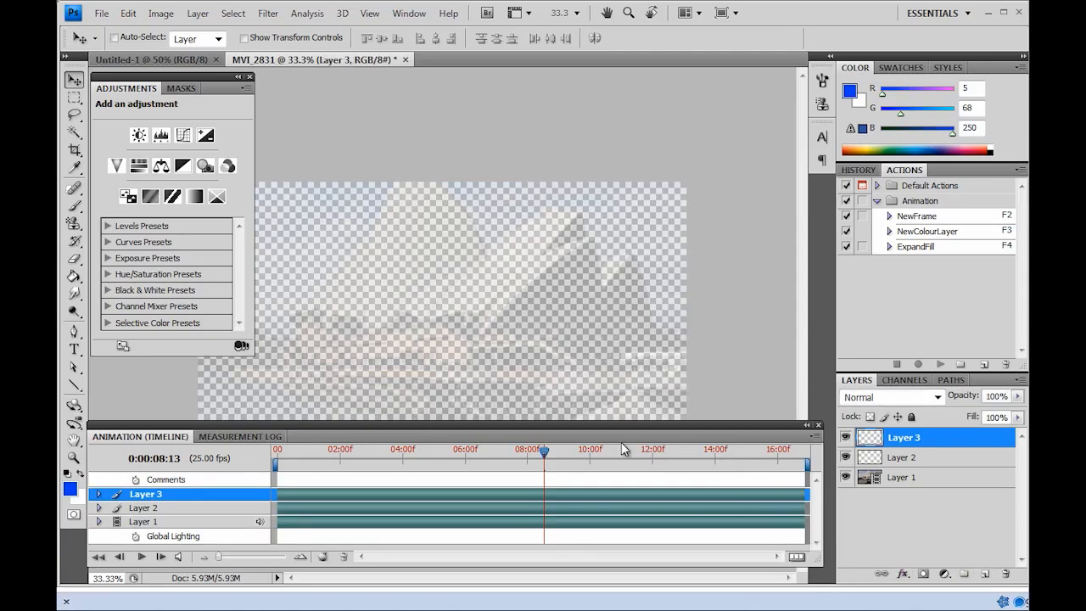
key("g")
left_click(80, 478)
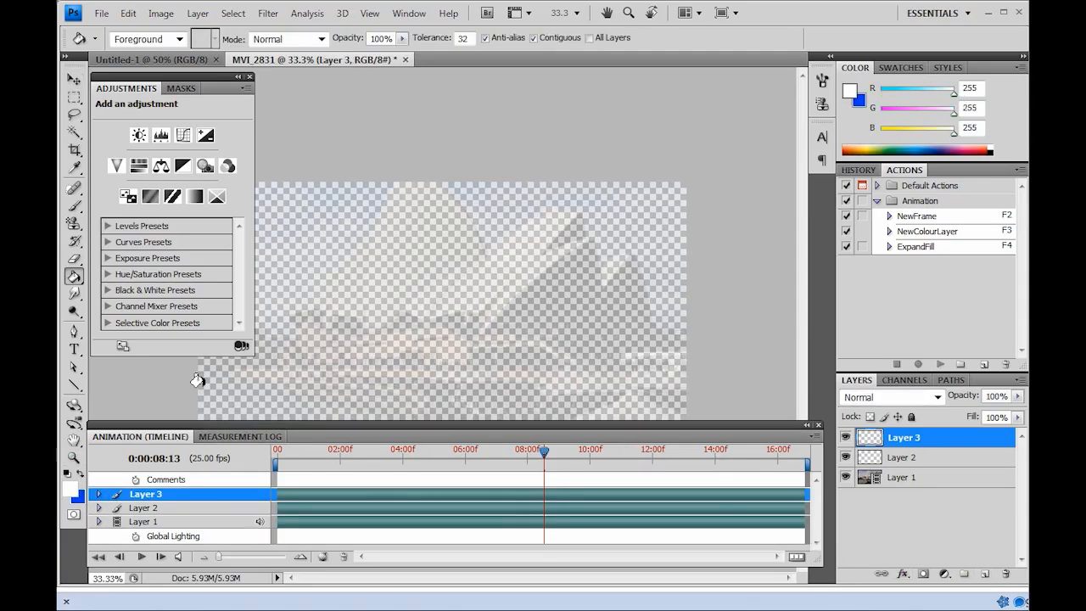
left_click(574, 334)
left_click_drag(955, 436, 925, 509)
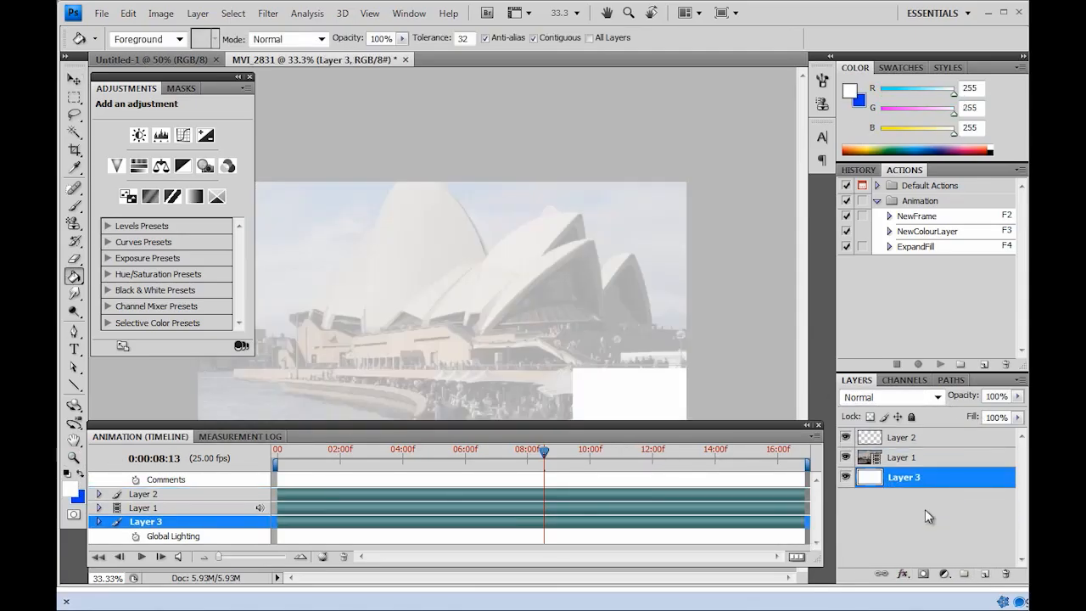
Make Layer 2 active, reset the colours to default black and white, and choose a size 10 brush for tracing.
left_click(903, 436)
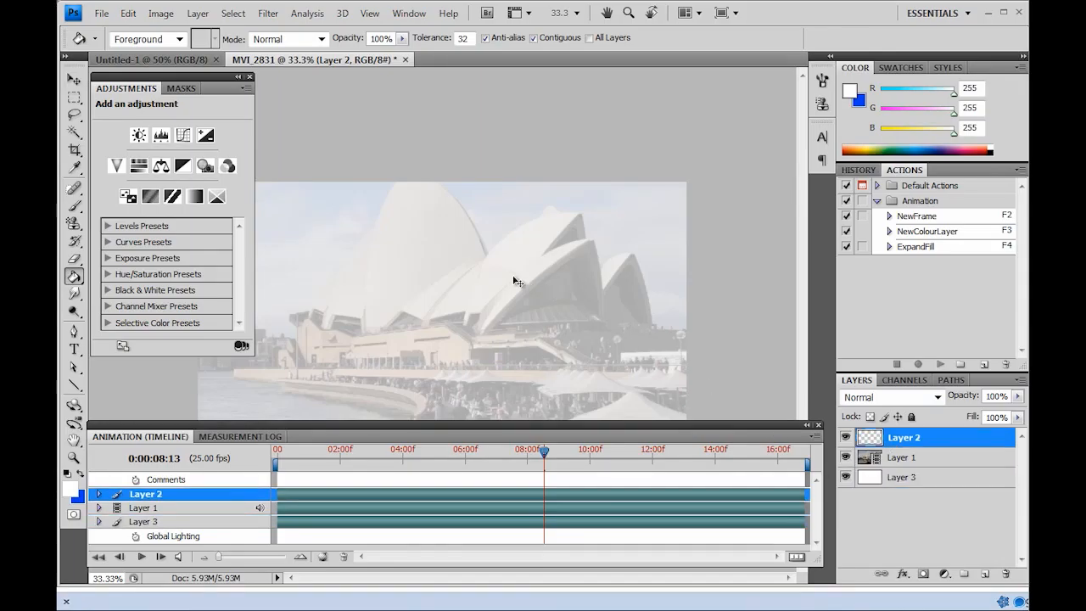
key("ctrl+equal")
key("ctrl+equal")
key("d")
key("b")
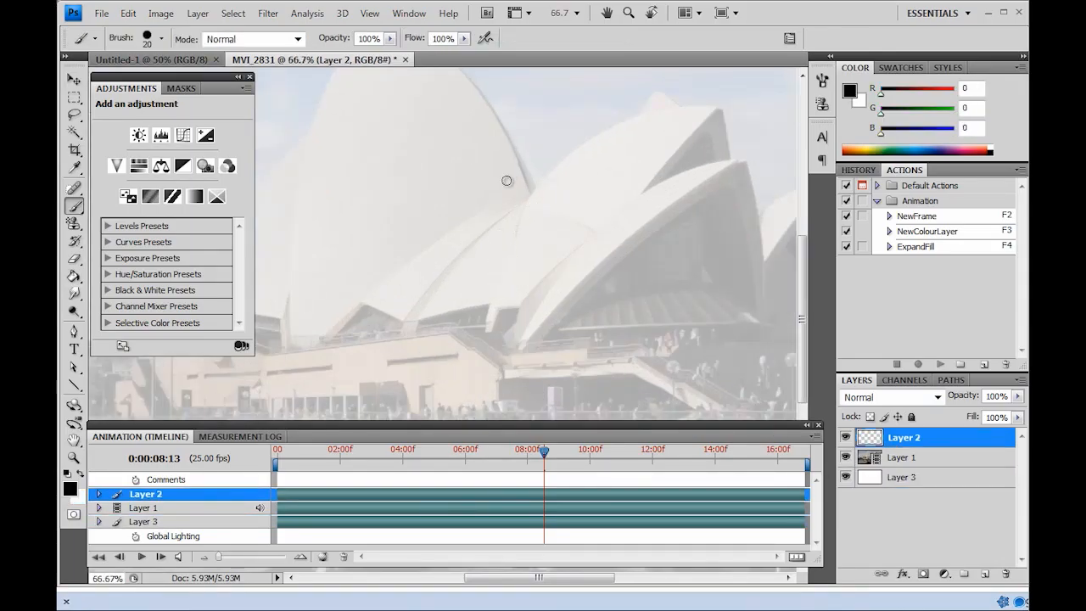
right_click(562, 107)
double_click(620, 200)
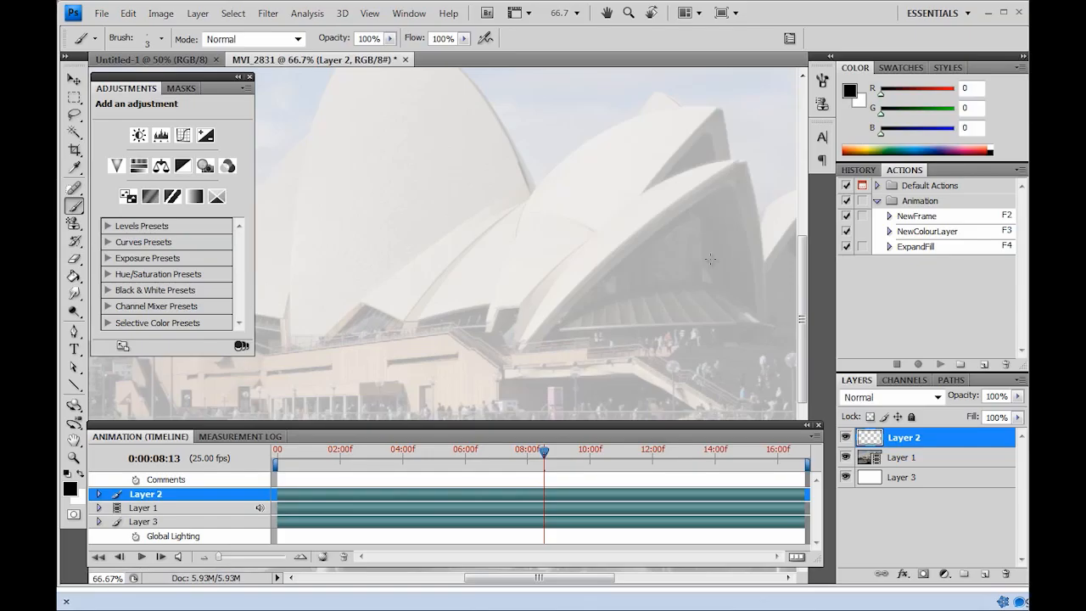
right_click(692, 206)
scroll(814, 352, "down", 3)
left_click(814, 352)
Trace the top curve and inner opening edge of the middle Opera House shell on Layer 2.
left_click_drag(658, 112, 543, 185)
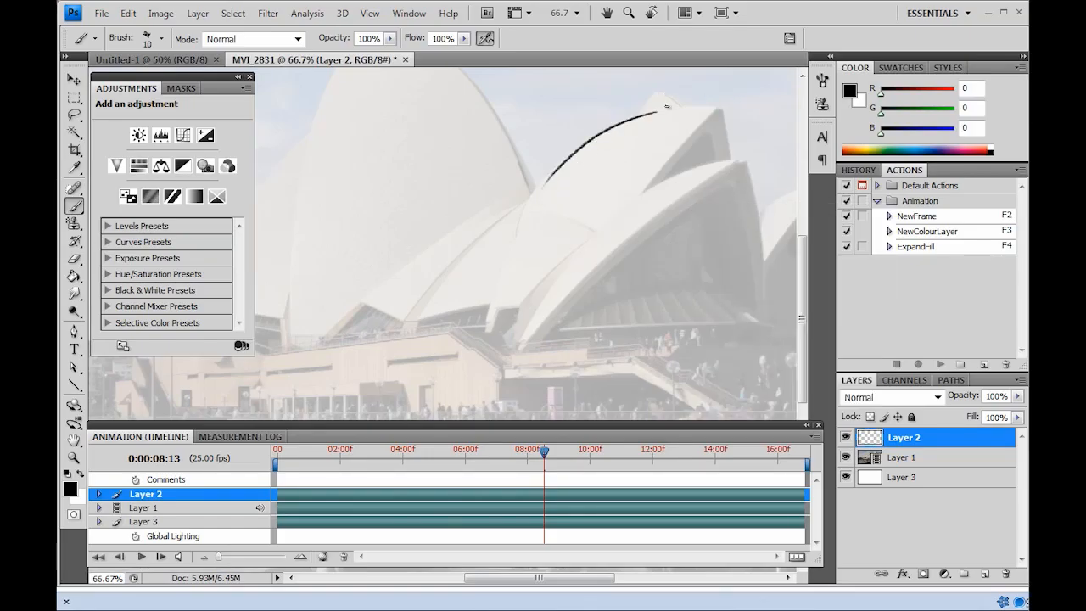
key("ctrl+z")
left_click_drag(719, 109, 669, 165)
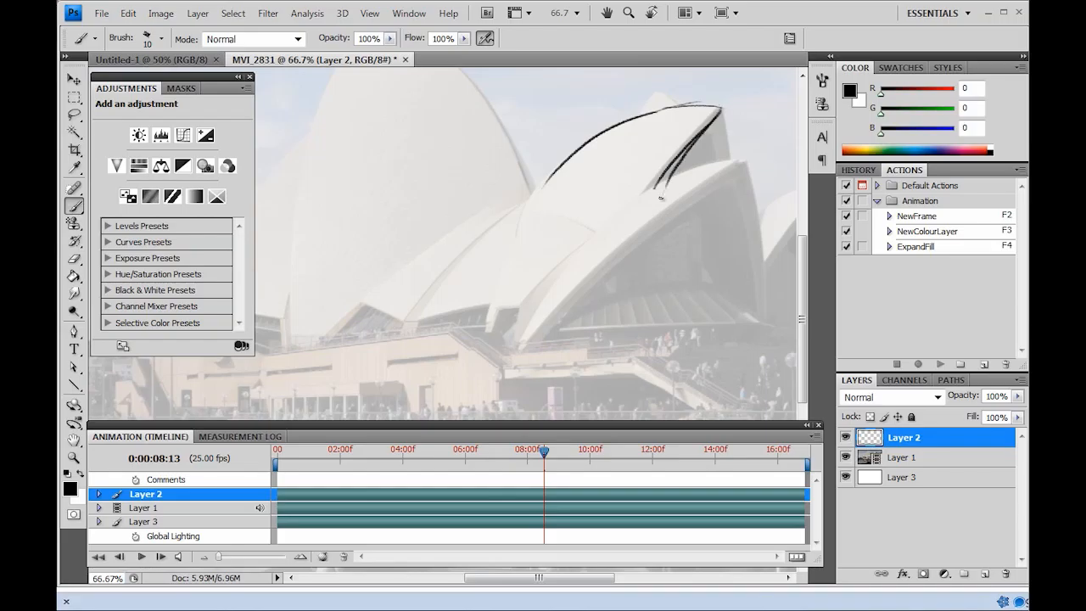
key("ctrl+z")
left_click_drag(714, 115, 661, 174)
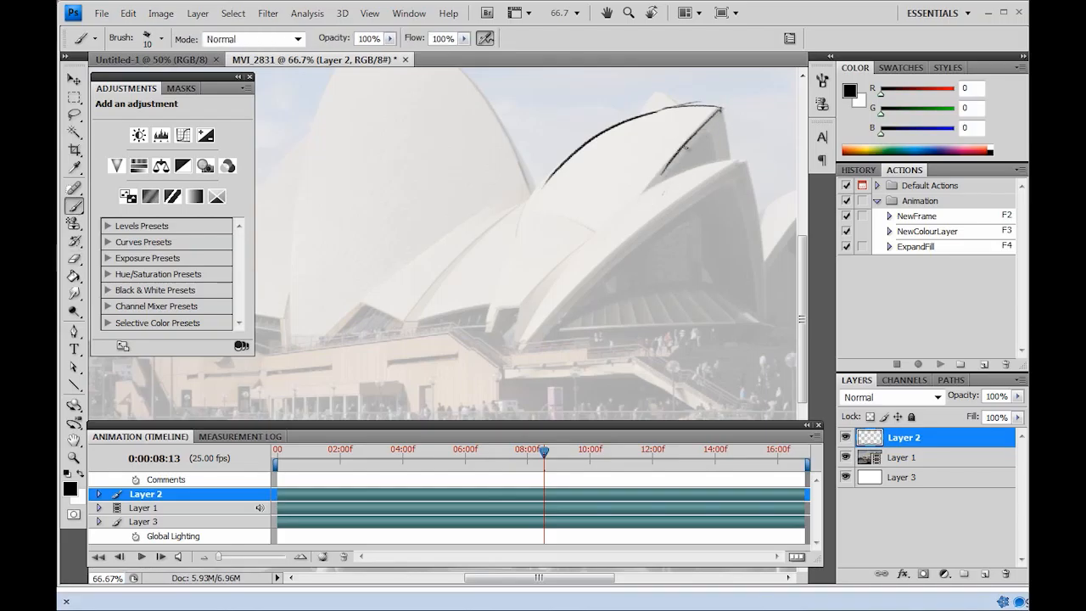
Trace the short right edge of the middle shell and its long outer curve down to the base.
left_click_drag(718, 111, 722, 163)
key("ctrl+z")
mouse_move(706, 104)
left_mouse_down()
mouse_move(559, 158)
mouse_move(528, 200)
mouse_move(514, 292)
left_mouse_up()
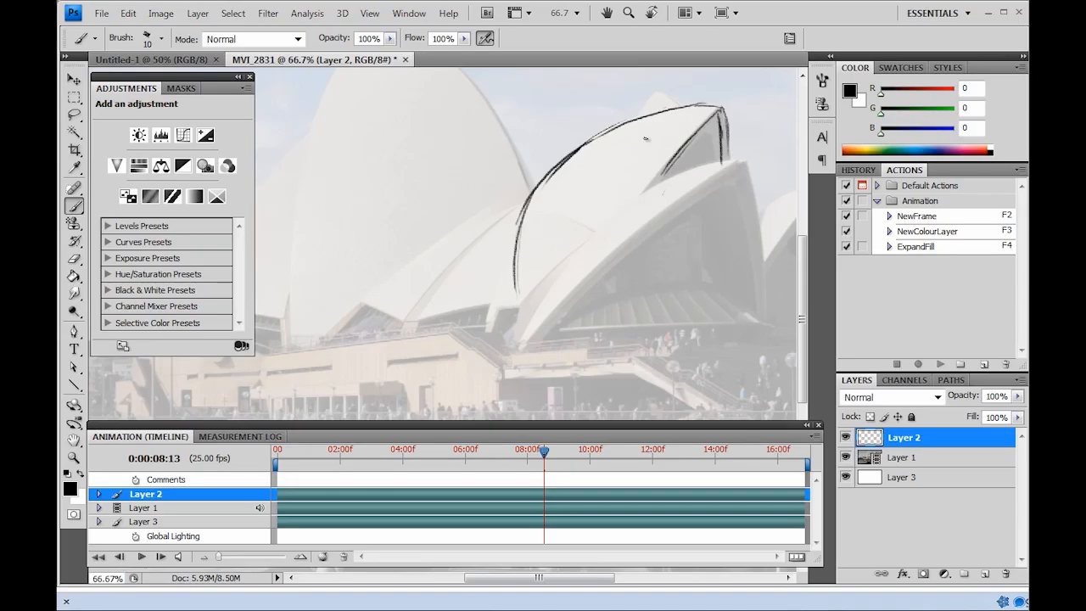
Trace the upper part of the front shell's top curve, starting from its peak.
mouse_move(743, 161)
left_mouse_down()
mouse_move(678, 174)
mouse_move(598, 232)
left_mouse_up()
key("e")
key("b")
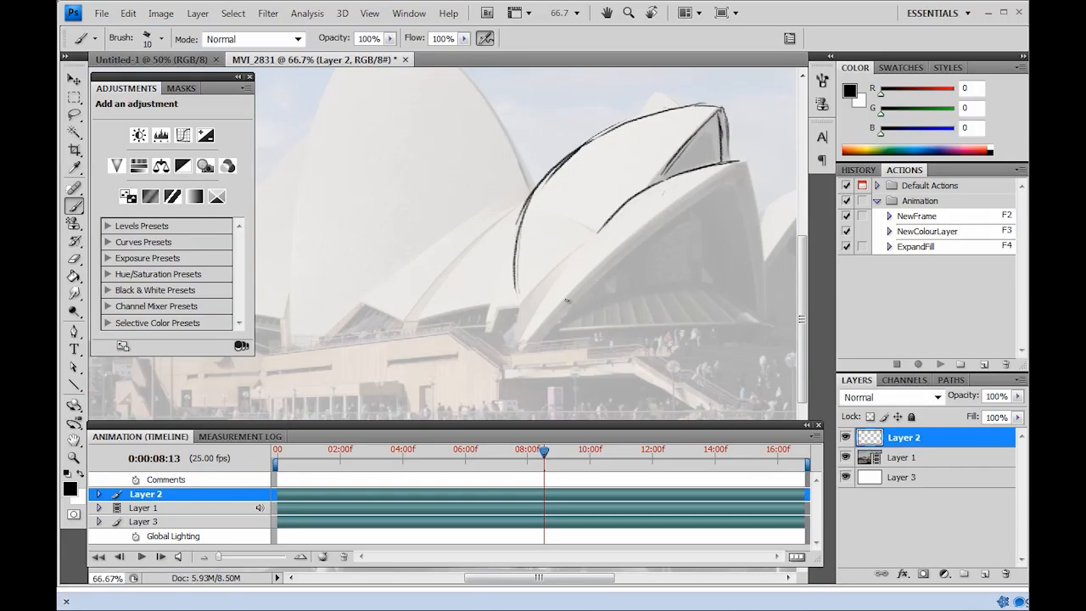
Clean up and redraw the lower left curve of the middle shell as a single line down to its base.
key("e")
mouse_move(534, 192)
left_mouse_down()
mouse_move(514, 253)
mouse_move(514, 287)
mouse_move(524, 224)
mouse_move(517, 299)
left_mouse_up()
key("b")
key("ctrl+z")
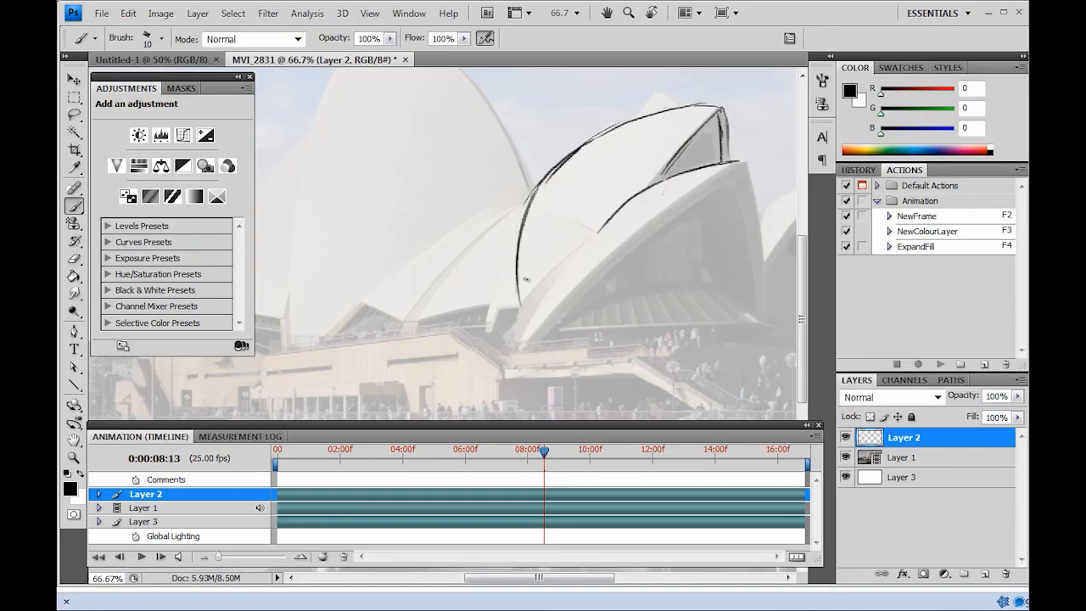
key("e")
mouse_move(540, 181)
left_mouse_down()
mouse_move(516, 265)
mouse_move(518, 319)
left_mouse_up()
key("b")
Erase the stray black dot in the sky near the top right corner of the frame.
key("ctrl+minus")
key("ctrl+minus")
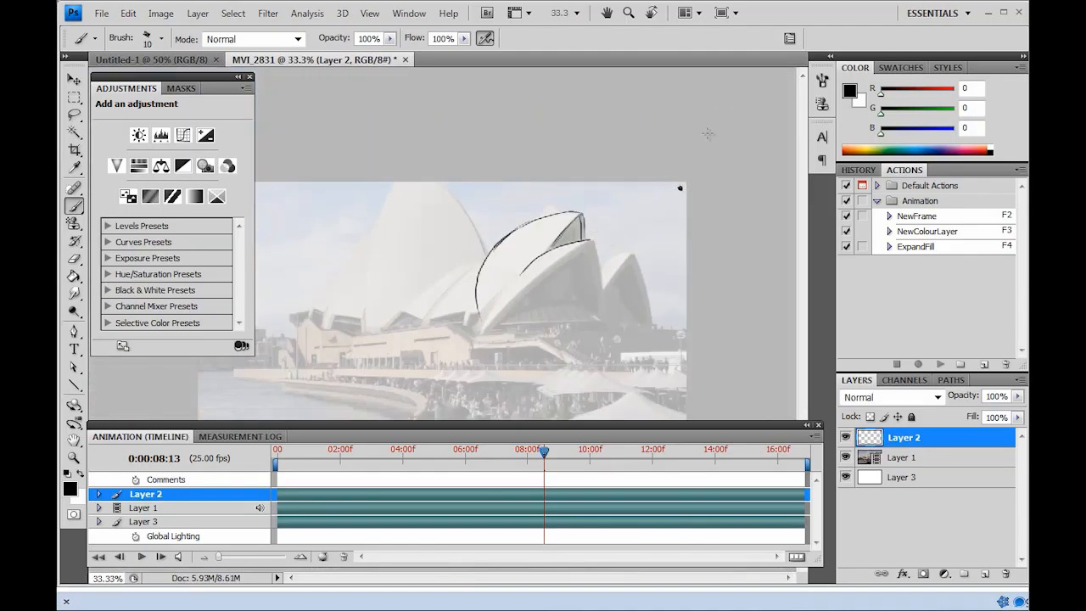
key("ctrl+plus")
key("ctrl+plus")
left_click_drag(723, 199, 492, 310)
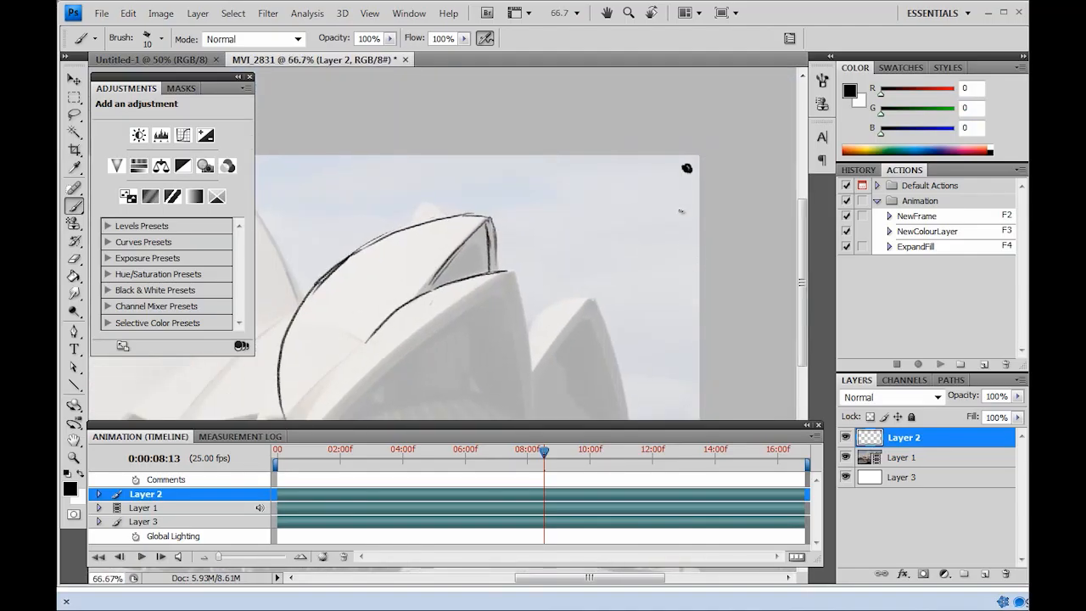
key("e")
left_click_drag(497, 257, 654, 129)
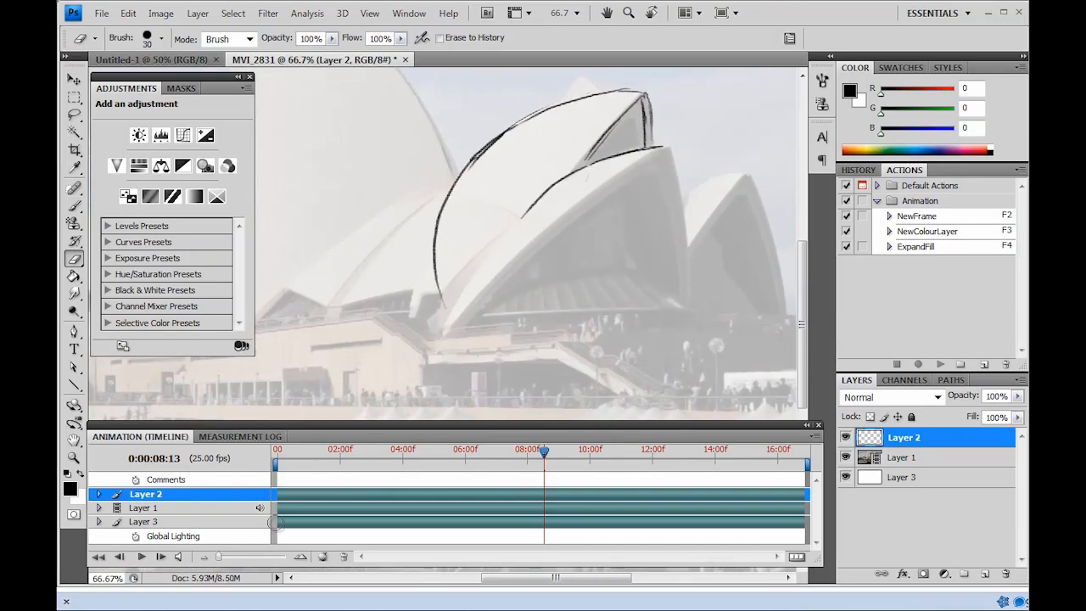
Erase the doubled strokes on the middle shell's upper left outline and redraw that section cleanly.
left_click_drag(507, 146, 474, 167)
key("b")
left_click_drag(506, 134, 449, 200)
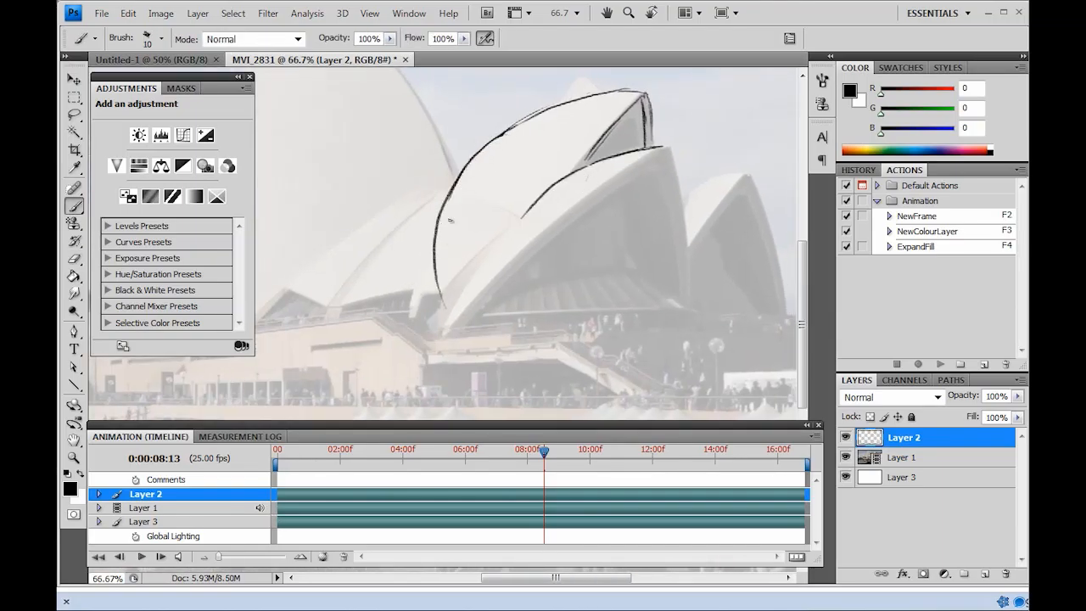
Continue the front shell's top curve down to its base, replacing the first stroke with a better one.
left_click_drag(517, 220, 444, 311)
key("ctrl+z")
left_click_drag(541, 195, 456, 316)
key("ctrl+minus")
key("ctrl+minus")
key("ctrl+plus")
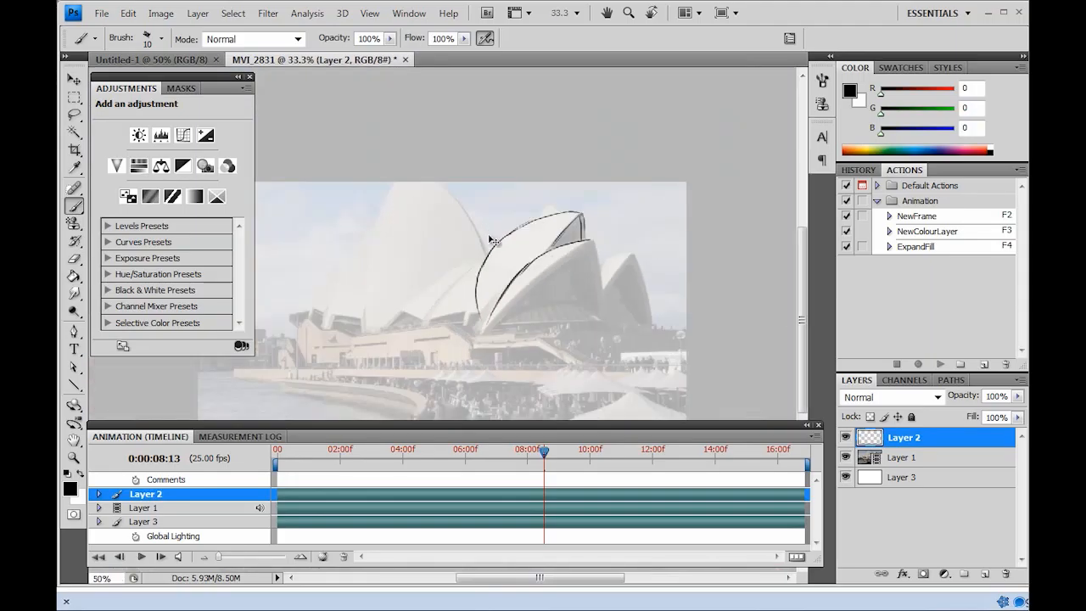
key("ctrl+plus")
mouse_move(557, 167)
left_mouse_down()
mouse_move(375, 306)
mouse_move(497, 213)
mouse_move(353, 311)
mouse_move(575, 157)
left_mouse_up()
key("ctrl+z")
key("ctrl+z")
key("ctrl+z")
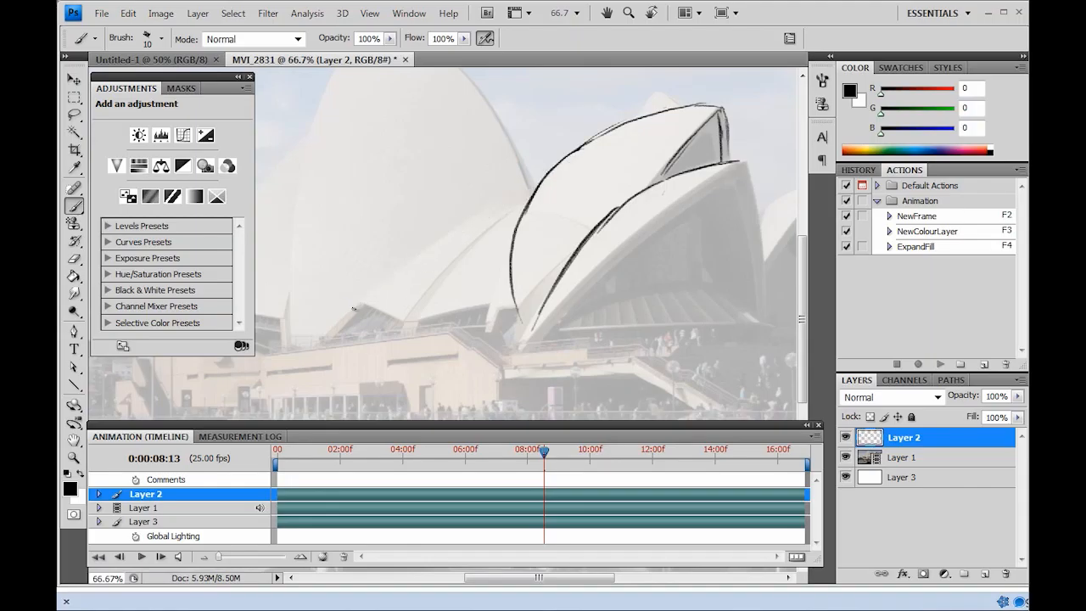
Trace the roof edge of the lower shell on the left up to the middle shell's outline.
left_click_drag(362, 306, 543, 175)
key("ctrl+minus")
key("ctrl+minus")
key("ctrl+minus")
Move the playhead to 0:00:07:22 and hide the traced drawing on Layer 2.
mouse_move(544, 453)
left_mouse_down()
mouse_move(467, 463)
mouse_move(524, 456)
left_mouse_up()
left_click(845, 437)
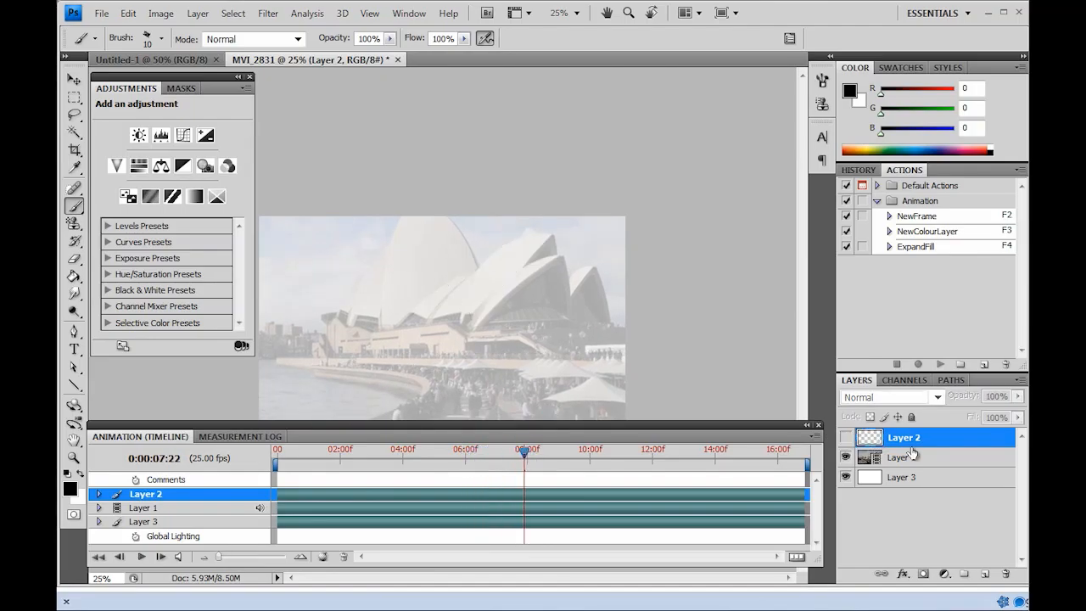
Select the video on Layer 1 and restore its opacity to 100%.
left_click(926, 463)
key("v")
key("0")
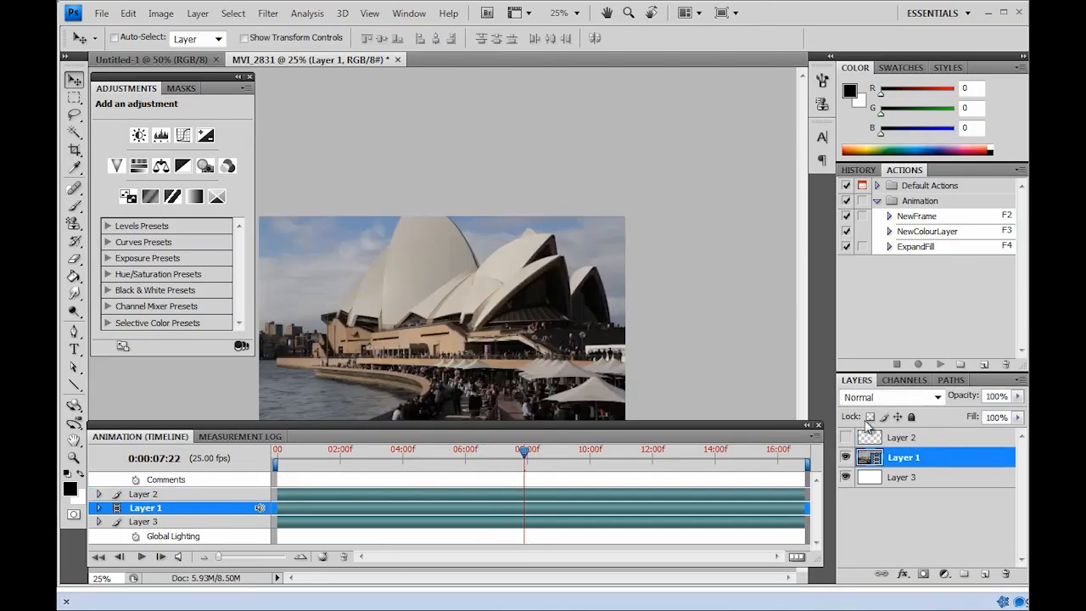
Sample the shell's cream colour and paint a stroke with a size 25 brush across the middle shell's tip directly on Layer 1.
key("ctrl+plus")
key("ctrl+plus")
key("ctrl+plus")
key("b")
key("ctrl+plus")
mouse_move(497, 178)
left_mouse_down()
mouse_move(448, 297)
mouse_move(569, 223)
mouse_move(571, 260)
mouse_move(569, 249)
left_mouse_up()
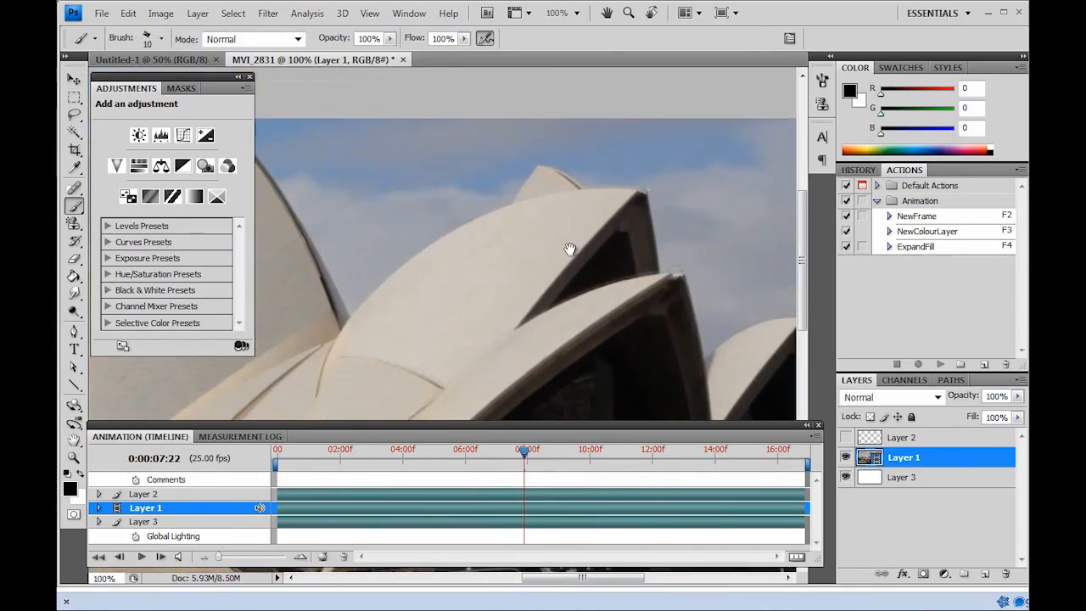
left_click(487, 277, "alt")
key("bracketright")
key("bracketright")
key("bracketleft")
left_click_drag(581, 225, 669, 214)
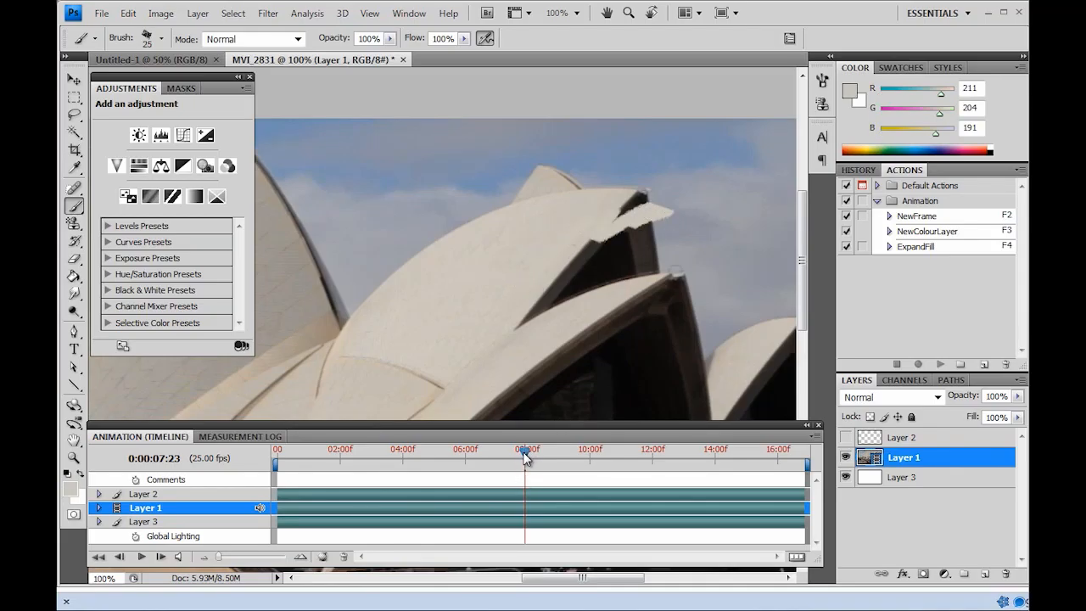
Move the playhead to 0:00:08:06 and sample the dark grey colour along the middle shell's shaded edge.
mouse_move(526, 454)
left_mouse_down()
mouse_move(562, 452)
mouse_move(535, 451)
left_mouse_up()
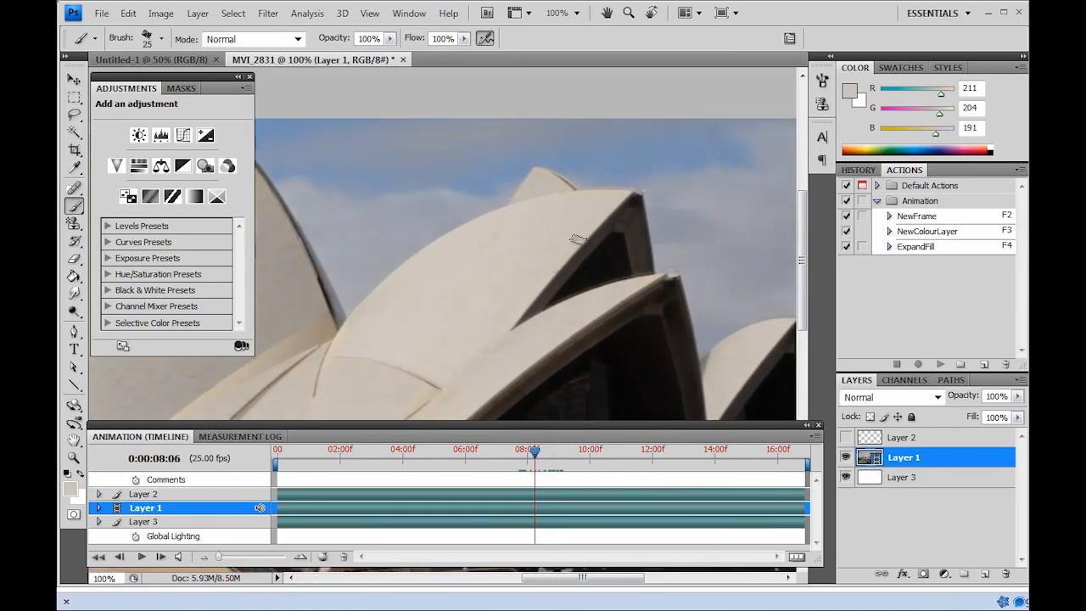
left_click(610, 215, "alt")
key("ctrl+minus")
key("ctrl+minus")
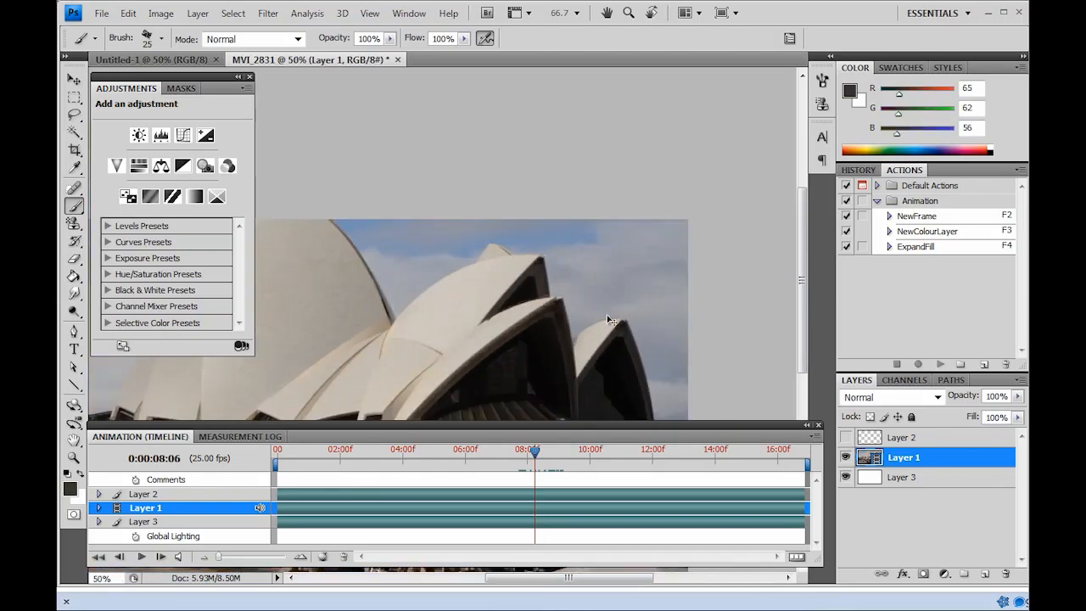
key("ctrl+minus")
key("ctrl+minus")
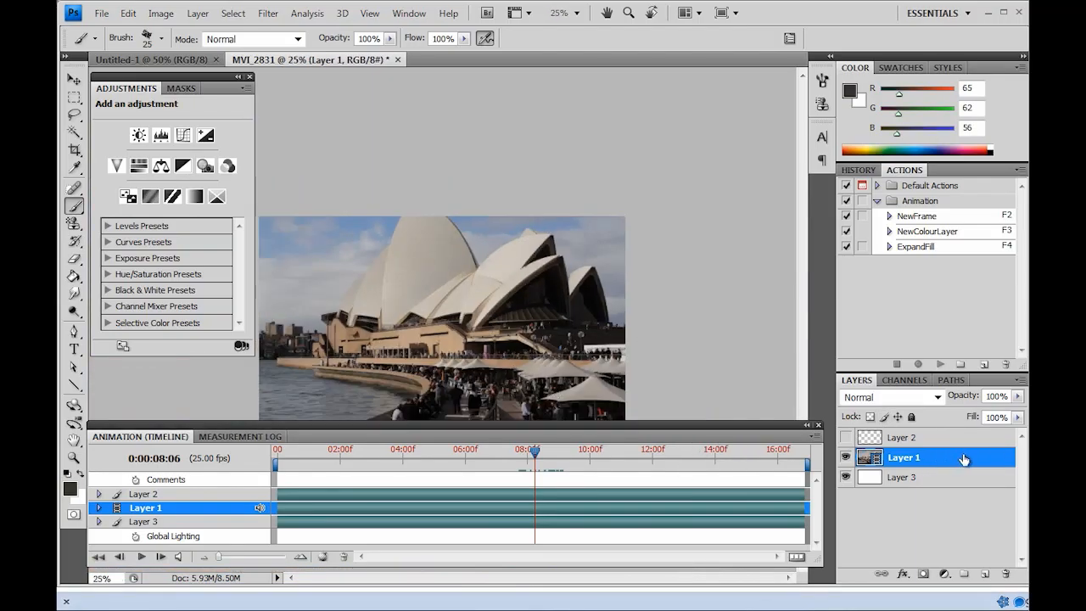
Add a Curves adjustment above Layer 1 and shape its Green channel into an S-curve with the upper point at input 158, output 185.
left_click(194, 132)
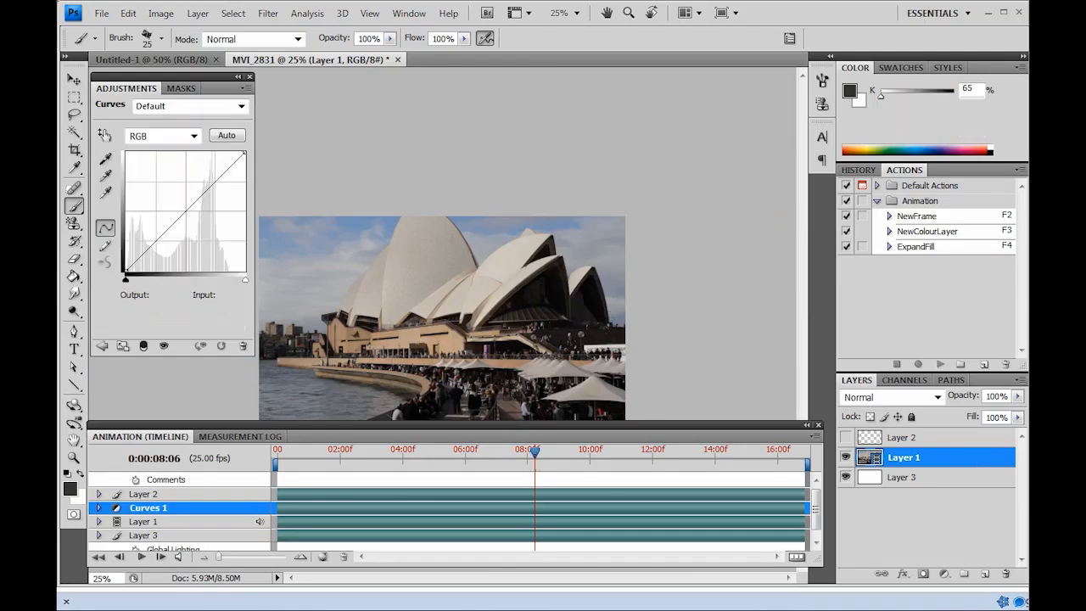
left_click(194, 136)
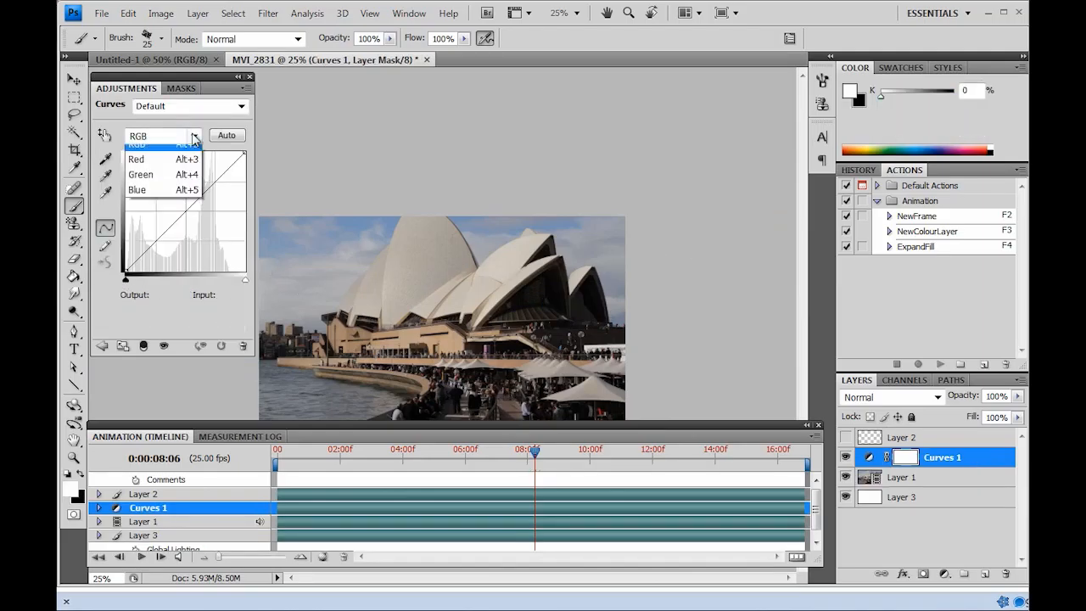
left_click(169, 183)
left_click_drag(182, 212, 164, 247)
left_click_drag(186, 208, 201, 156)
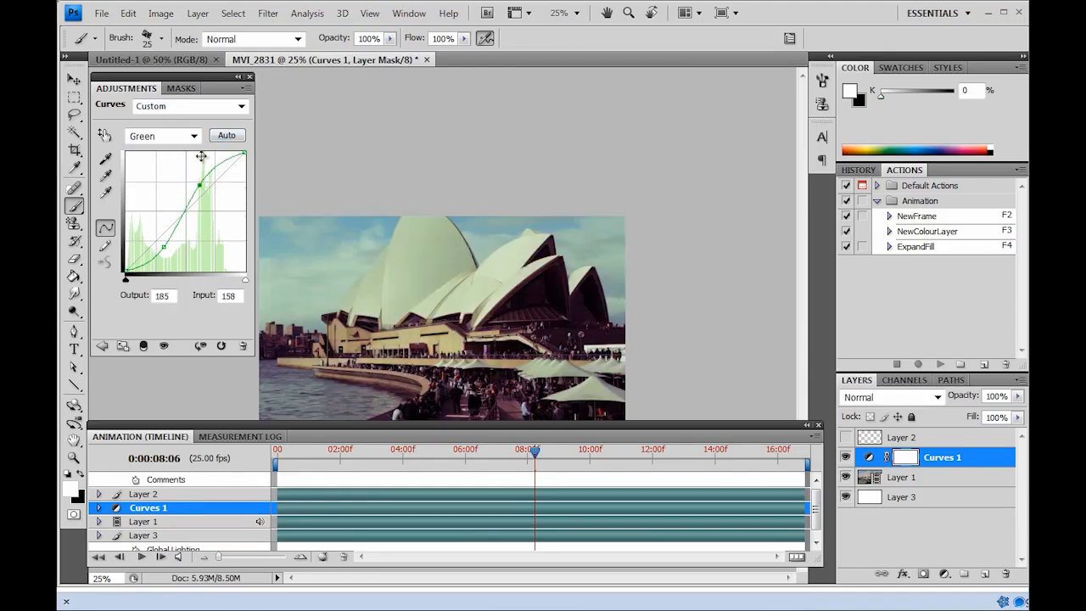
Add a second Curves adjustment directly above Layer 1 with an RGB S-curve, placing the shadow point at input 70, output 42.
left_click(956, 478)
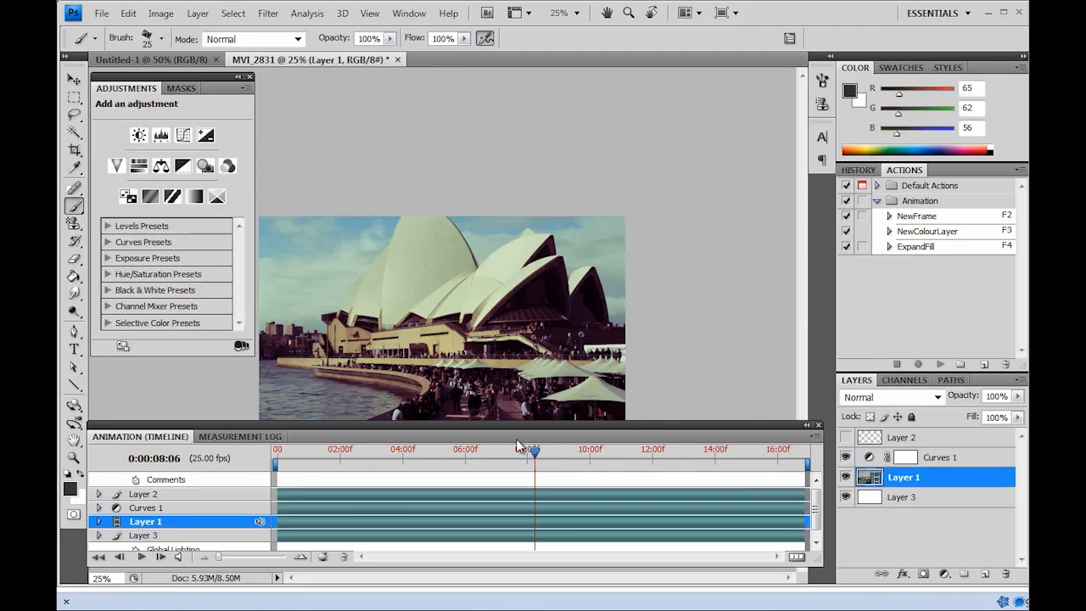
left_click(176, 133)
left_click_drag(191, 196, 203, 163)
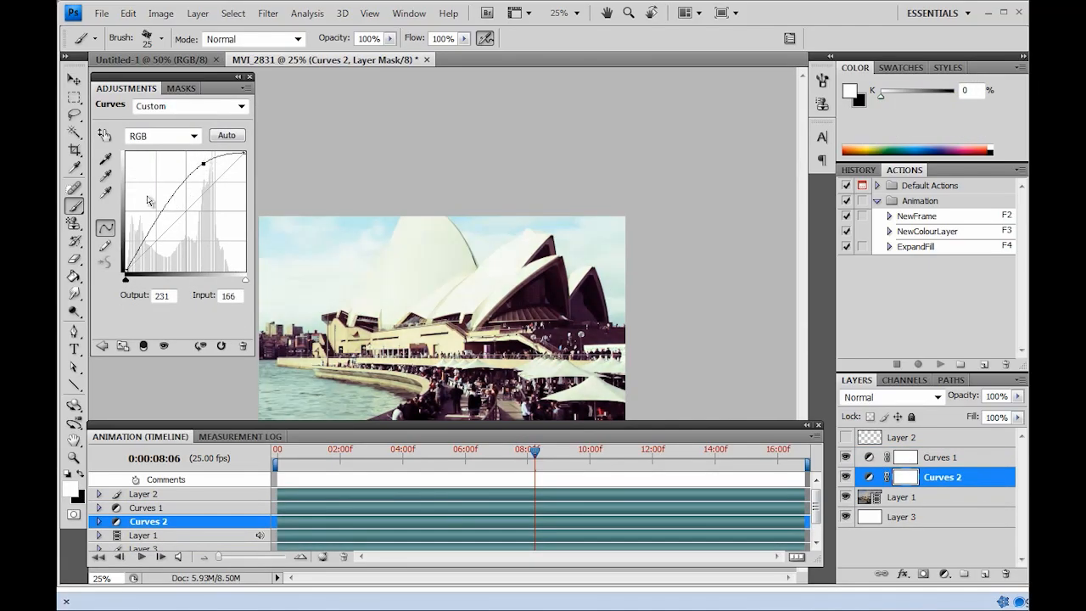
left_click_drag(166, 204, 160, 223)
left_click_drag(202, 161, 205, 174)
left_click_drag(169, 224, 158, 252)
Hide the Curves 1 and Curves 2 adjustment layers to view the original footage.
key("ctrl+minus")
key("ctrl+minus")
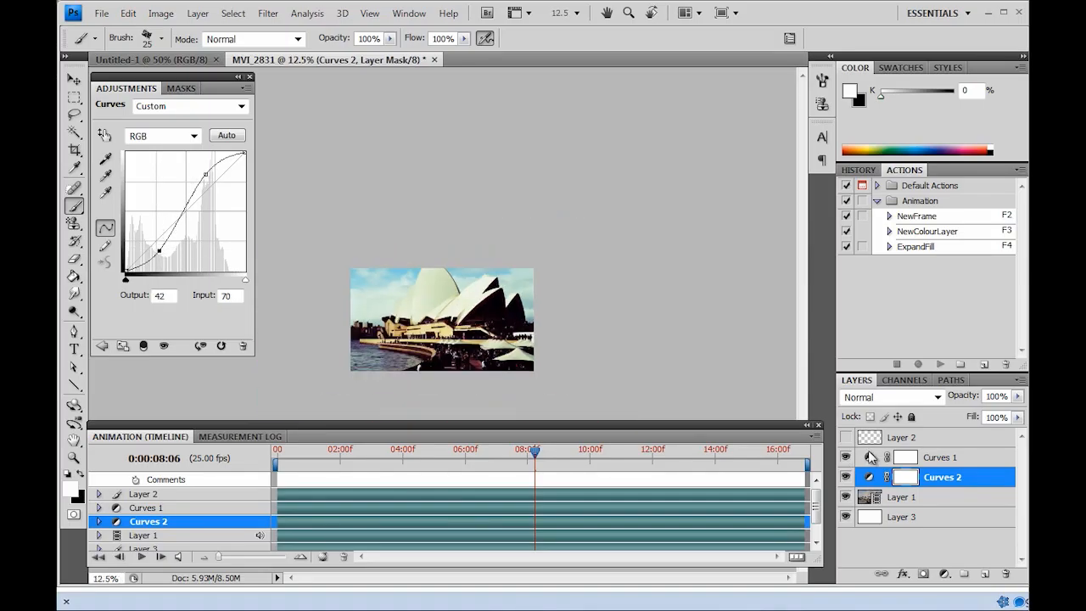
left_click_drag(850, 479, 845, 457)
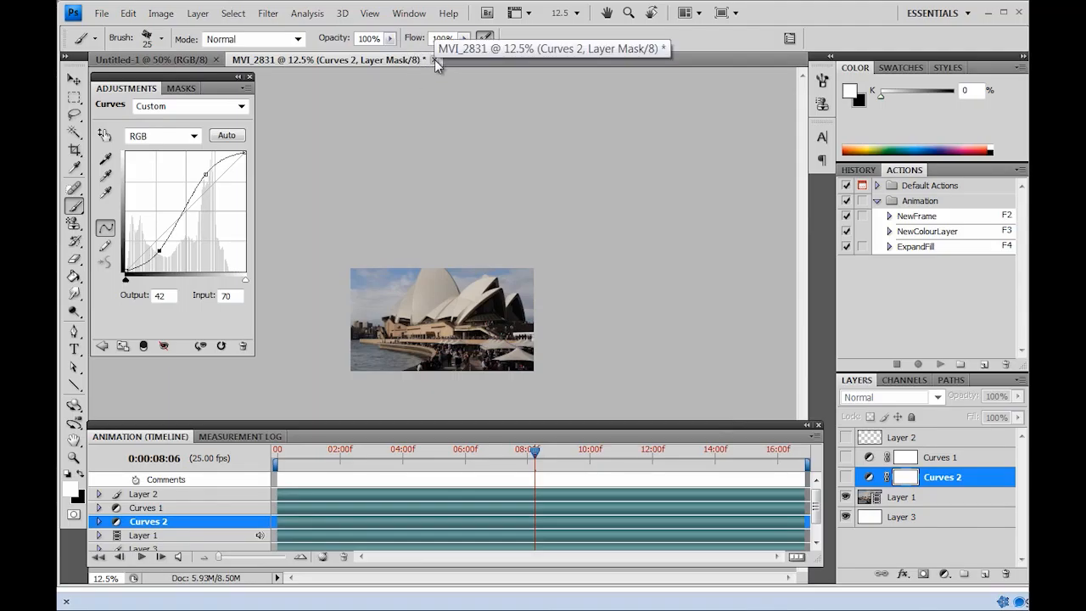
Create a new 1280 × 720 pixel RGB document at 72 pixels/inch with a white background.
left_click(102, 13)
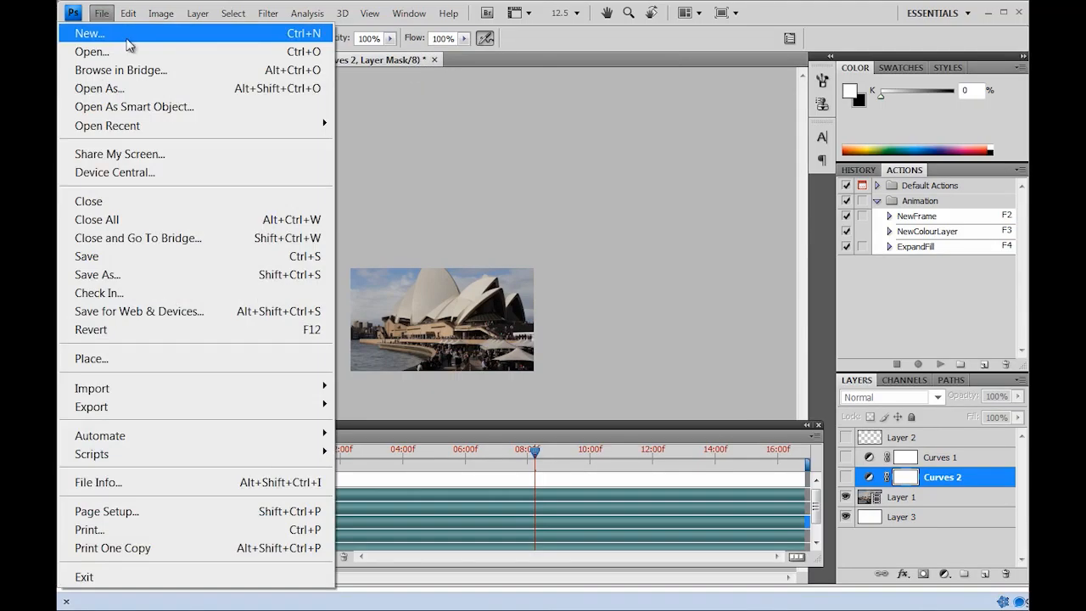
left_click(200, 33)
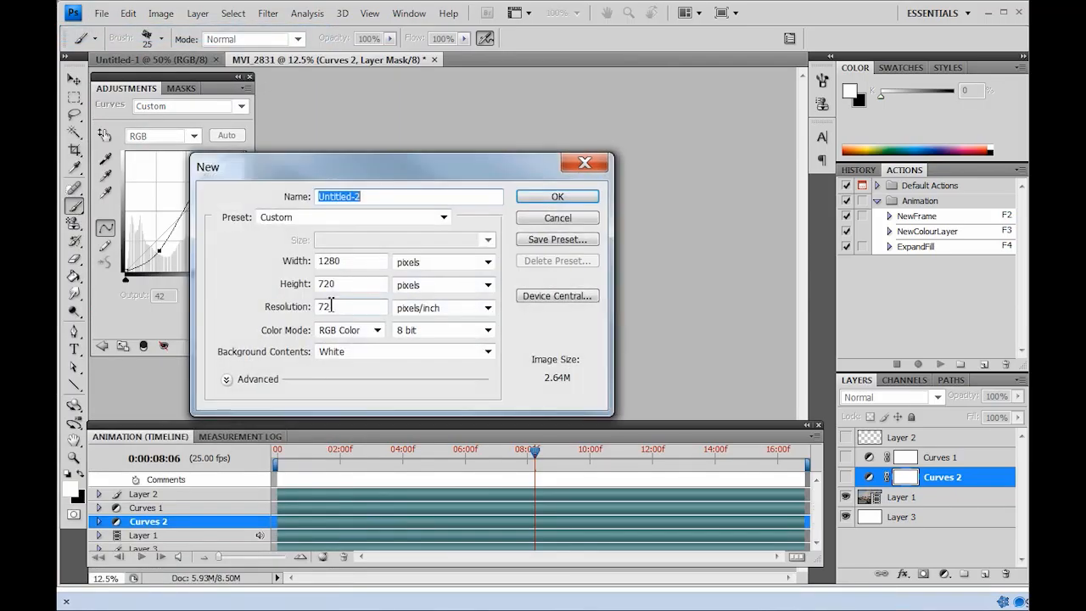
left_click(575, 200)
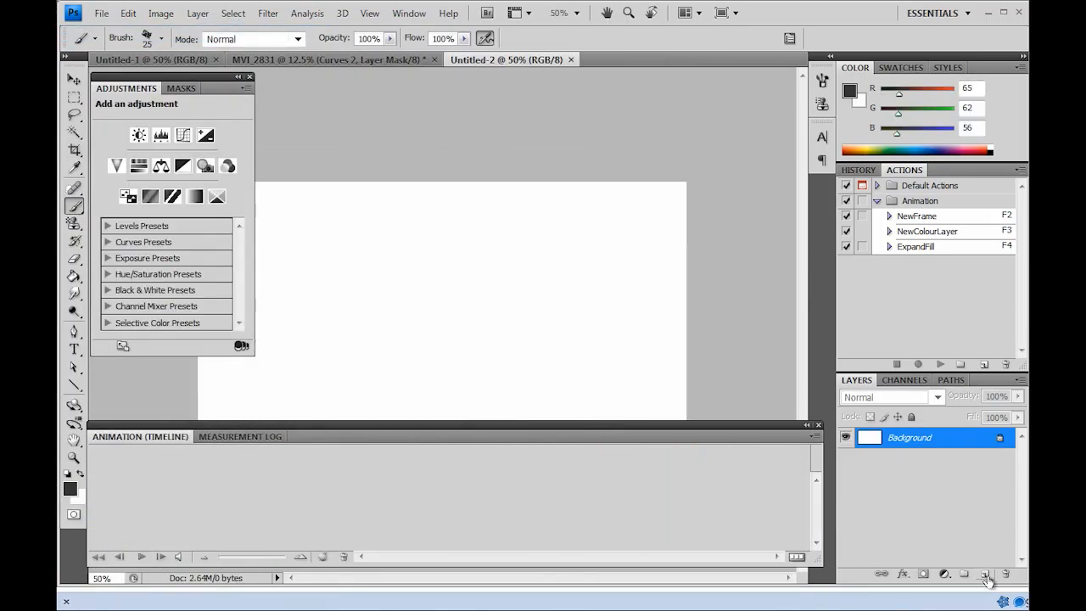
Add twelve empty layers above the Background layer.
left_click(984, 574)
left_click(984, 574)
left_click(984, 575)
left_click(984, 574)
left_click(986, 575)
left_click(985, 575)
left_click(986, 575)
left_click(986, 575)
scroll(1008, 507, "down", 2)
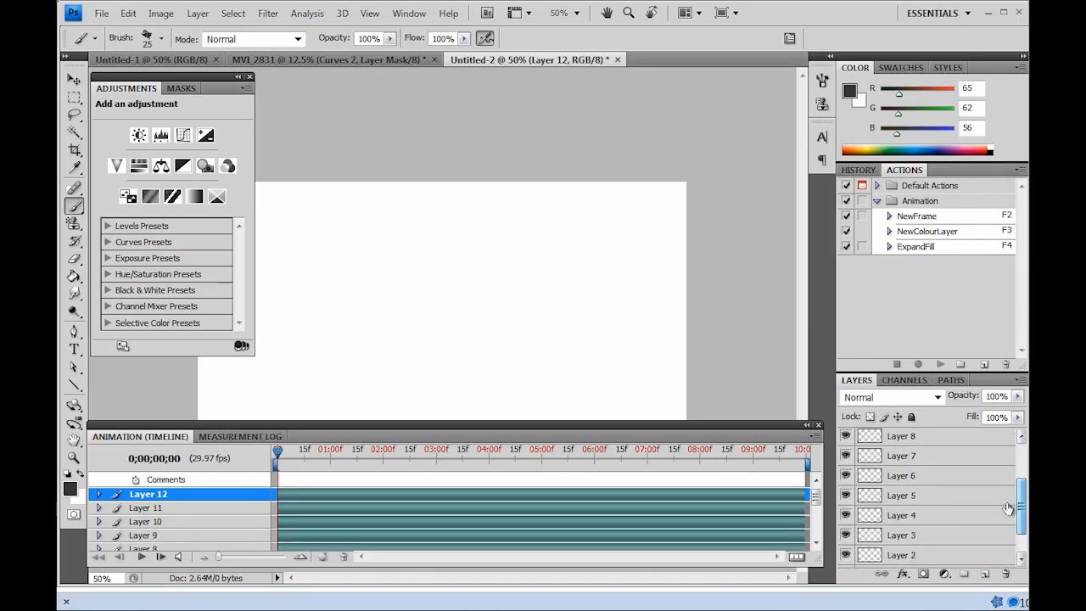
Set the document timeline's frame rate to a custom 12.5 fps and its duration to 0;00;01;00.
left_click(809, 435)
left_click(489, 543)
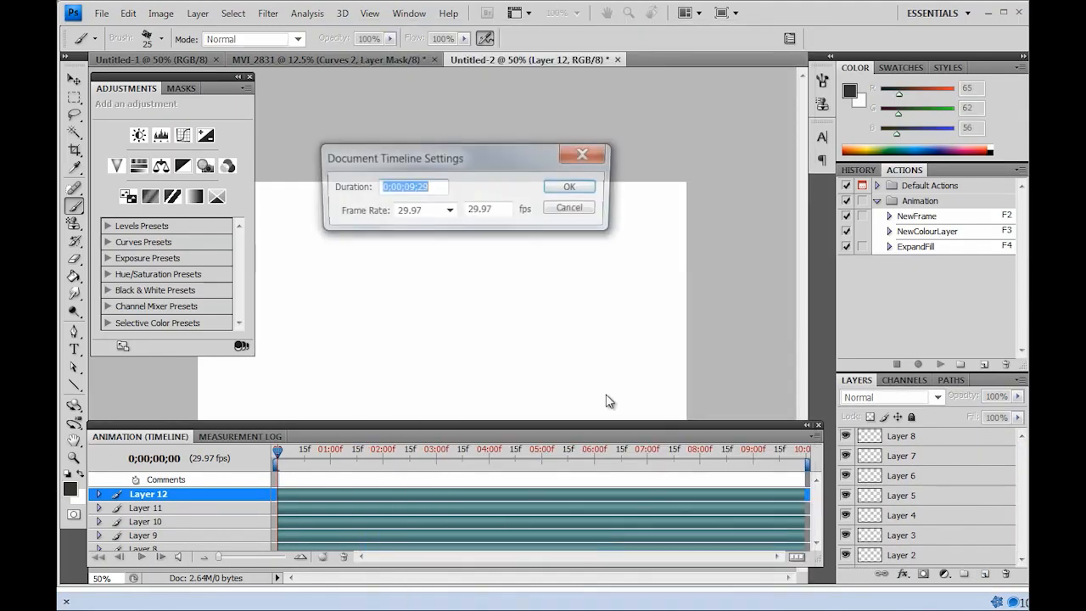
left_click(447, 212)
left_click(424, 259)
key("Tab")
type("12.5")
double_click(413, 190)
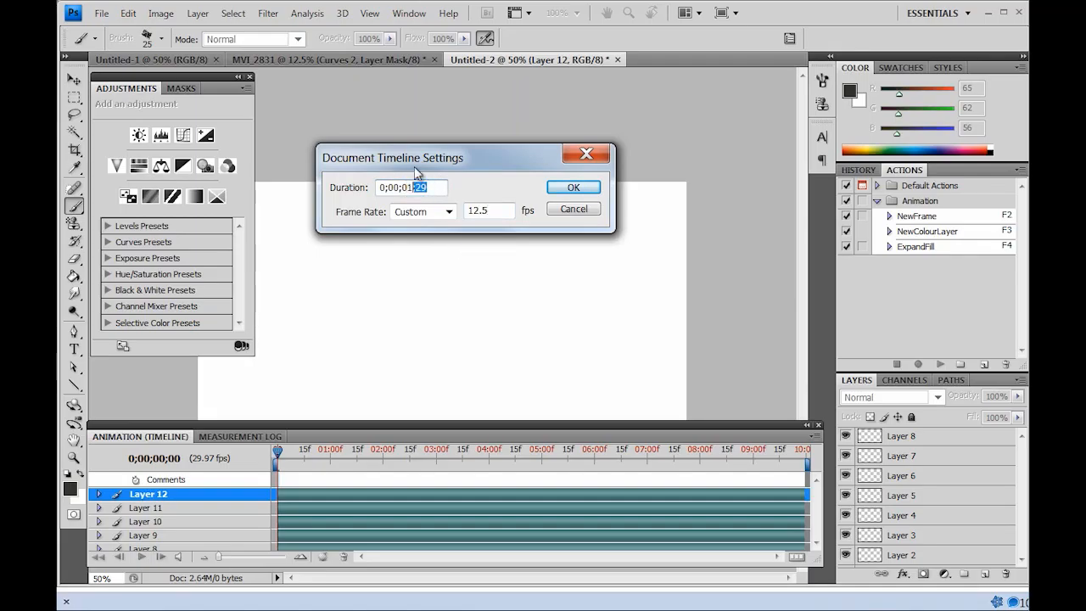
type("0100")
left_click(573, 187)
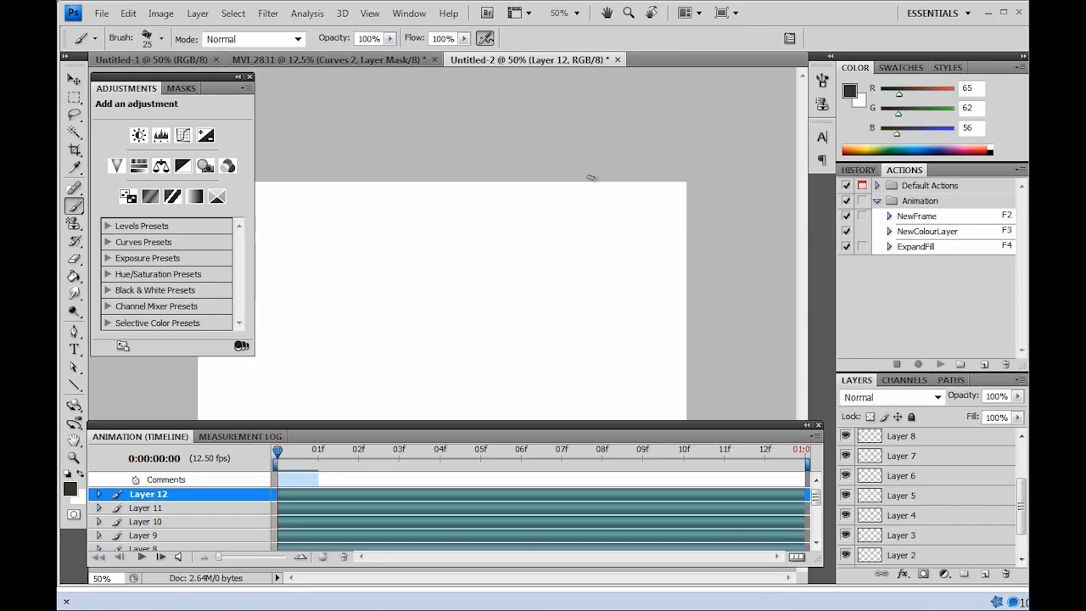
left_click_drag(277, 450, 277, 492)
key("ctrl+minus")
key("ctrl+minus")
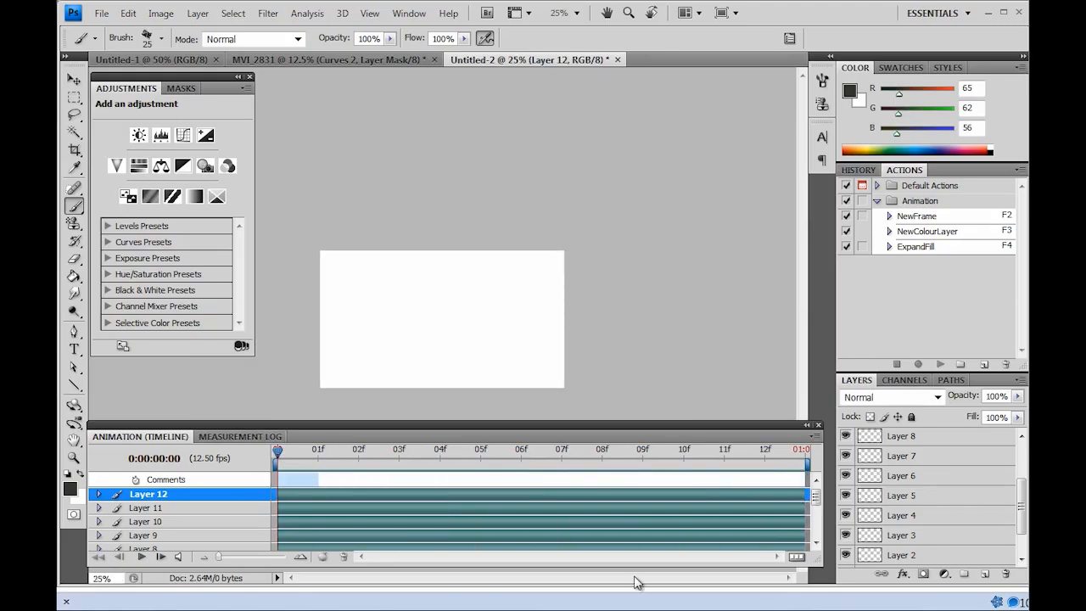
Select Layer 1 through Layer 12 and spread them along the timeline with Make Frames From Layers.
scroll(815, 498, "down", 5)
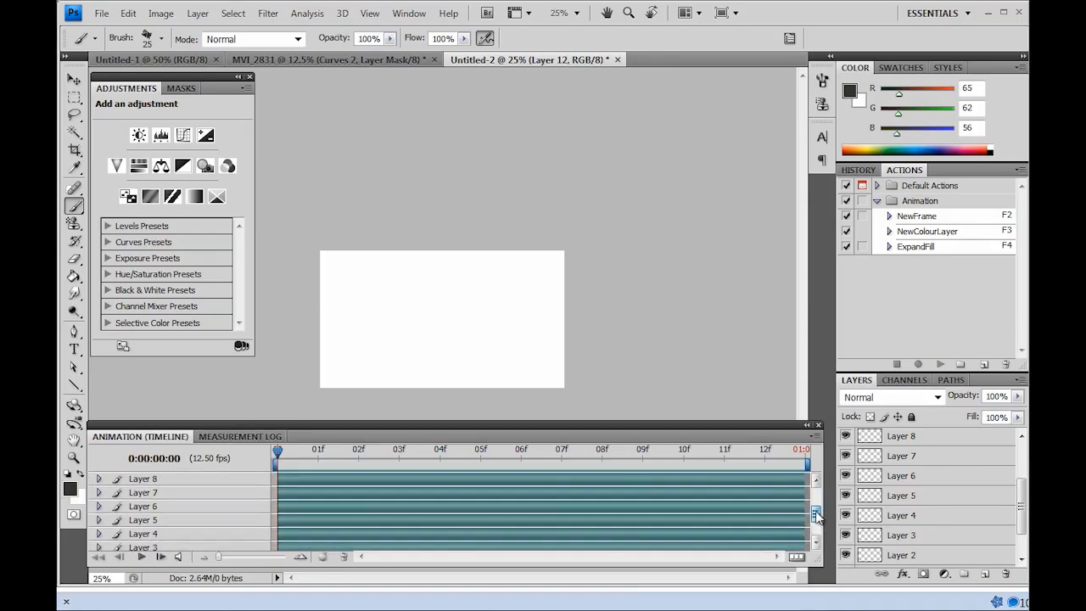
left_click(984, 554)
left_click_drag(1021, 507, 1021, 531)
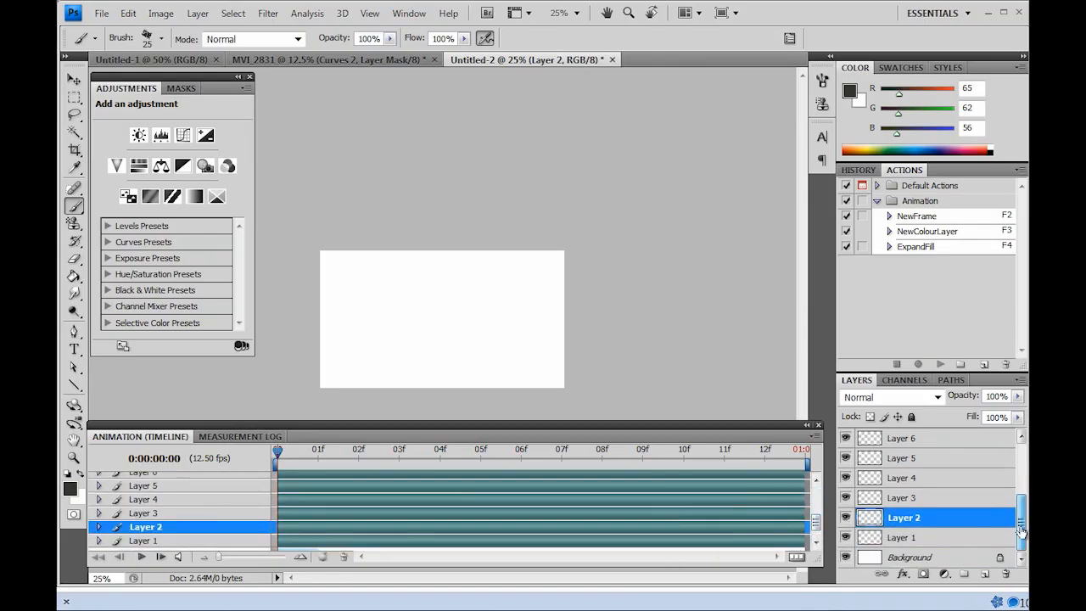
left_click(963, 538)
scroll(967, 492, "up", 3)
left_click(971, 443)
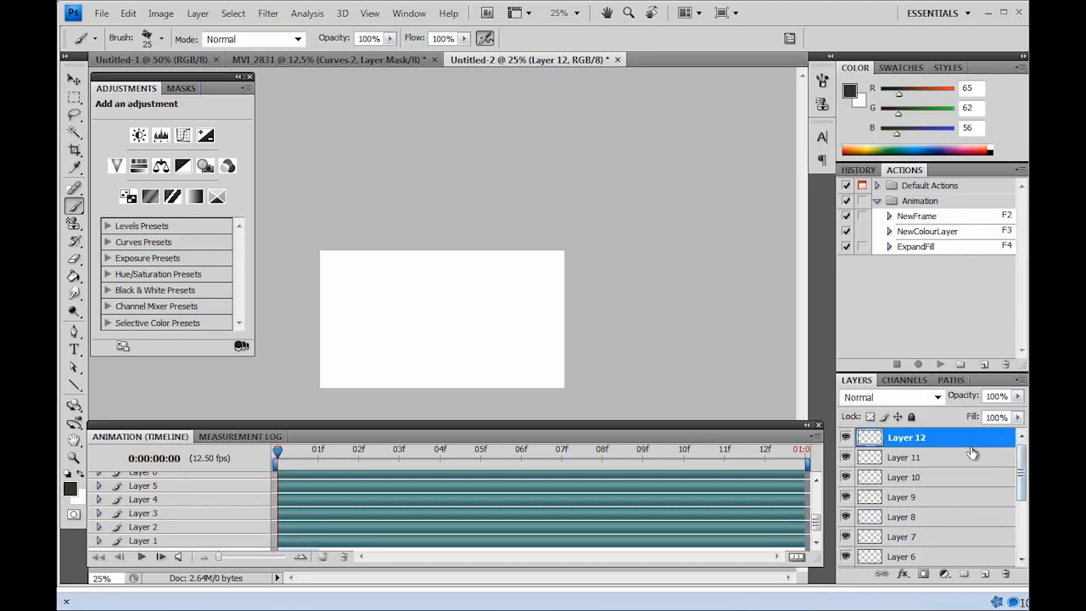
left_click_drag(1024, 458, 1024, 507)
left_click(993, 541, "shift")
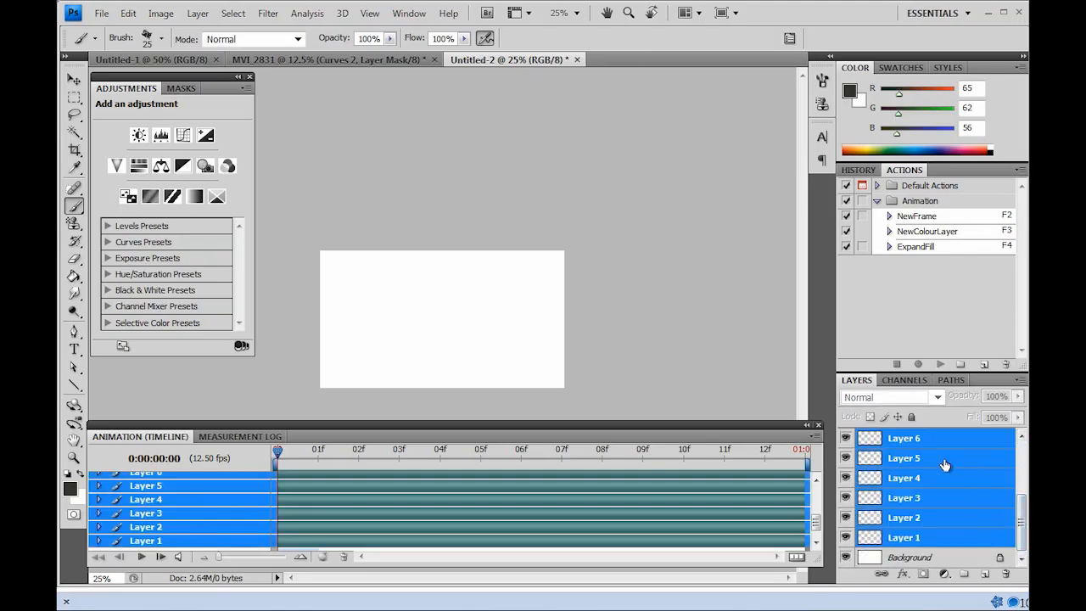
left_click(814, 436)
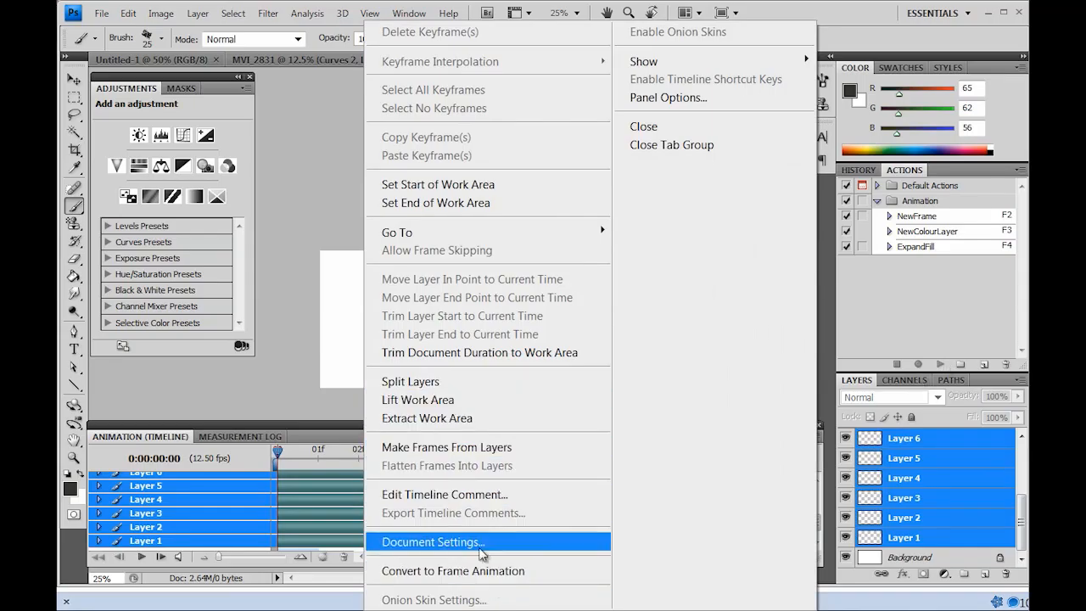
left_click(496, 449)
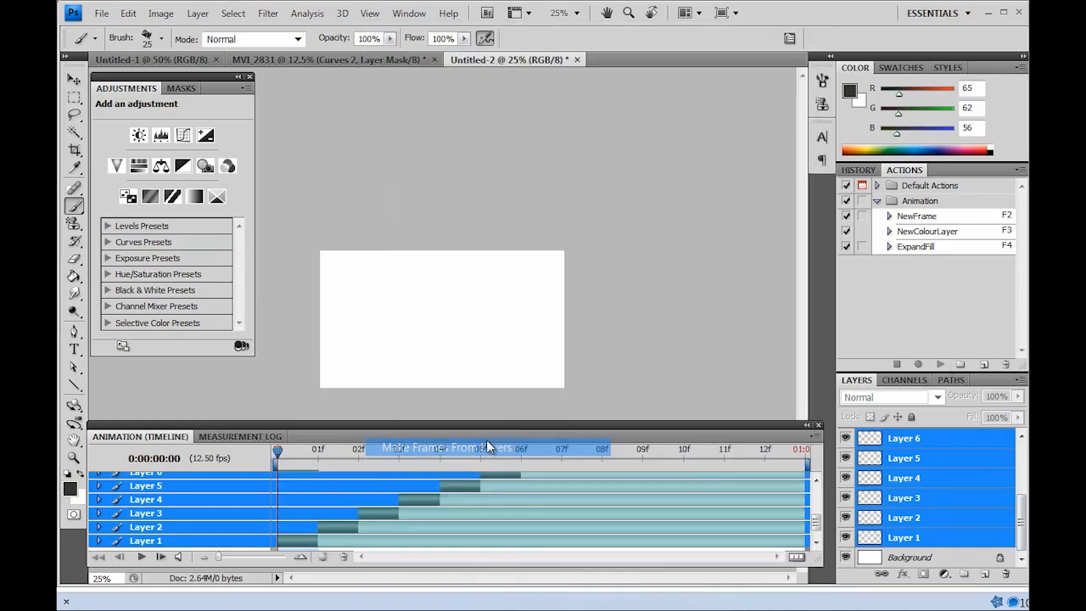
Scrub the timeline and look through all layer tracks to check the one-frame staggering.
left_click_drag(277, 448, 569, 492)
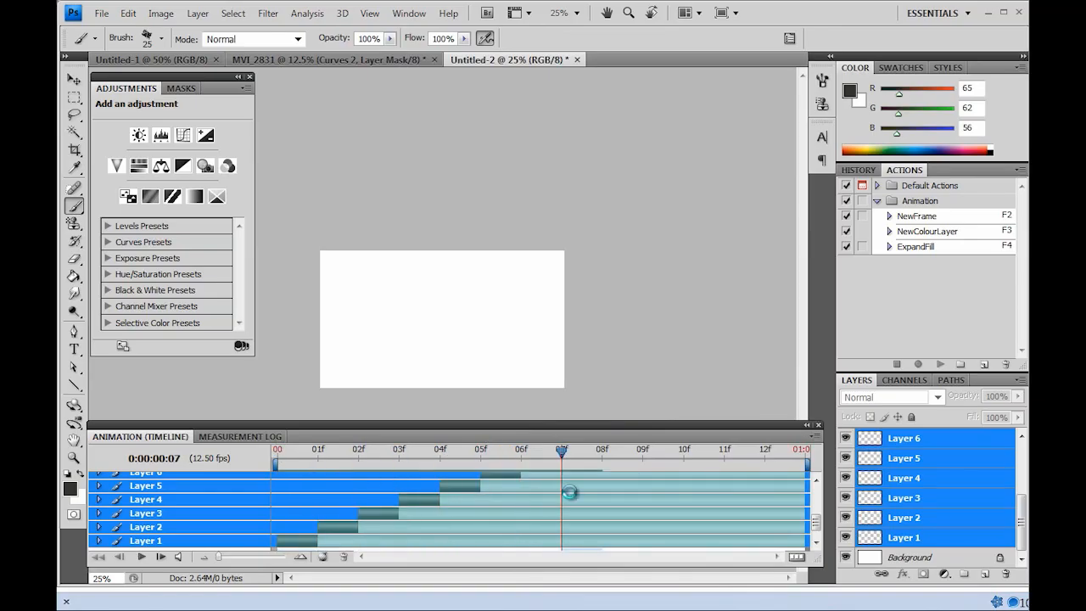
scroll(817, 507, "up", 5)
left_click_drag(561, 449, 261, 510)
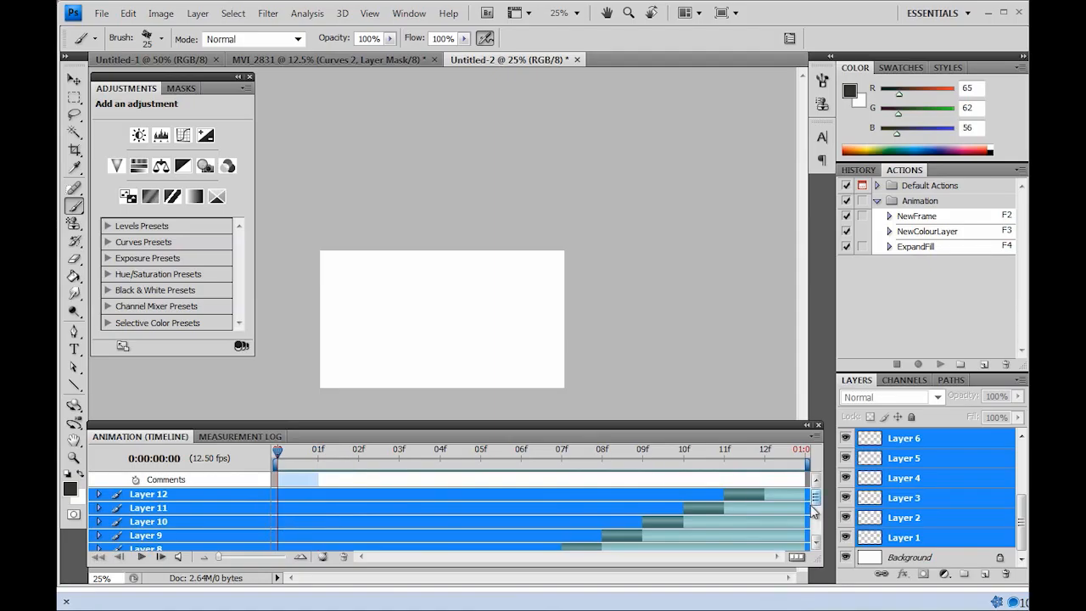
scroll(817, 512, "down", 3)
scroll(817, 513, "down", 4)
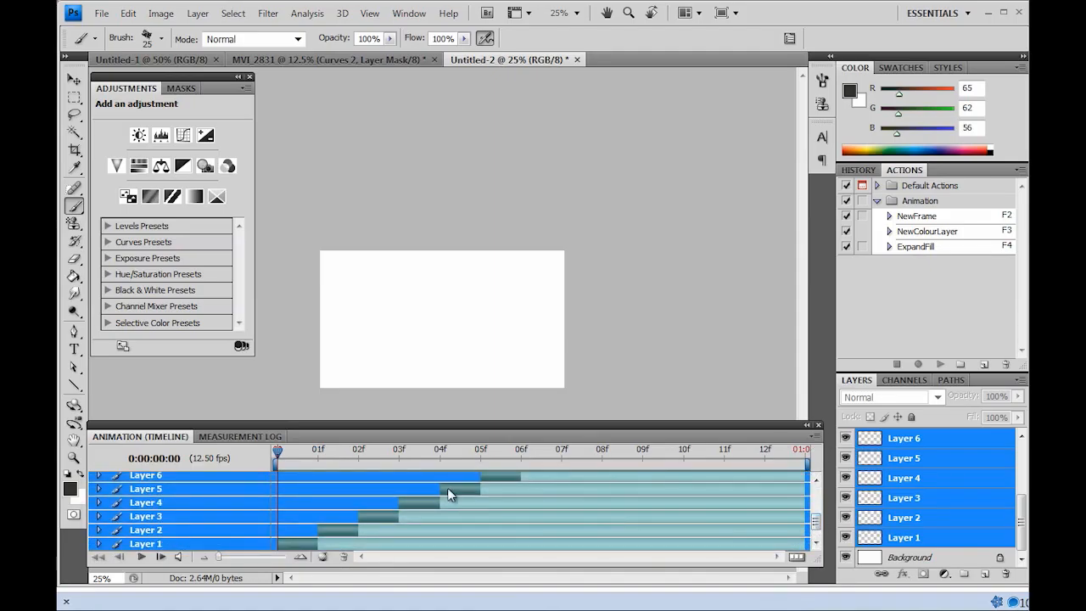
Try Make Frames From Layers again on the selected layers with the playhead at 0:00:00:04.
left_click_drag(279, 449, 441, 449)
left_click(816, 436)
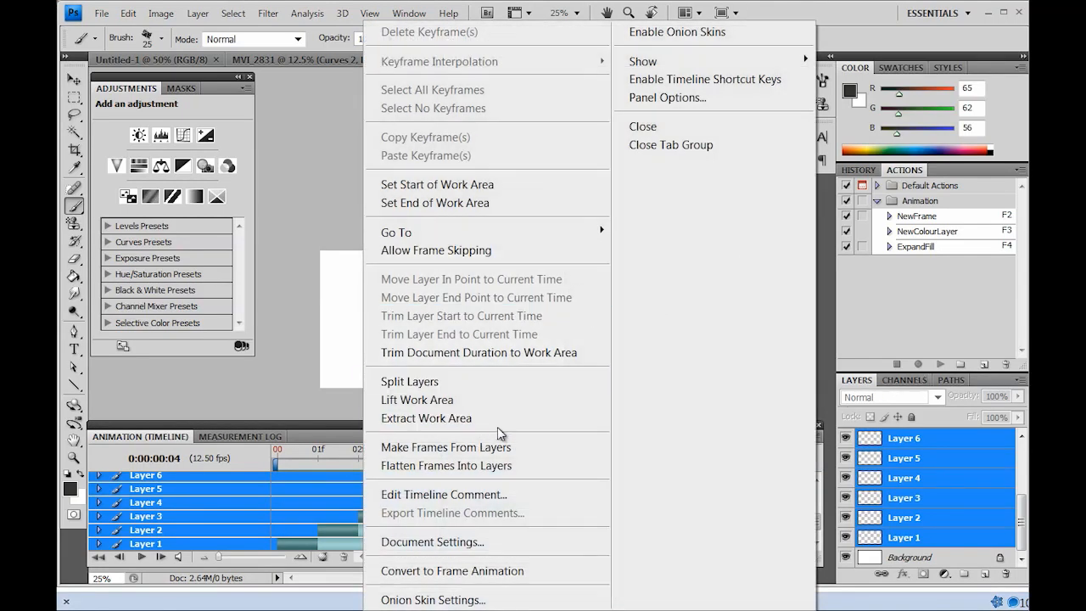
left_click(541, 448)
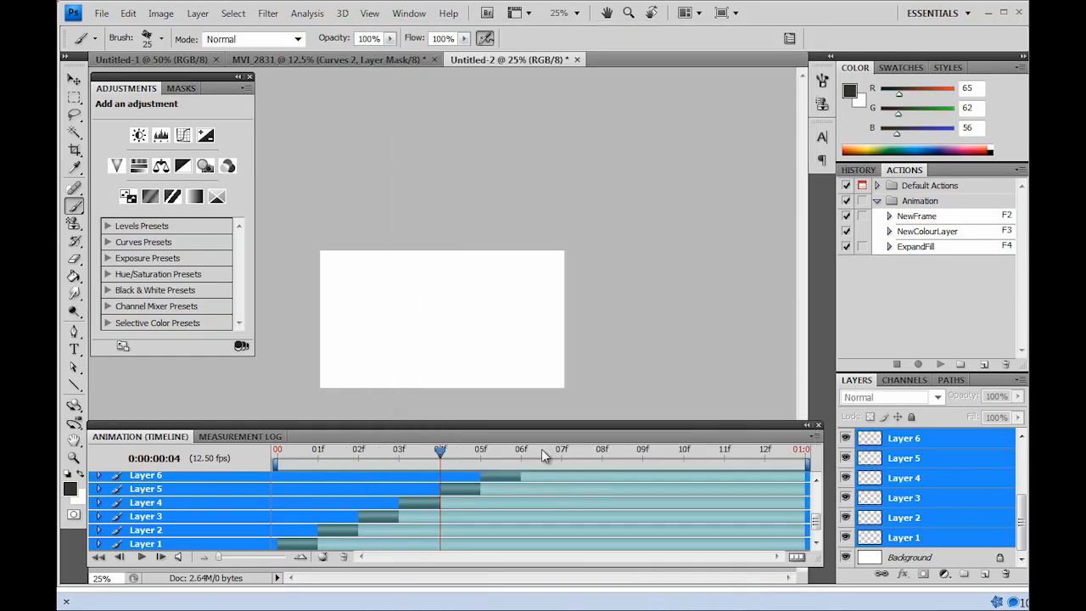
Move Layer 5's in point to the playhead at 0:00:00:03.
left_click(418, 453)
left_click(504, 487)
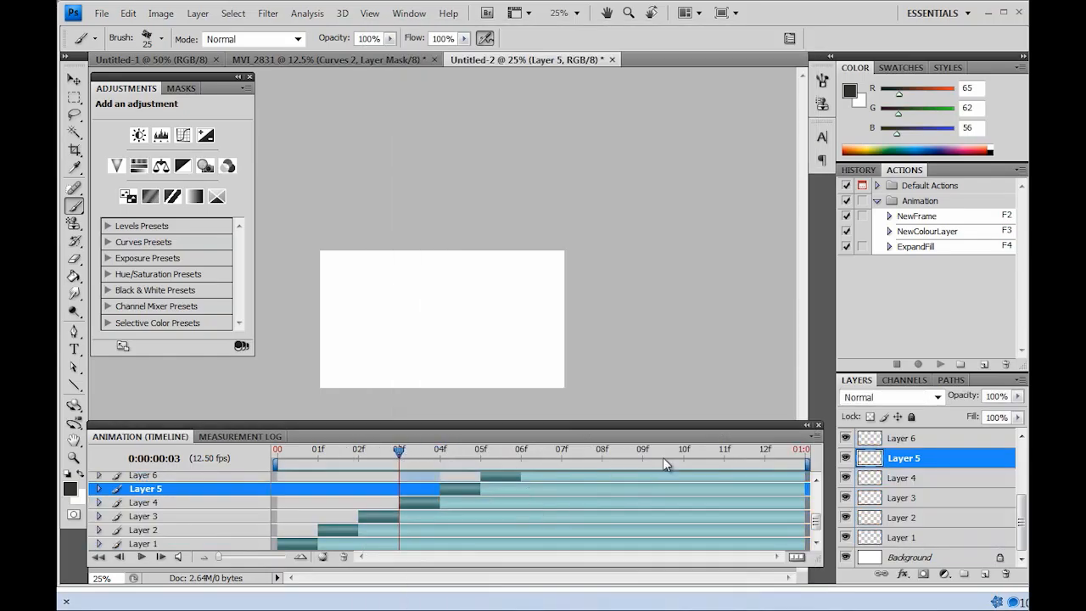
left_click(815, 436)
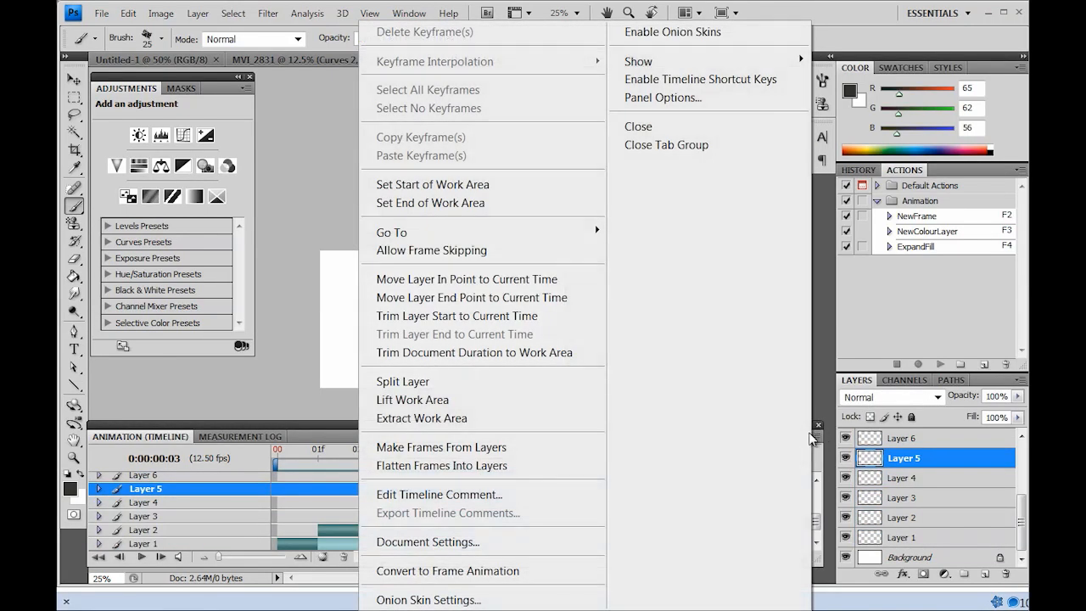
left_click(558, 280)
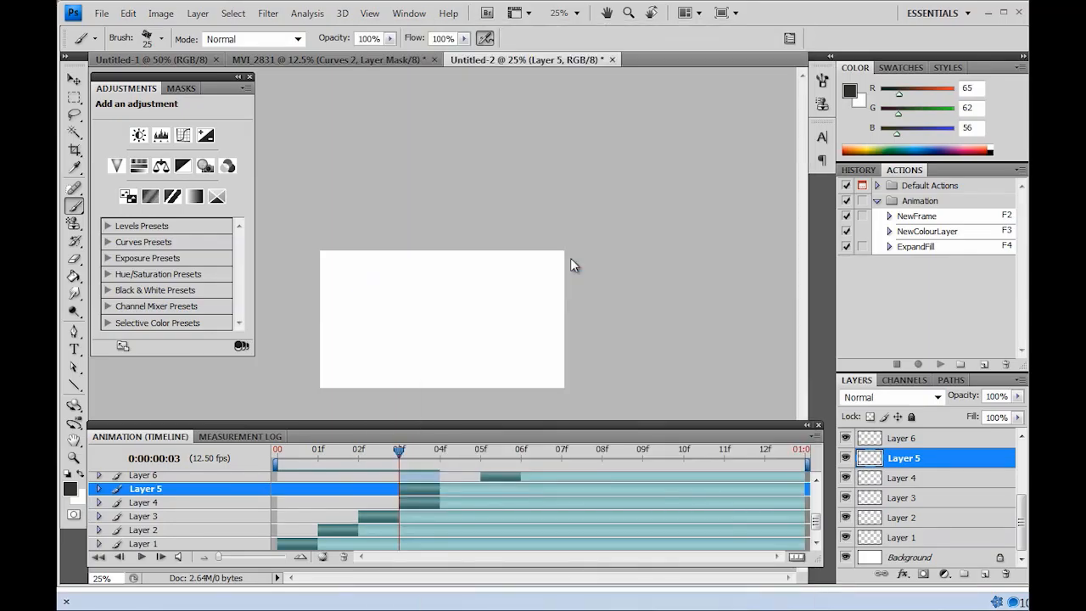
Shift Layer 5's one-frame clip in the timeline so that it starts at 0:00:00:04.
left_click_drag(401, 491, 441, 488)
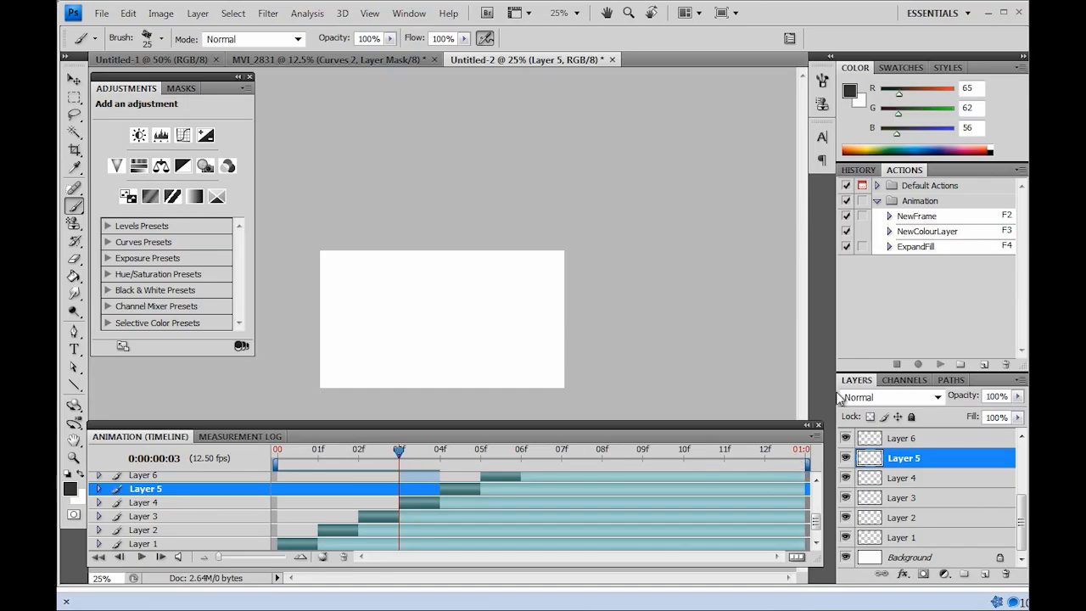
left_click(815, 435)
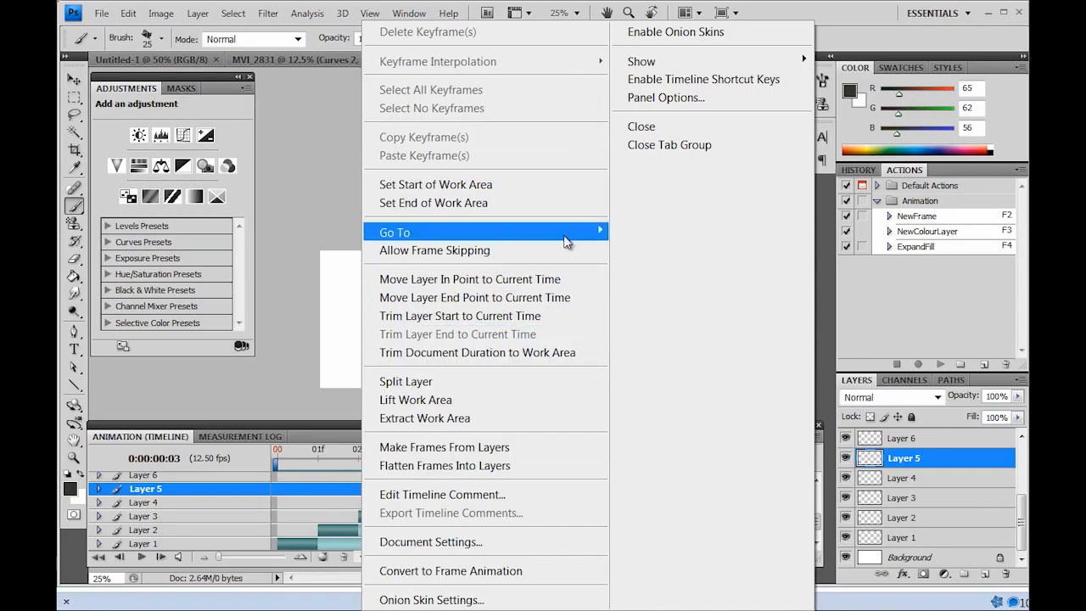
Trim Layer 4's end to the current time with the playhead at 0:00:00:07.
left_click(344, 450)
left_click_drag(427, 454, 570, 473)
left_click(484, 500)
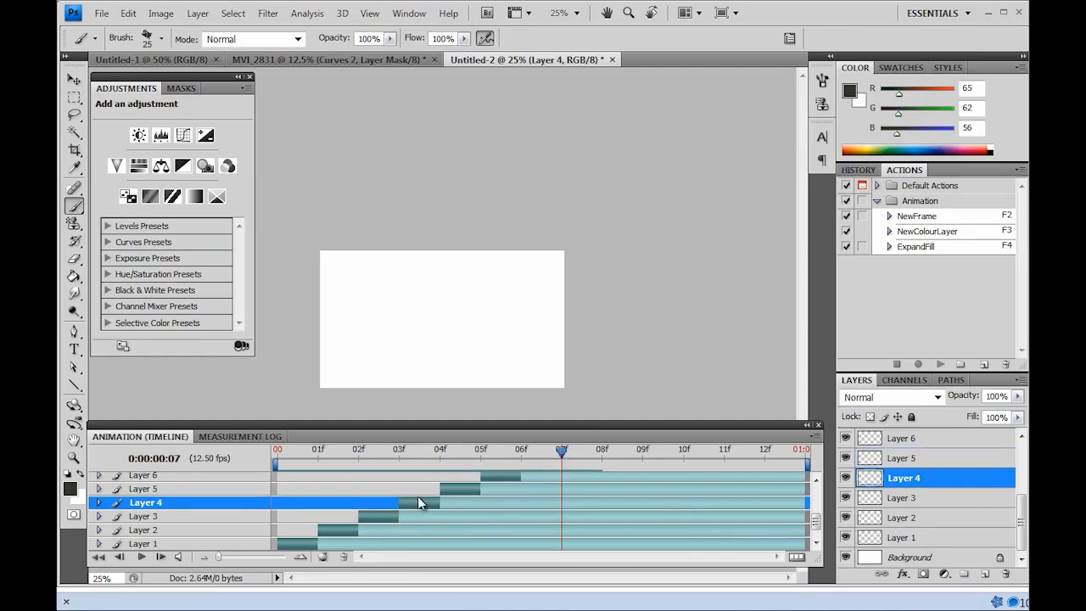
left_click(816, 436)
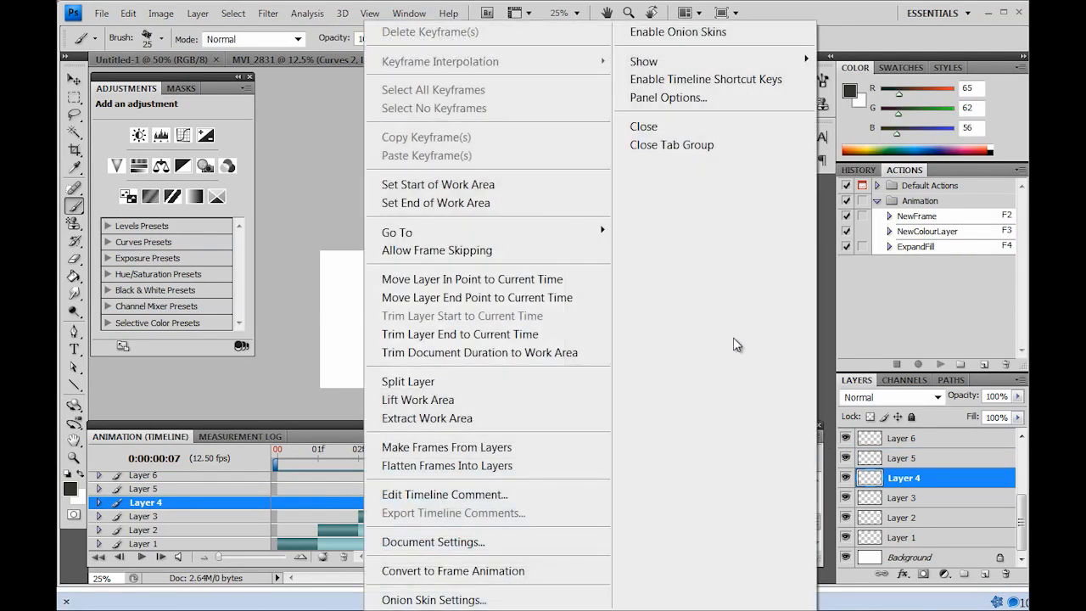
left_click(522, 336)
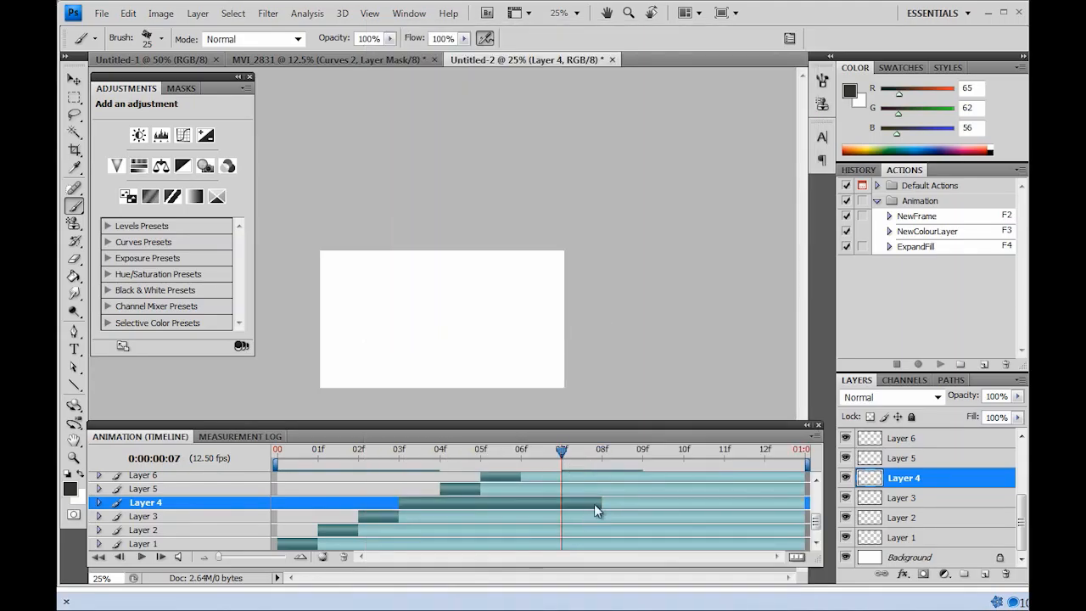
mouse_move(601, 502)
left_mouse_down()
mouse_move(576, 504)
mouse_move(594, 504)
left_mouse_up()
mouse_move(560, 453)
left_mouse_down()
mouse_move(601, 454)
mouse_move(561, 453)
left_mouse_up()
key("ctrl+minus")
key("ctrl+plus")
key("ctrl+plus")
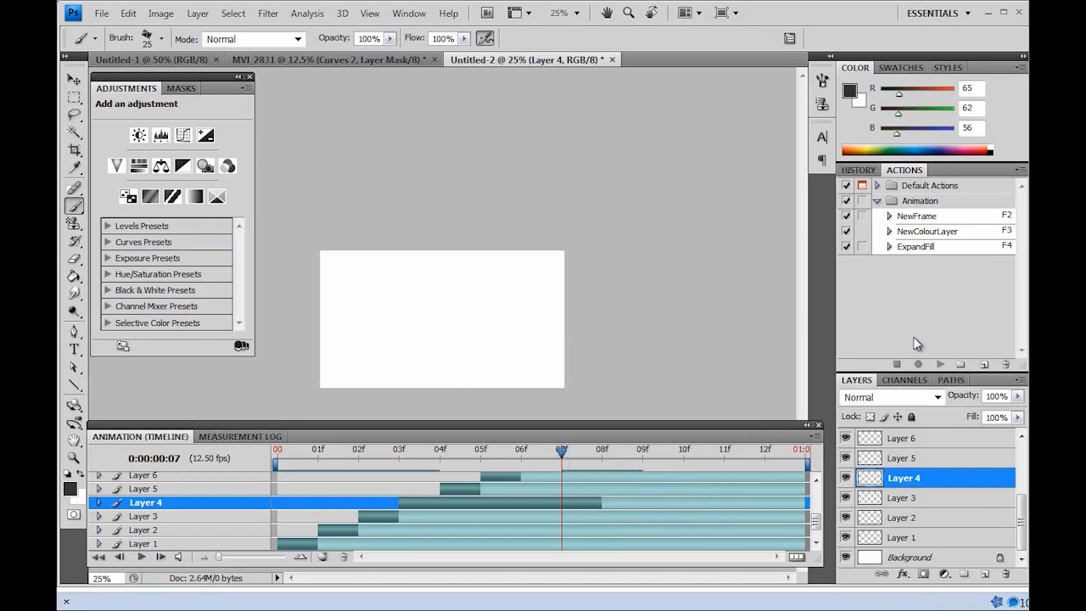
Select Layer 1 through Layer 6 and delete them.
left_click(943, 541, "shift")
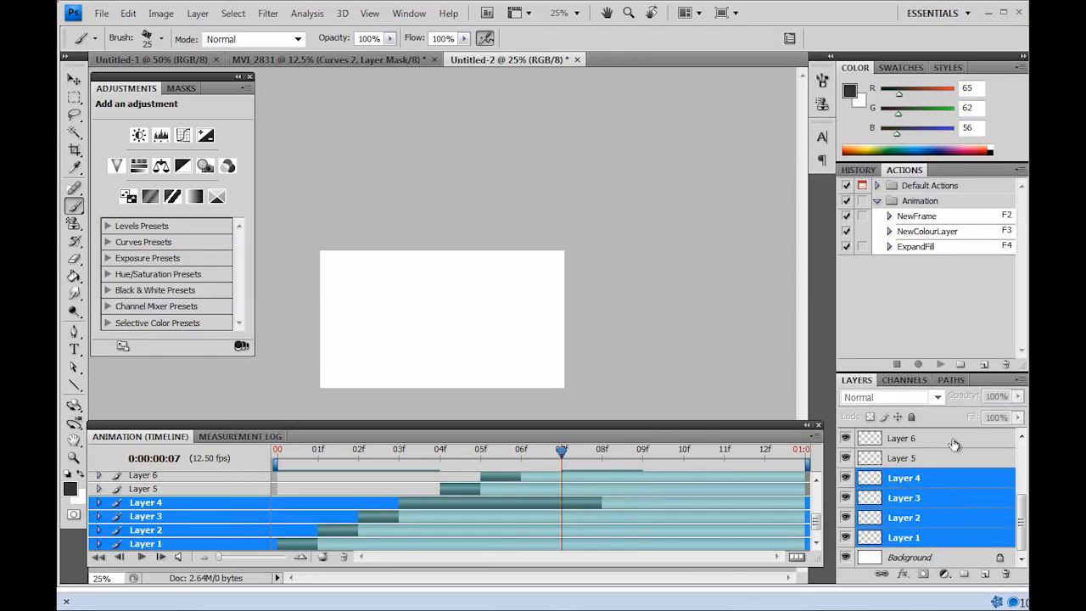
left_click(950, 443, "shift")
left_click(954, 443)
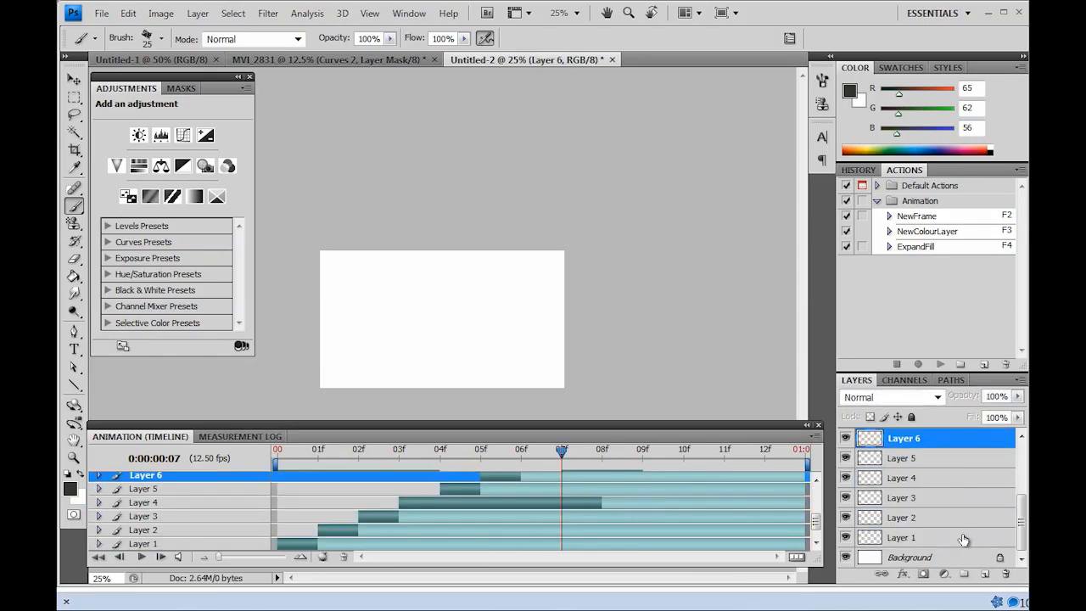
left_click(965, 541, "ctrl")
left_click(948, 518, "ctrl")
left_click(948, 497, "ctrl")
left_click(948, 478, "ctrl")
left_click(954, 458, "ctrl")
left_click_drag(962, 448, 1005, 574)
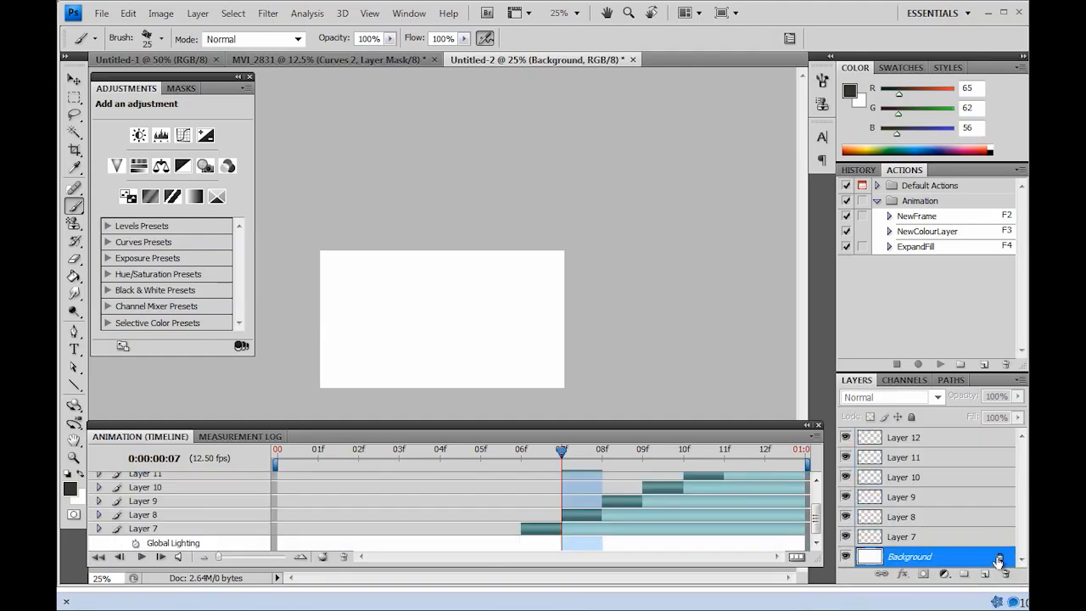
Select Layer 7 through Layer 12 and delete them, keeping only the Background.
left_click(947, 534)
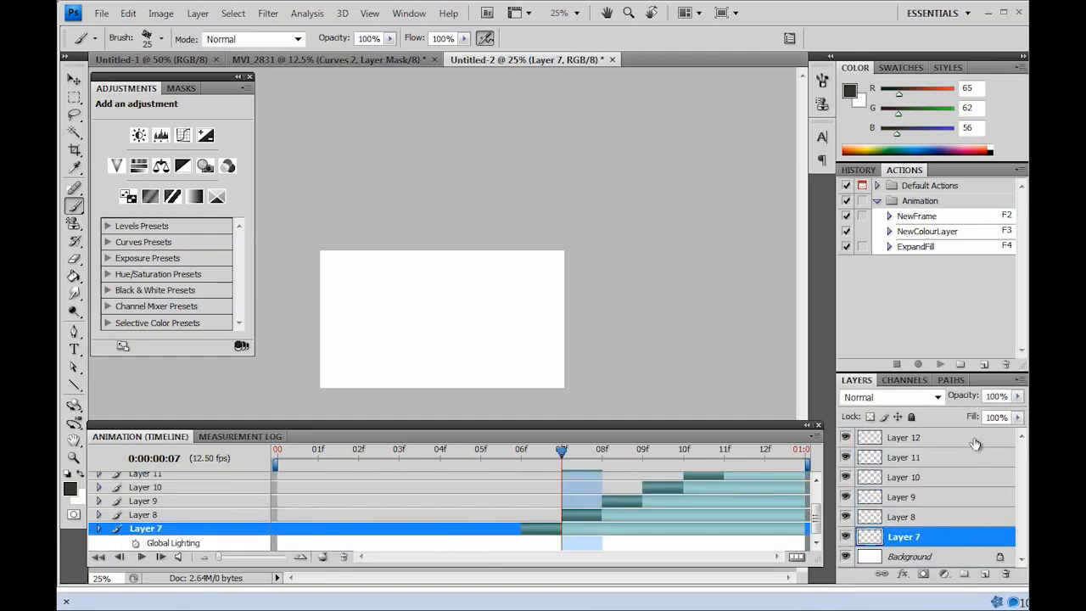
left_click(977, 449, "ctrl")
left_click(971, 458, "ctrl")
left_click(967, 476, "ctrl")
left_click(966, 497, "ctrl")
left_click(967, 516, "ctrl")
left_click_drag(970, 508, 1005, 575)
Add a new blank layer above the Background and get the Brush tool ready for painting.
left_click(984, 573)
key("v")
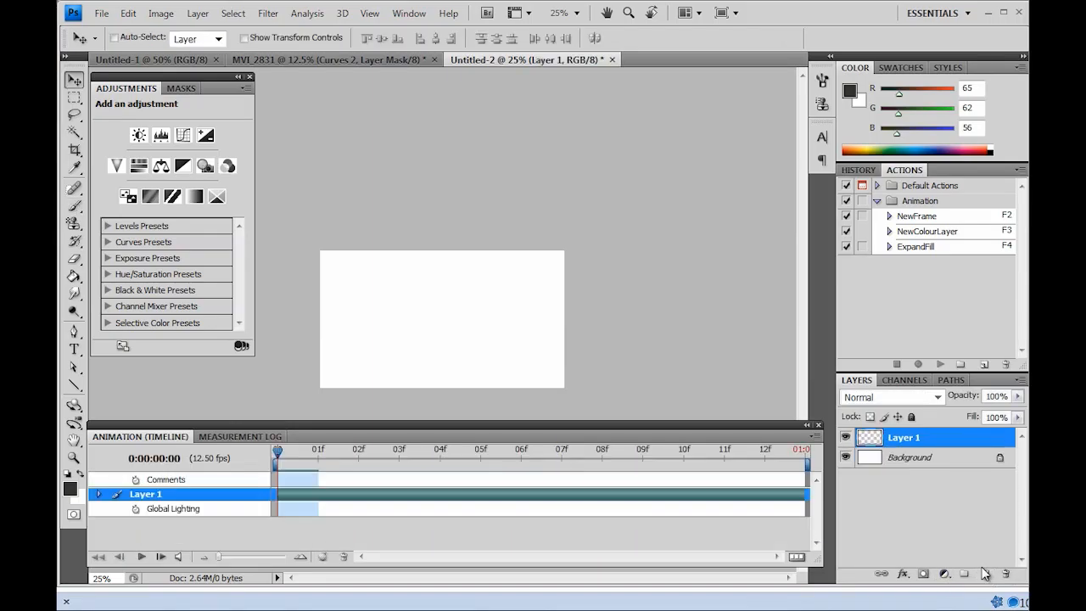
key("ctrl+plus")
key("b")
key("ctrl+plus")
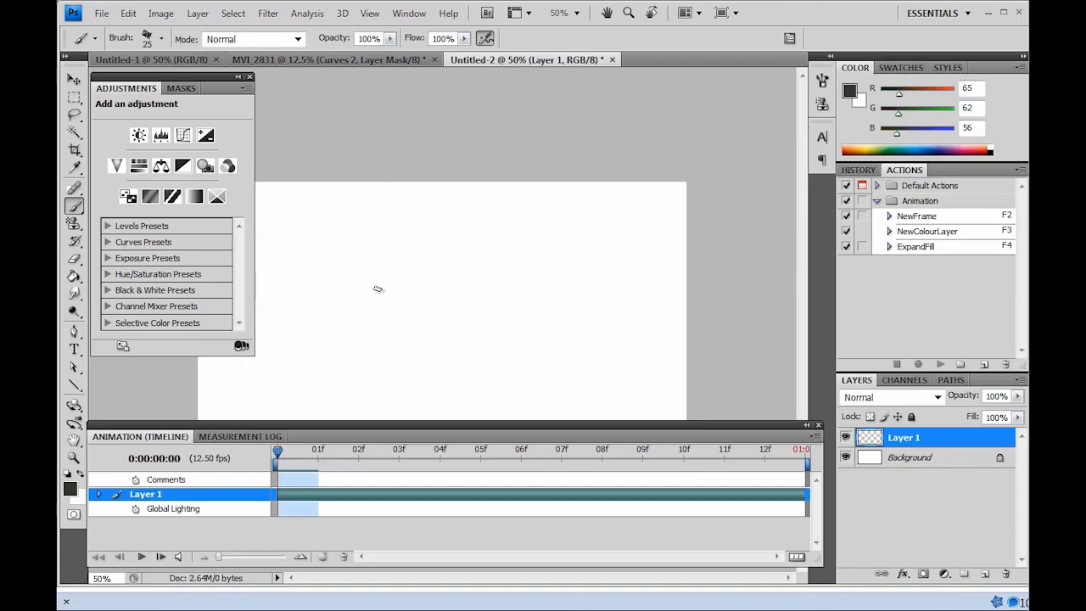
Paint a horizontal row of six dots, one per layer, running the NewFrame action to create the layer for each next dot.
key("F2")
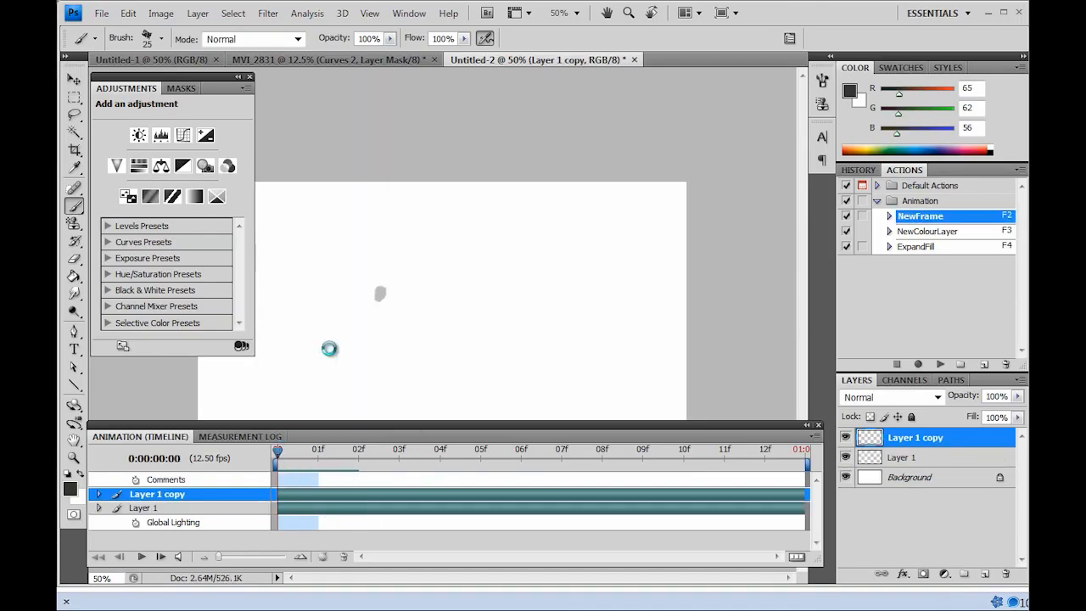
left_click(399, 293)
key("F2")
left_click(425, 294)
key("F2")
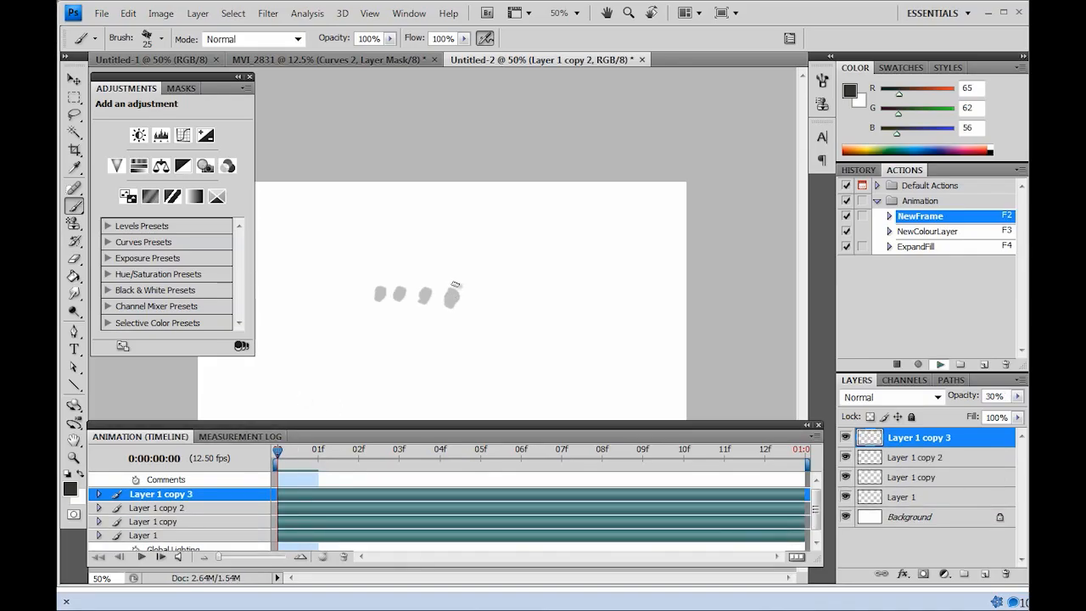
left_click(480, 297)
key("F2")
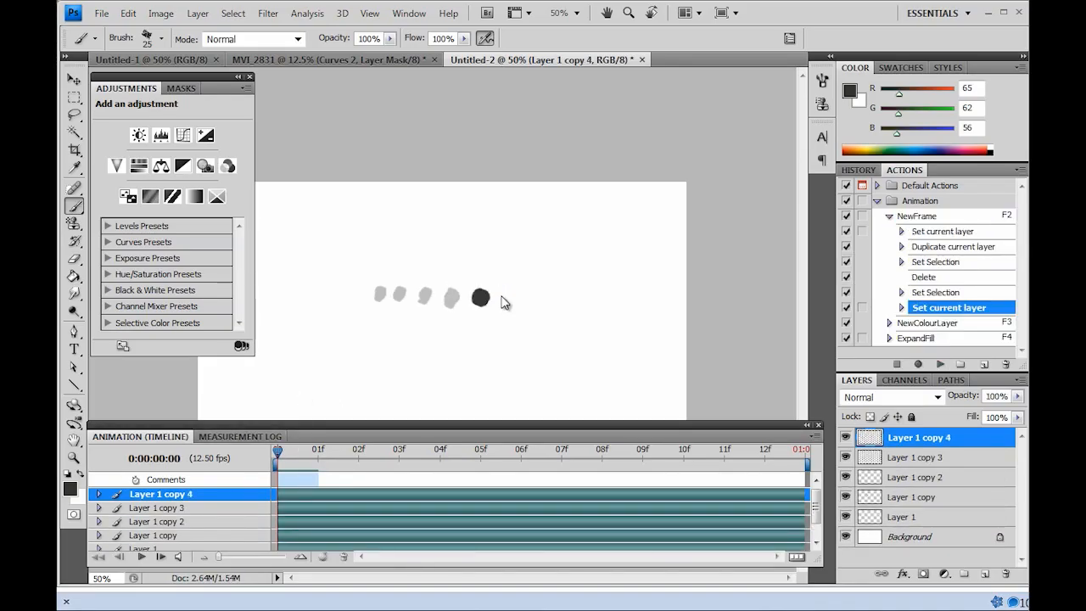
key("F2")
left_click(485, 225)
key("F2")
left_click(511, 294)
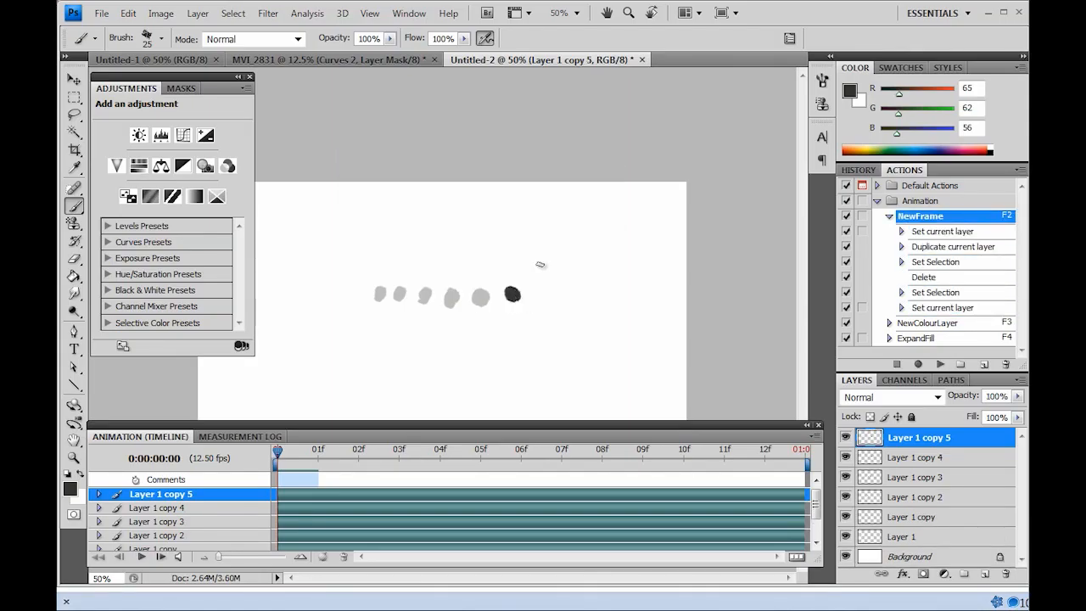
Select Layer 1 through Layer 1 copy 5 and stagger them along the timeline with Make Frames From Layers.
scroll(816, 509, "down", 3)
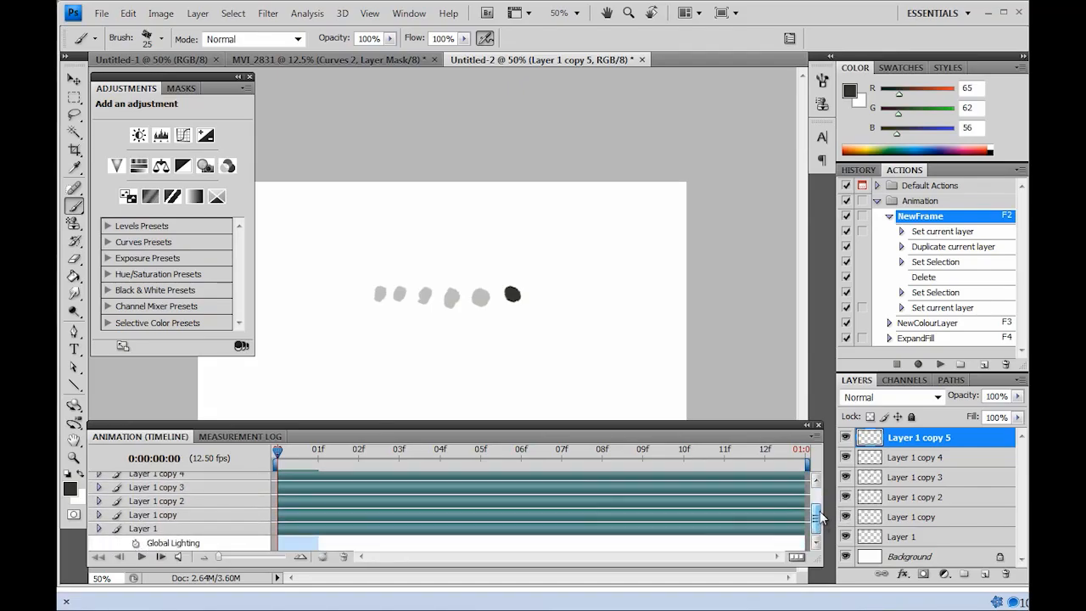
left_click(590, 513, "shift")
left_click(595, 527, "shift")
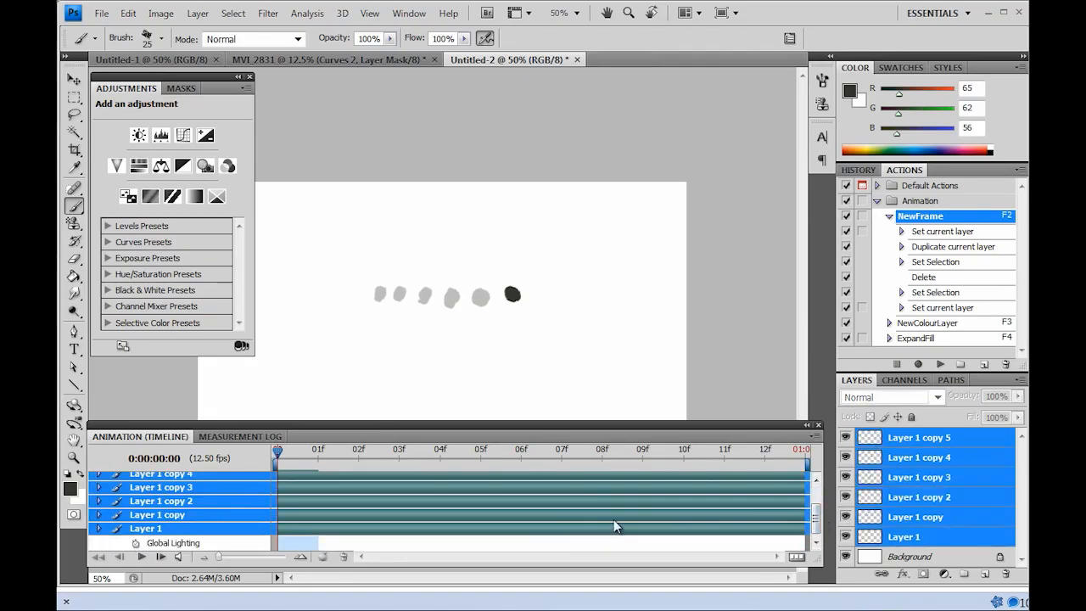
left_click(814, 436)
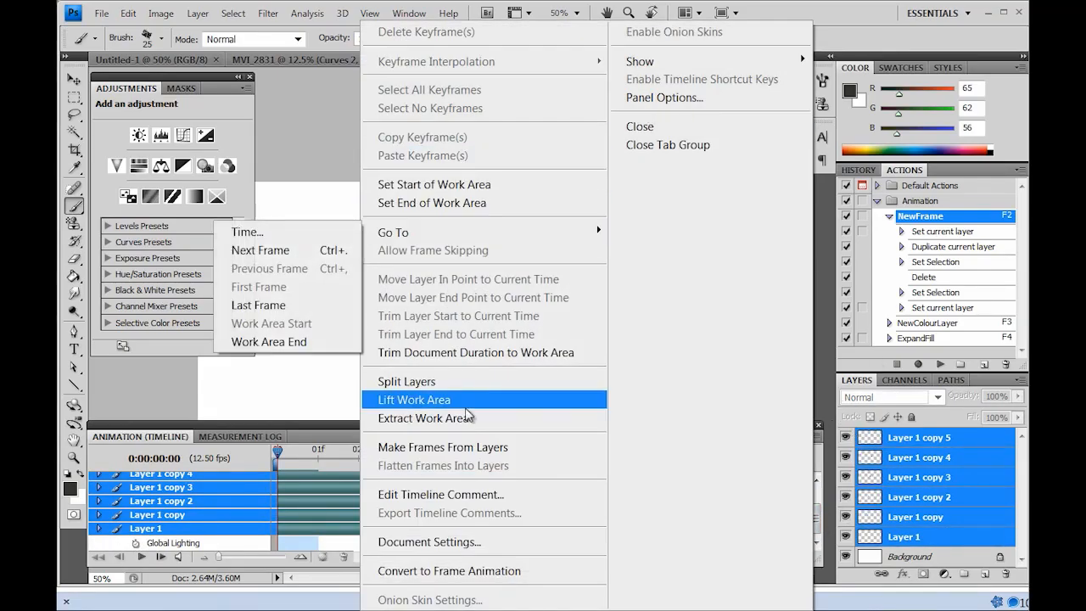
left_click(493, 447)
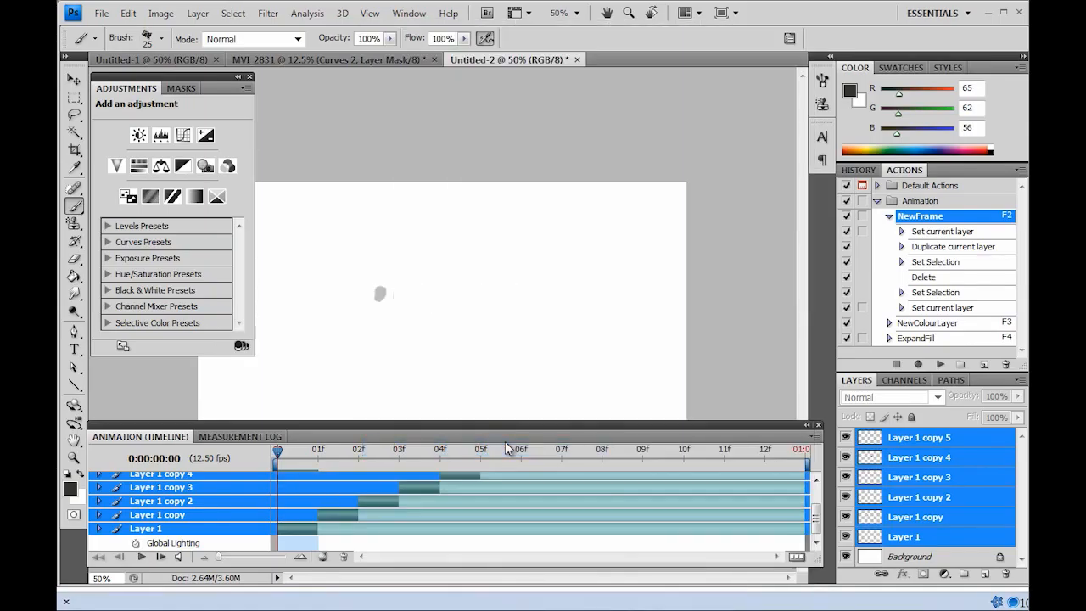
mouse_move(278, 451)
left_mouse_down()
mouse_move(489, 439)
mouse_move(282, 482)
mouse_move(320, 458)
mouse_move(501, 445)
mouse_move(265, 503)
left_mouse_up()
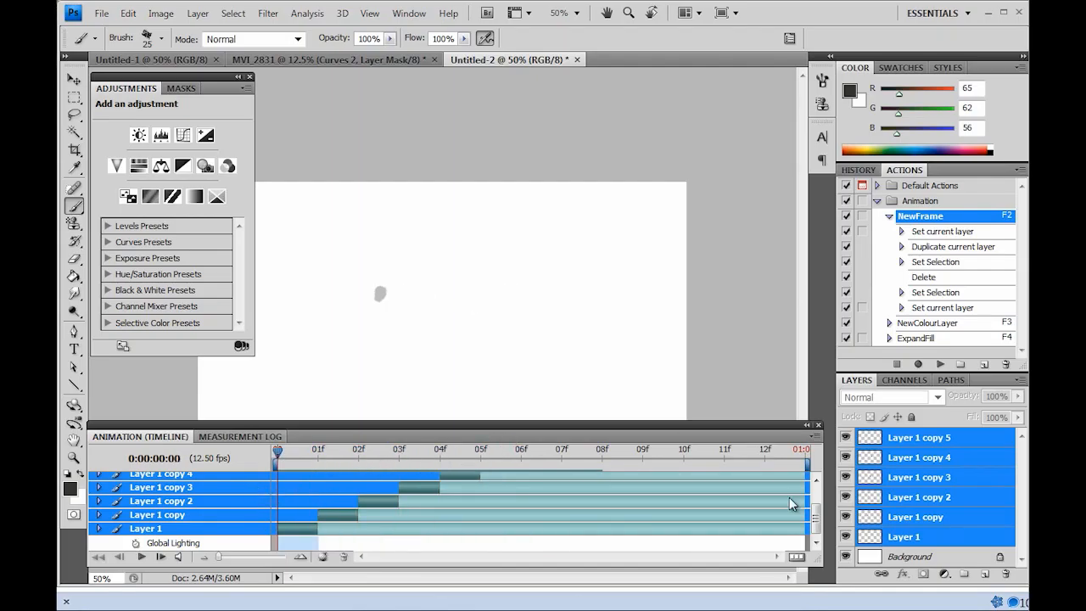
Put the six selected dot layers into a new layer group.
scroll(816, 509, "up", 3)
left_click_drag(973, 455, 970, 573)
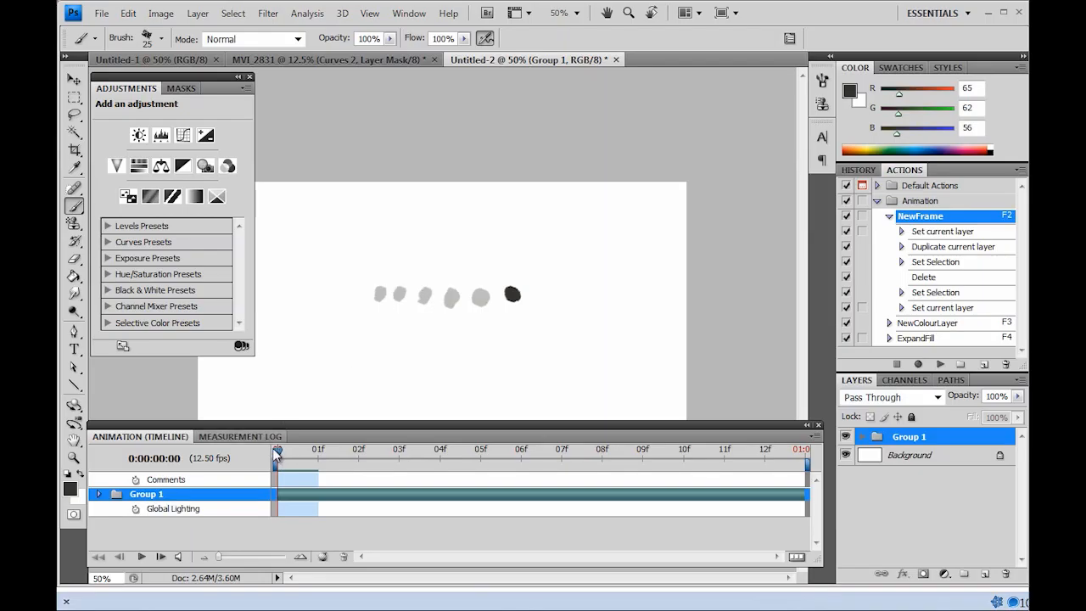
Play and scrub the grouped dot animation in the timeline to check how it moves.
key("space")
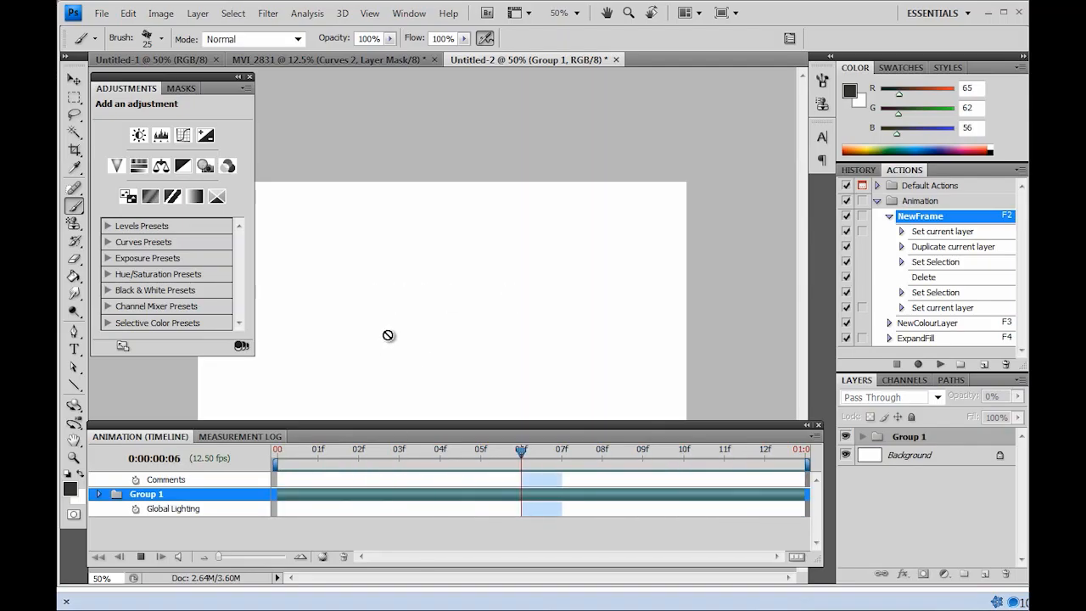
left_click(318, 450)
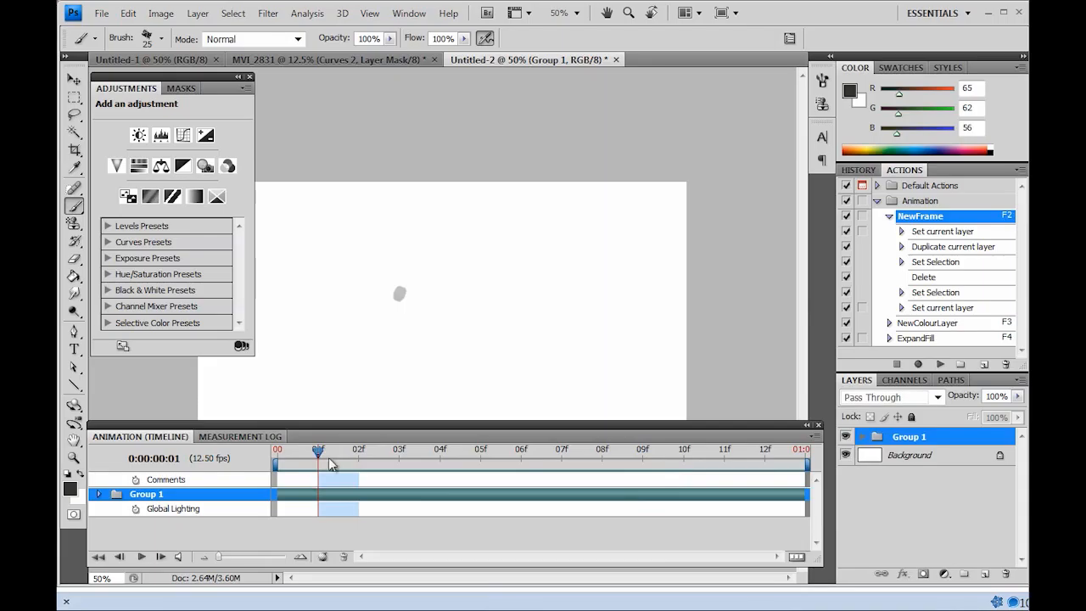
key("space")
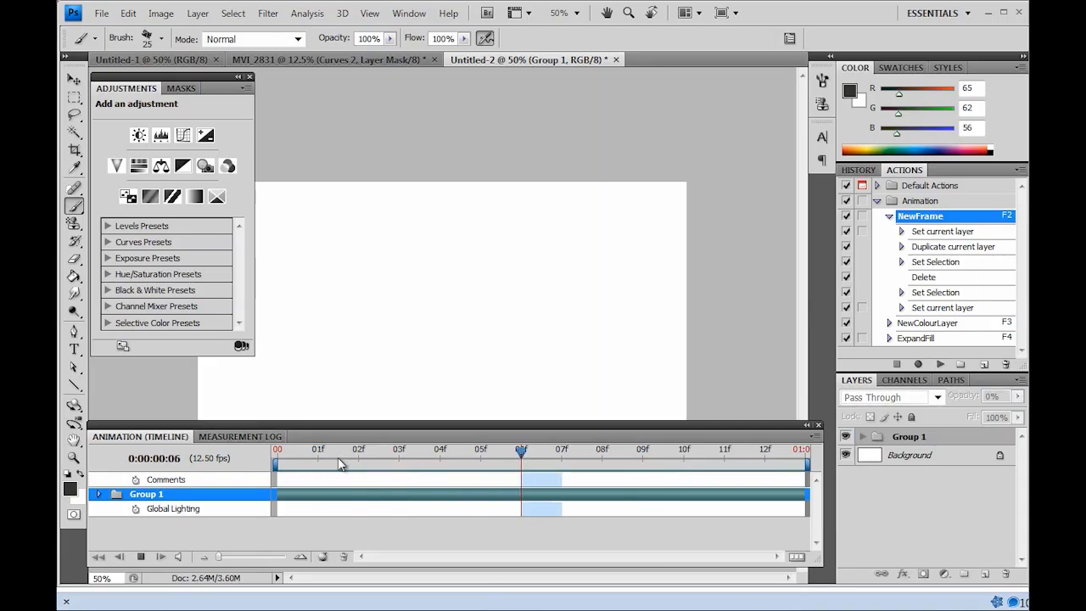
key("space")
key("Home")
mouse_move(296, 449)
left_mouse_down()
mouse_move(355, 455)
mouse_move(292, 458)
left_mouse_up()
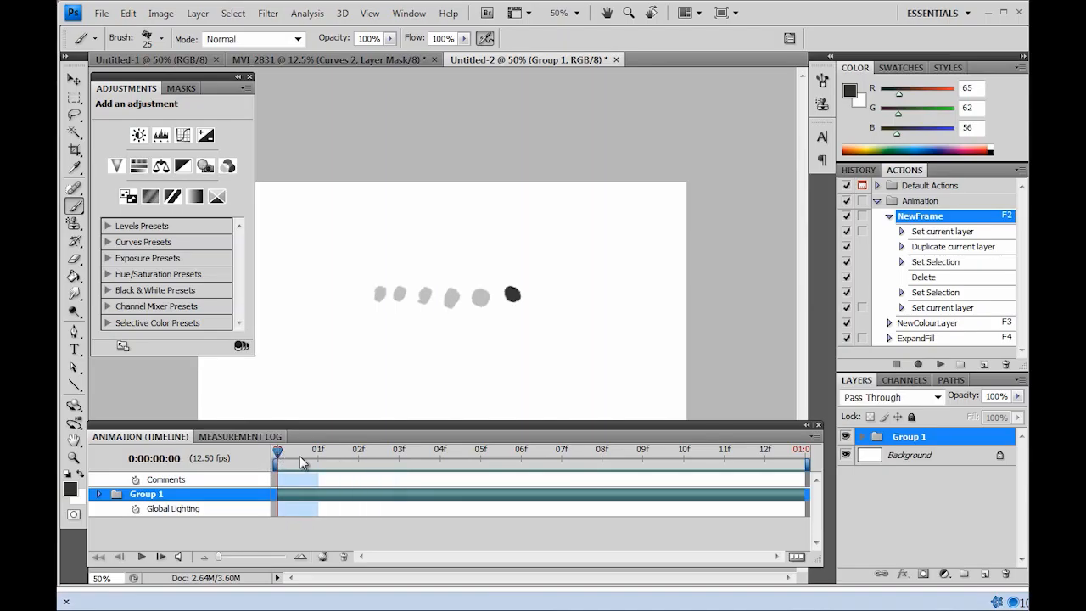
left_click(302, 461)
left_click(278, 453)
left_click(278, 456)
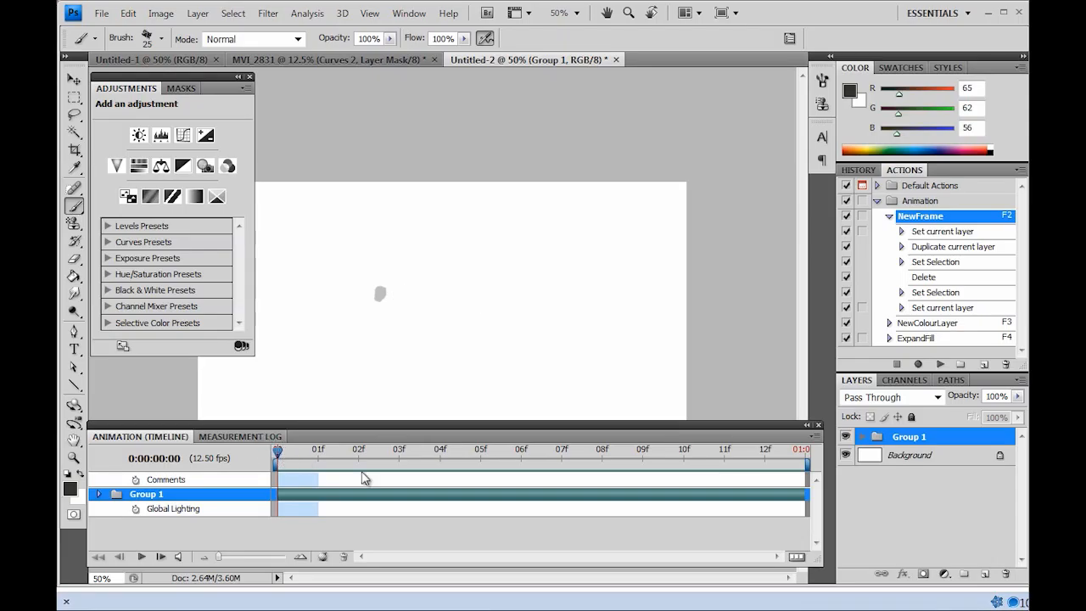
mouse_move(280, 458)
left_mouse_down()
mouse_move(642, 455)
mouse_move(277, 456)
left_mouse_up()
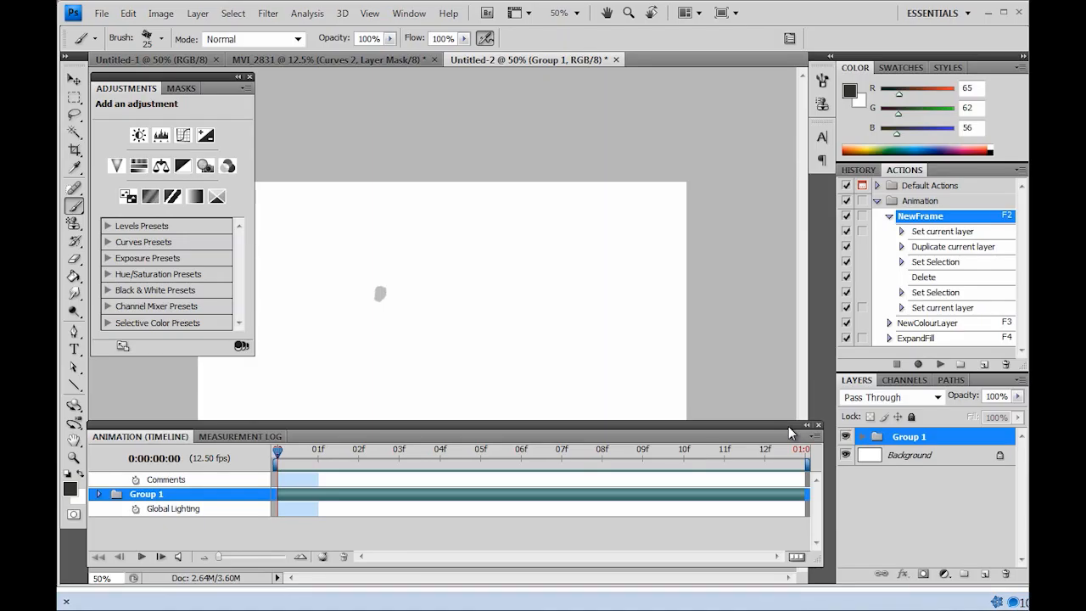
Expand Group 1 and set each dot layer's opacity to 100%, from Layer 1 up to Layer 1 copy 5.
left_click(873, 436)
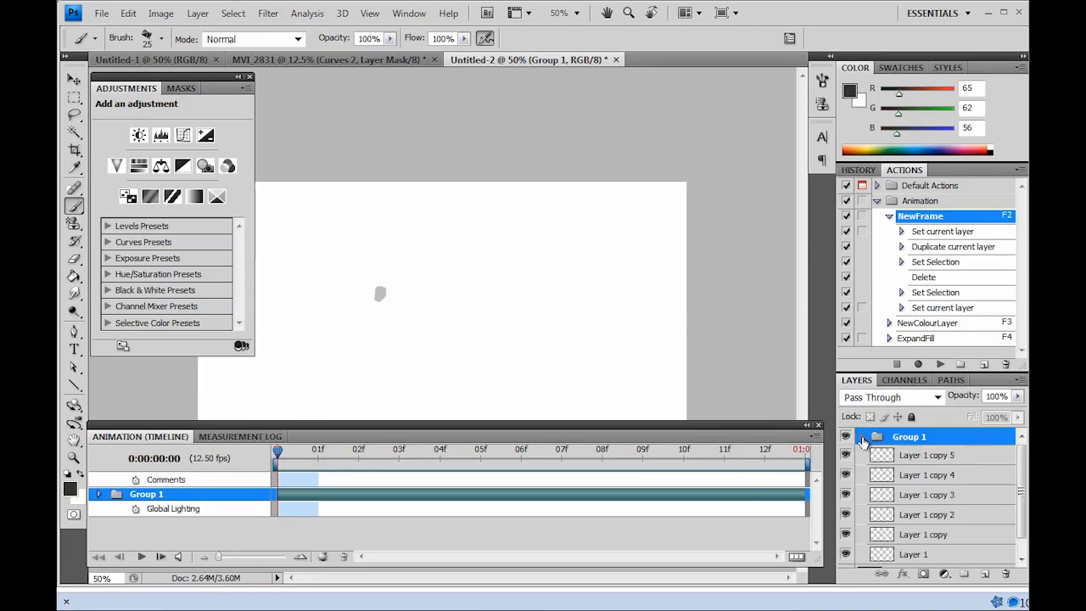
left_click(958, 558)
key("v")
left_click(950, 534)
left_click(946, 514)
left_click(946, 494)
left_click(946, 474)
left_click(945, 455)
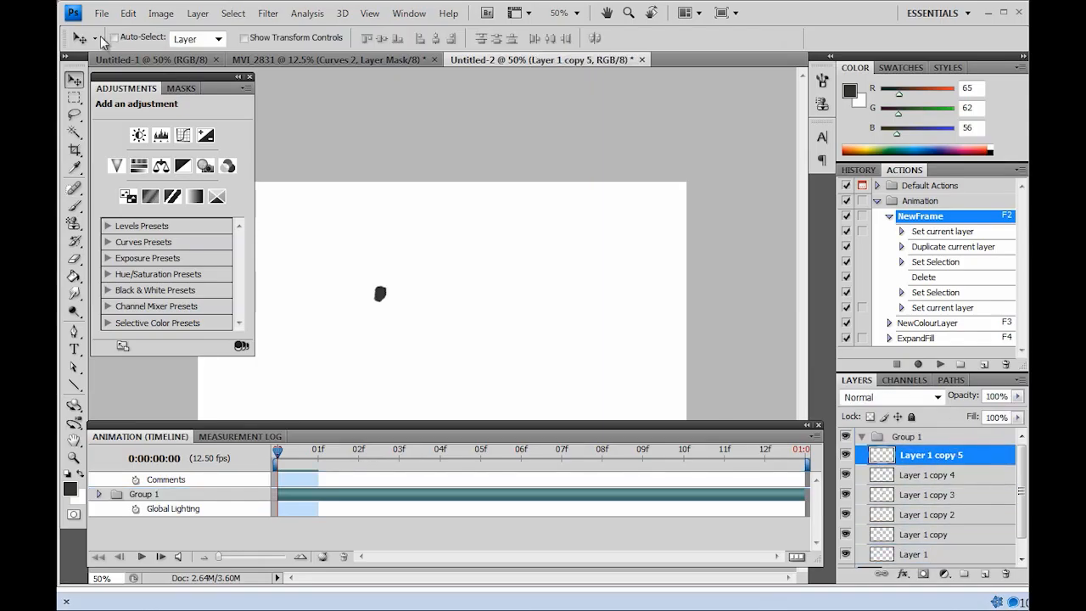
Crop the canvas around the row of dots to about 770 x 412 px.
key("c")
left_click_drag(313, 238, 555, 390)
key("Escape")
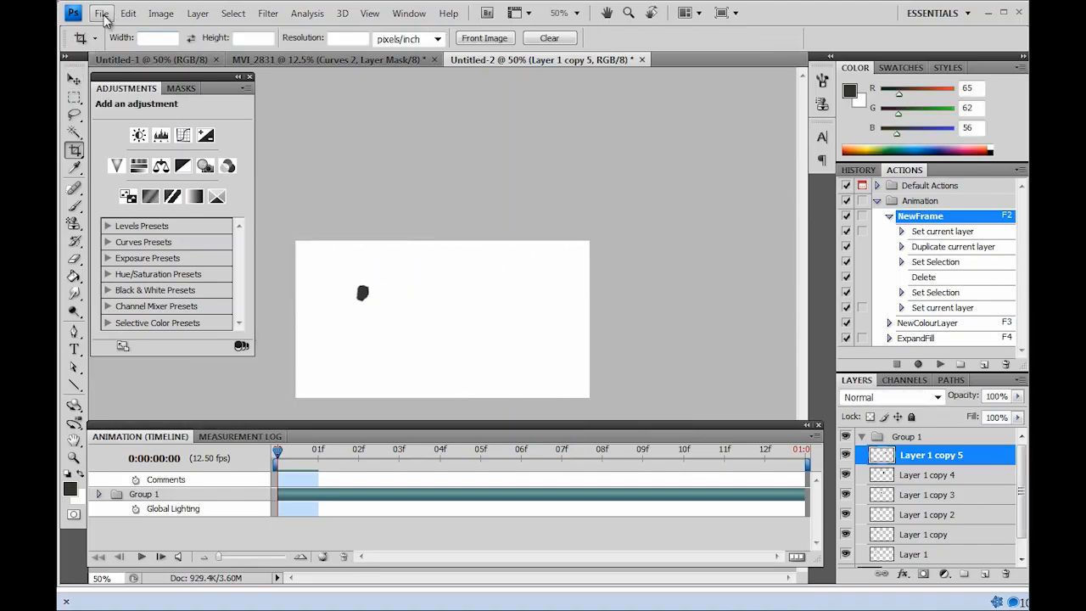
Start exporting the animation with Save for Web & Devices, choosing GIF as the file format.
left_click(101, 12)
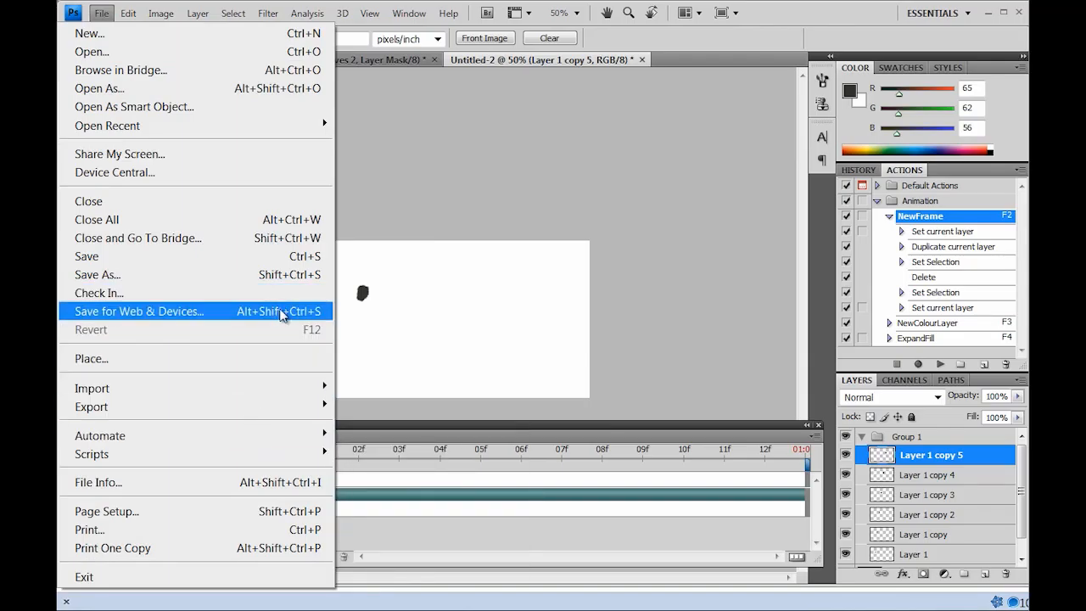
key("Escape")
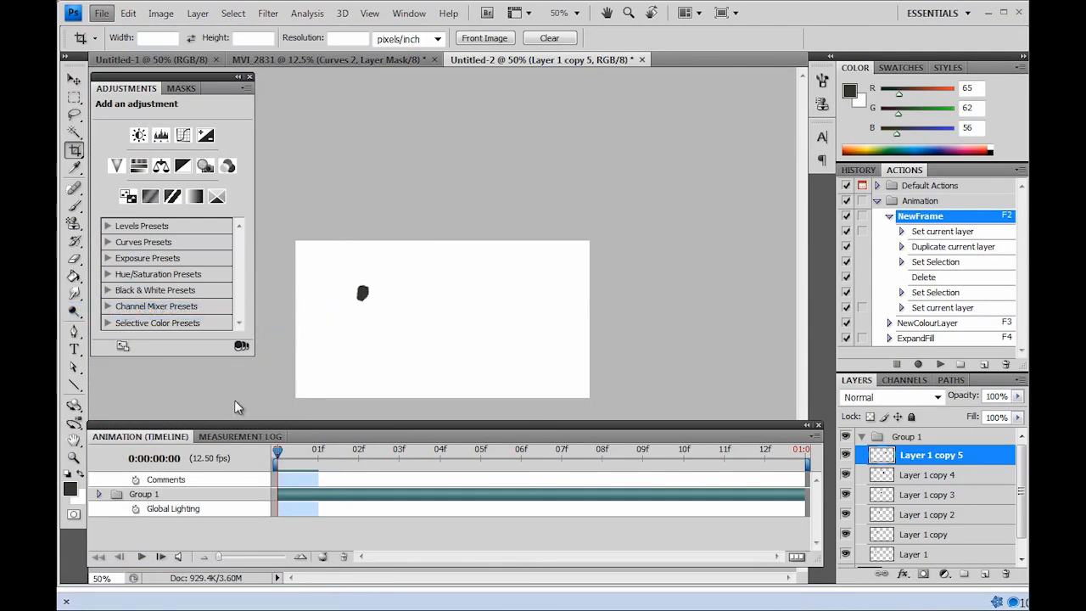
key("ctrl+alt+shift+s")
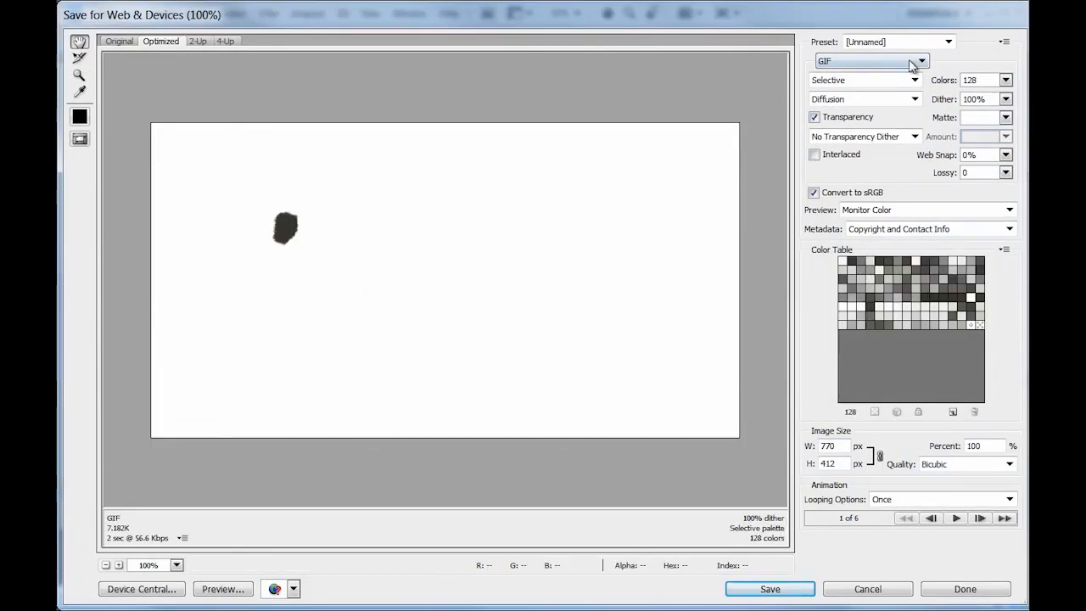
left_click(919, 63)
left_click(891, 75)
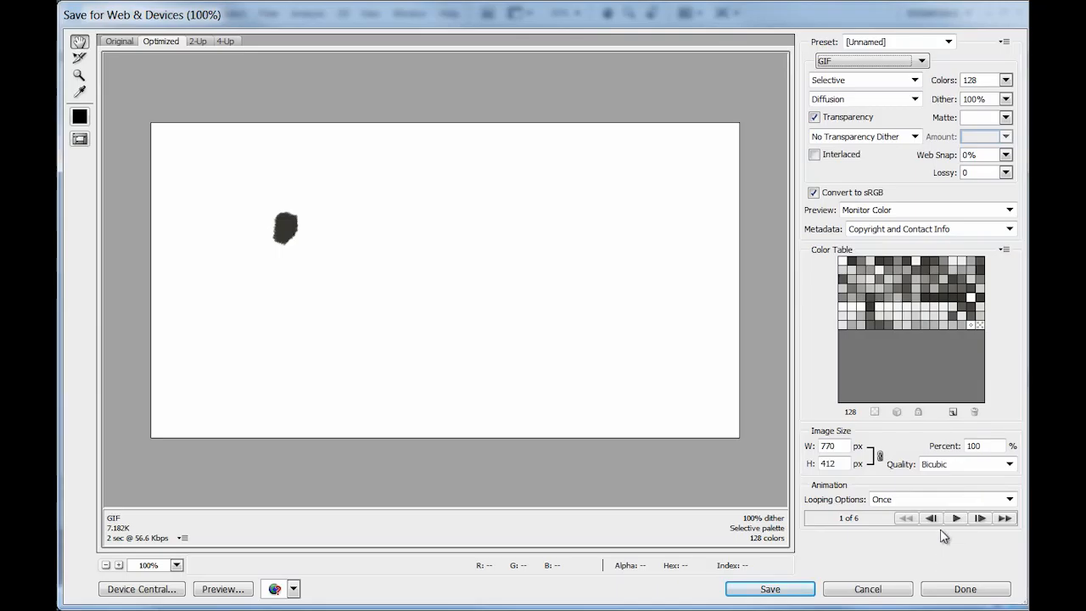
Set the GIF animation's looping option to Forever and its export width to 200 px.
left_click(965, 499)
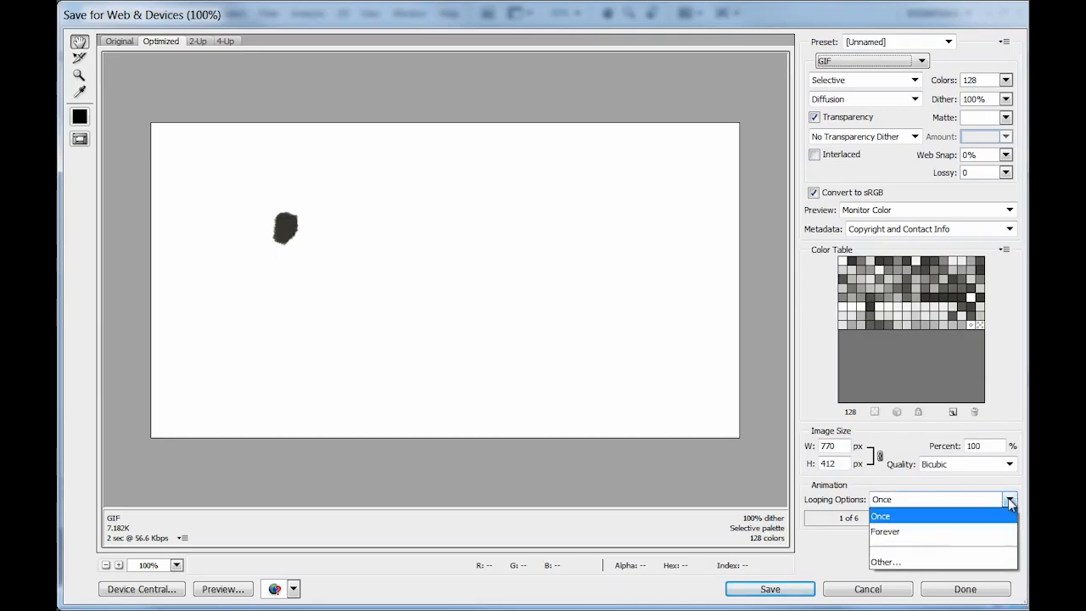
left_click(962, 535)
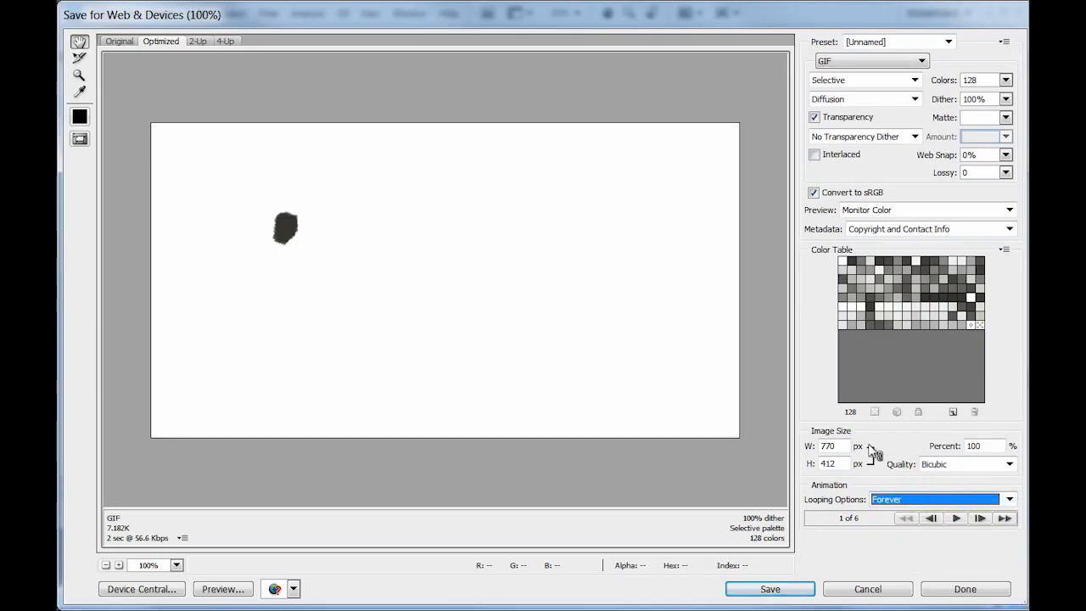
left_click(844, 445)
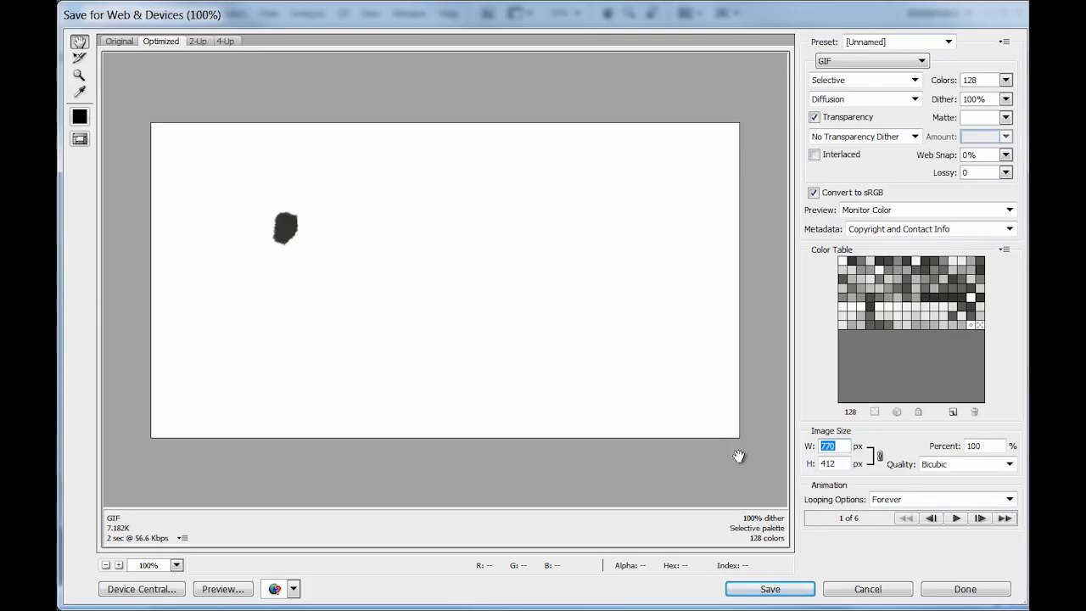
type("200")
key("Return")
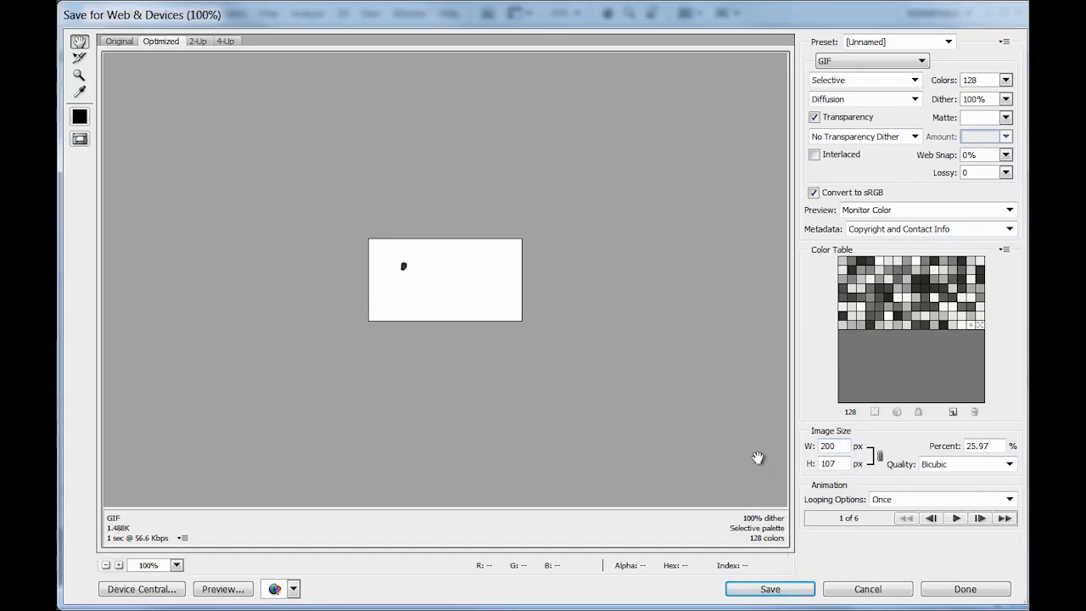
Play the resized GIF preview, and back out of the export without saving a file.
left_click(957, 518)
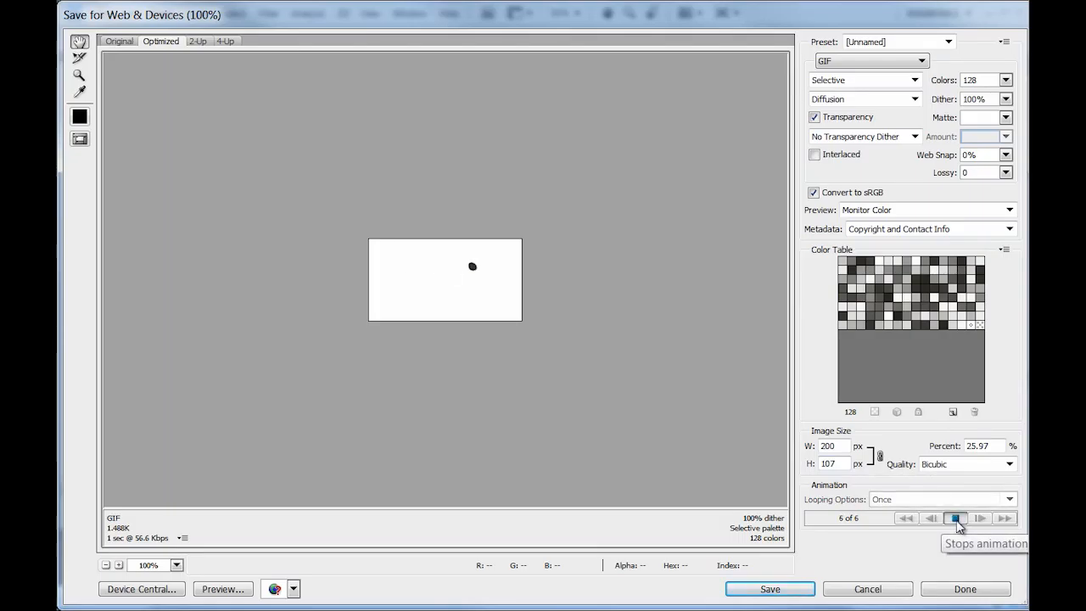
left_click(780, 592)
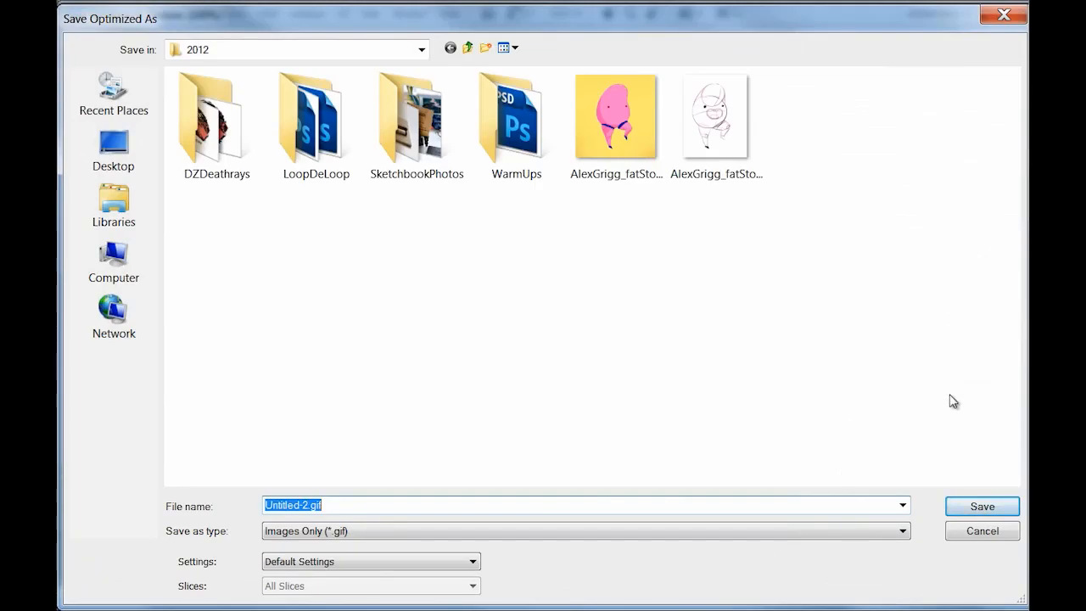
left_click(991, 531)
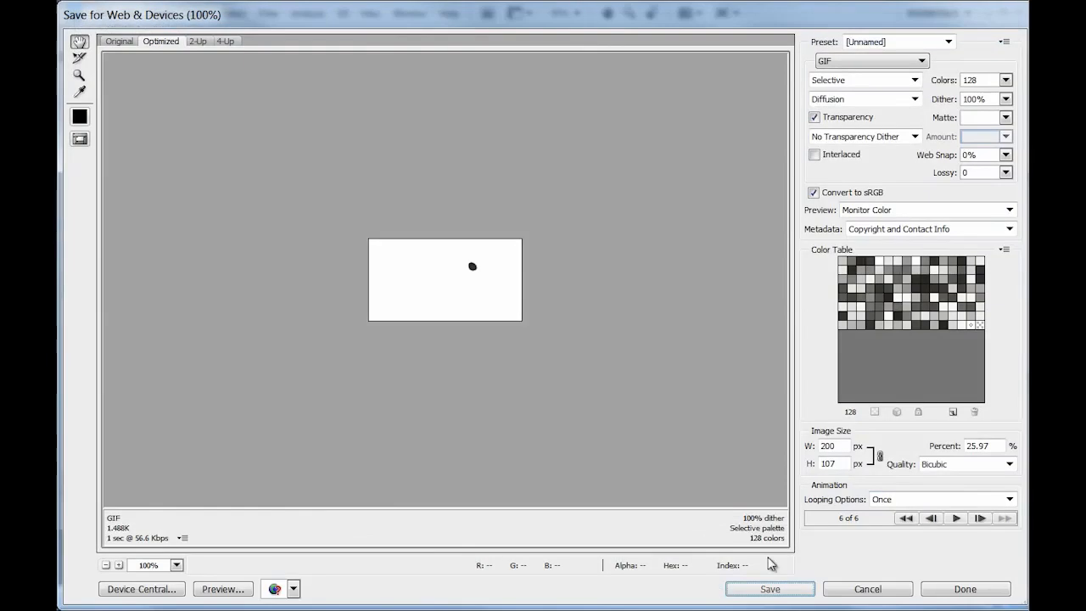
left_click(882, 588)
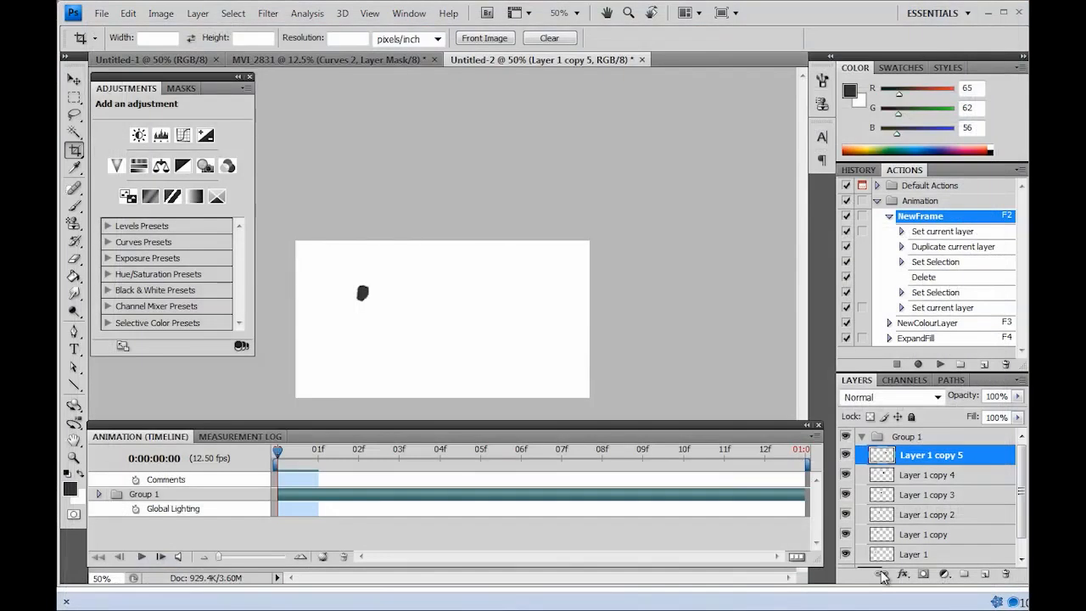